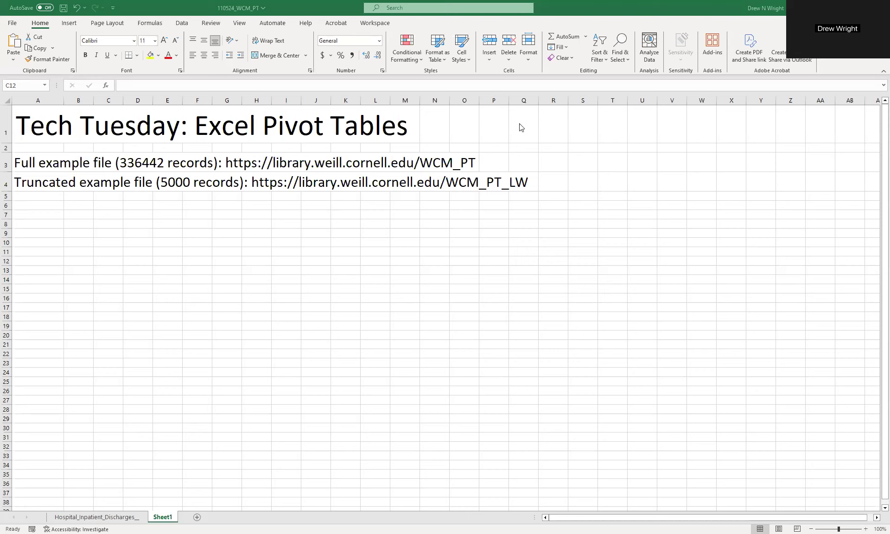
- Go to the Hospital_Inpatient_Discharges sheet and select cell A3 in the data
click(119, 518)
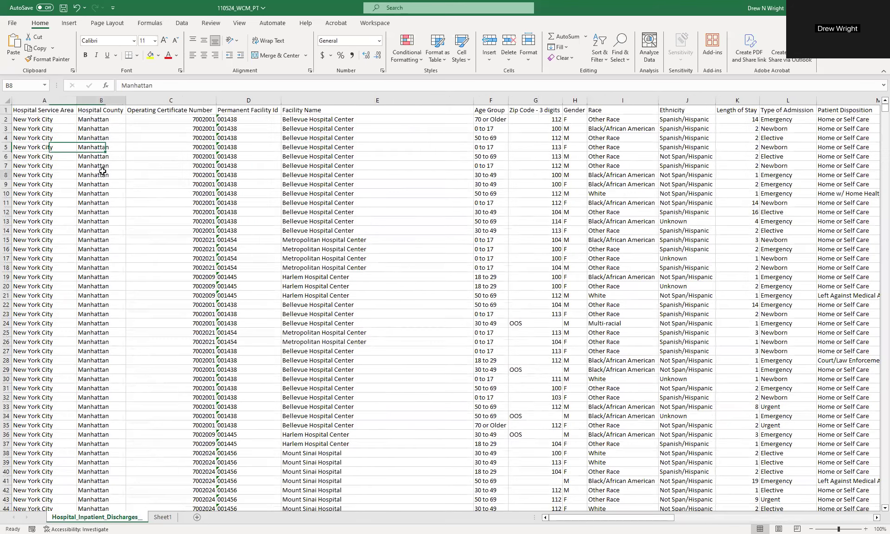
click(64, 128)
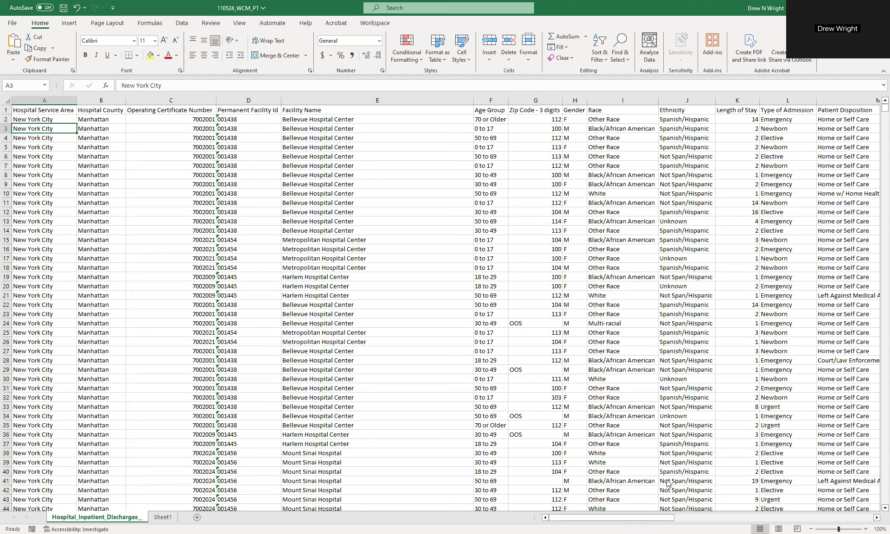
drag(671, 518, 580, 522)
key(ctrl+Down)
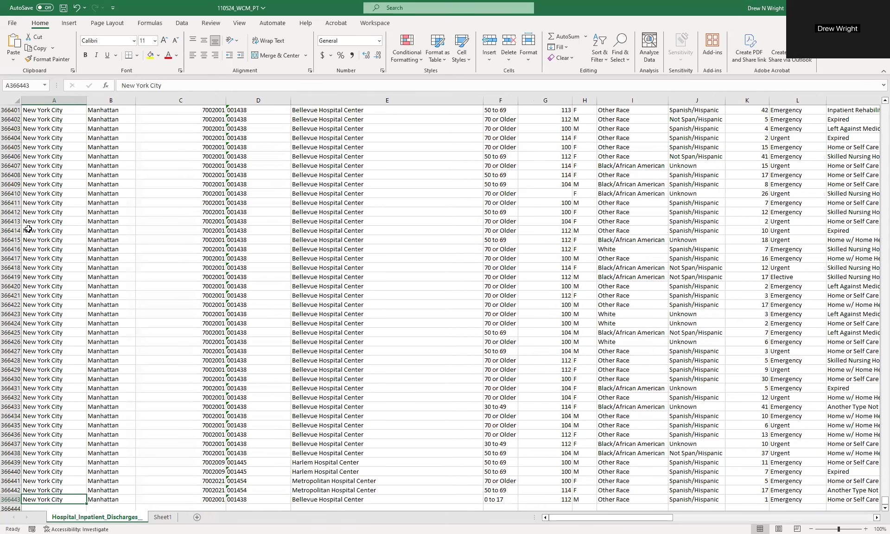
key(Up)
key(ctrl+Home)
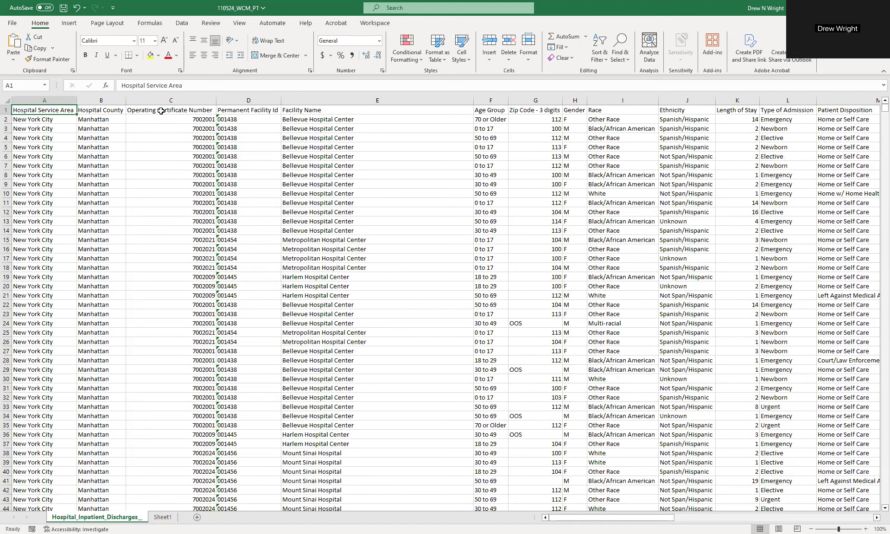
click(339, 111)
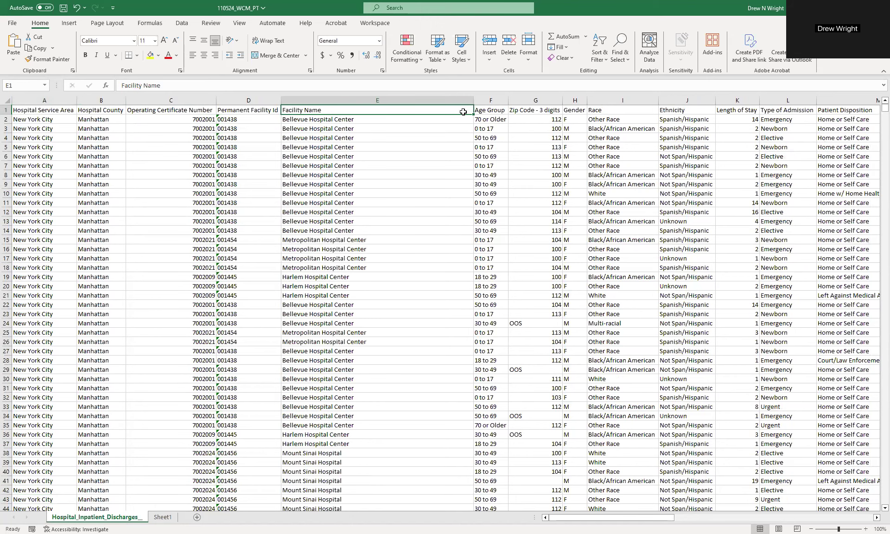
key(Right)
key(Right)
key(Right)
key(Right)
key(Right)
key(Right)
key(Right)
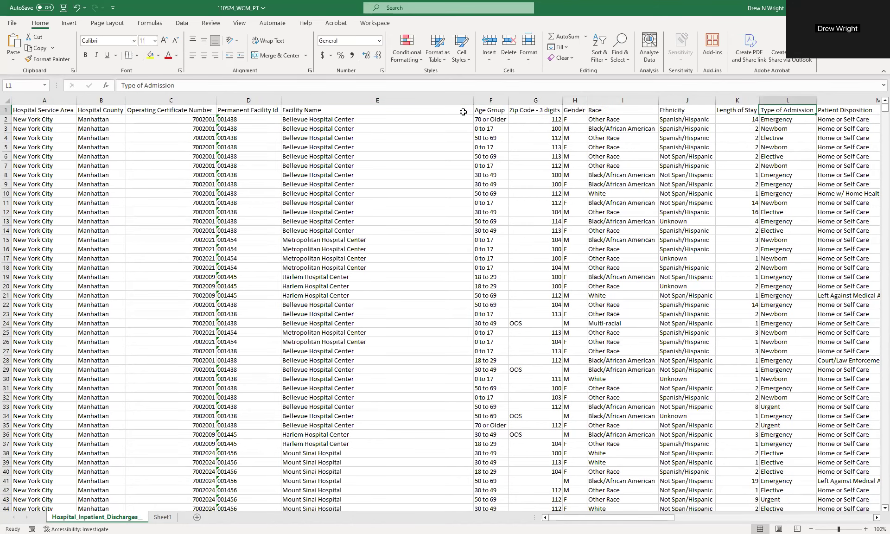
key(Right)
key(Right)
key(Right)
key(Right)
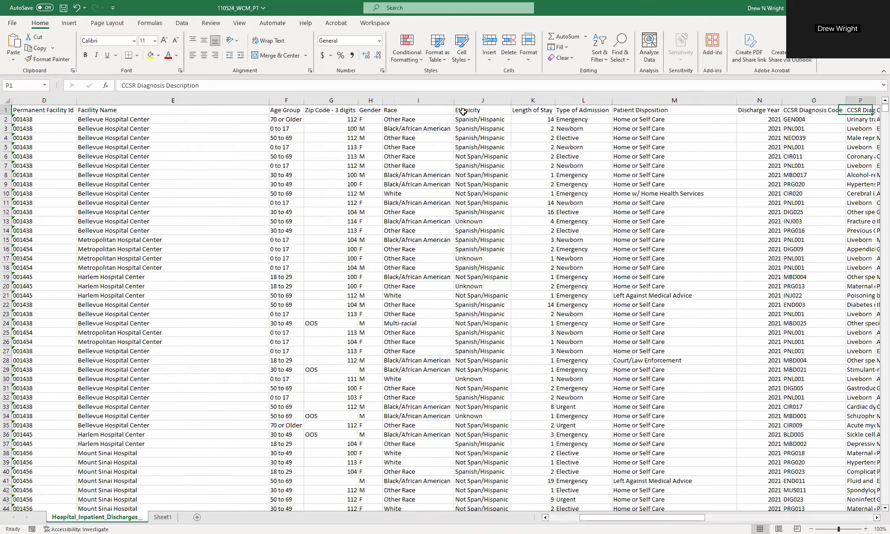
key(Right)
key(Right)
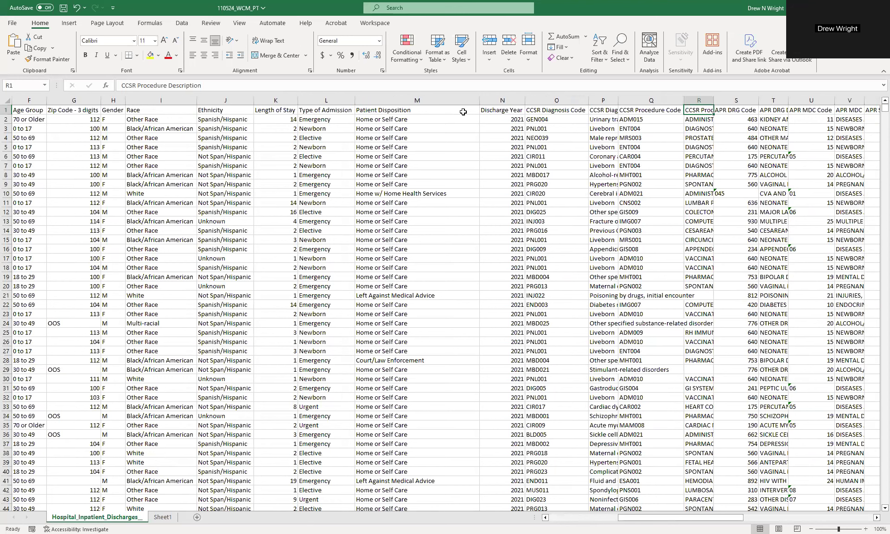
key(Left)
key(Left)
key(Left)
key(Left)
key(Left)
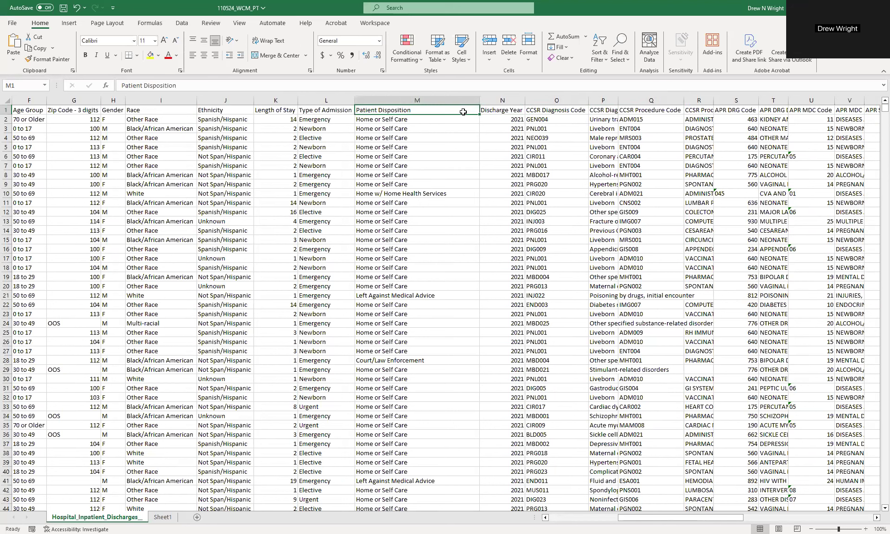
key(Right)
key(Right)
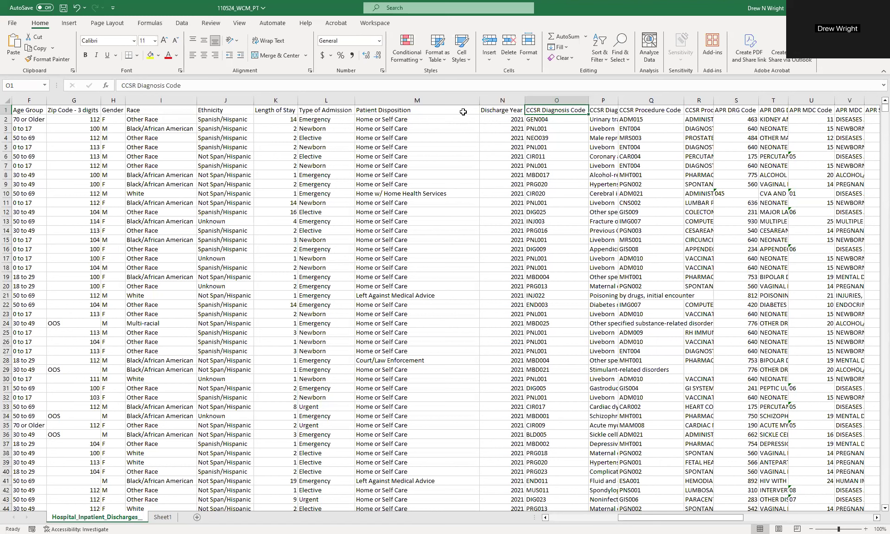
key(Left)
key(Left)
key(Left)
key(Right)
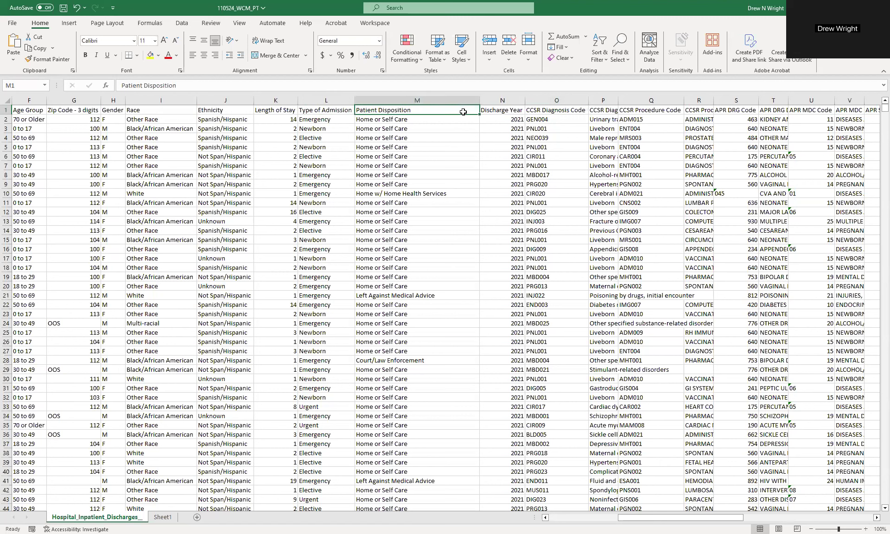
key(Right)
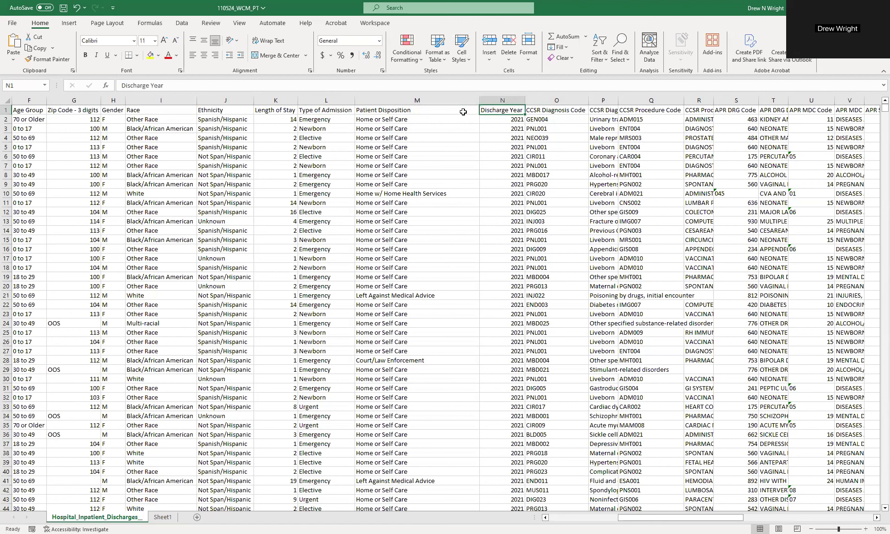
key(Left)
key(Right)
key(Right)
key(Right)
key(Right)
key(Right)
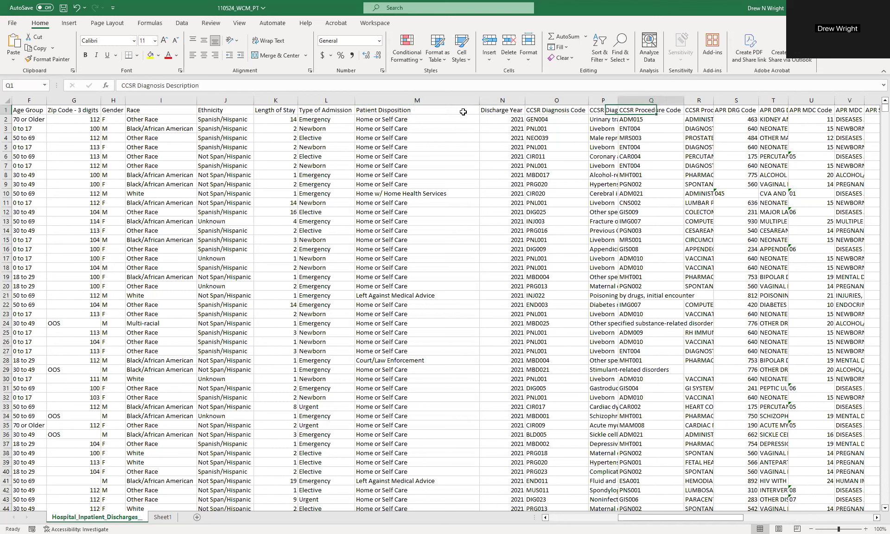
key(Left)
key(Left)
key(Left)
key(Left)
key(Left)
key(Left)
key(Left)
key(Left)
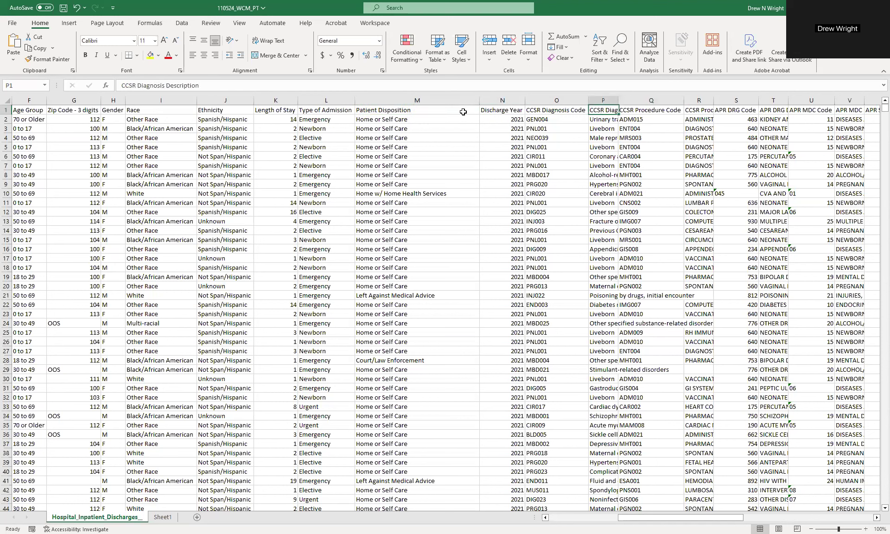
key(Left)
key(Right)
key(Right)
key(Right)
key(Right)
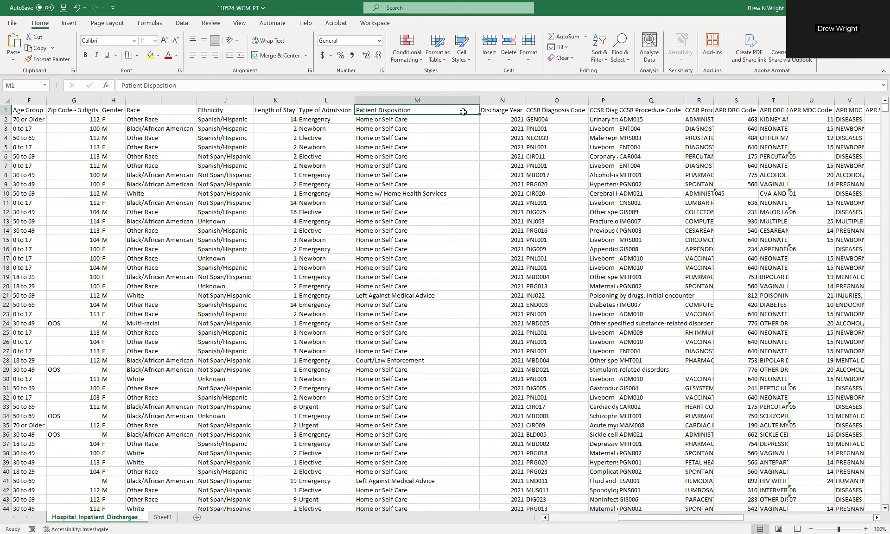
key(Right)
key(Right)
key(Right)
key(Right)
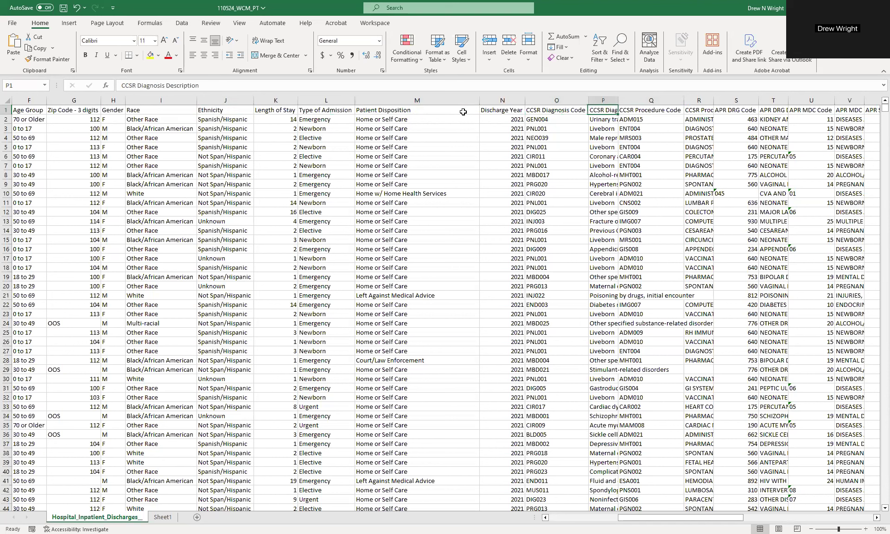
key(Right)
key(Left)
key(Right)
key(Right)
key(Right)
key(Left)
key(Right)
key(Right)
key(Right)
key(Right)
key(Right)
key(Right)
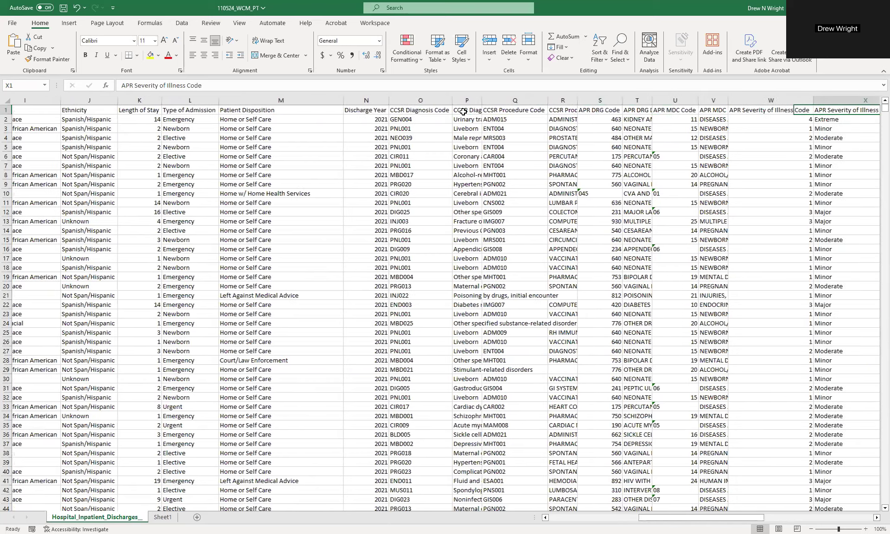
key(Left)
key(Left)
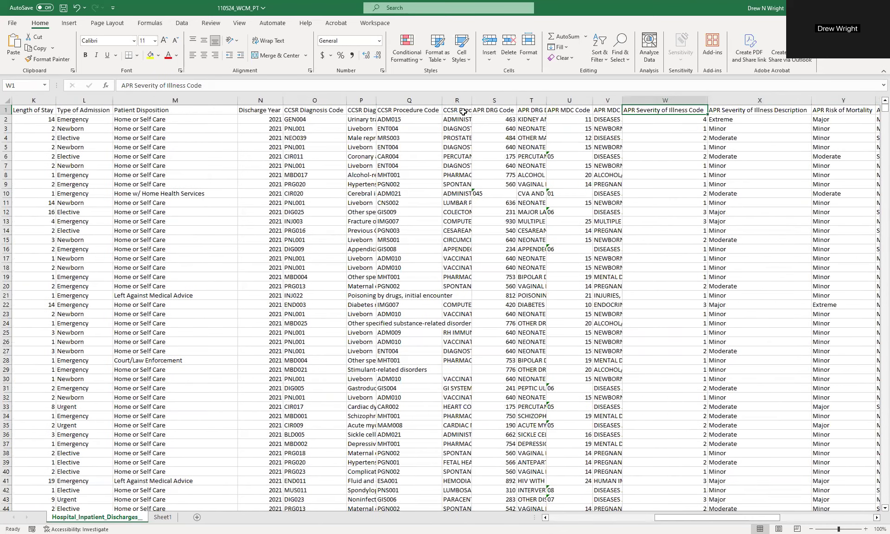
key(Left)
key(Left)
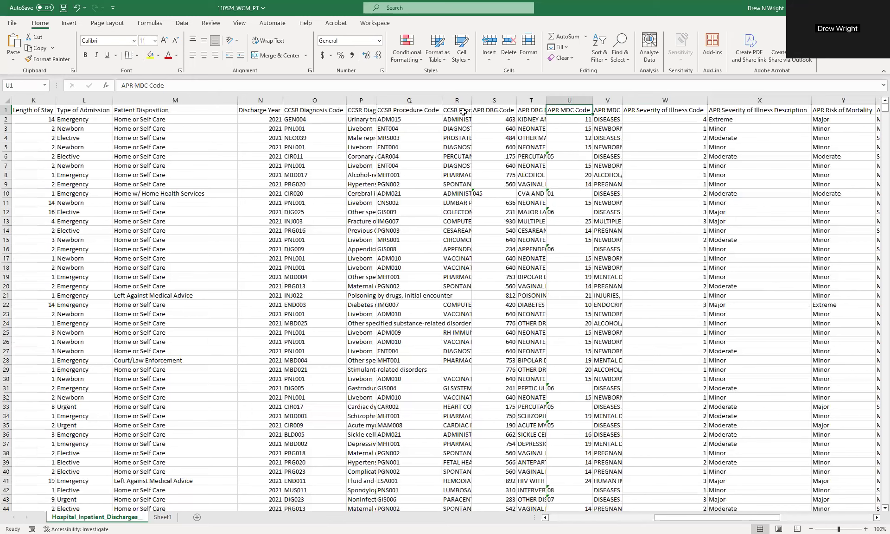
key(Left)
key(Left)
key(Right)
key(Right)
key(Right)
key(Right)
key(Right)
key(Right)
key(Right)
key(Right)
key(Right)
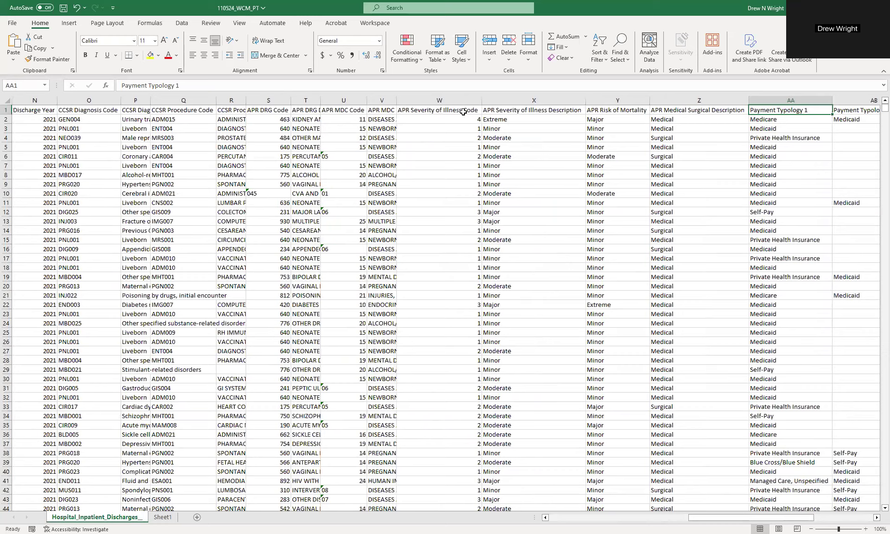
key(Right)
key(Right)
key(Right)
key(Left)
key(Left)
key(Left)
key(Left)
key(Left)
key(Left)
key(Left)
key(Left)
key(Left)
key(Right)
key(Right)
key(Right)
key(Right)
key(Right)
key(Right)
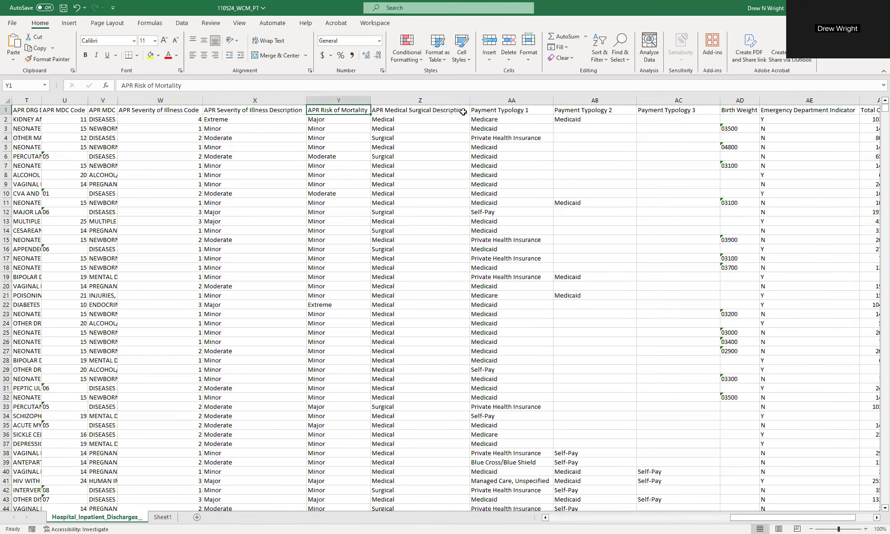
key(Right)
key(Right)
key(Right)
key(Right)
key(Right)
key(Right)
key(Right)
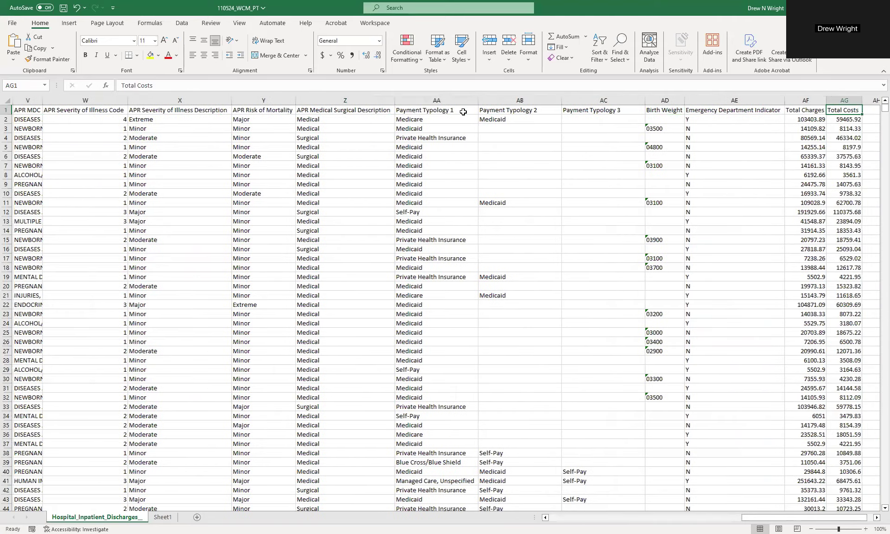
key(Left)
key(Left)
key(Left)
key(Left)
key(Left)
key(Left)
key(Left)
key(Left)
key(Left)
key(Left)
key(Left)
key(Left)
key(Left)
key(Left)
key(Left)
key(Left)
key(Left)
key(Left)
key(Left)
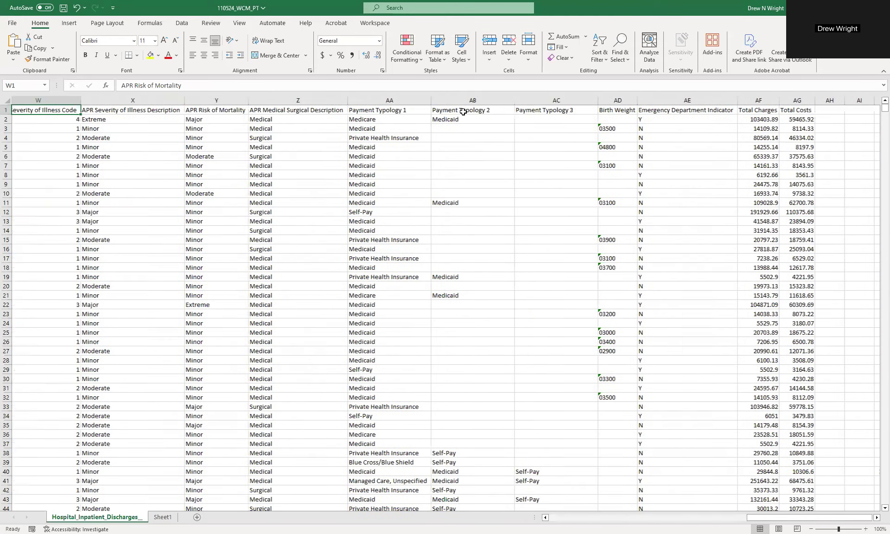
key(Left)
key(Left)
key(Left)
key(Left)
key(Left)
key(Left)
key(Left)
key(Left)
key(Left)
key(Left)
key(Left)
key(Left)
key(Left)
key(Left)
key(Left)
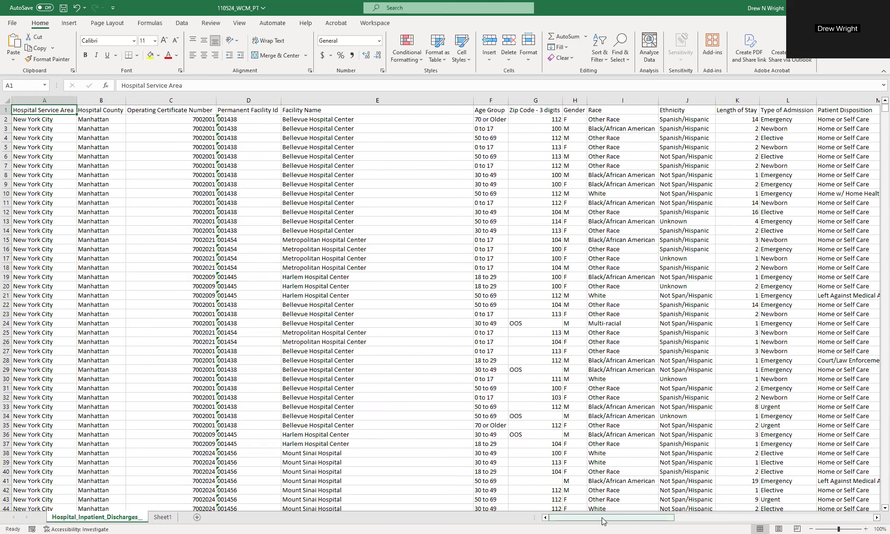
- Insert a new empty column before Hospital Service Area and head it ID
drag(603, 520, 547, 521)
click(44, 175)
click(46, 100)
right_click(44, 99)
key(Escape)
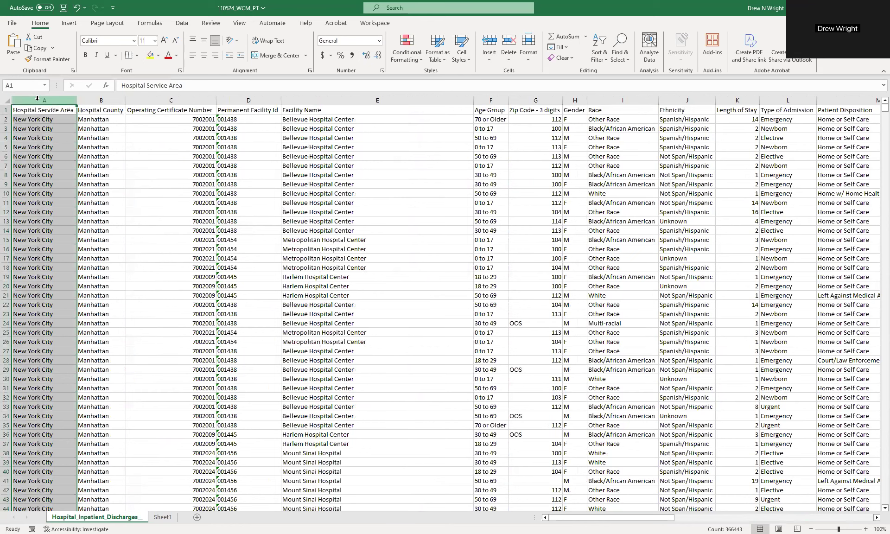
right_click(38, 99)
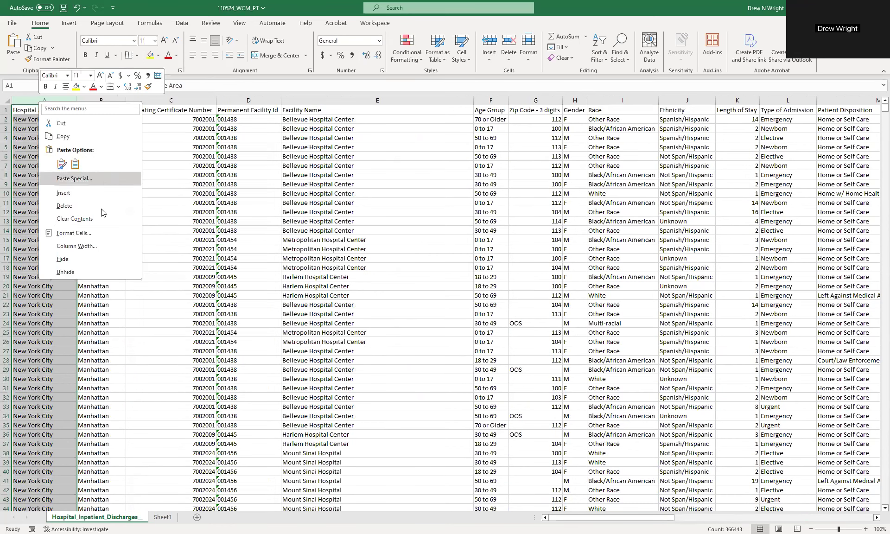
click(81, 188)
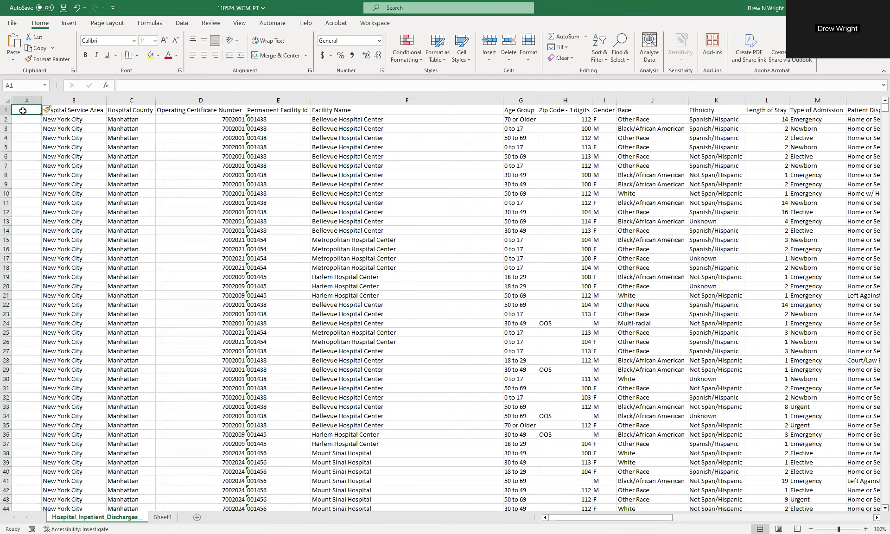
text(ID)
key(Return)
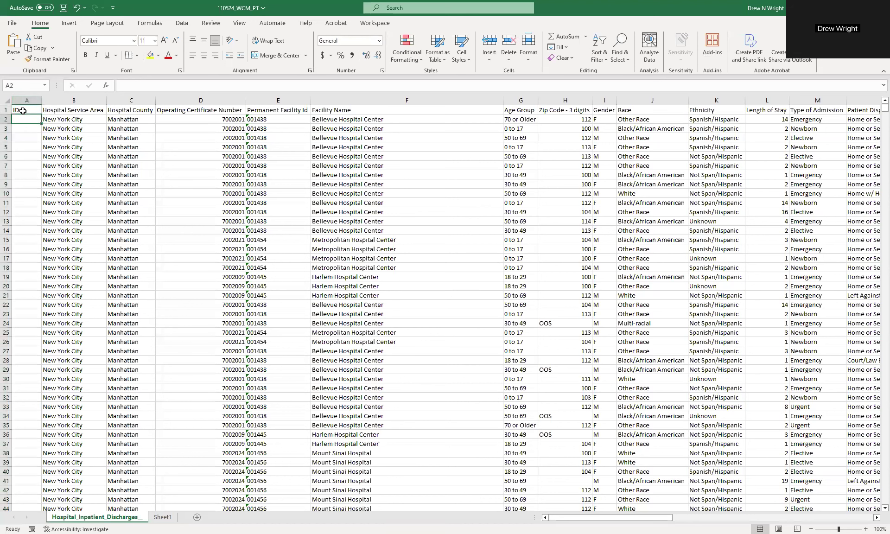
- Number the first five records 1 through 5 in A2:A6 and select those cells
text(1)
key(Return)
text(2)
key(Return)
text(3)
key(Return)
text(4)
key(Return)
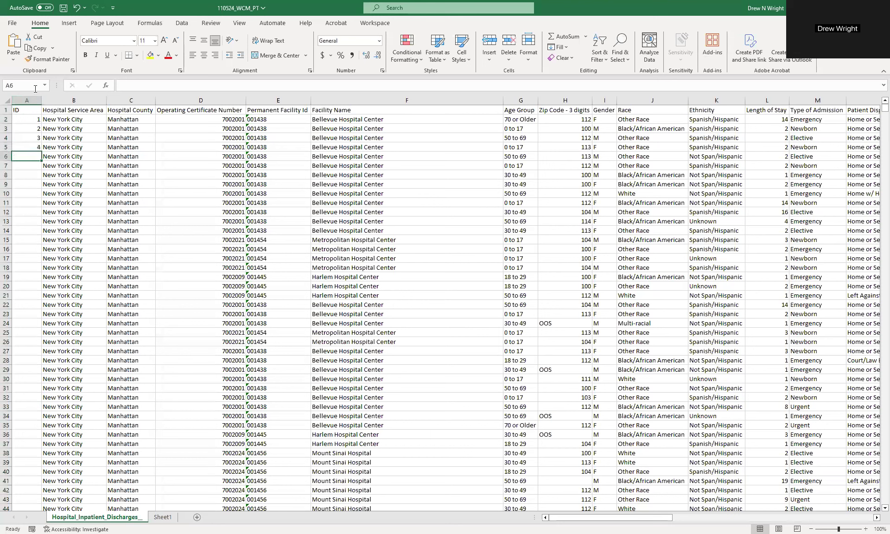
drag(30, 119, 30, 128)
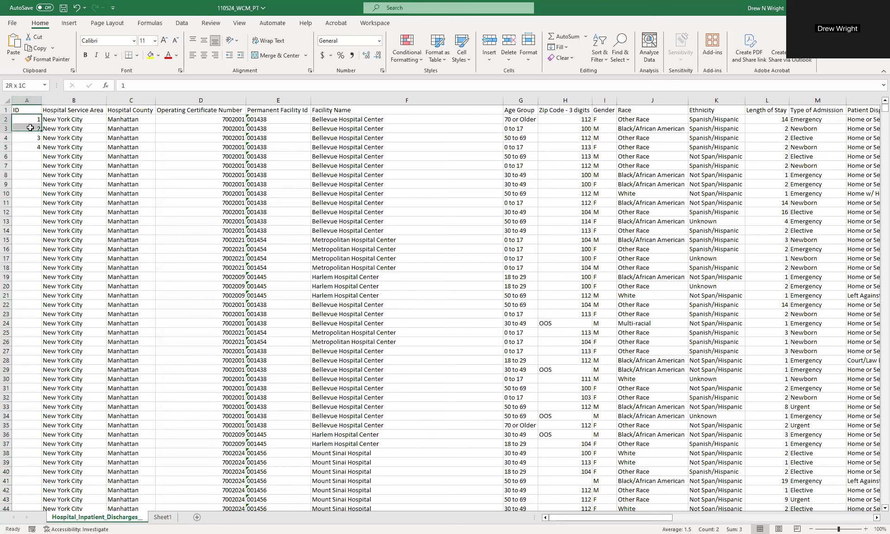
click(29, 119)
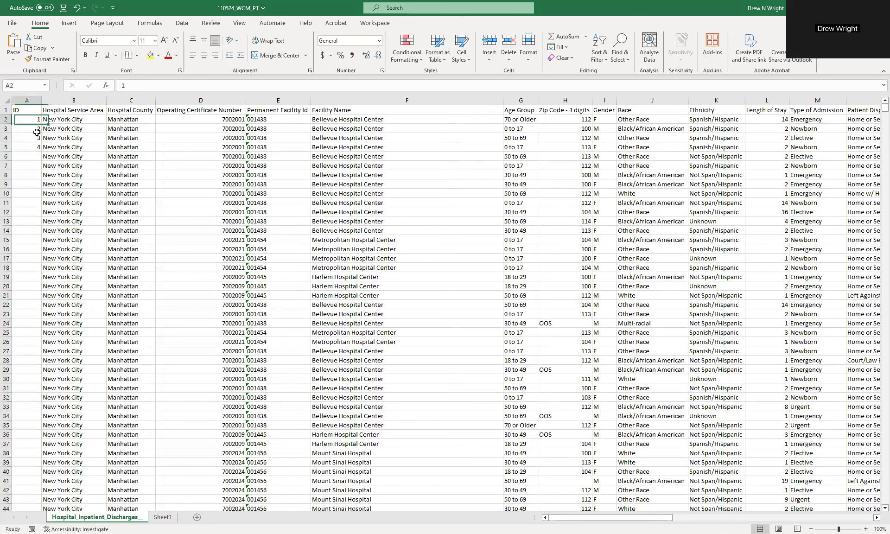
key(Right)
click(32, 153)
text(5)
key(Return)
drag(33, 119, 38, 157)
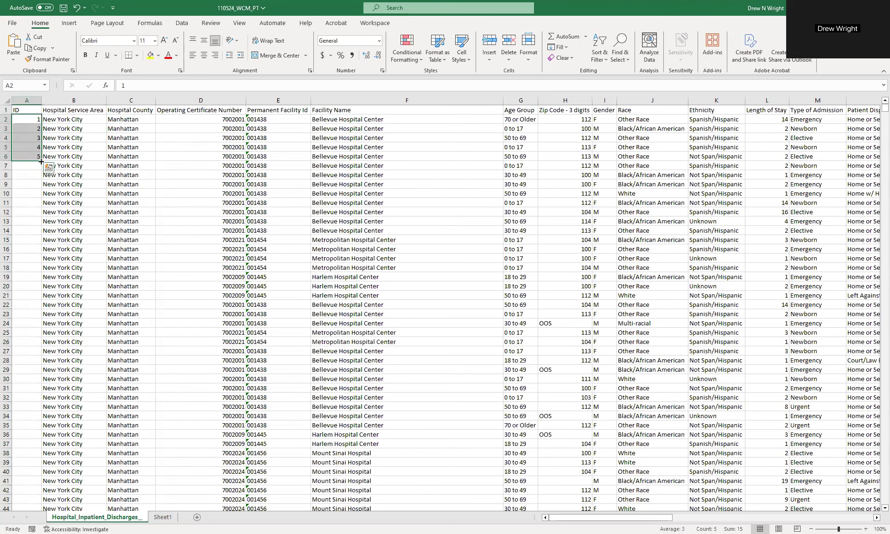
- Fill the ID series down to 366442 at the last row, then check both ends
double_click(41, 161)
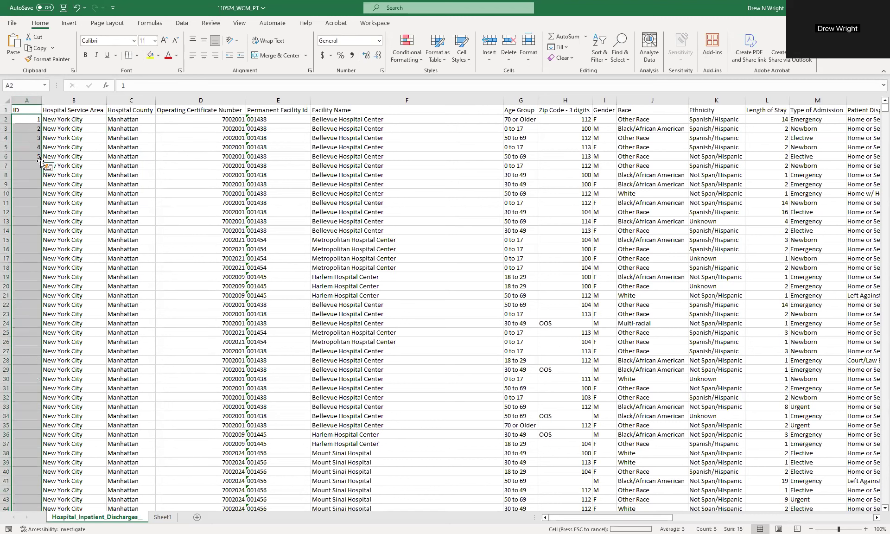
click(36, 193)
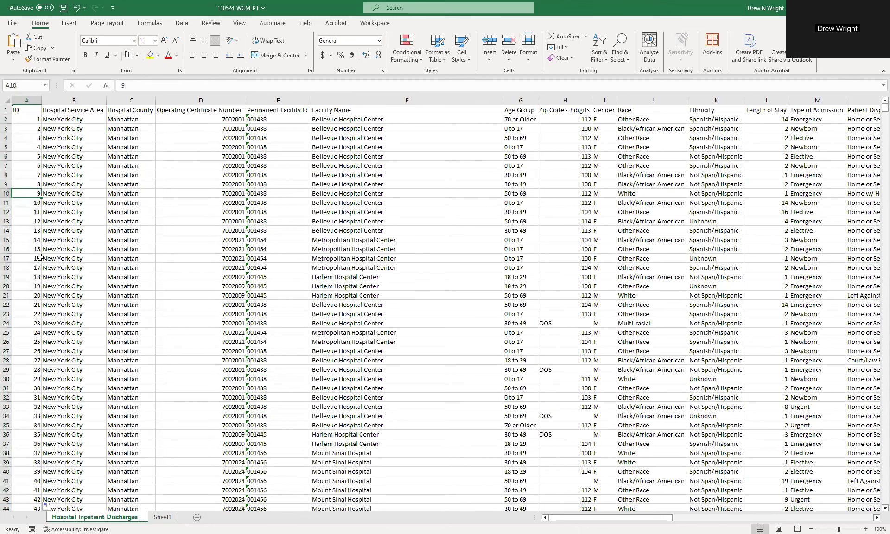
click(32, 240)
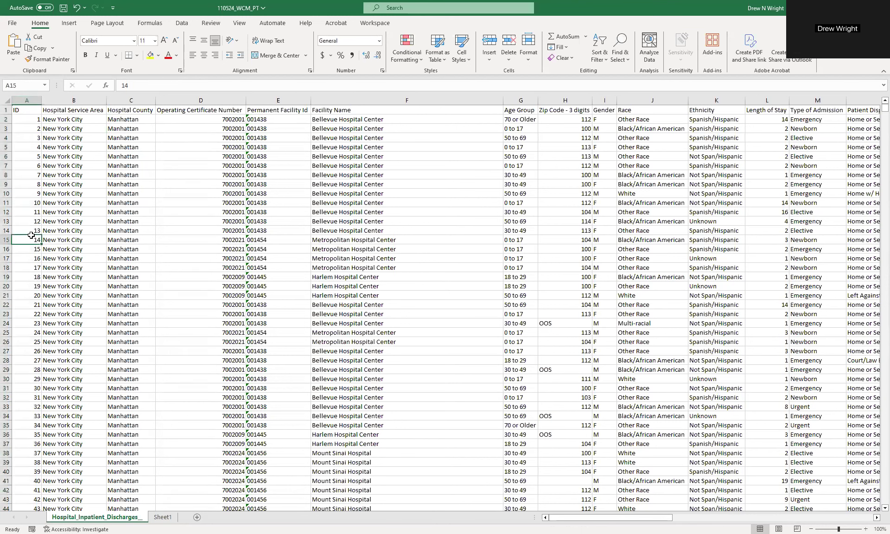
key(ctrl+Down)
key(Down)
key(Up)
key(Up)
key(Up)
key(Up)
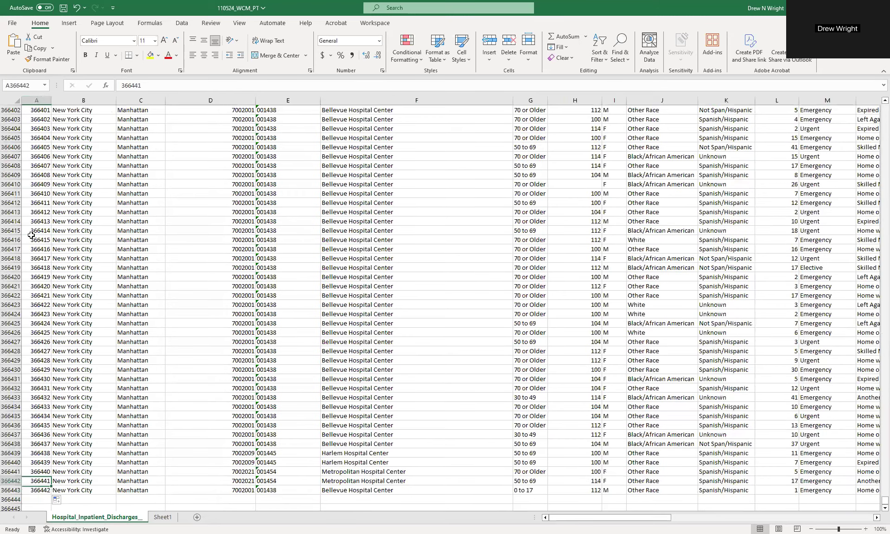
key(Down)
key(Down)
key(Down)
key(Up)
key(Up)
key(Up)
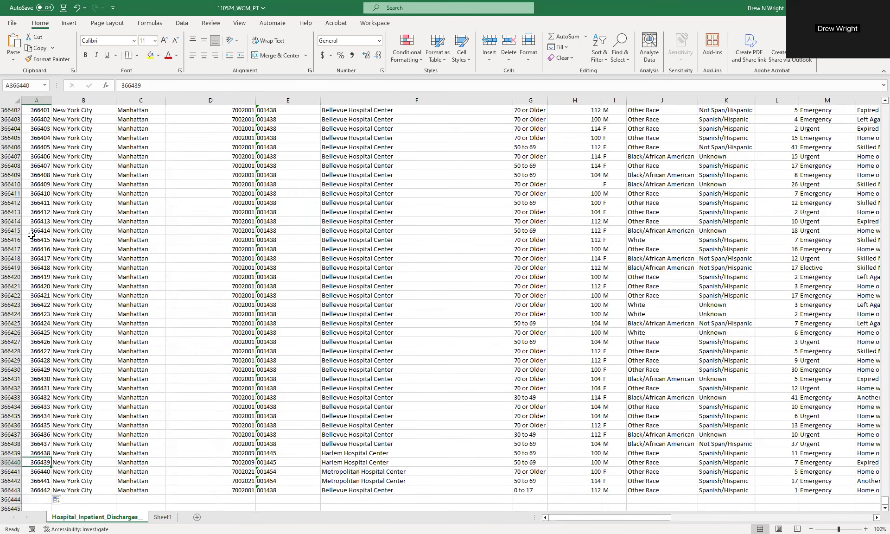
key(ctrl+Up)
key(Down)
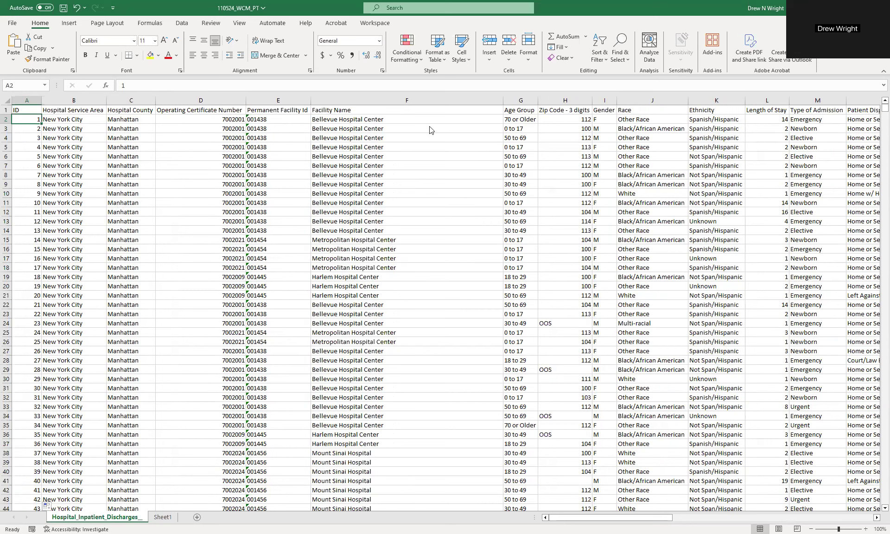
click(482, 203)
drag(602, 519, 813, 518)
drag(725, 412, 637, 167)
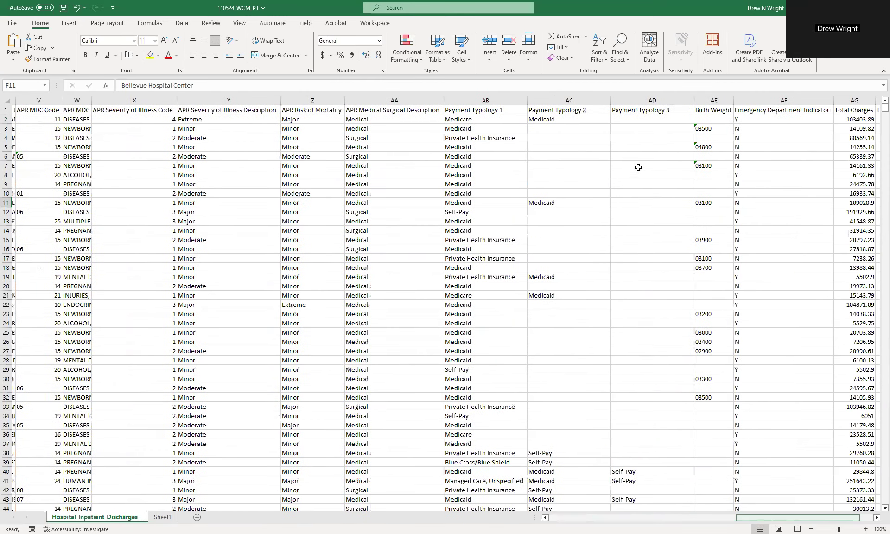
click(640, 165)
click(877, 517)
click(876, 518)
click(876, 518)
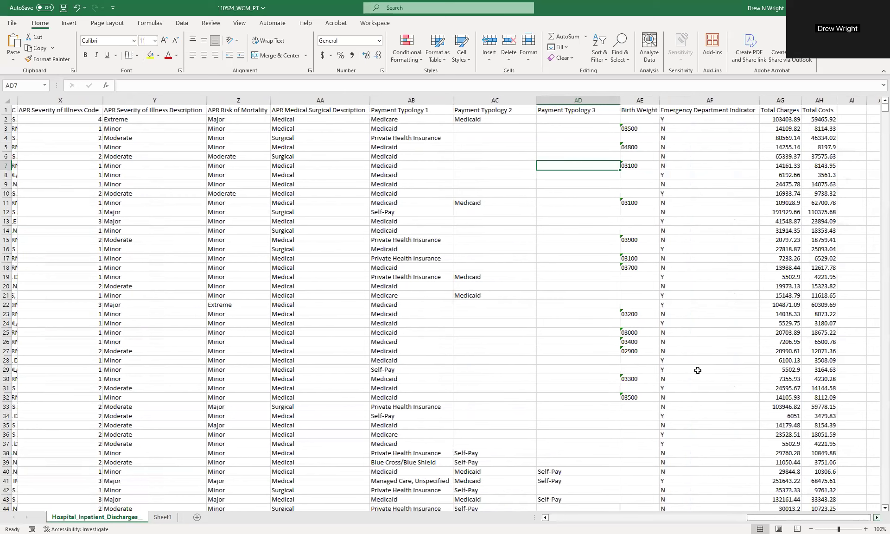
click(634, 120)
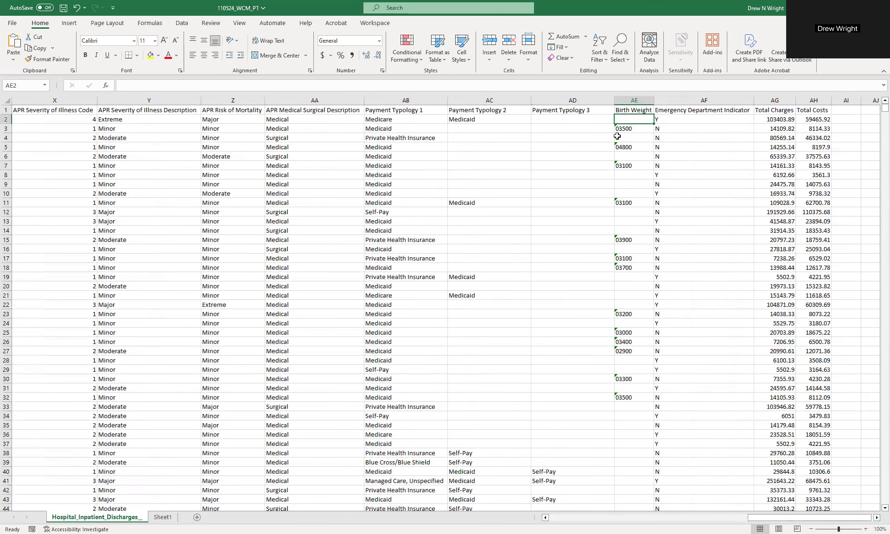
key(Down)
key(Down)
key(Down)
key(Down)
key(Down)
key(Down)
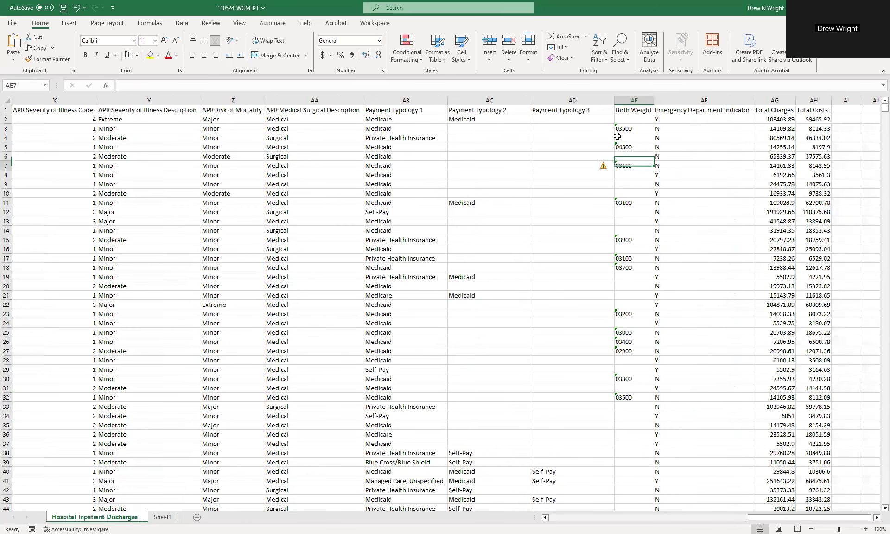
key(Down)
key(Down)
key(Down)
key(Down)
key(Down)
key(Down)
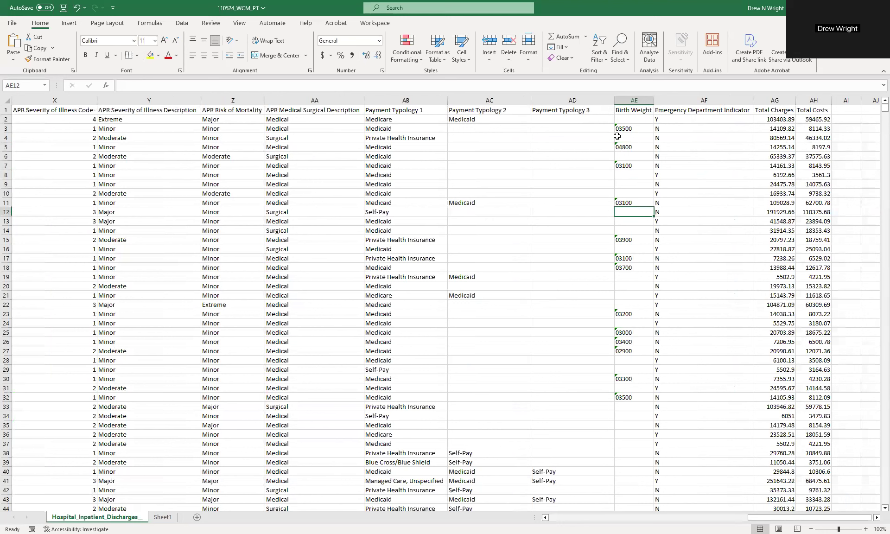
key(Down)
key(Down)
key(Down)
key(Down)
key(Down)
key(Down)
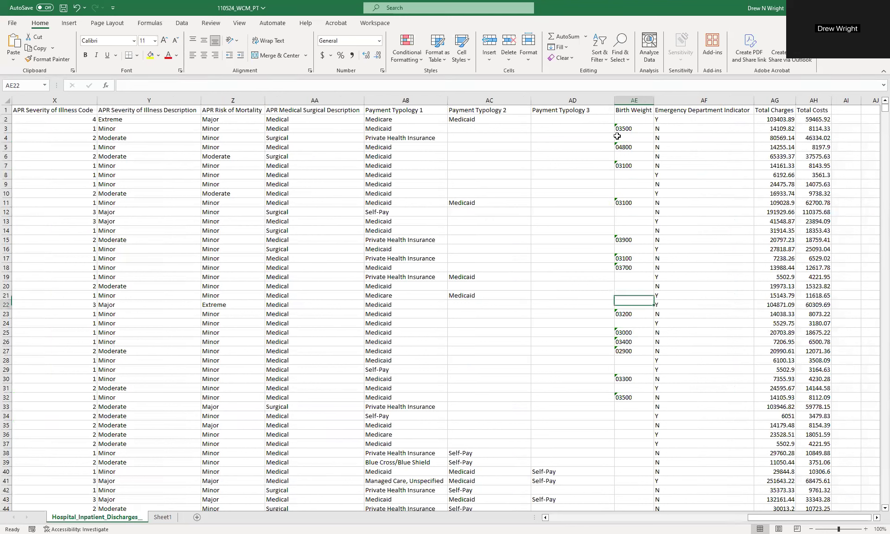
key(Up)
key(Up)
key(Up)
key(Up)
key(Up)
key(Up)
key(Up)
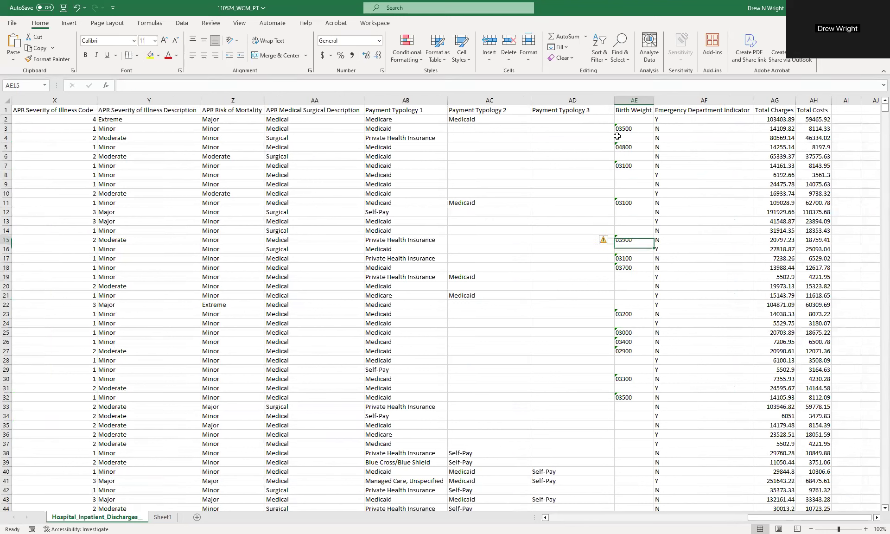
key(Up)
key(Up)
key(Up)
key(Up)
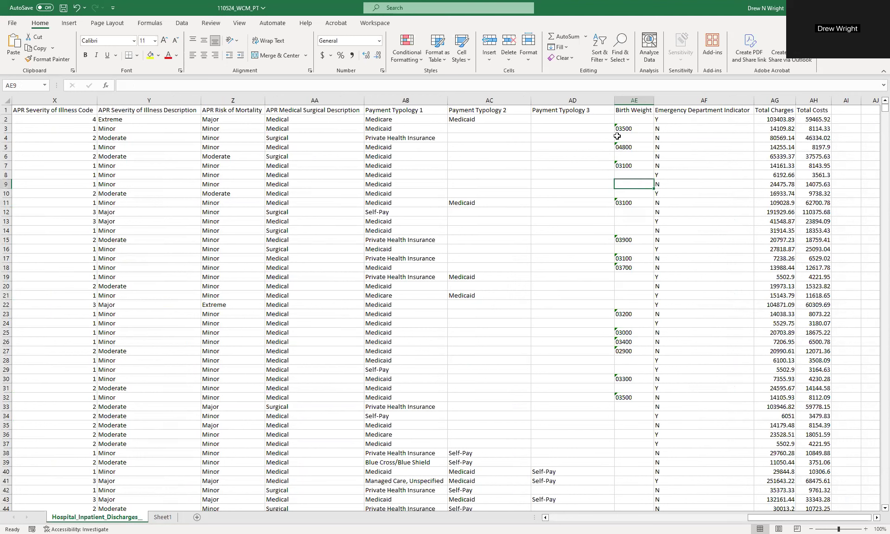
key(Left)
key(Left)
key(Left)
key(Right)
key(Left)
key(Right)
key(Right)
key(Right)
key(Right)
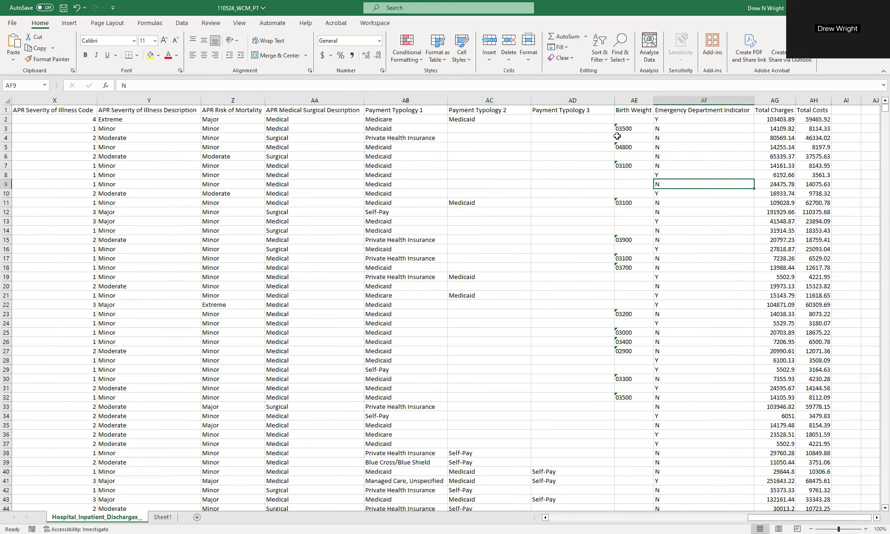
key(Right)
key(Right)
key(Right)
key(Right)
key(Right)
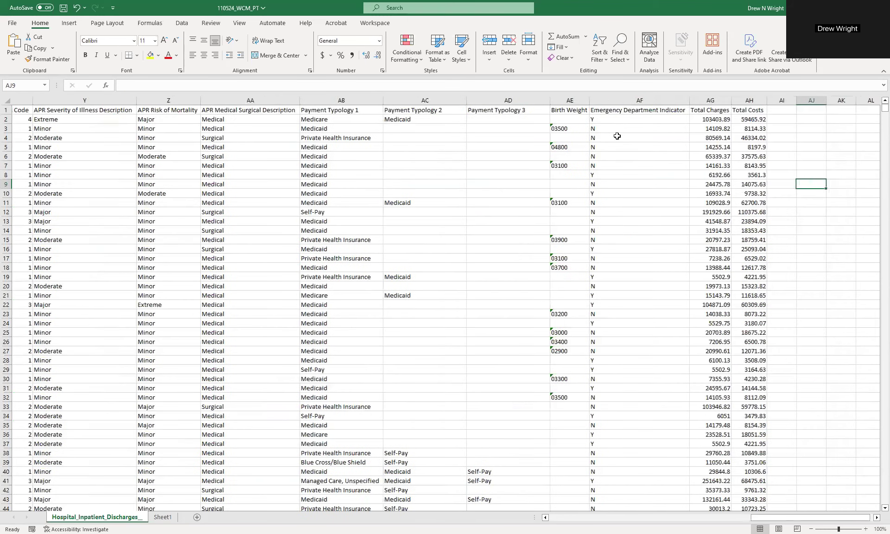
key(Left)
key(Left)
key(Left)
key(Left)
key(Left)
key(Left)
key(Left)
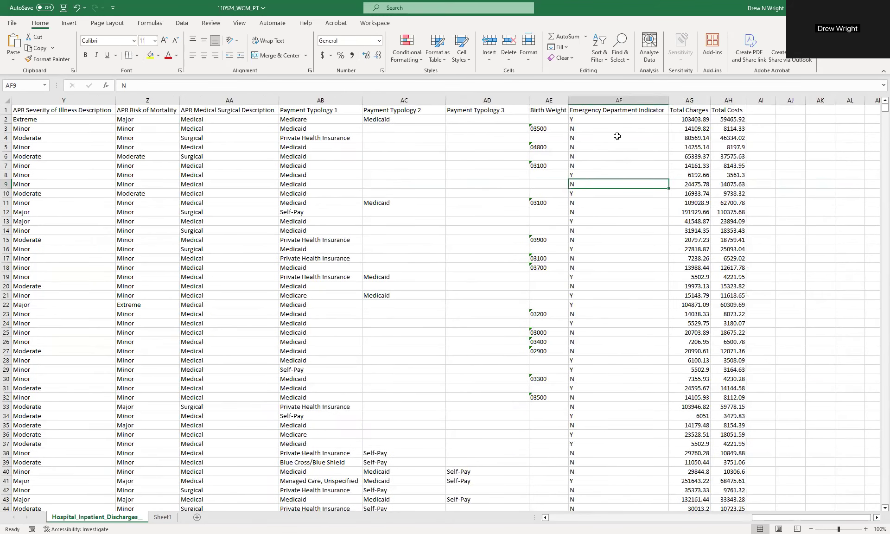
key(Left)
key(Left)
key(Left)
key(Left)
key(Left)
key(Left)
key(Left)
key(Left)
key(Left)
key(Left)
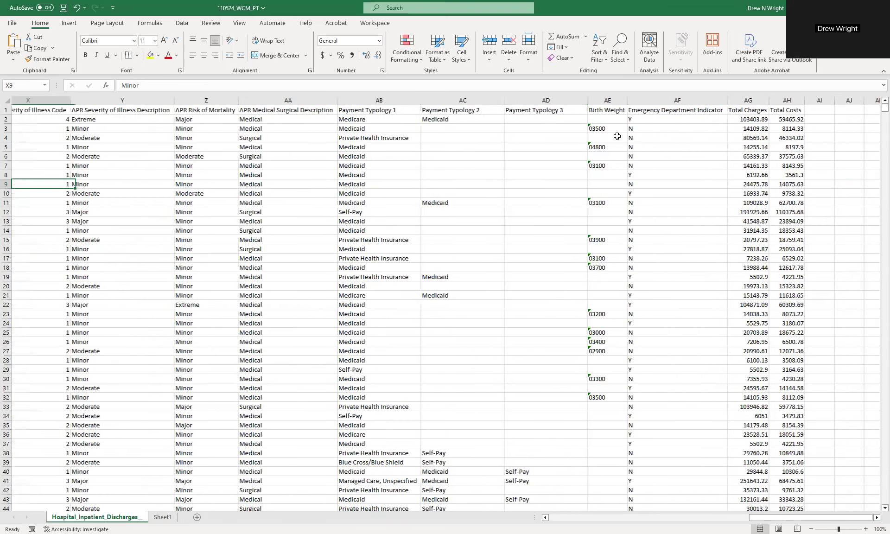
key(Left)
key(Left)
key(Left)
key(Left)
key(Left)
key(Left)
key(Left)
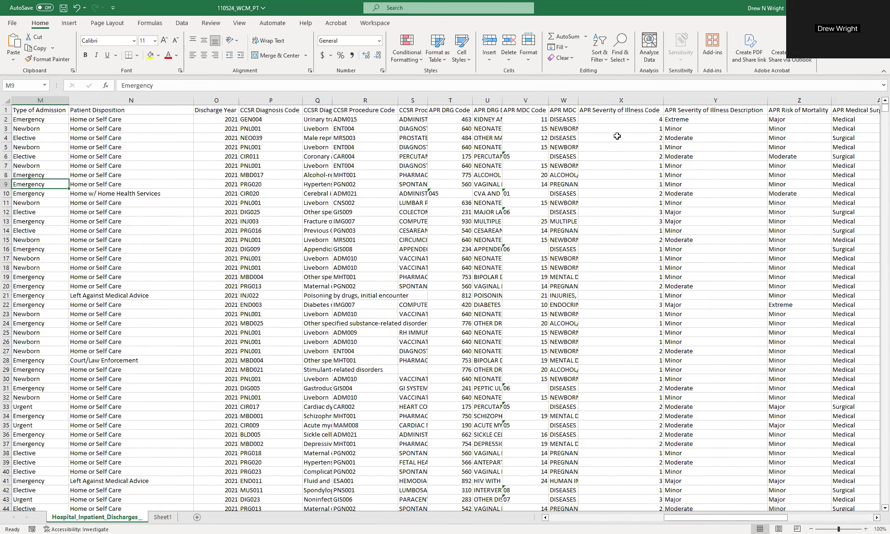
key(Left)
key(Left)
key(Left)
key(Left)
key(Left)
key(Left)
key(Left)
key(Left)
key(Left)
key(Left)
key(Left)
key(Left)
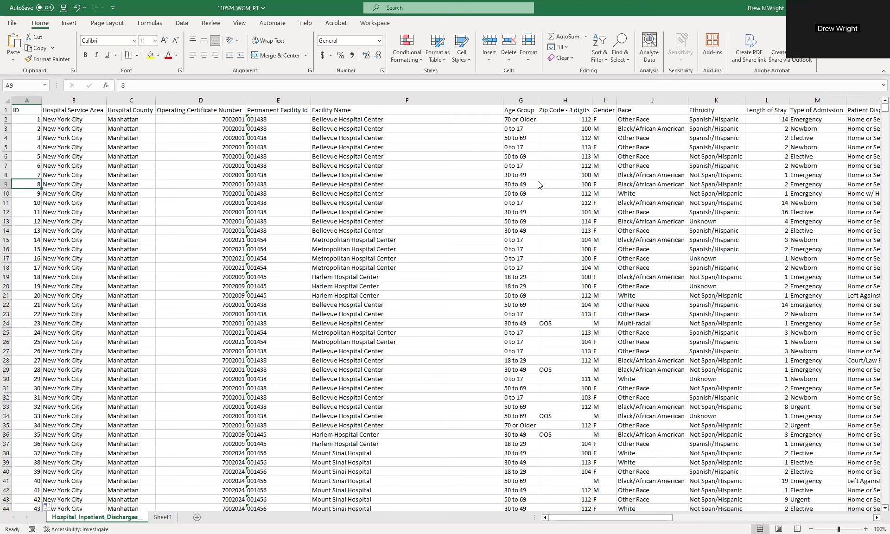
click(48, 204)
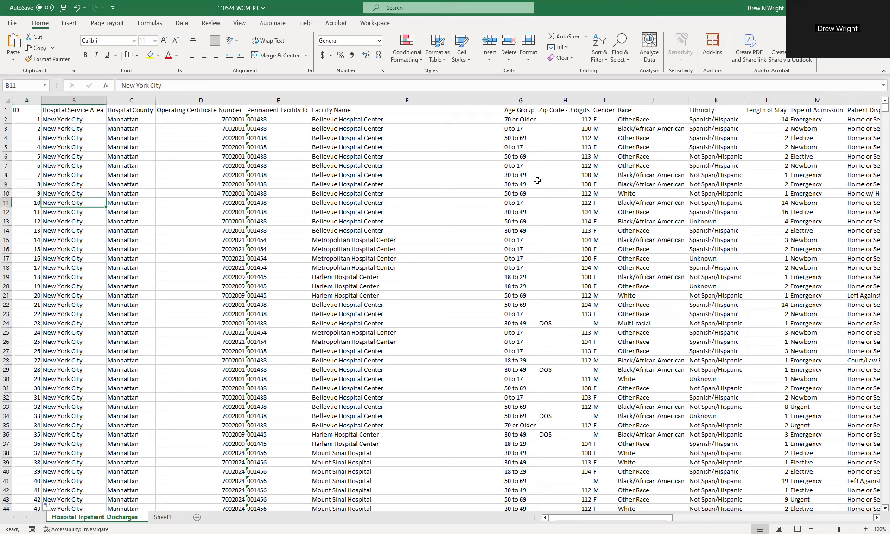
click(40, 203)
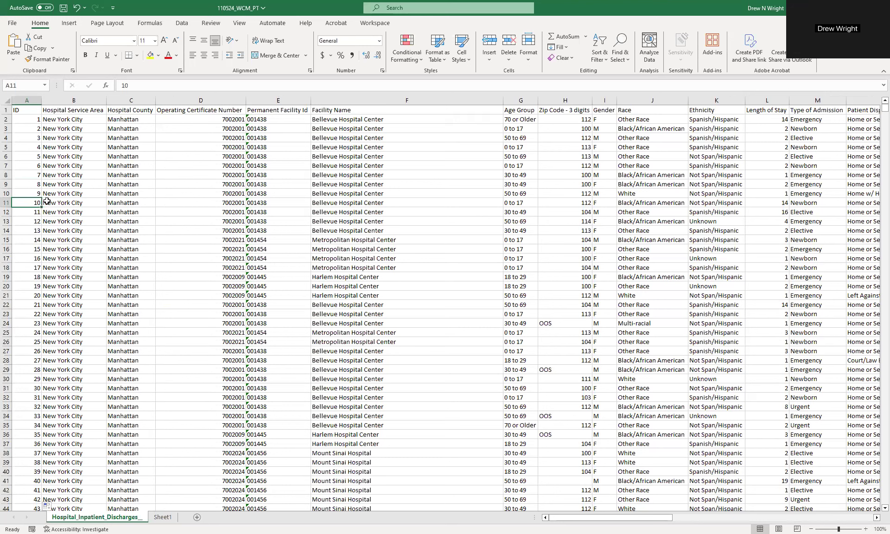
click(43, 209)
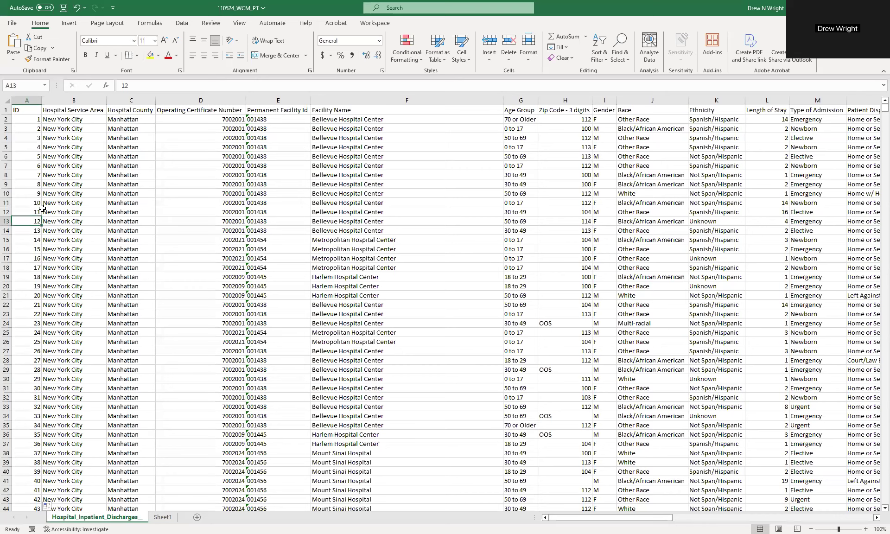
key(ctrl+Down)
key(ctrl+Up)
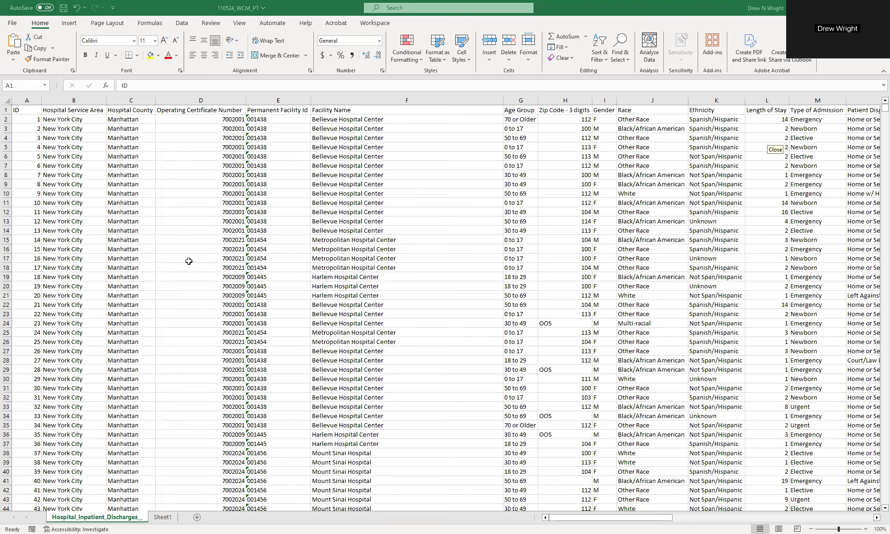
click(46, 167)
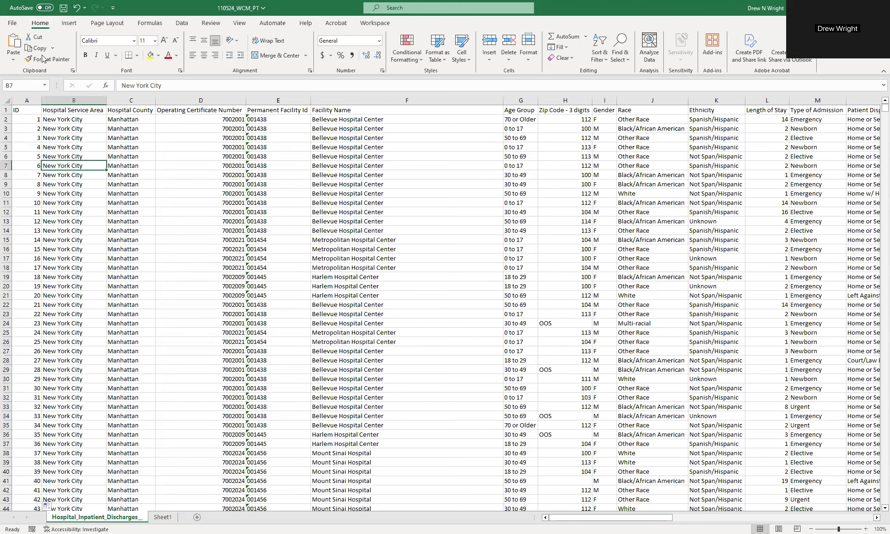
- Start a PivotTable from the discharge data range A1:AH366443, placed on a new worksheet
click(69, 24)
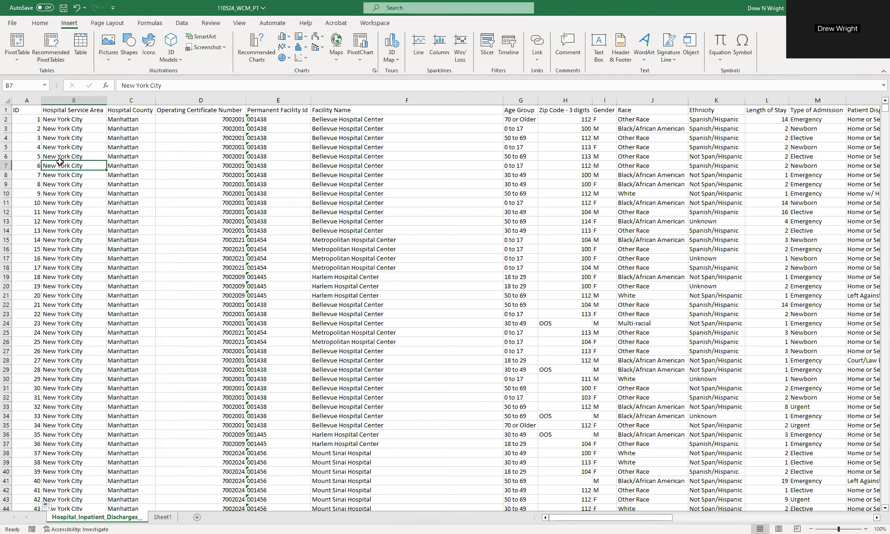
click(55, 127)
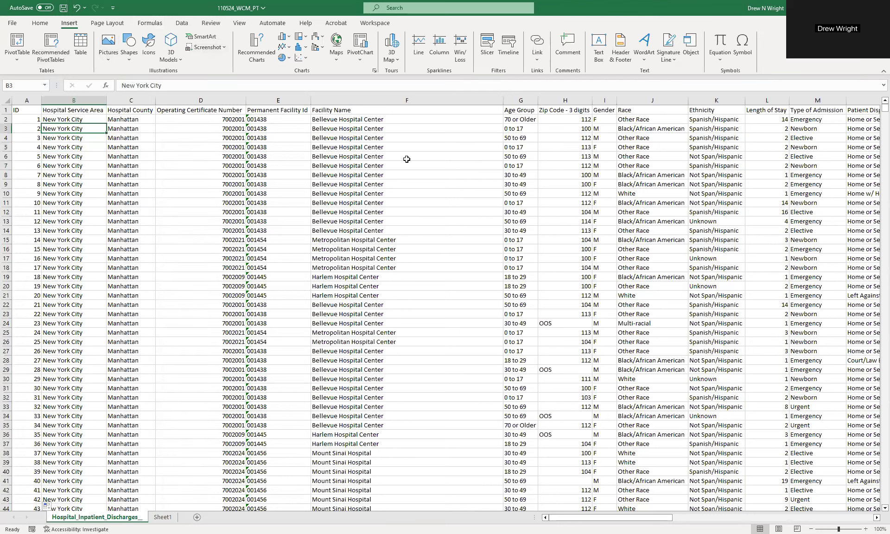
click(423, 222)
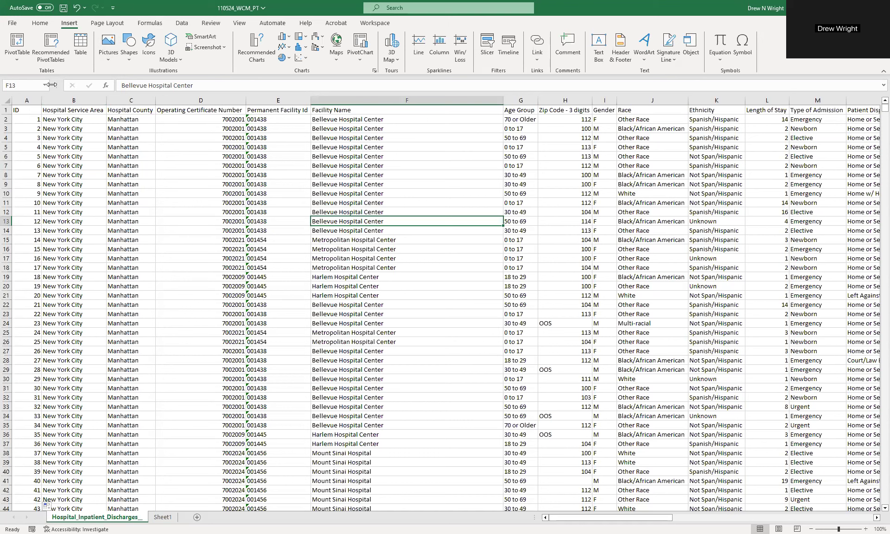
click(19, 43)
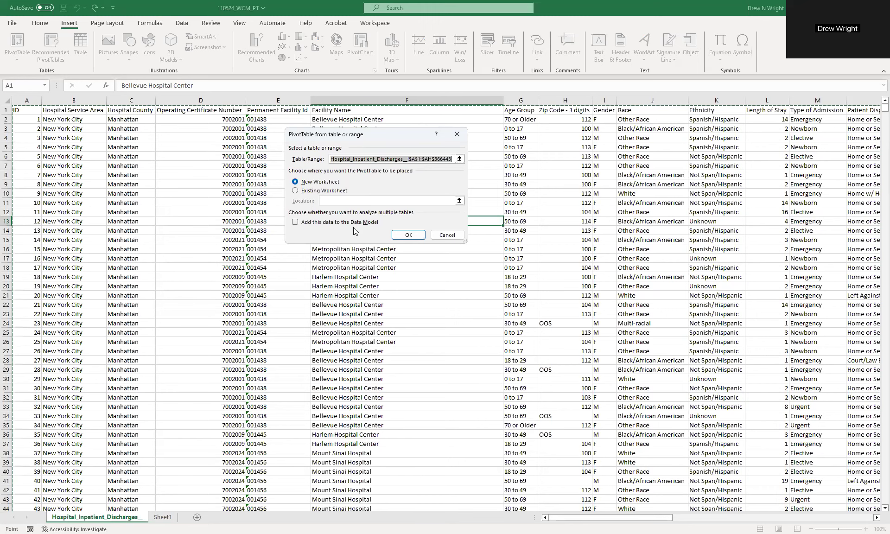
- Confirm the PivotTable dialog to create empty PivotTable3 on new Sheet5
click(415, 240)
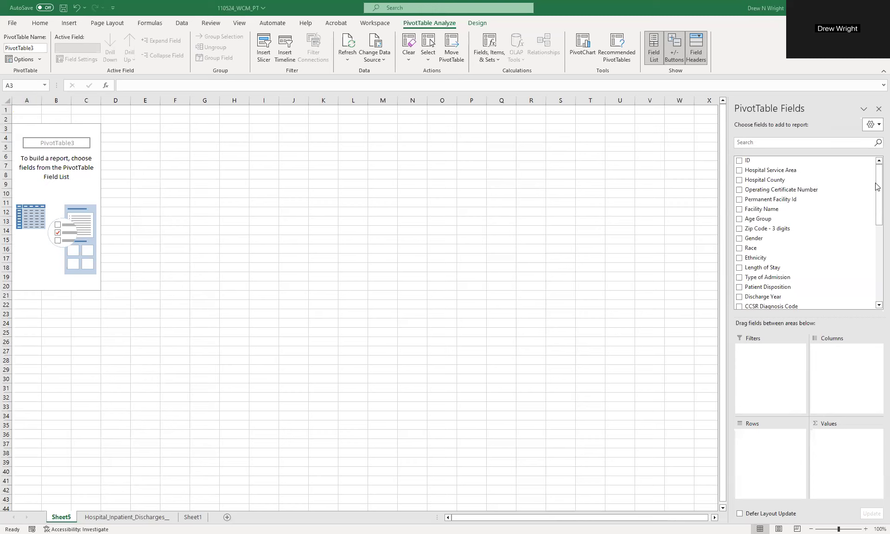
click(876, 199)
mouse_move(876, 187)
mouse_down()
mouse_move(876, 239)
mouse_move(876, 170)
mouse_up()
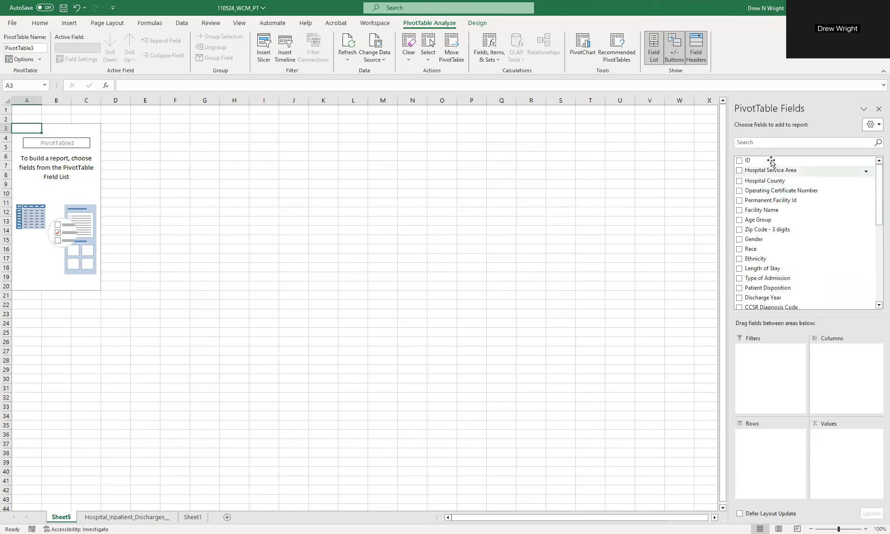
mouse_move(876, 180)
mouse_down()
mouse_move(877, 265)
mouse_move(876, 163)
mouse_up()
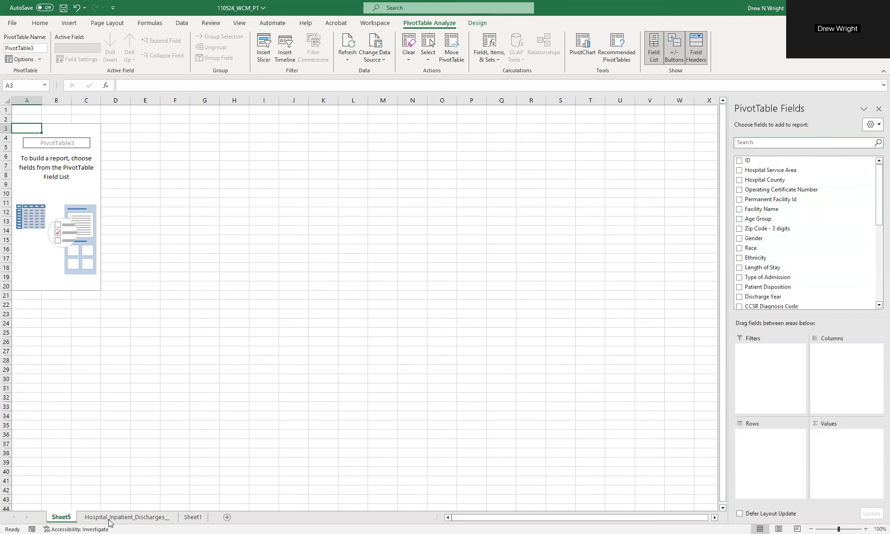
click(127, 517)
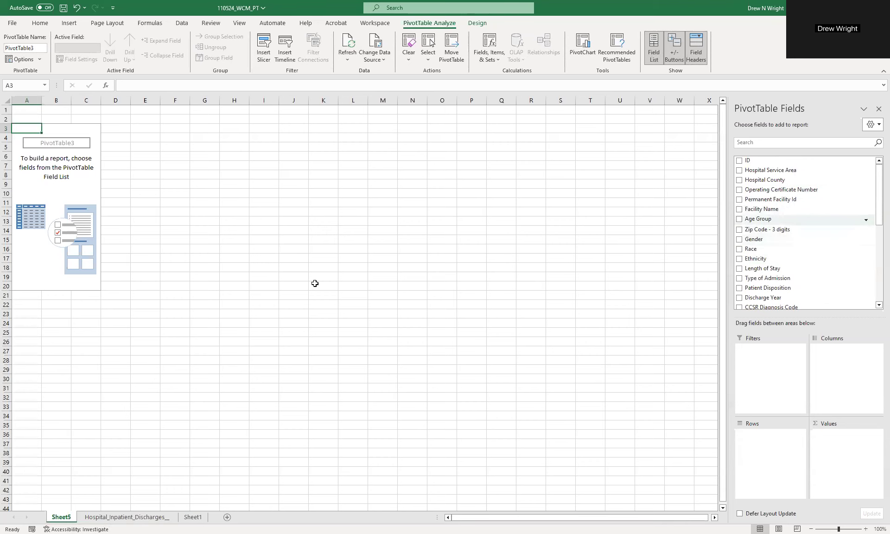
click(139, 517)
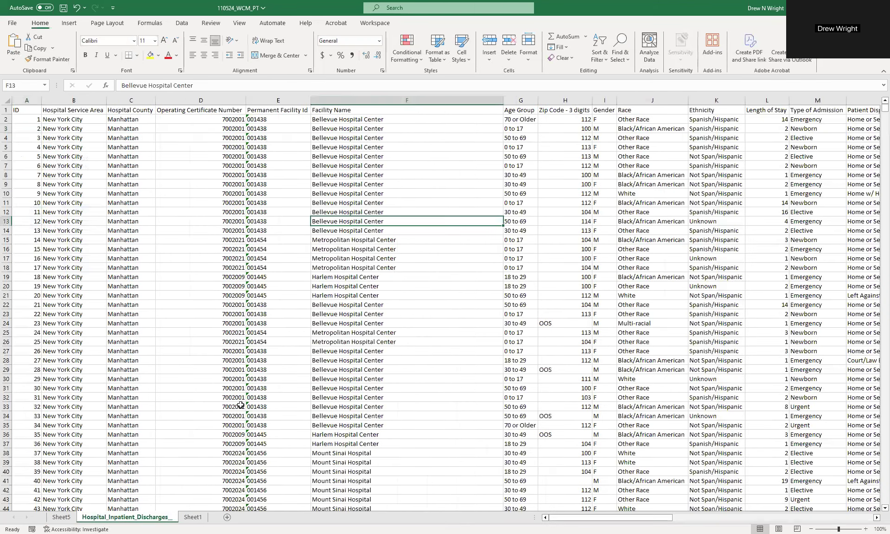
click(58, 517)
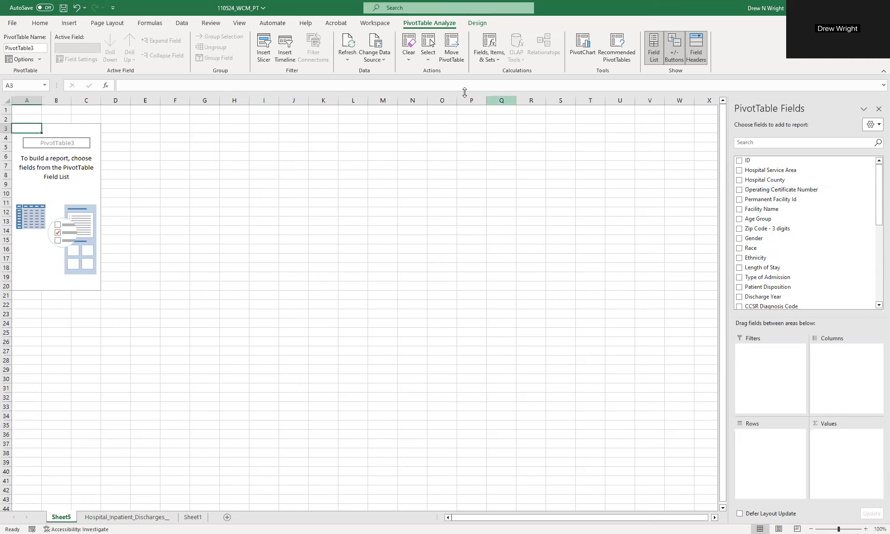
scroll(811, 223, down, 2)
scroll(811, 223, up, 2)
click(363, 128)
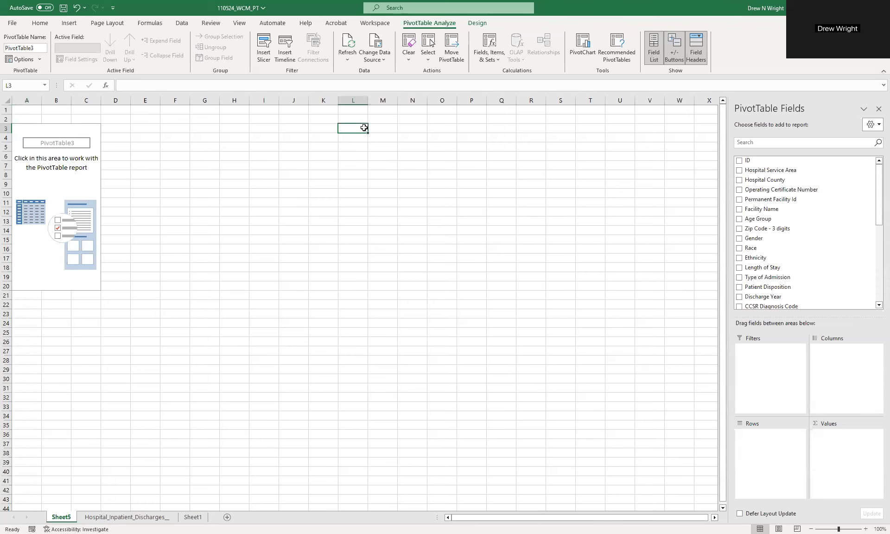
click(96, 165)
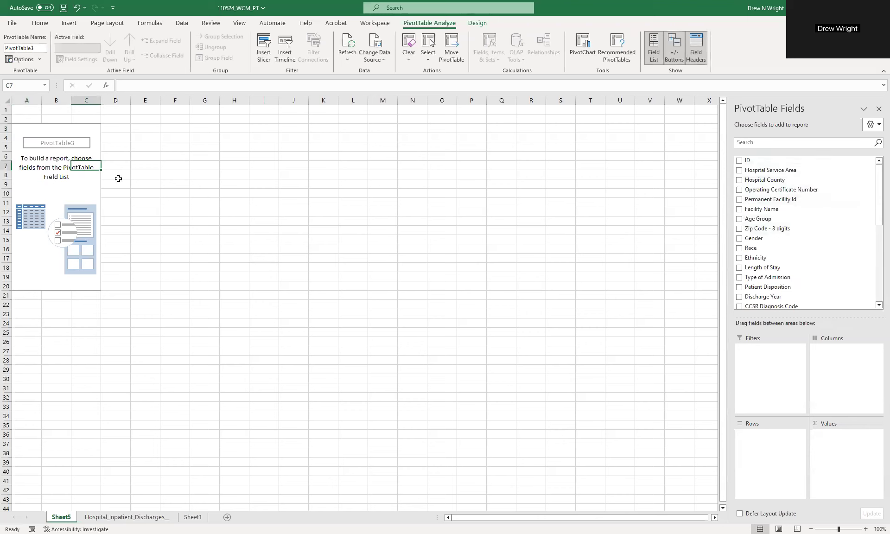
click(355, 128)
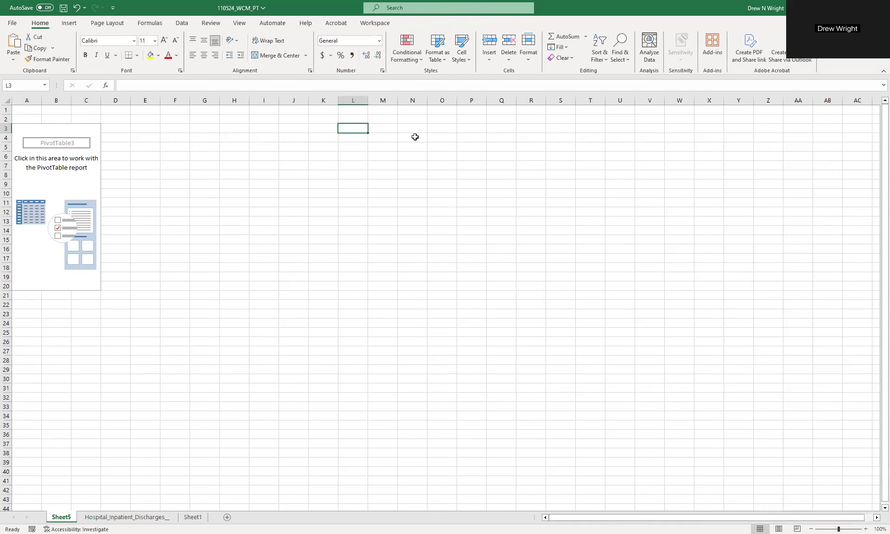
click(88, 165)
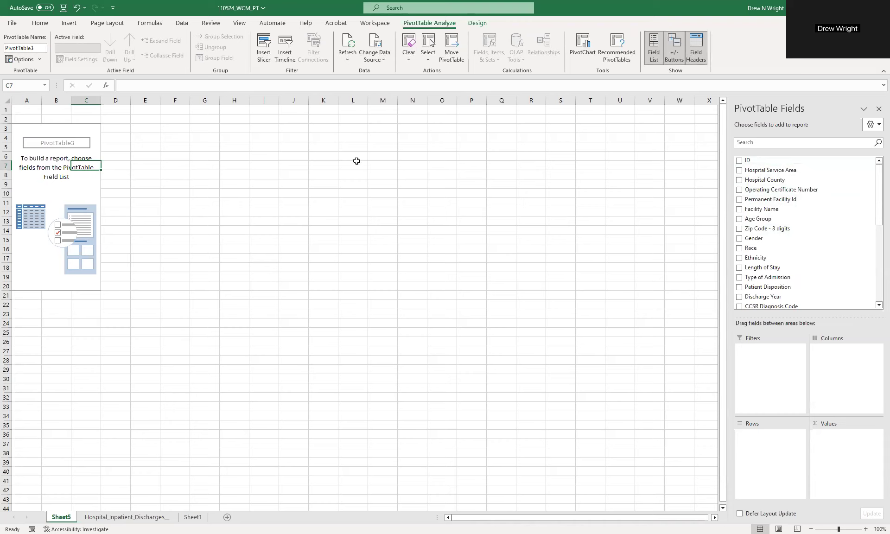
- Enter the headings Facilities in K4 and Number of Discharges in L4
click(318, 138)
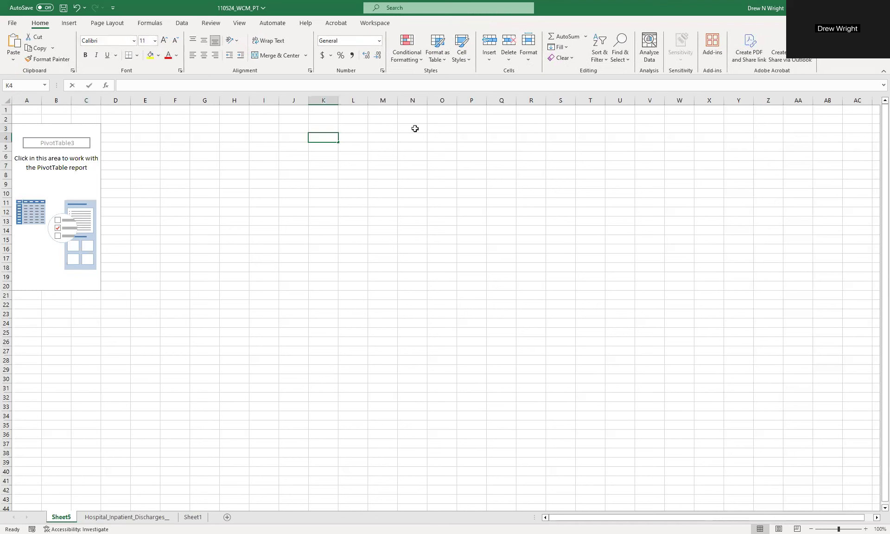
text(Faci;lit)
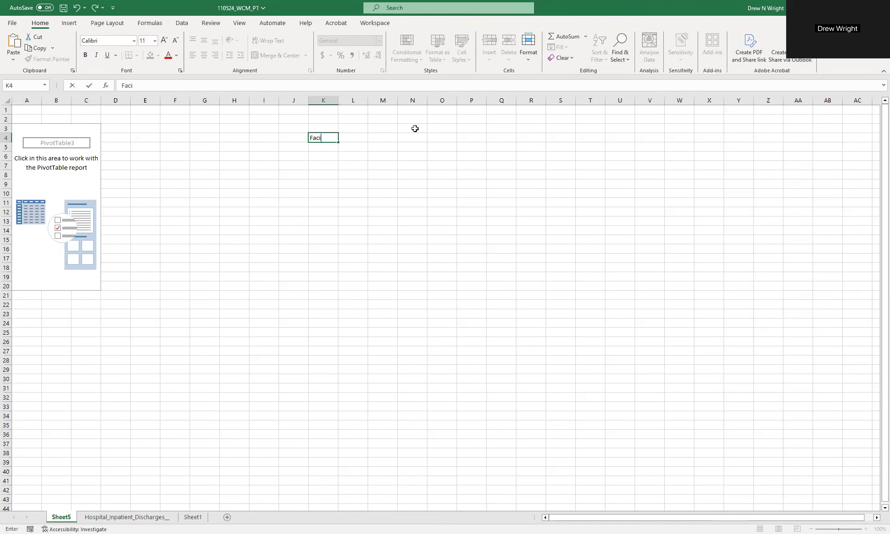
text(ies)
key(Tab)
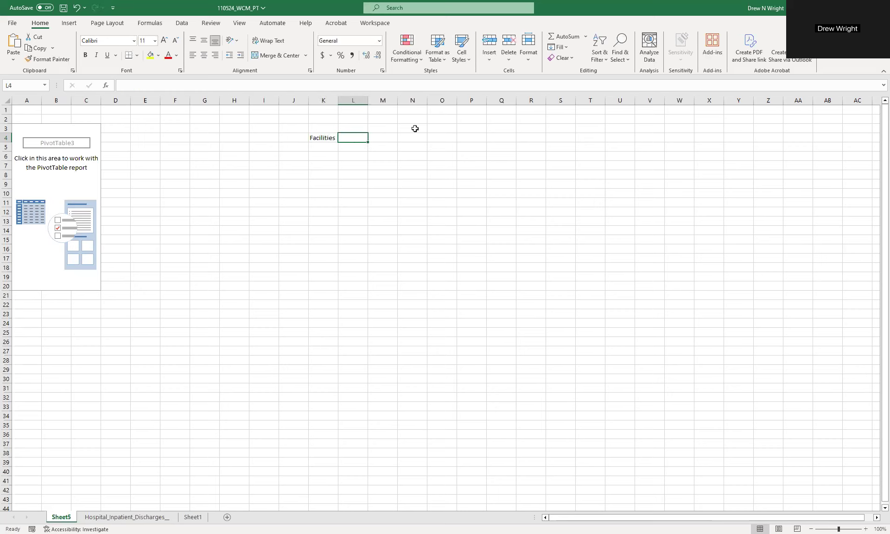
text(Num)
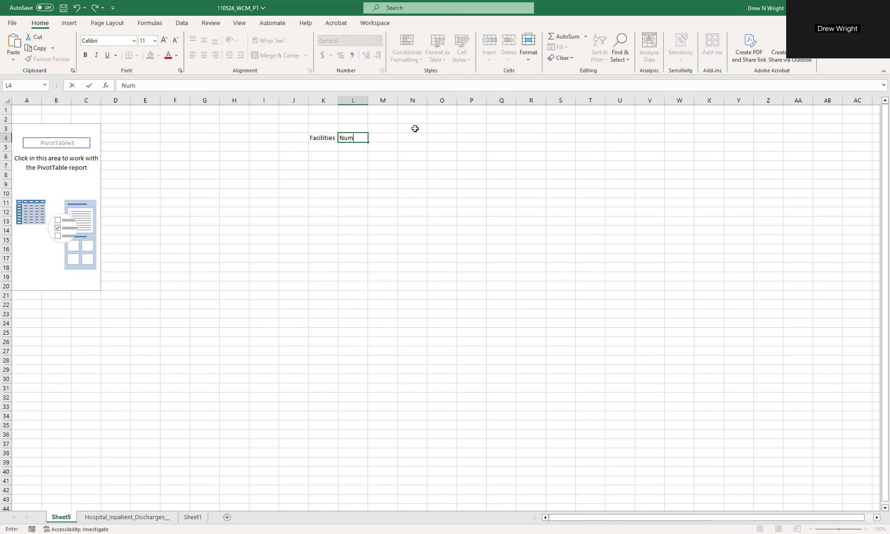
text(ber of Discharges)
key(Return)
- List Hospital 1 and Hospital 2, then extend the series to Hospital 6
text(Hoi)
key(BackSpace)
text(spital 1)
key(Return)
text(Hospital 2)
key(Return)
click(332, 148)
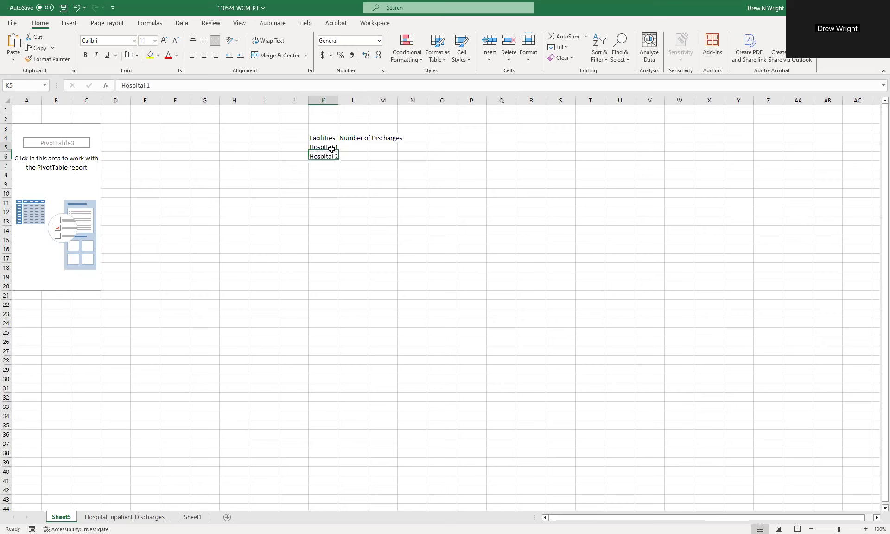
drag(339, 159, 343, 193)
- Enter discharge counts 54456, 5644, 5656 and 456 for the first four hospitals
click(356, 146)
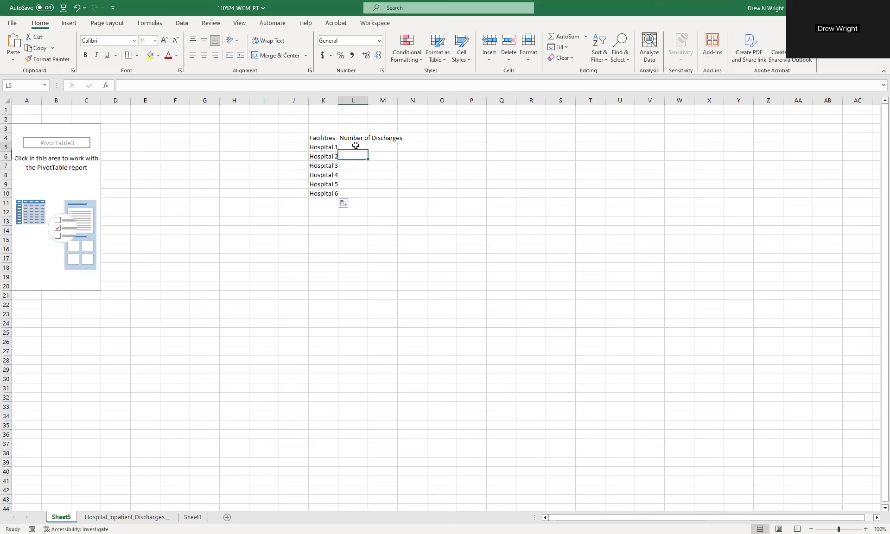
text(+5644)
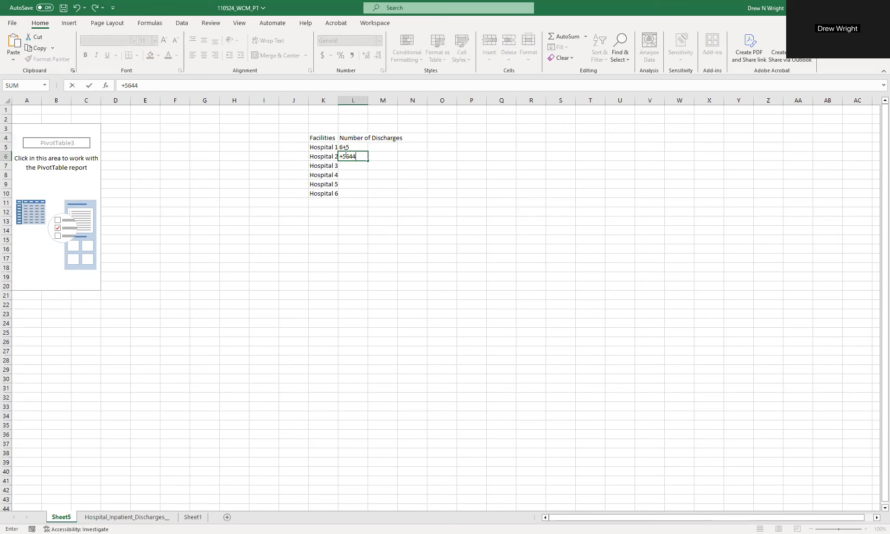
key(Return)
text(5656)
key(Return)
text(456)
key(Return)
click(346, 150)
text(54456)
key(Return)
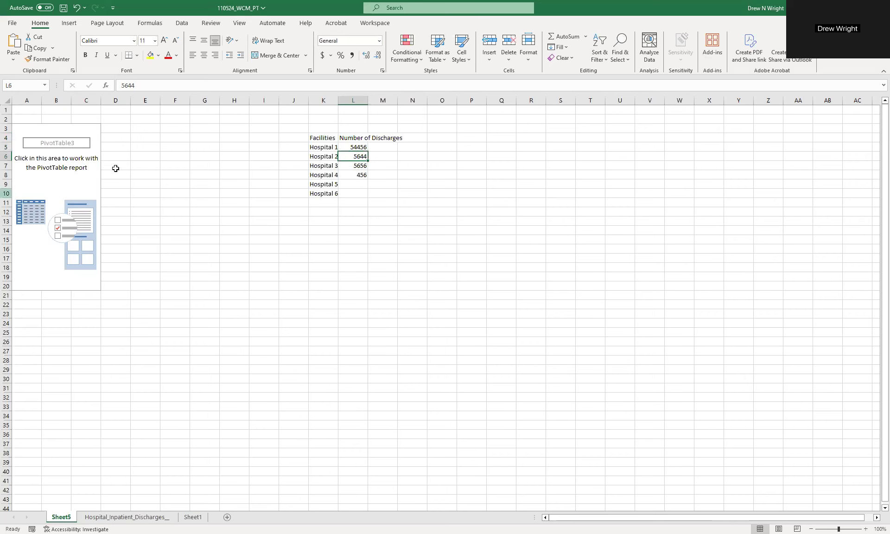
click(73, 170)
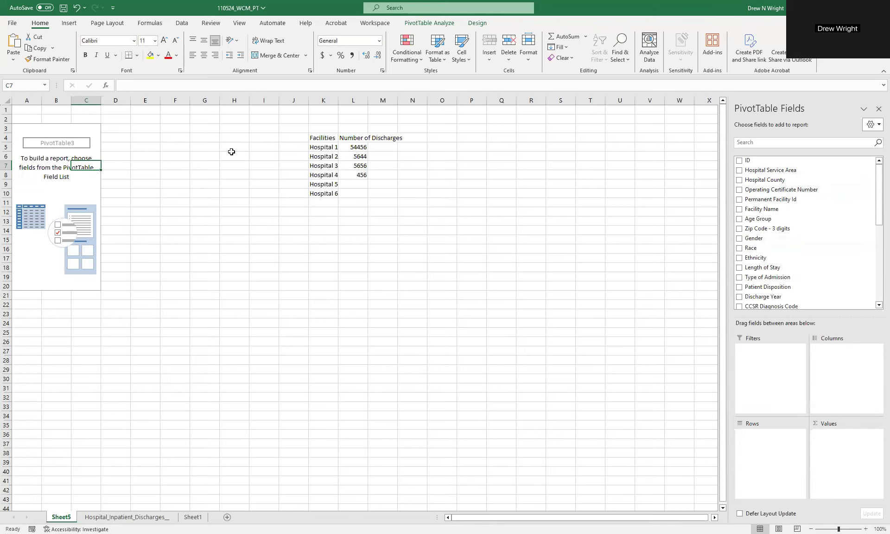
- Put Facility Name in the pivot rows, listing Bellevue Hospital Center through NYU Langone Orthopedic Hospital
click(318, 148)
click(318, 157)
click(325, 171)
click(326, 184)
click(56, 175)
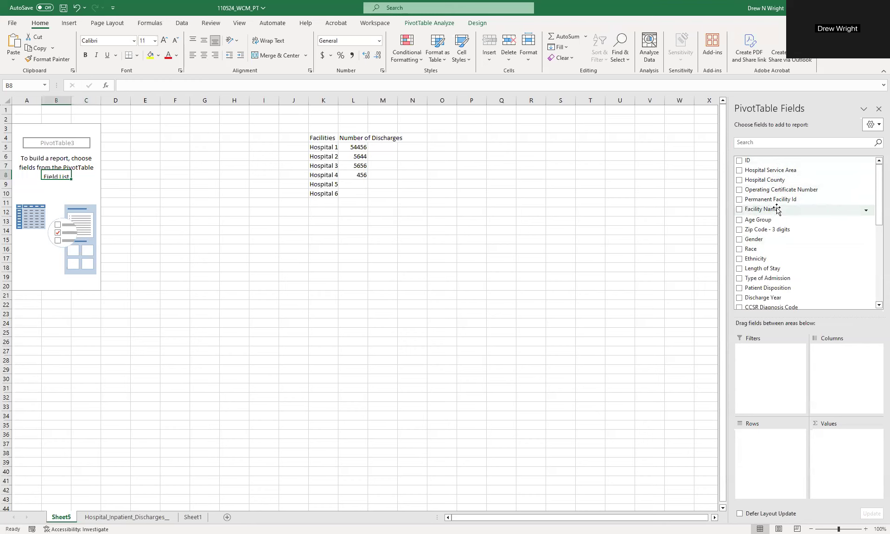
drag(778, 210, 779, 457)
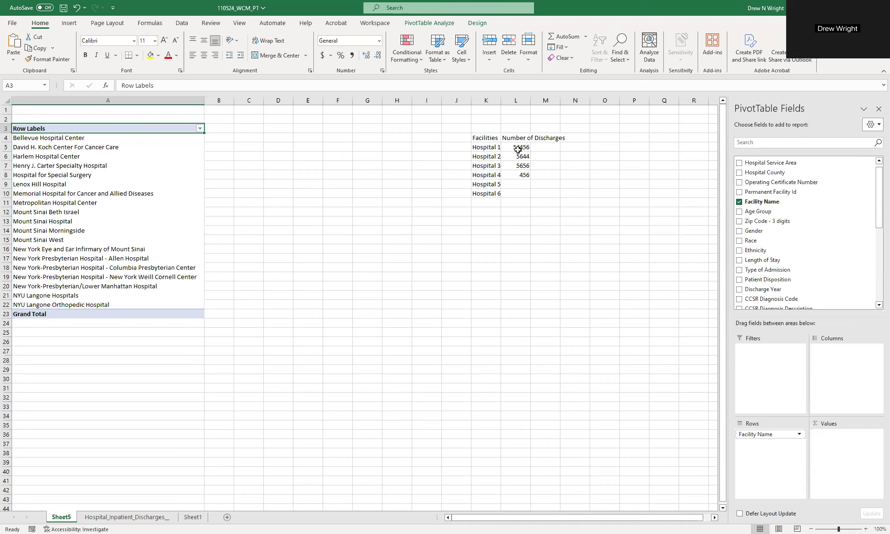
mouse_move(515, 147)
mouse_down()
mouse_move(519, 170)
mouse_move(520, 149)
mouse_up()
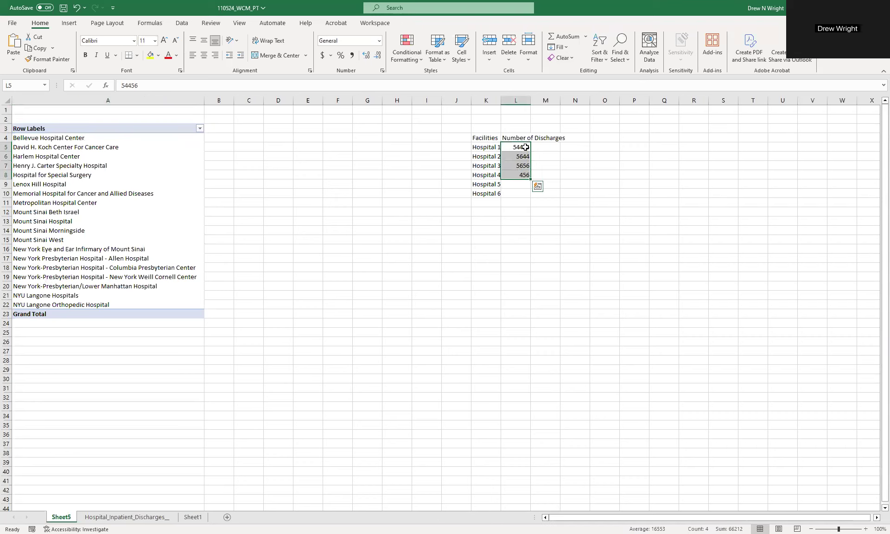
click(524, 158)
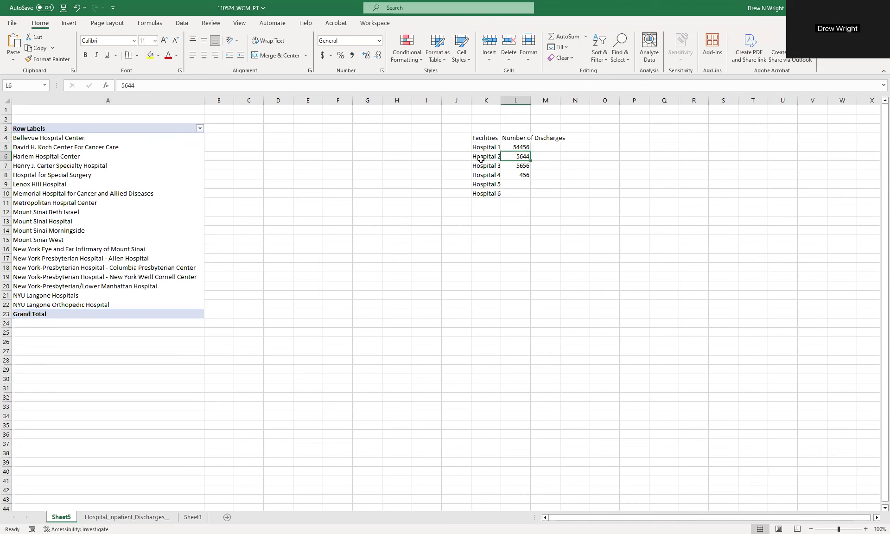
click(67, 166)
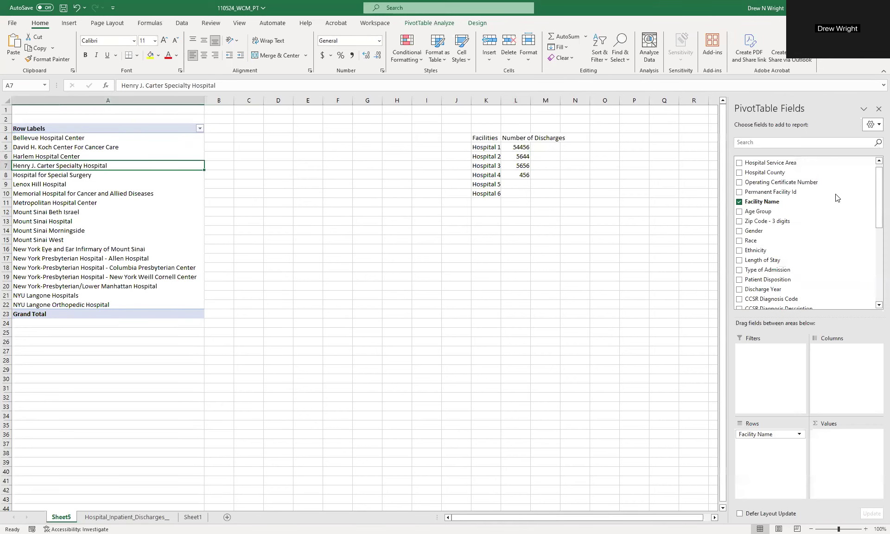
scroll(792, 176, up, 1)
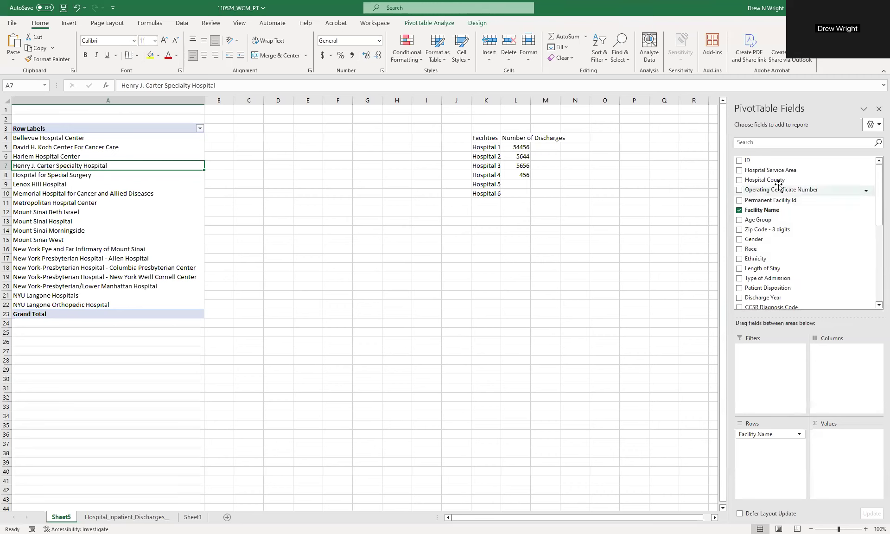
drag(753, 162, 836, 457)
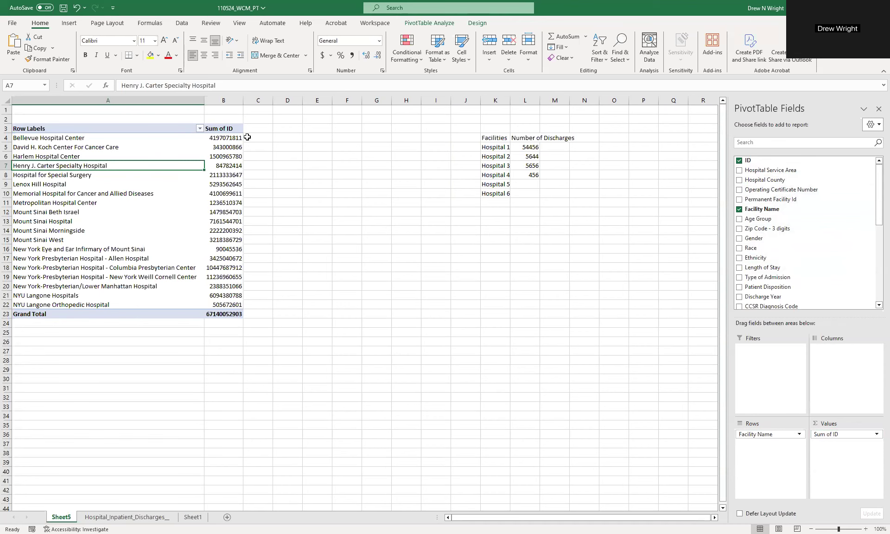
click(125, 516)
click(27, 183)
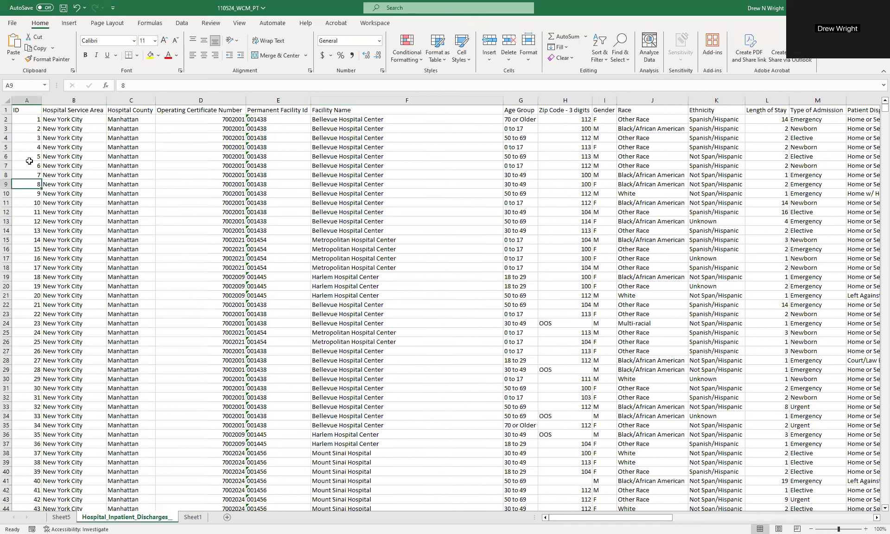
click(35, 121)
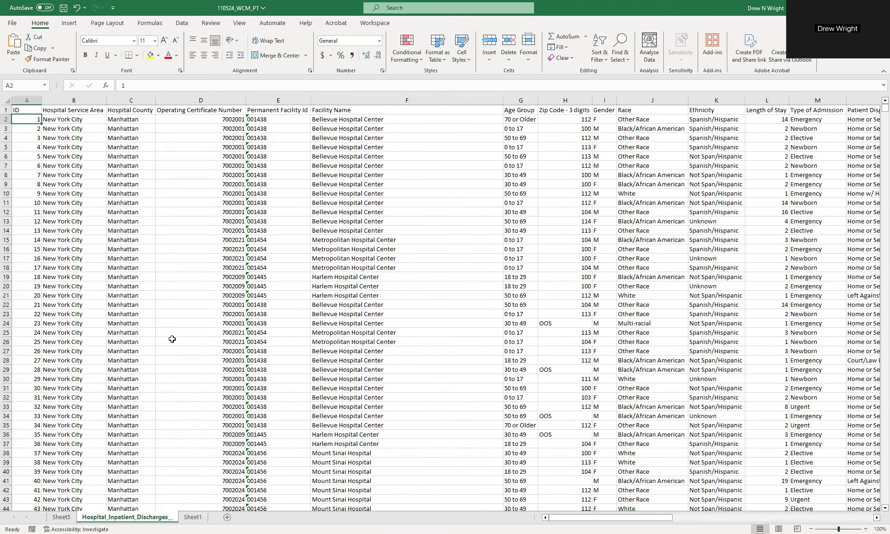
click(61, 517)
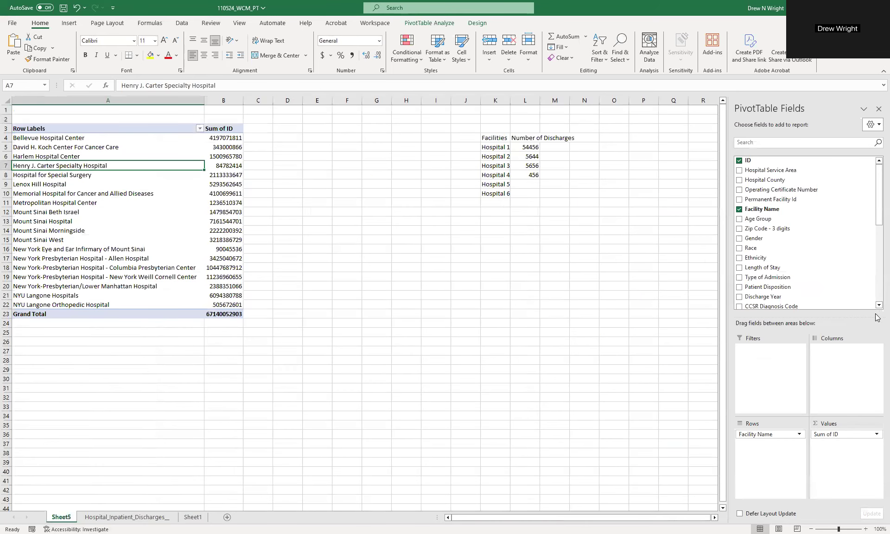
click(877, 434)
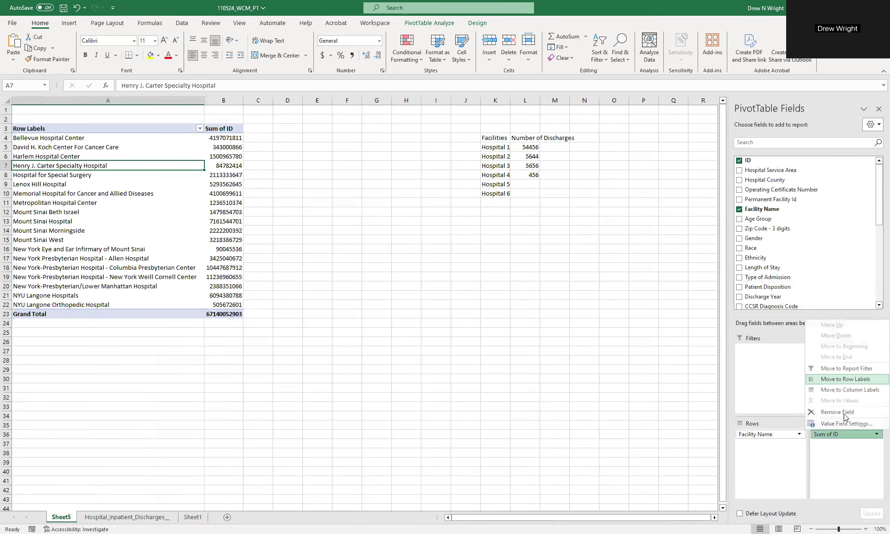
click(867, 445)
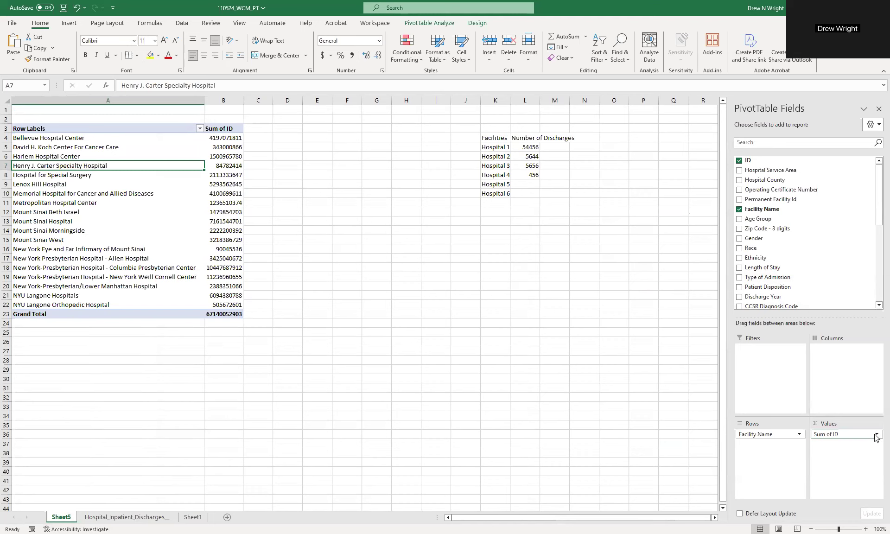
click(876, 434)
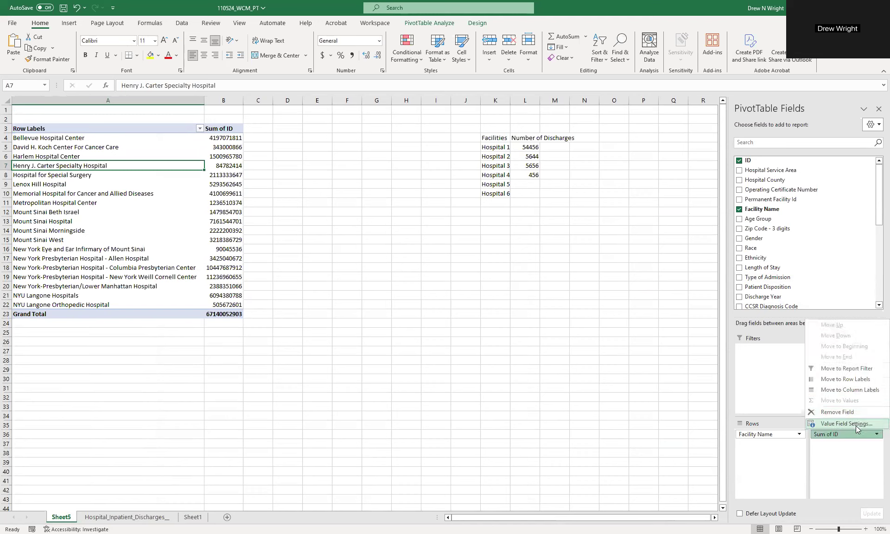
key(Return)
click(315, 185)
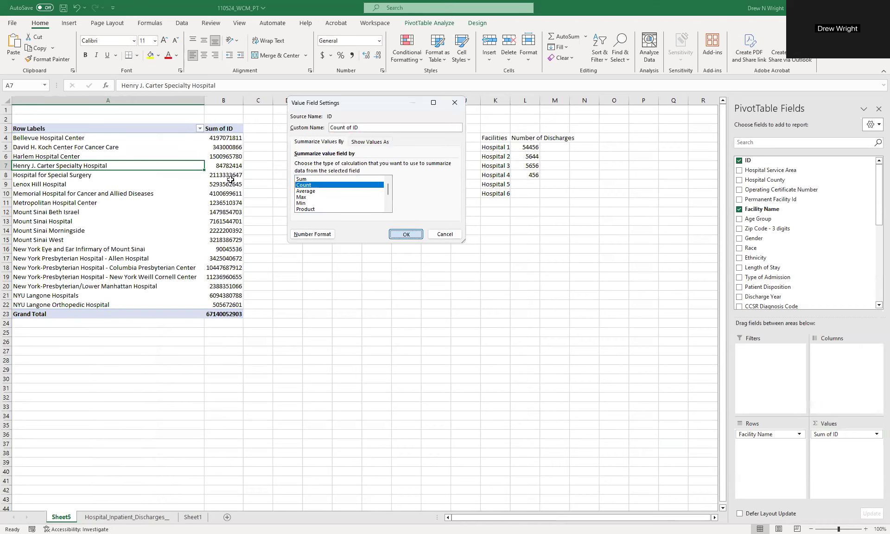
key(Return)
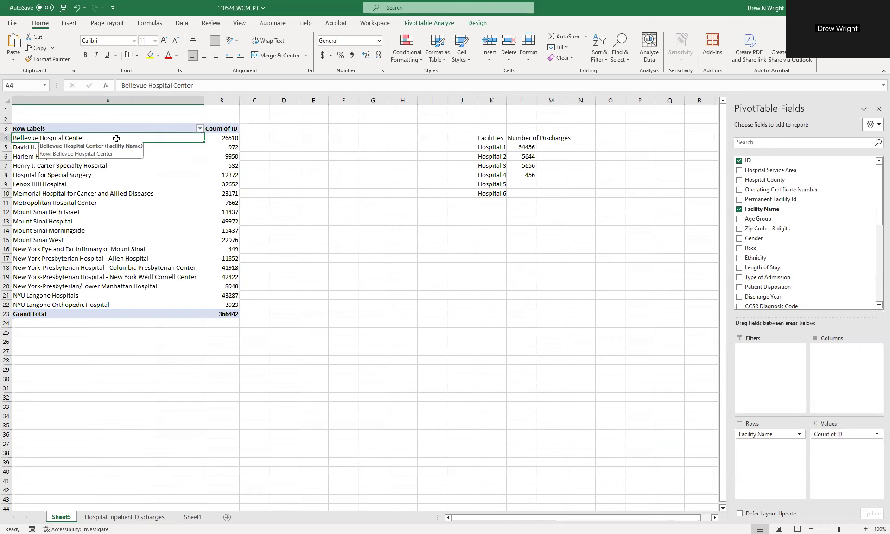
click(220, 138)
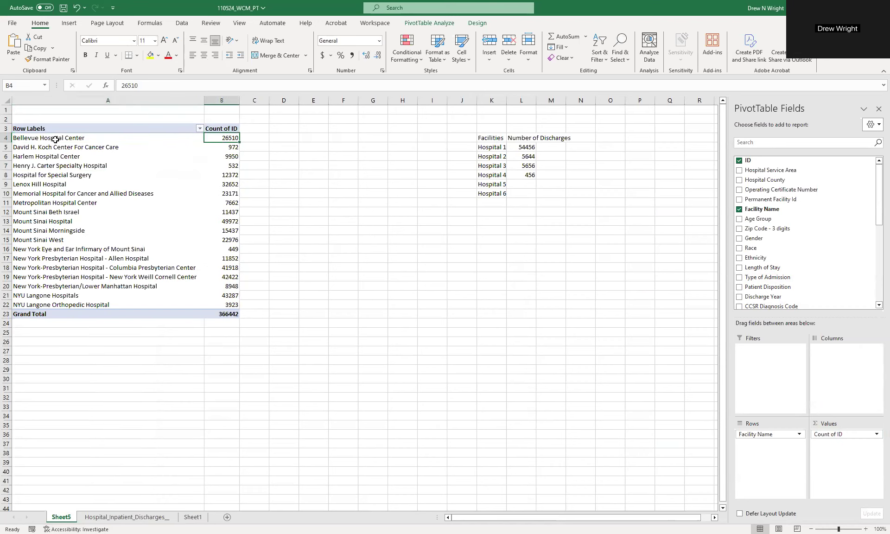
click(55, 139)
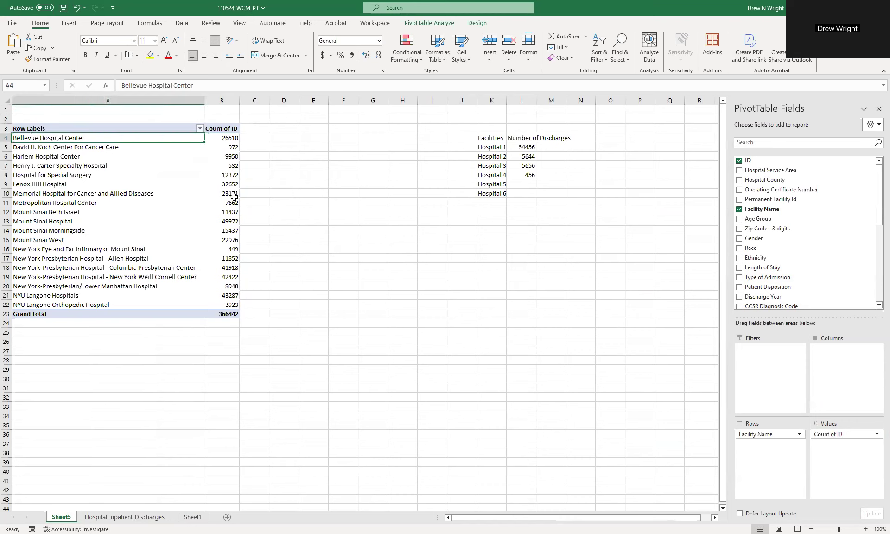
click(232, 147)
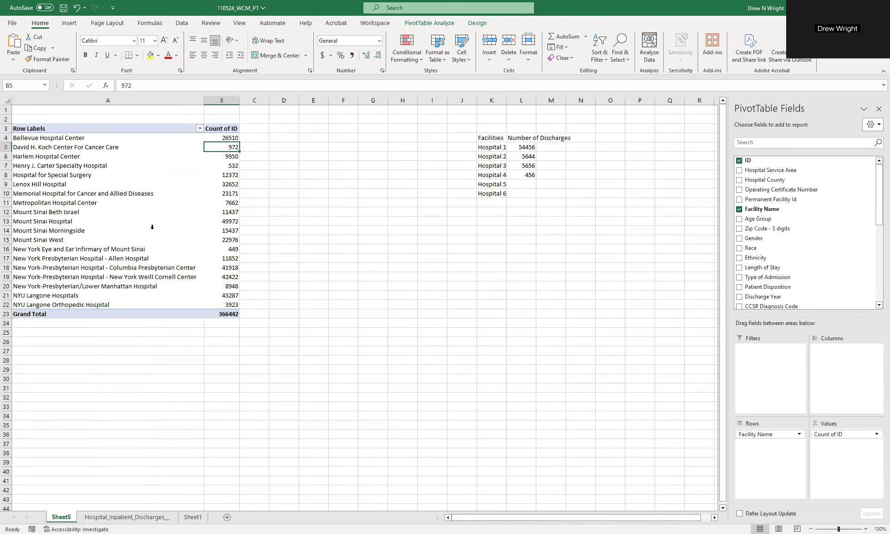
click(223, 276)
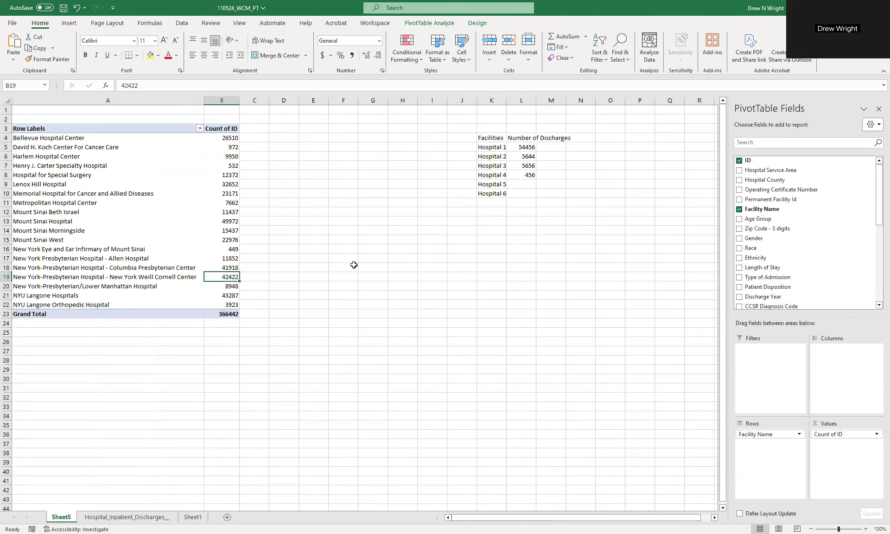
click(228, 314)
click(288, 314)
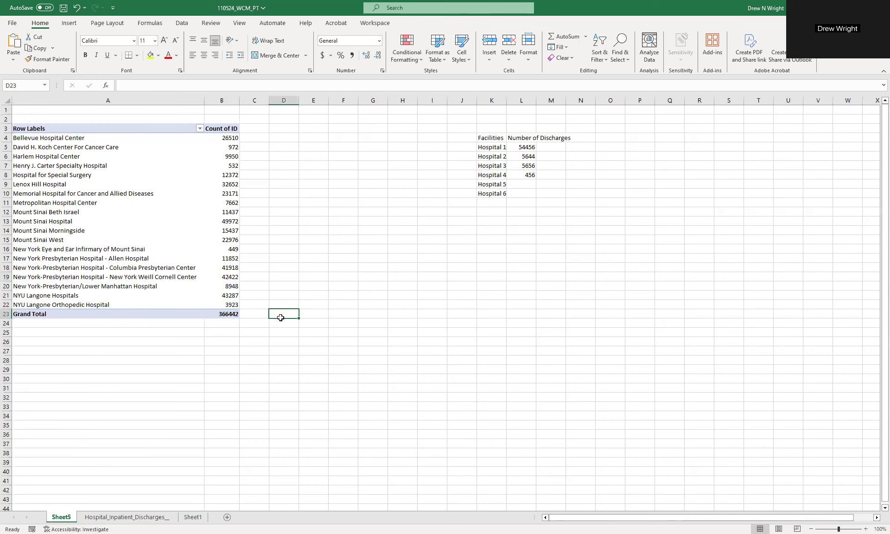
click(230, 312)
click(125, 517)
click(36, 387)
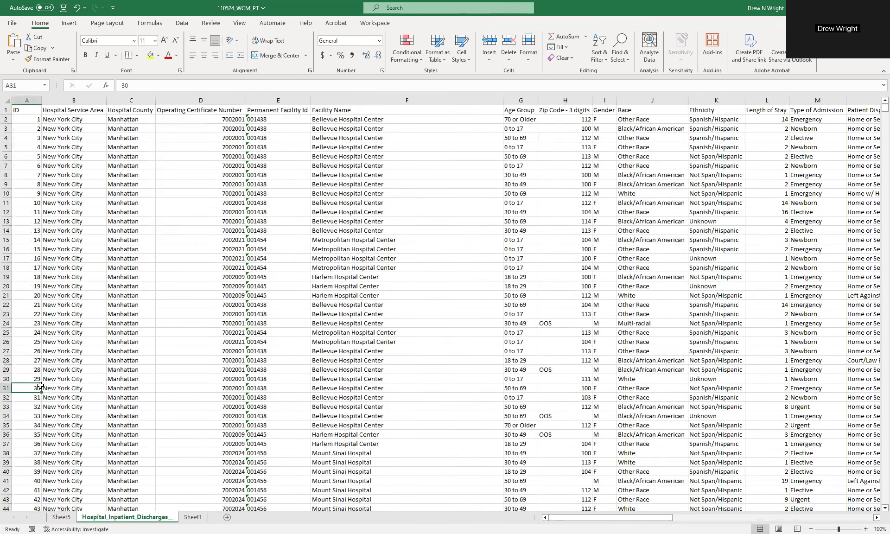
key(ctrl+Down)
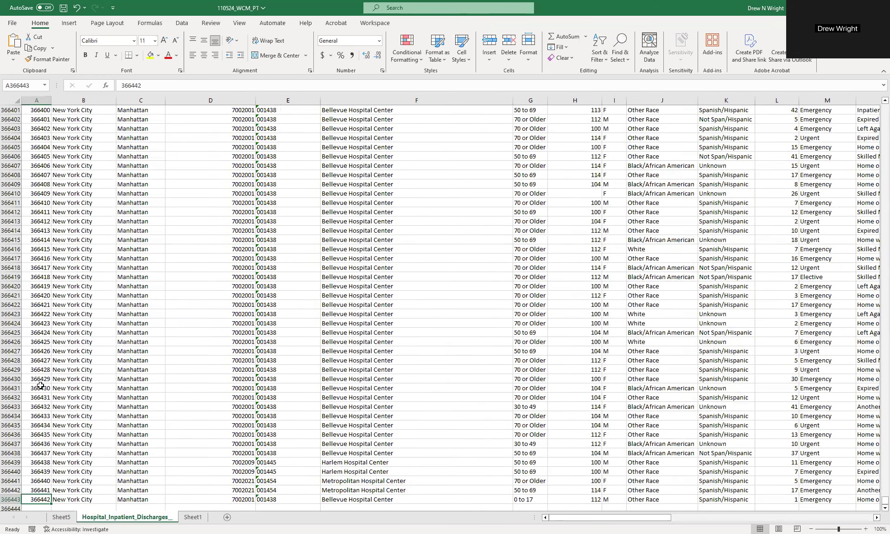
click(61, 516)
click(156, 208)
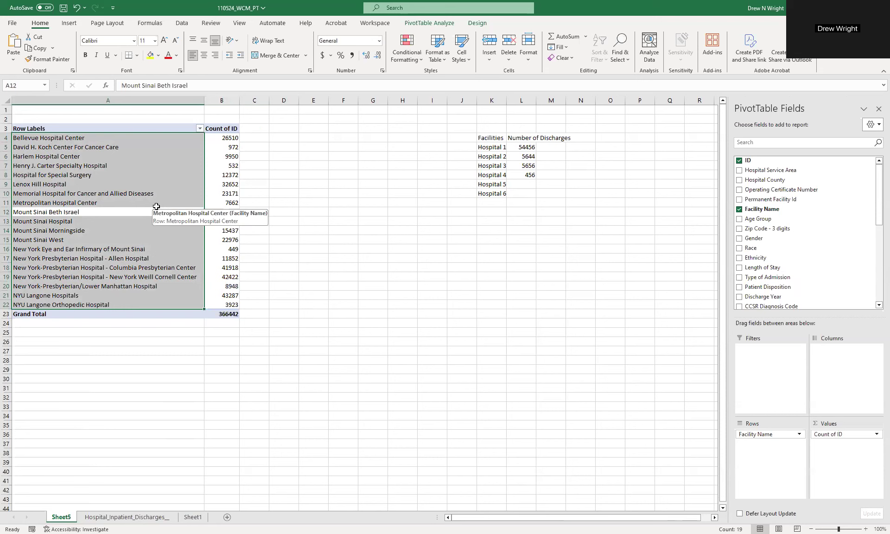
click(260, 175)
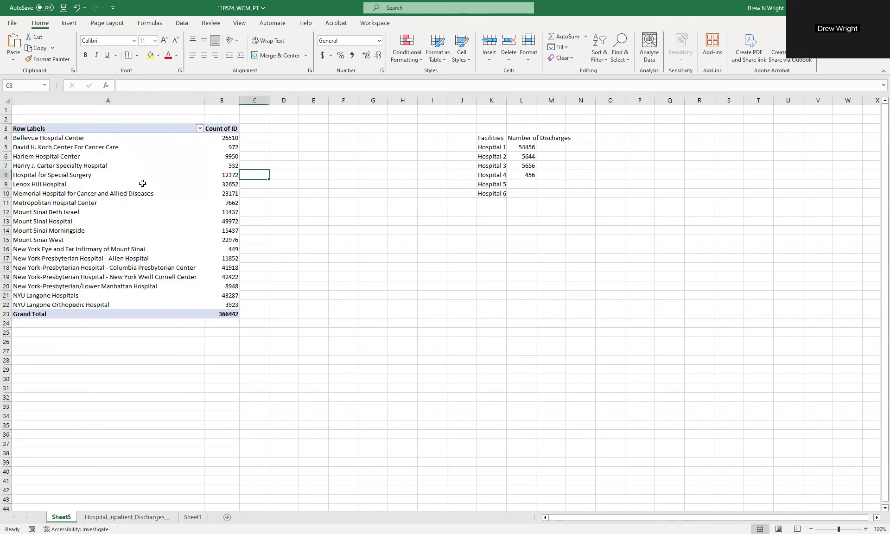
click(141, 184)
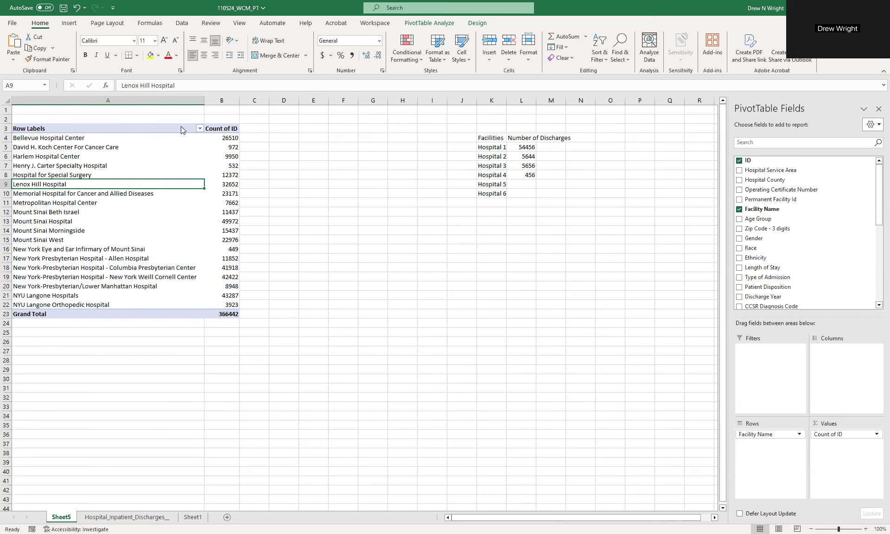
- Sort the Facility Name rows descending (Z to A) by Count of ID
click(200, 128)
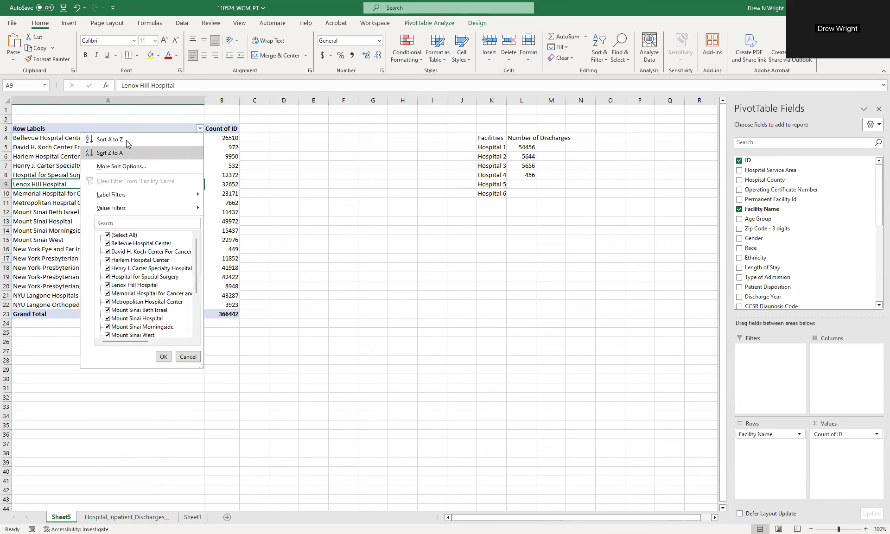
click(134, 166)
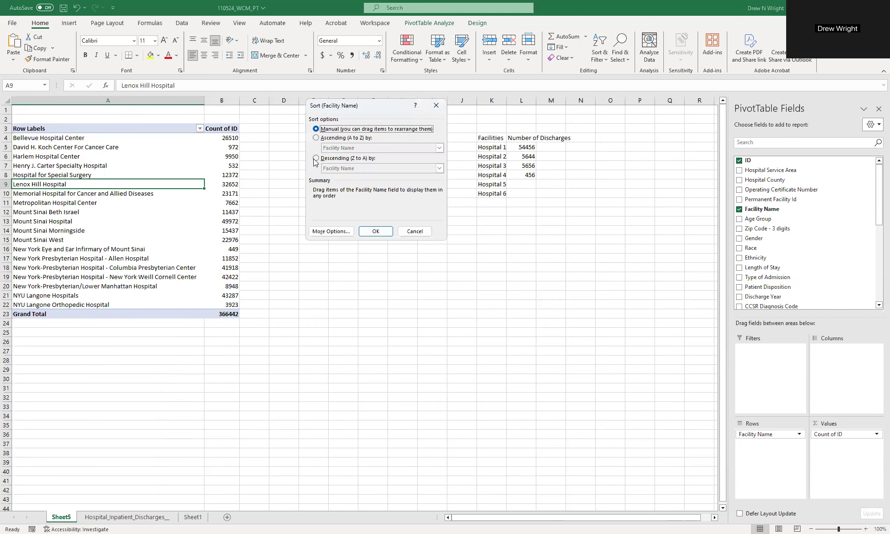
click(316, 158)
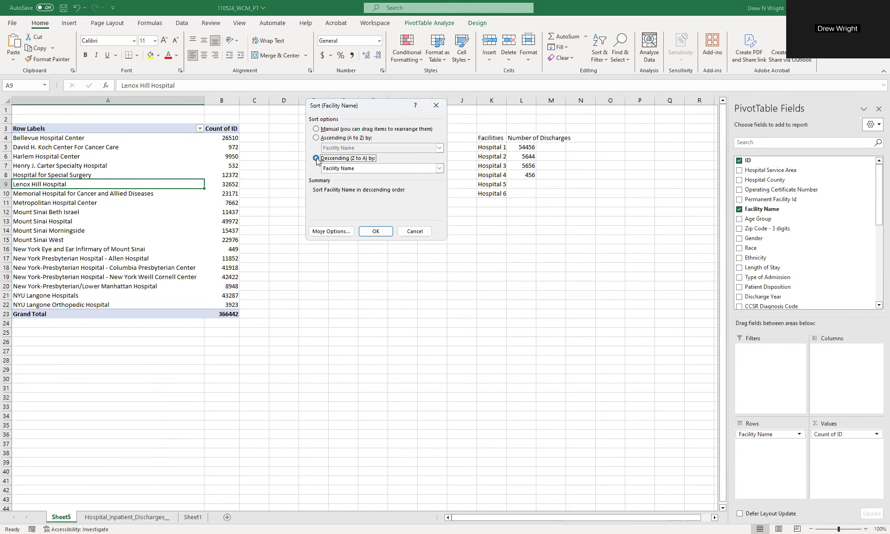
click(348, 169)
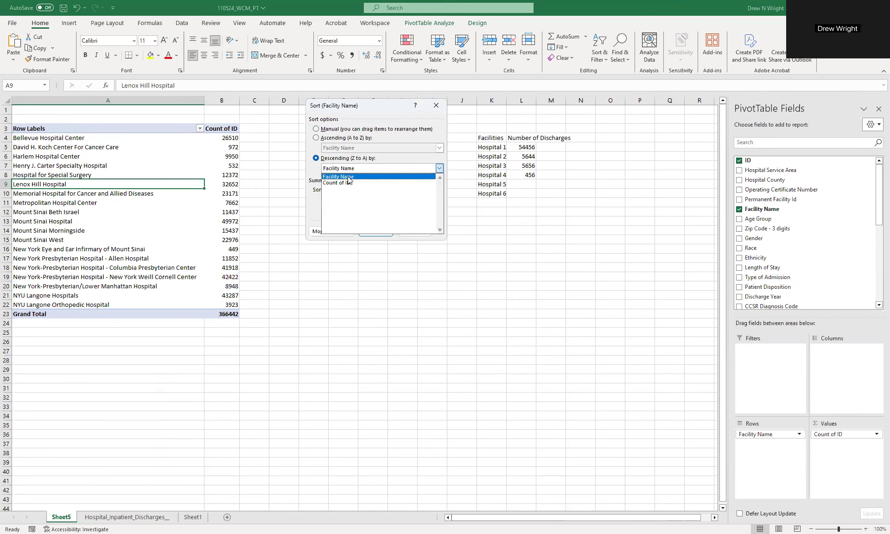
click(349, 183)
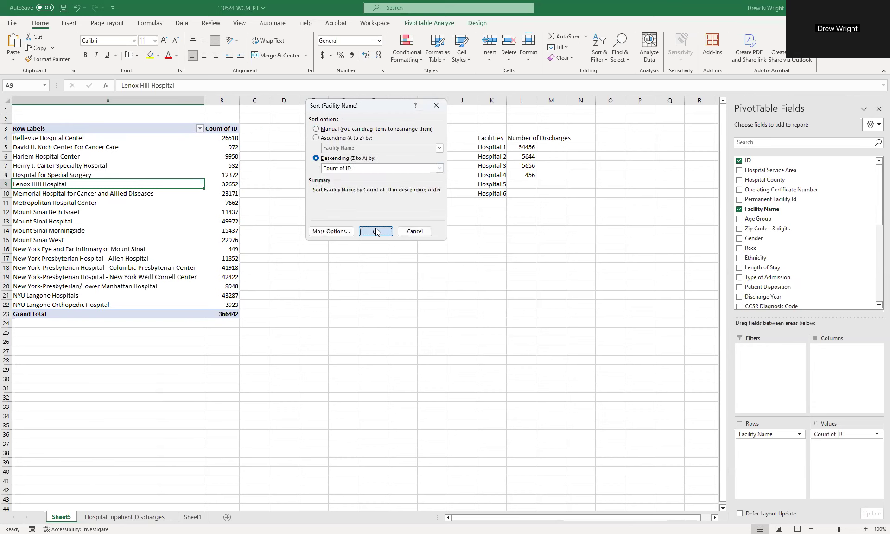
click(378, 231)
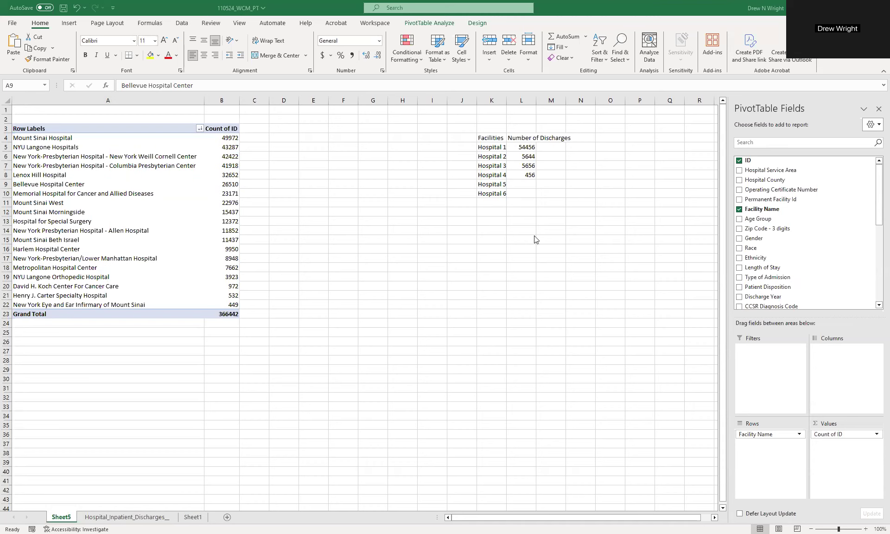
scroll(838, 265, down, 6)
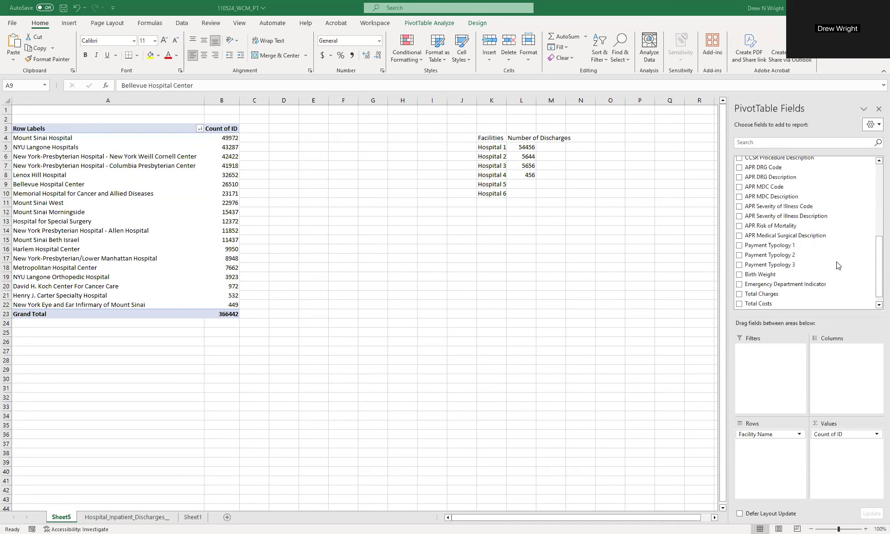
scroll(838, 265, down, 1)
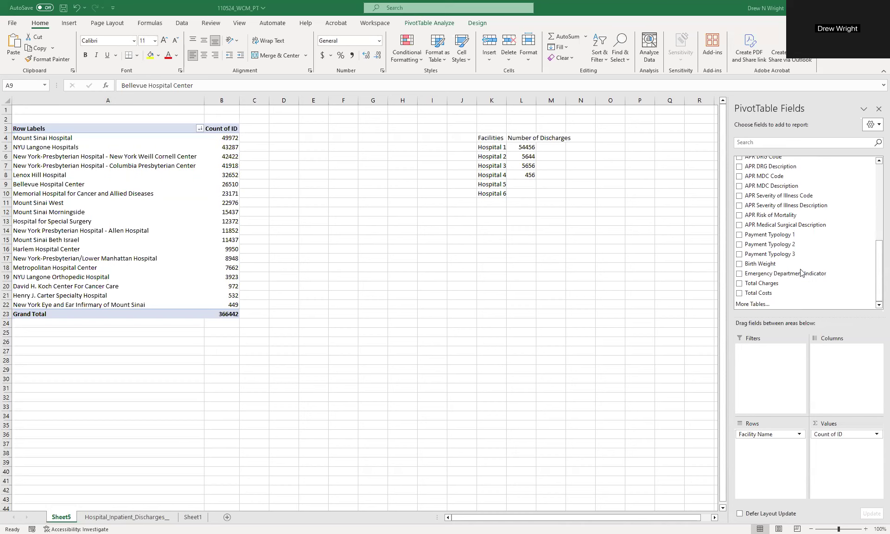
scroll(783, 241, up, 3)
scroll(784, 248, down, 3)
drag(769, 284, 844, 458)
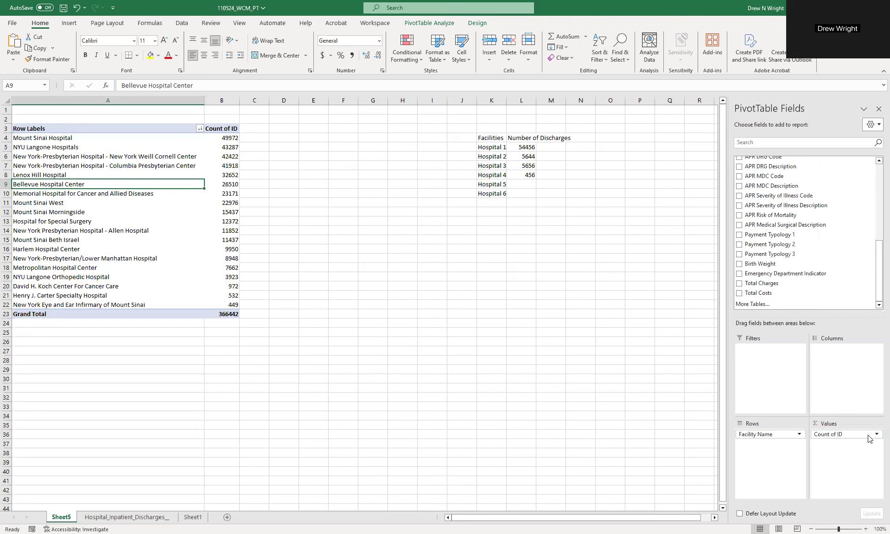
drag(769, 284, 840, 451)
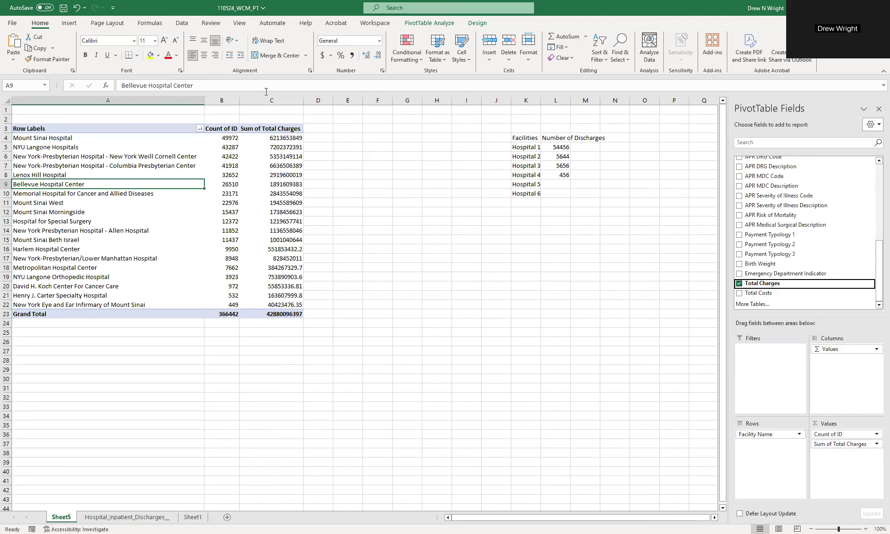
- Sort the facility rows descending by Sum of Total Charges
click(200, 129)
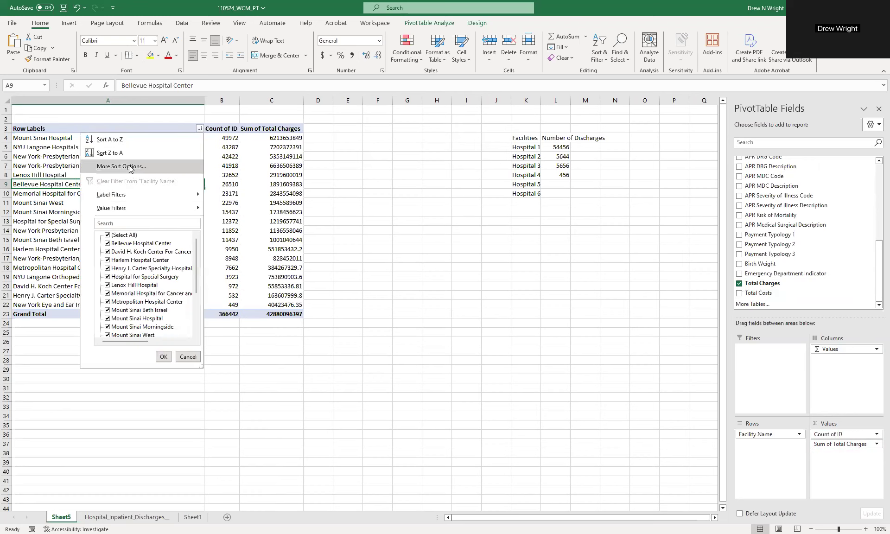
click(130, 167)
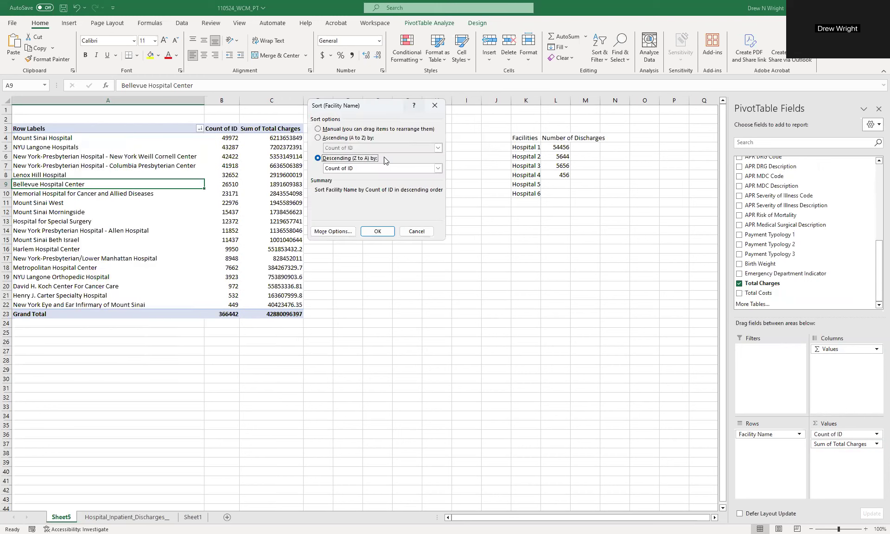
click(360, 168)
click(360, 189)
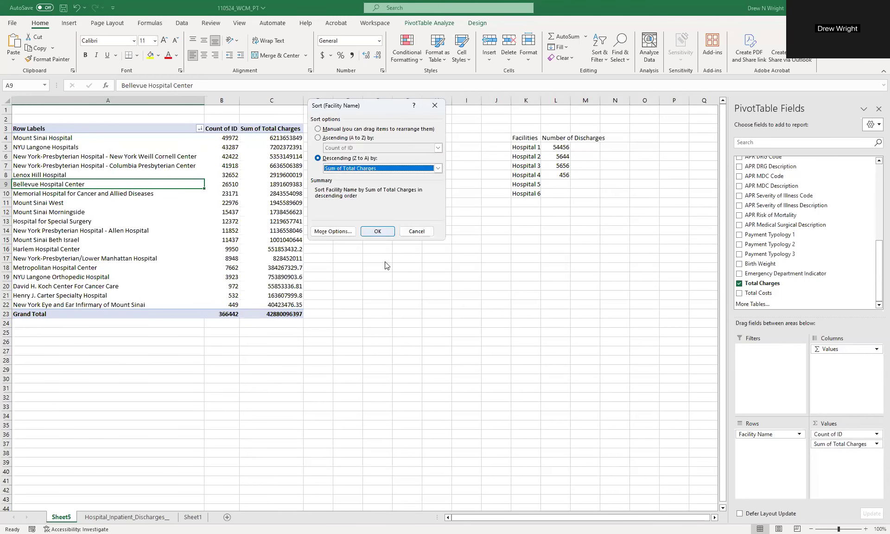
click(384, 236)
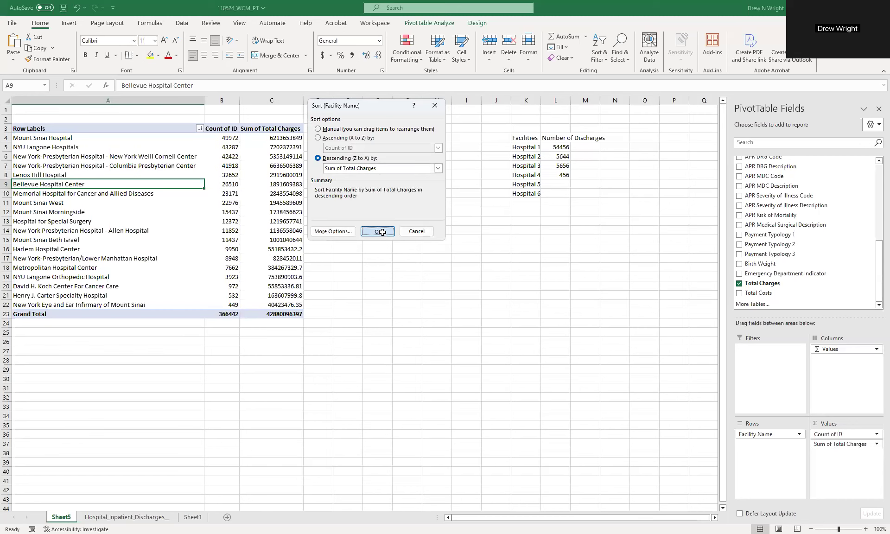
click(288, 139)
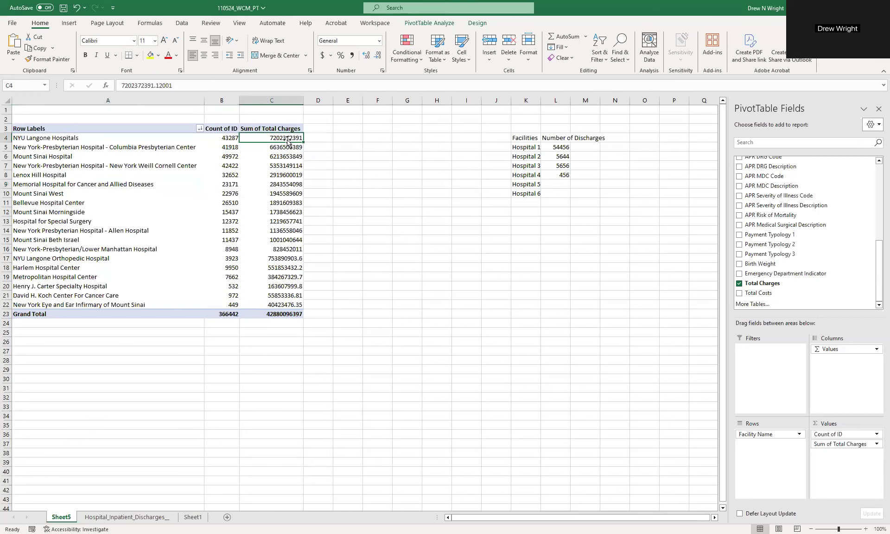
key(Down)
key(Down)
key(Down)
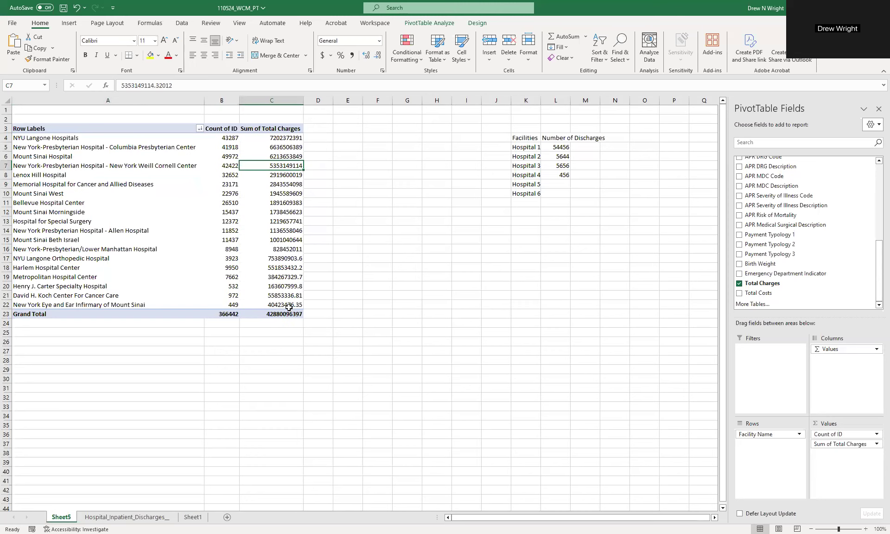
click(315, 304)
click(271, 249)
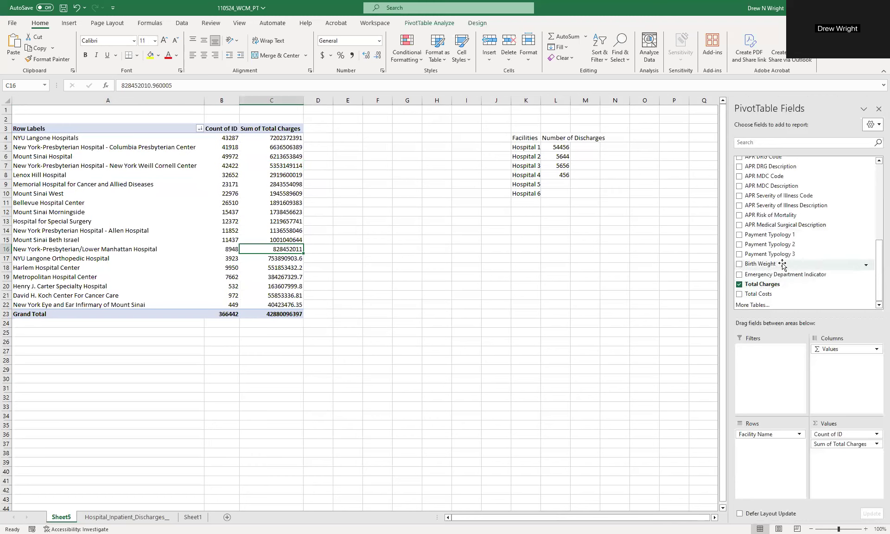
- Add Total Charges to Values a second time and summarize it as Average of Total Charges2
drag(780, 287, 842, 459)
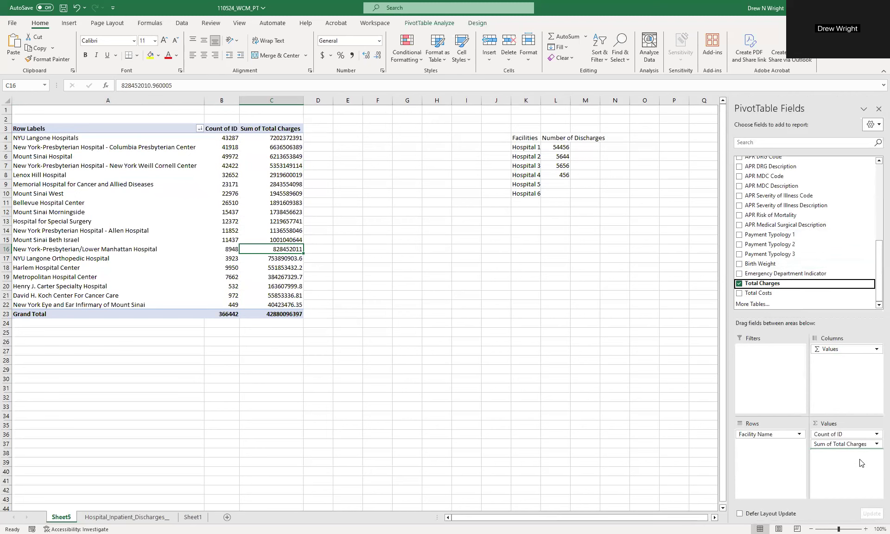
click(872, 454)
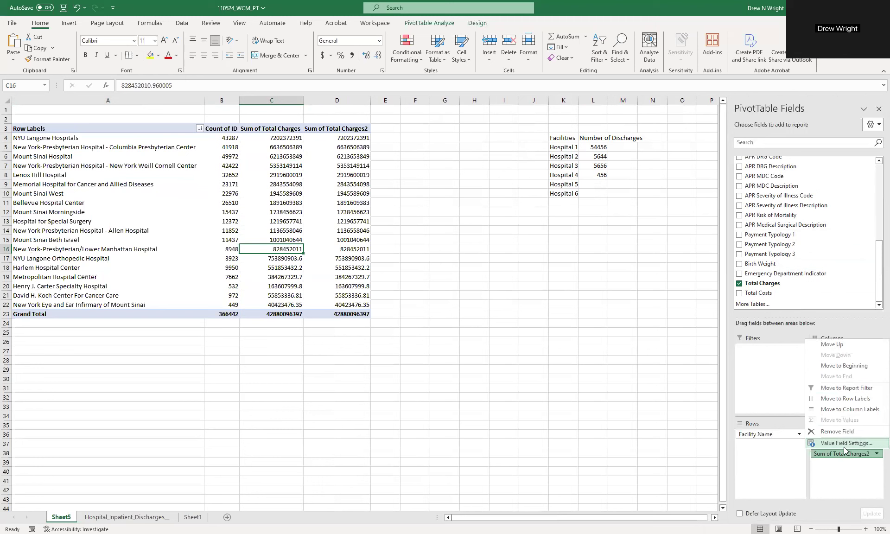
click(844, 446)
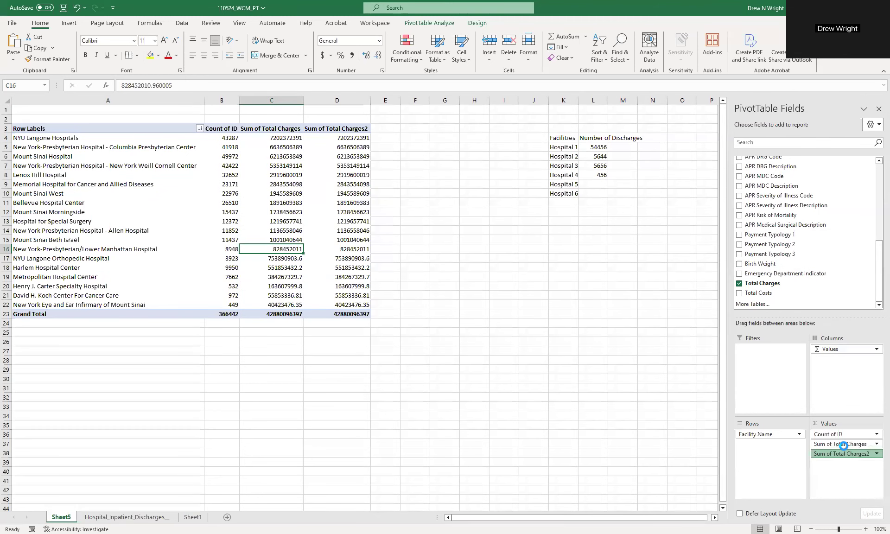
click(314, 192)
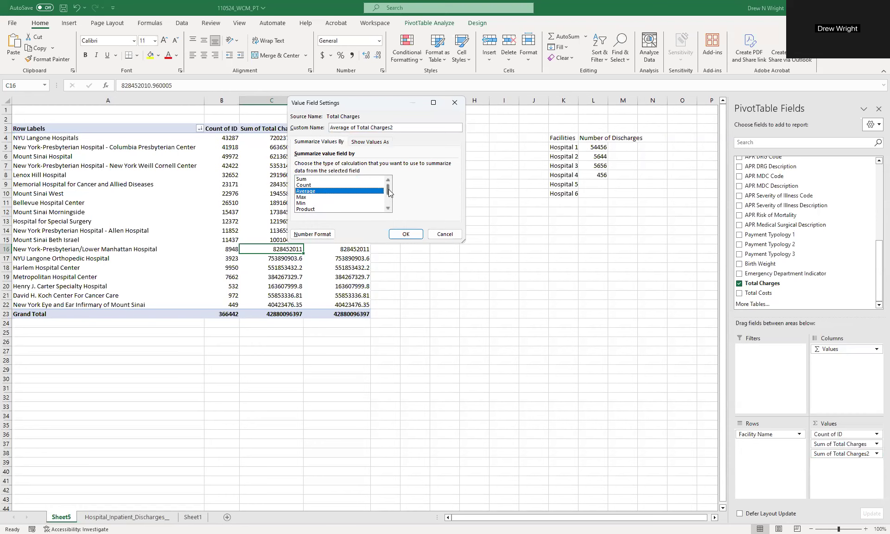
scroll(390, 193, down, 2)
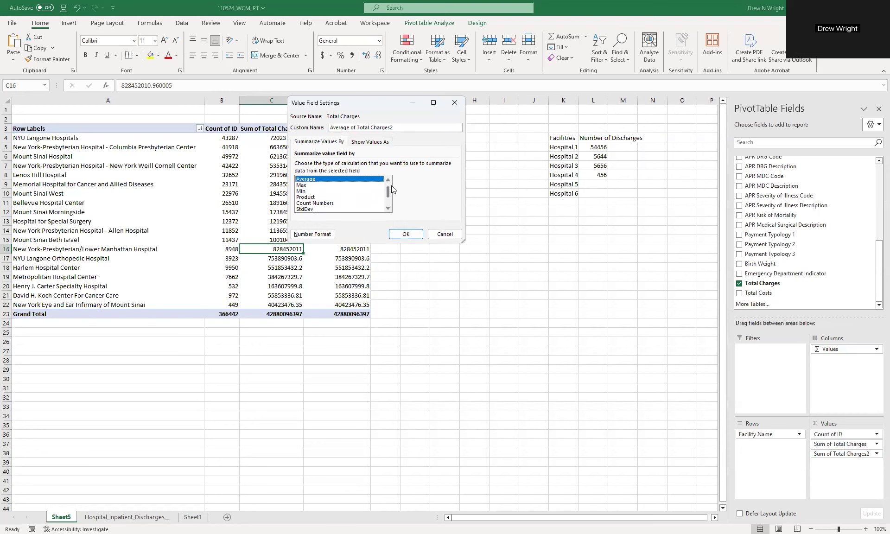
scroll(391, 185, up, 2)
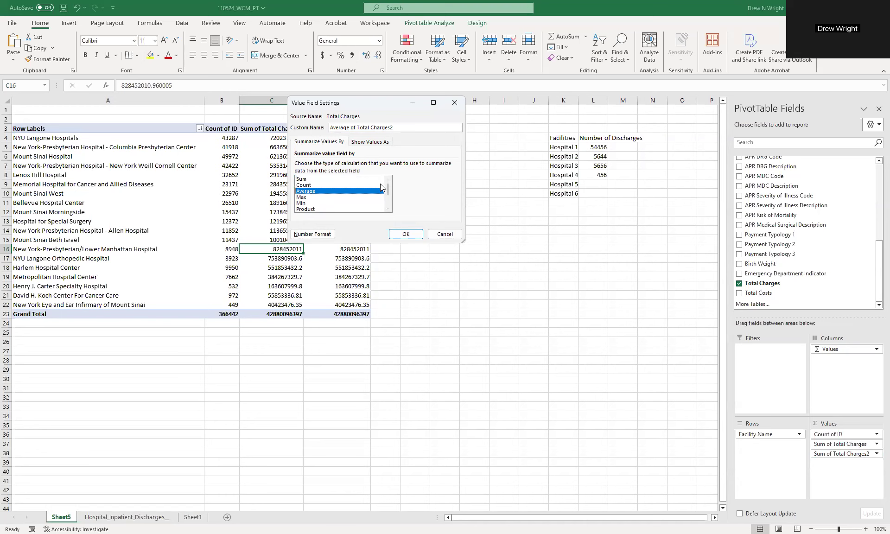
click(406, 236)
click(404, 235)
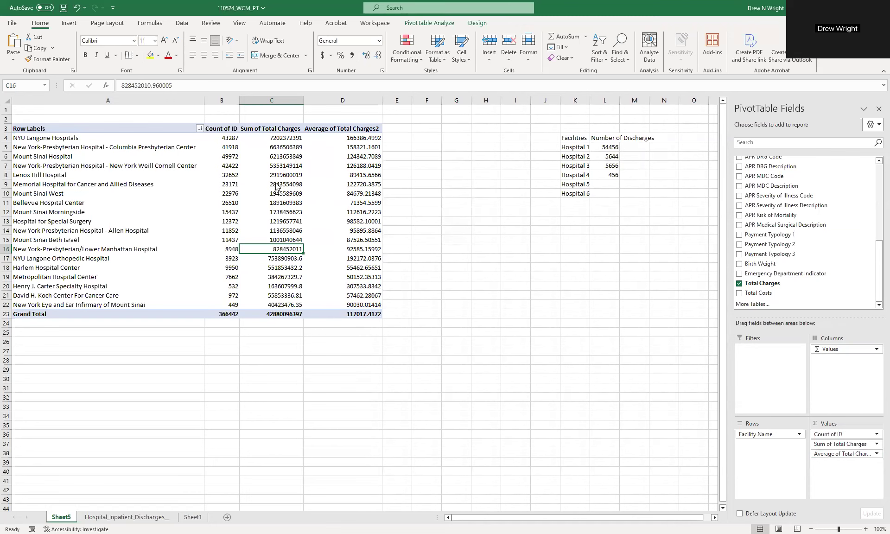
- Sort the facilities descending (Z to A) by Average of Total Charges2
click(199, 130)
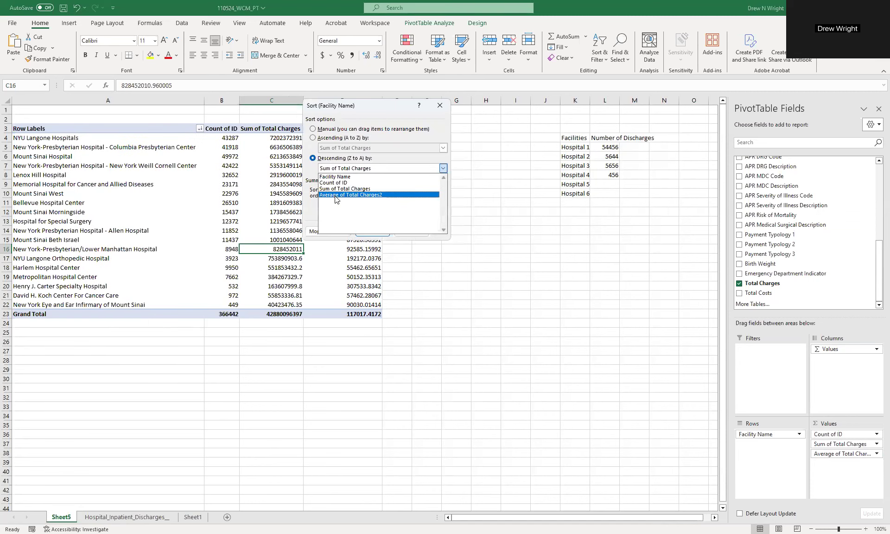
click(336, 195)
click(371, 230)
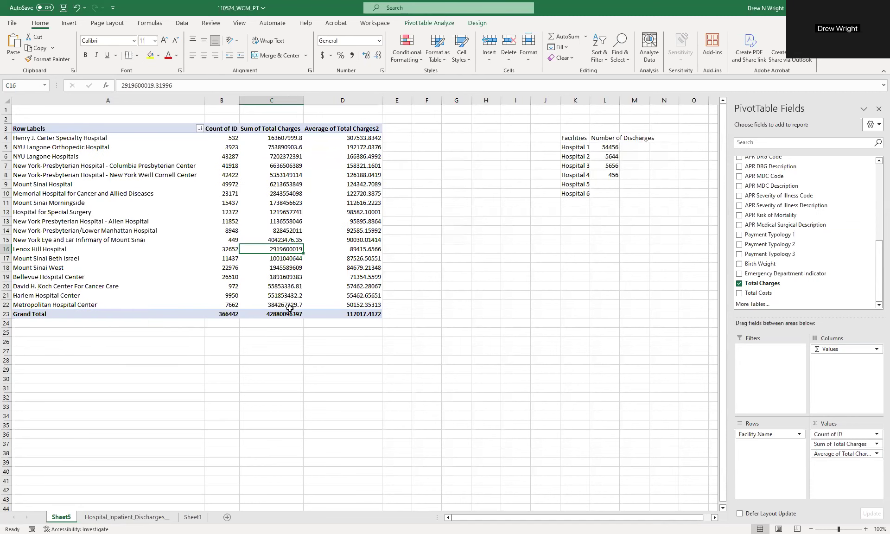
click(273, 162)
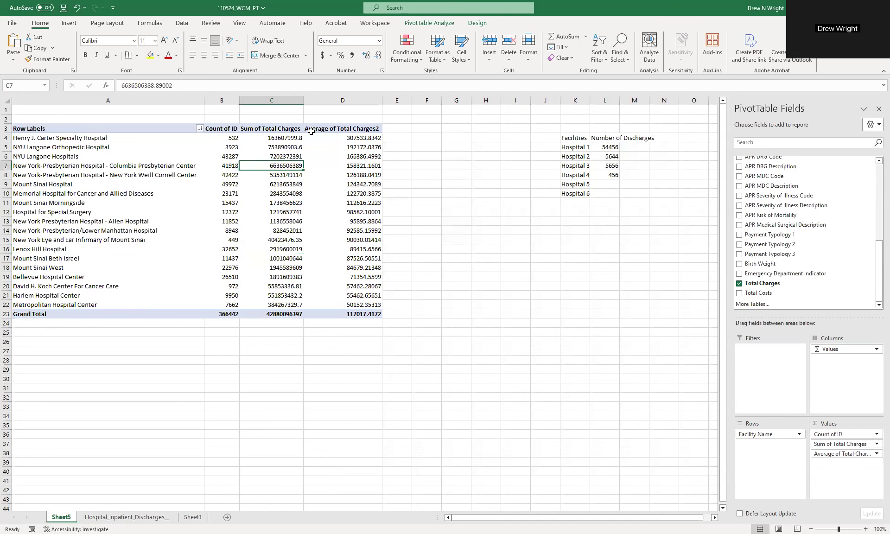
click(199, 129)
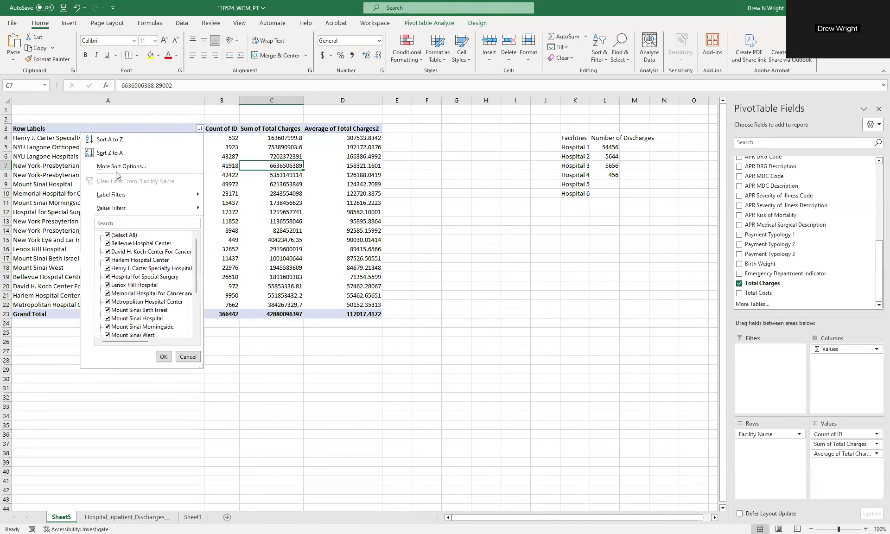
click(140, 156)
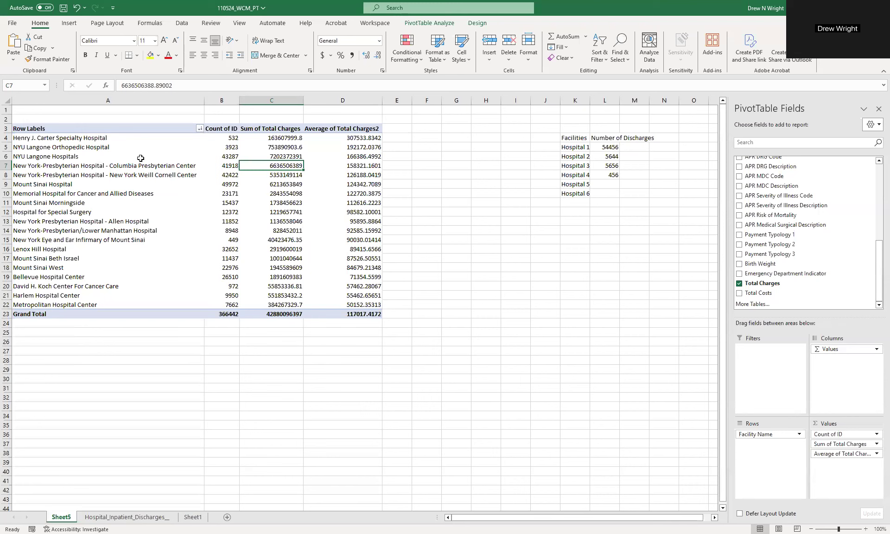
drag(63, 138, 353, 309)
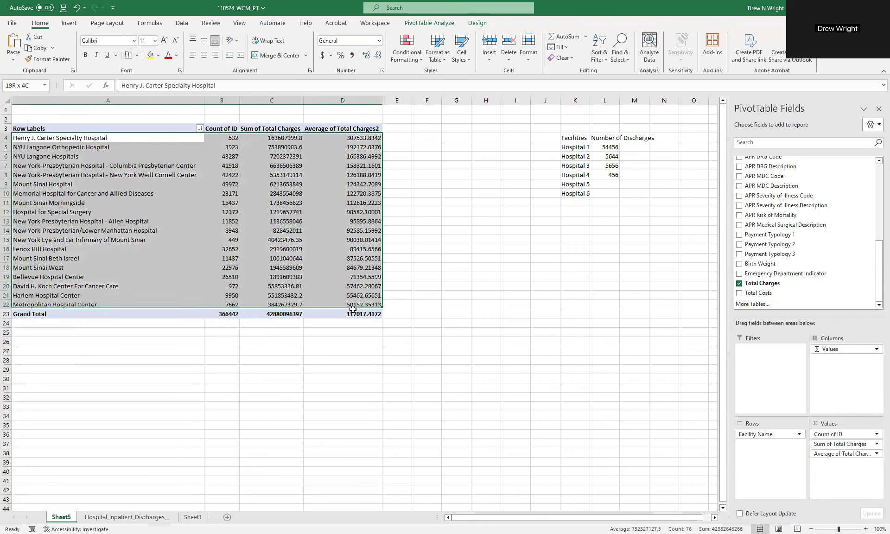
click(346, 200)
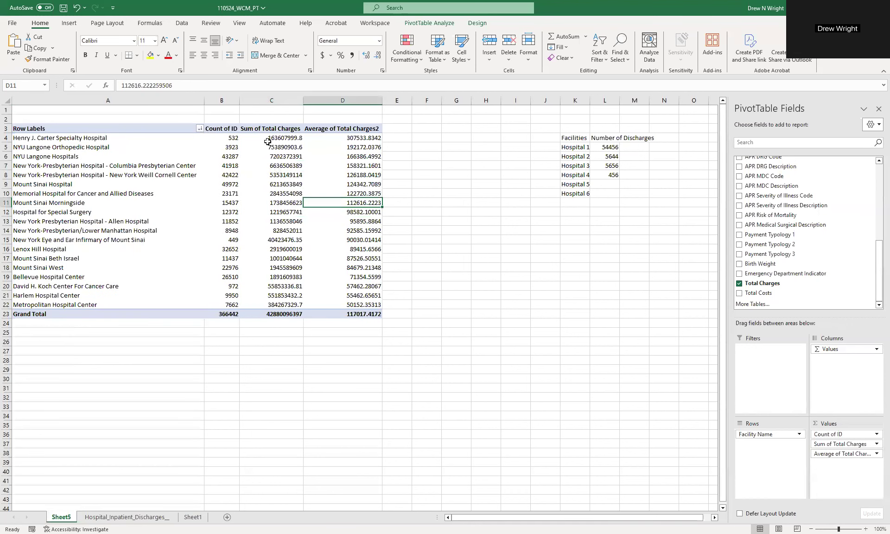
- Drill into the top average value, opening Sheet6 with Henry J. Carter Specialty Hospital's records
click(353, 139)
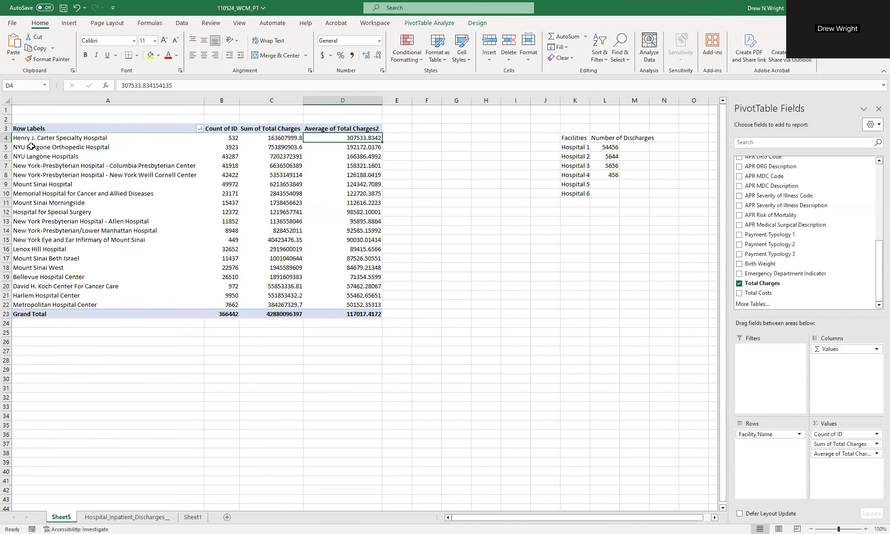
click(56, 137)
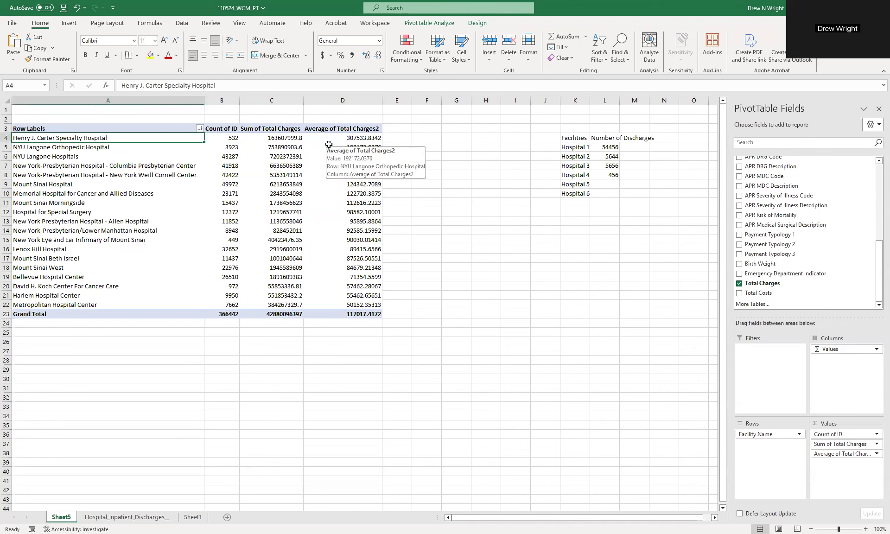
click(371, 138)
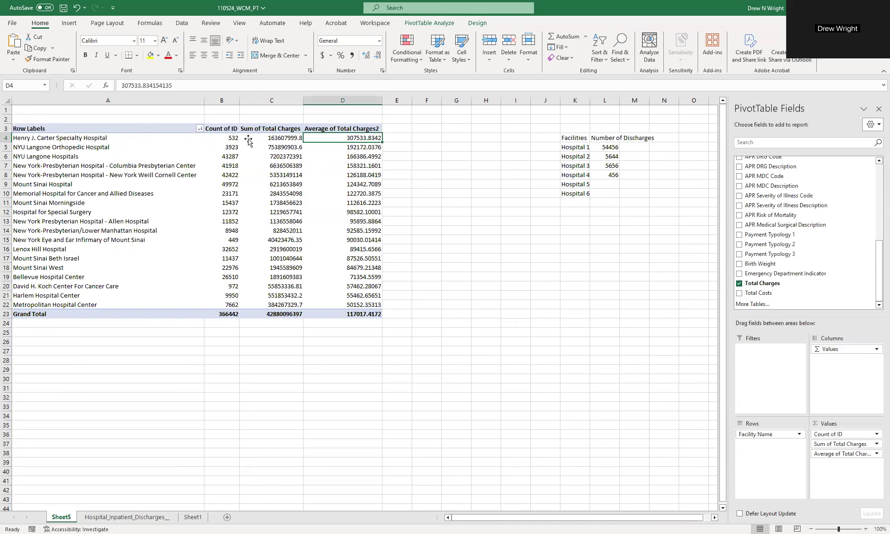
click(397, 157)
click(371, 137)
click(383, 147)
click(368, 140)
double_click(365, 137)
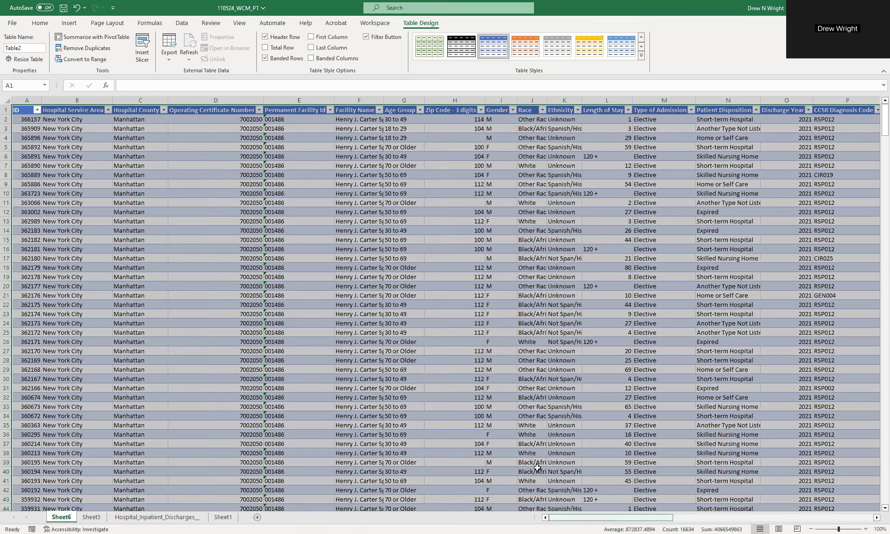
click(355, 129)
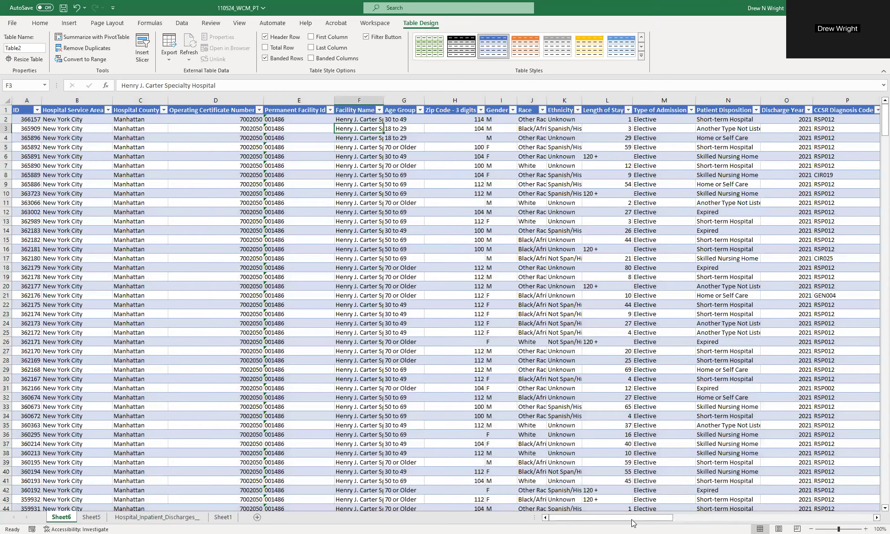
drag(631, 523, 800, 521)
scroll(598, 343, down, 4)
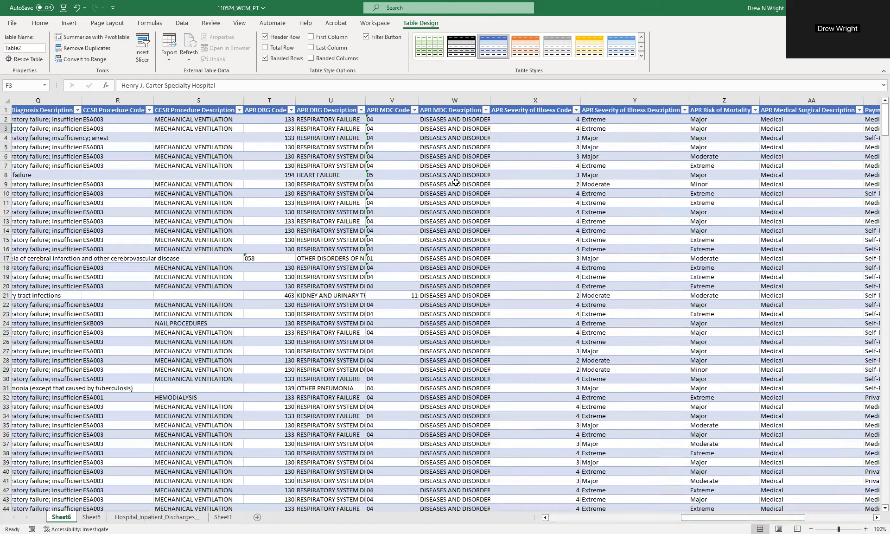
scroll(466, 206, up, 4)
drag(735, 521, 815, 523)
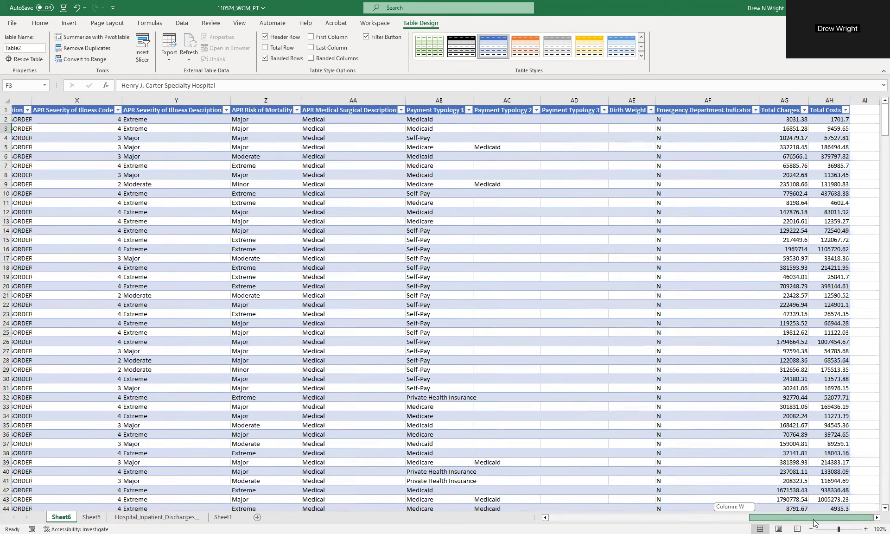
scroll(771, 321, down, 7)
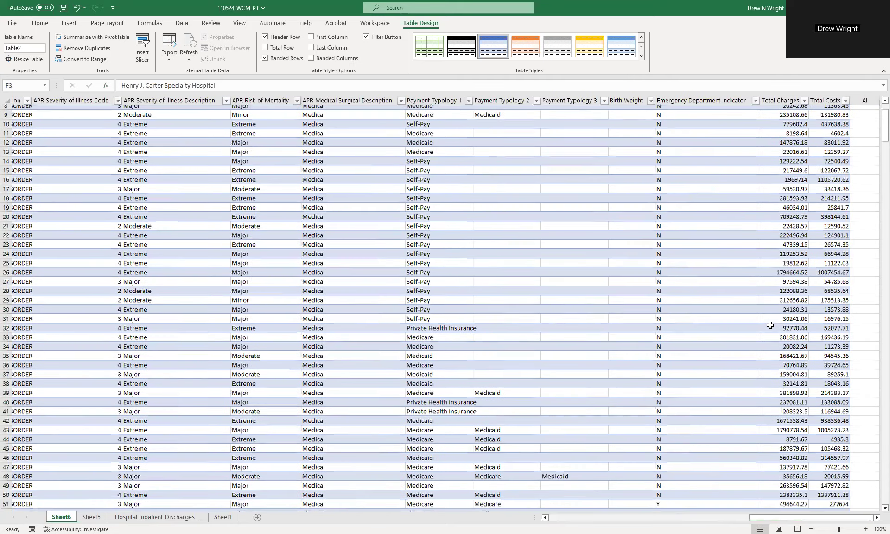
scroll(769, 325, down, 6)
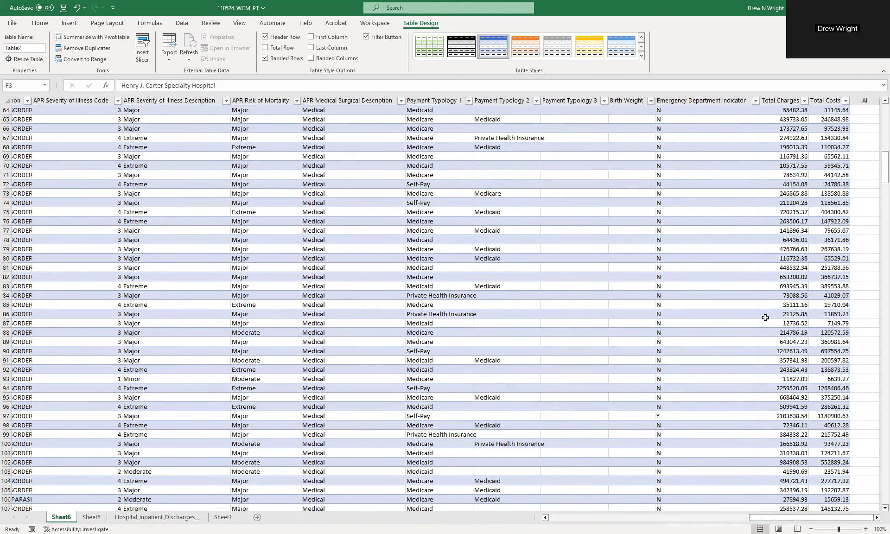
scroll(766, 317, up, 13)
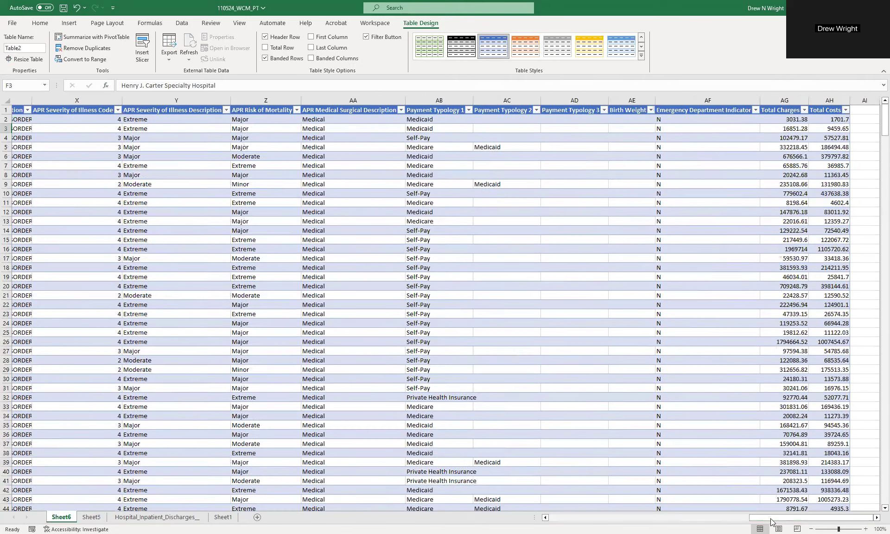
scroll(587, 519, left, 10)
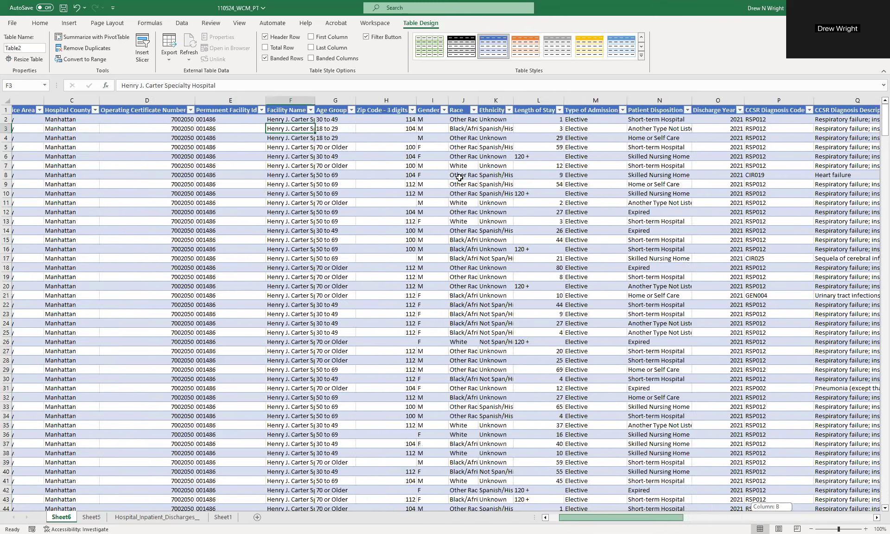
click(157, 517)
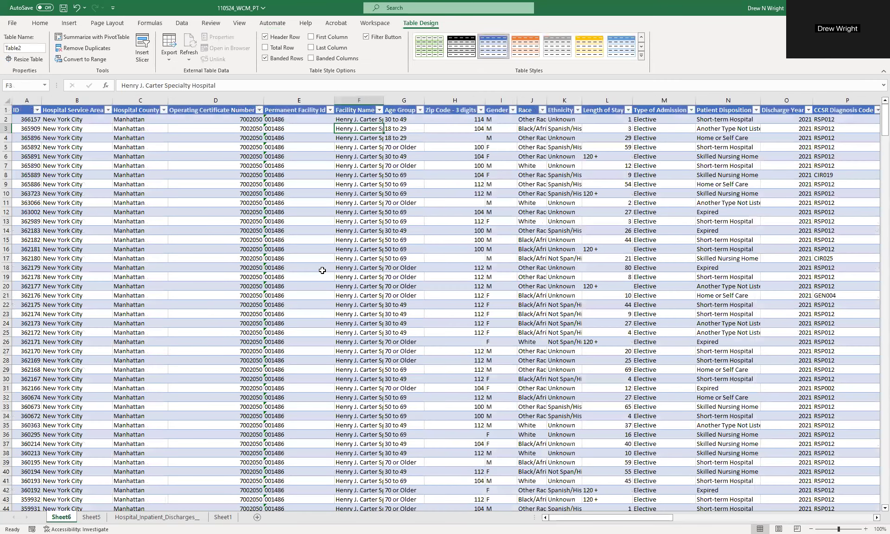
click(321, 276)
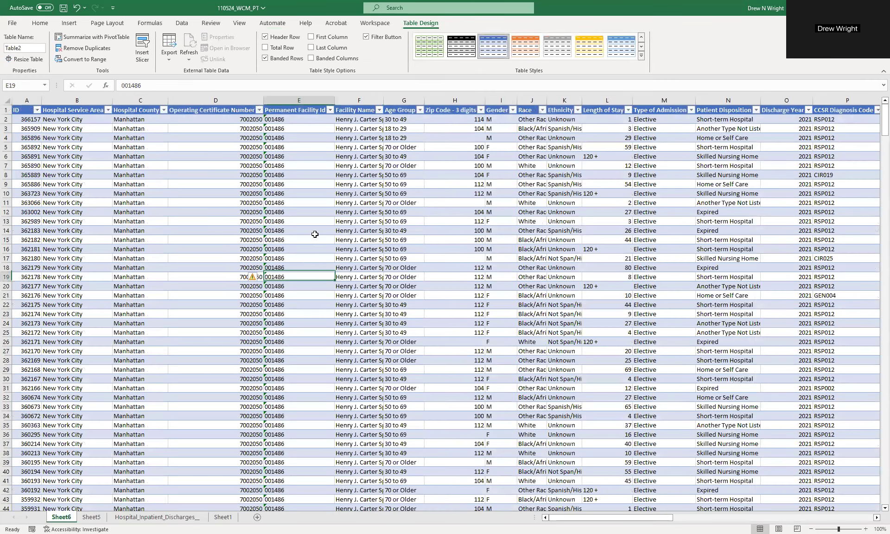
right_click(61, 517)
key(Return)
click(425, 297)
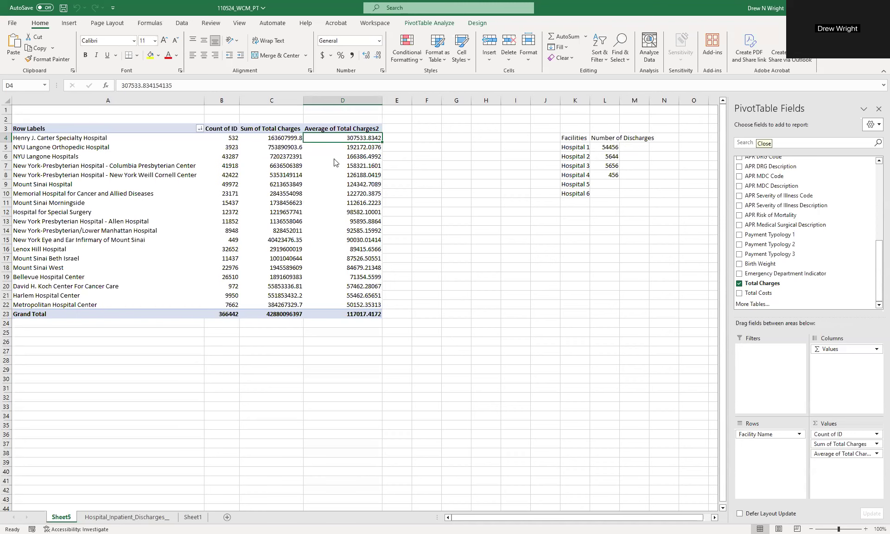
double_click(357, 138)
drag(598, 519, 695, 523)
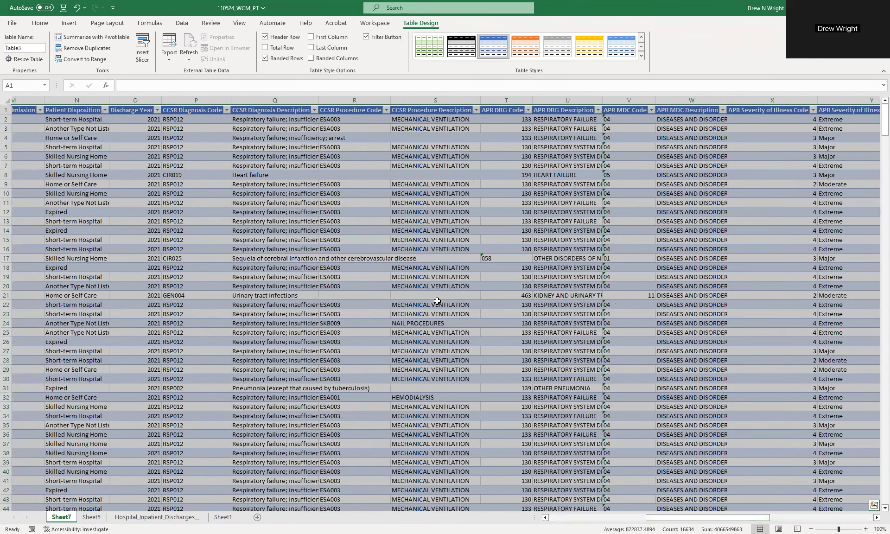
drag(677, 522, 599, 516)
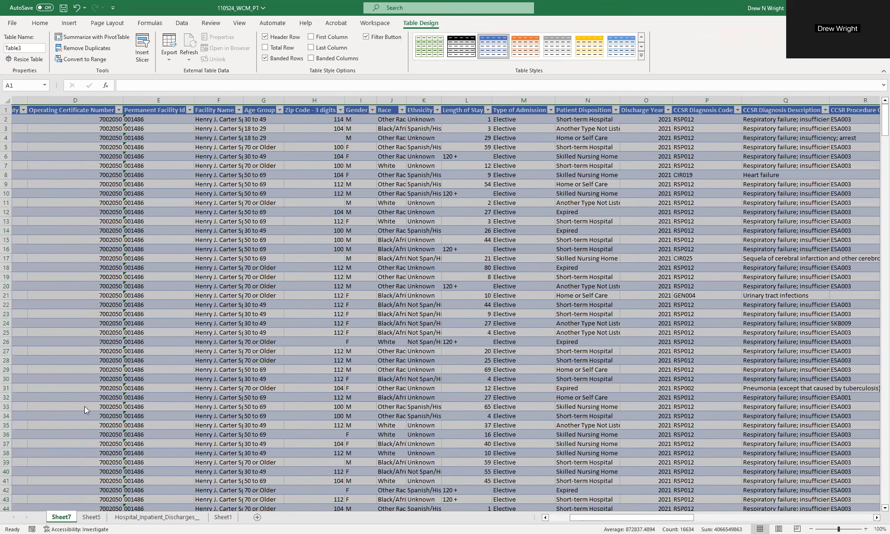
key(alt+h)
key(d)
key(s)
click(428, 297)
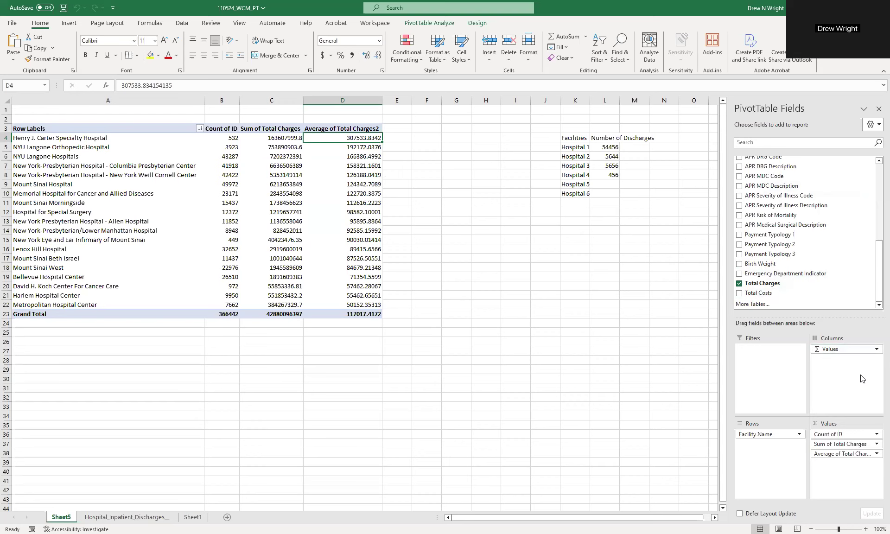
- Add CCSR Diagnosis Code to Columns, overwriting adjacent data, giving BLD001, BLD002… columns
click(838, 466)
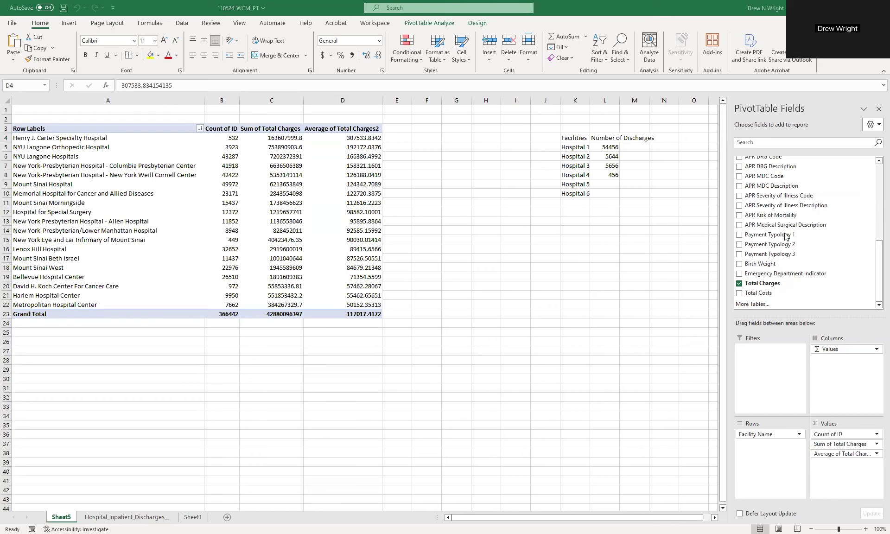
scroll(786, 235, up, 2)
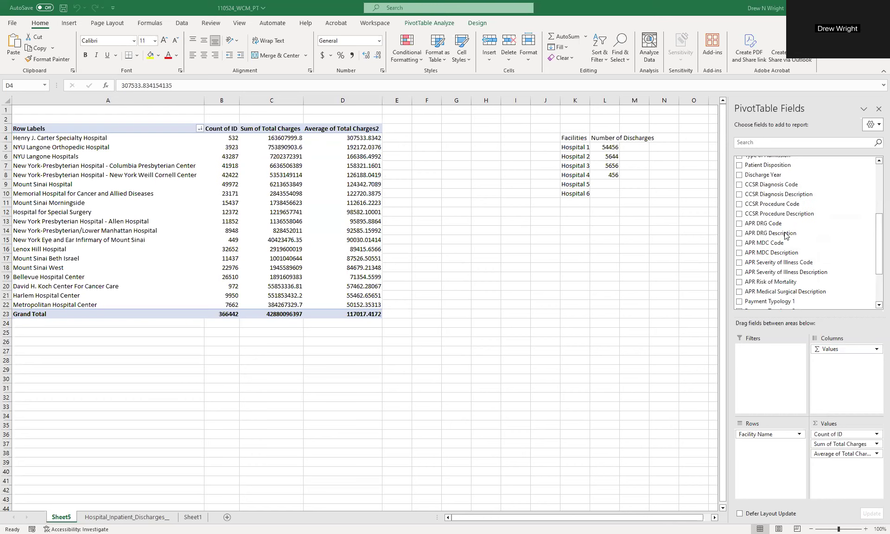
scroll(786, 236, up, 1)
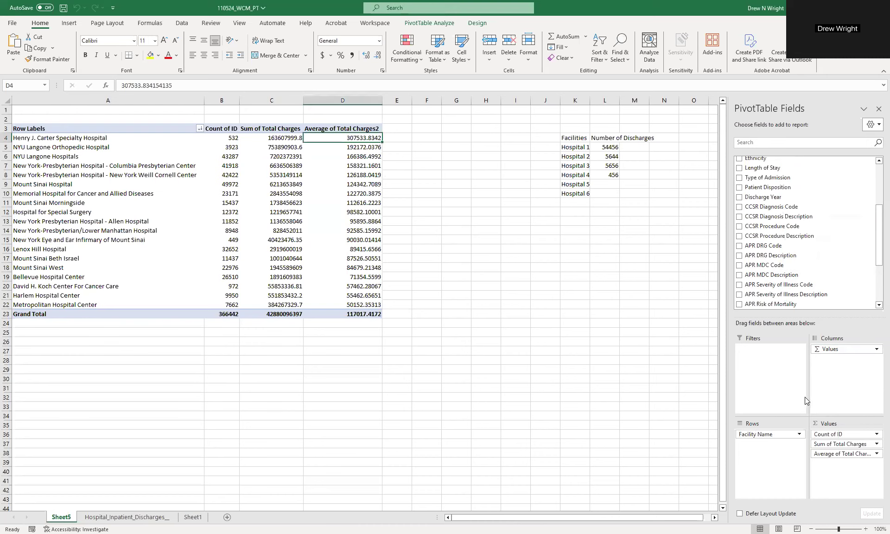
drag(772, 207, 836, 390)
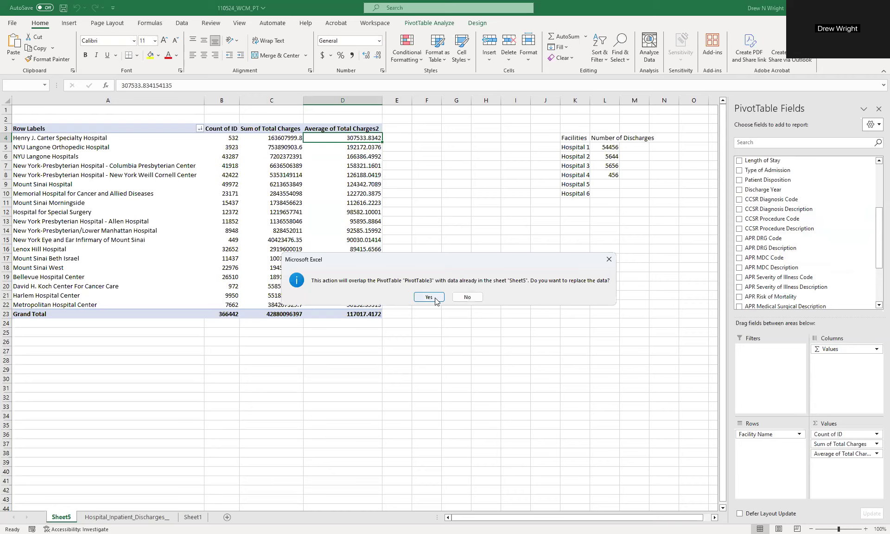
key(Return)
drag(456, 517, 811, 354)
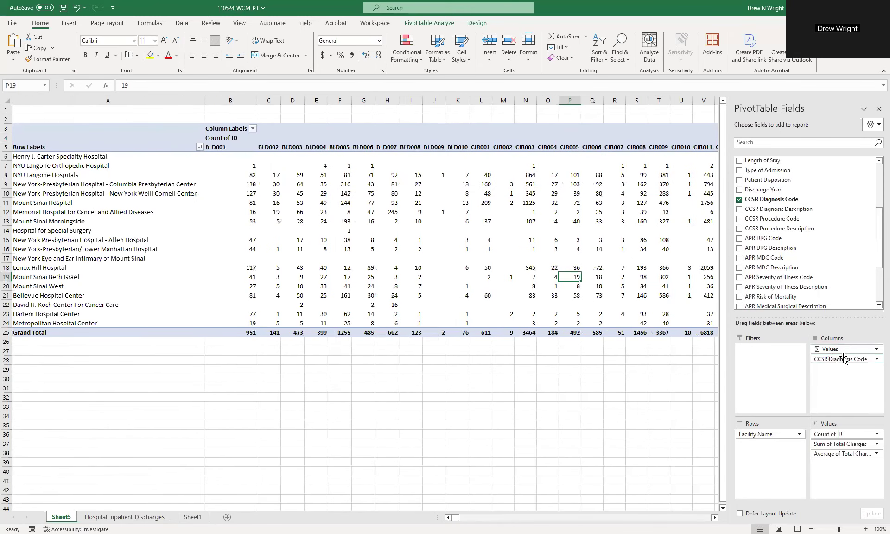
drag(843, 360, 631, 386)
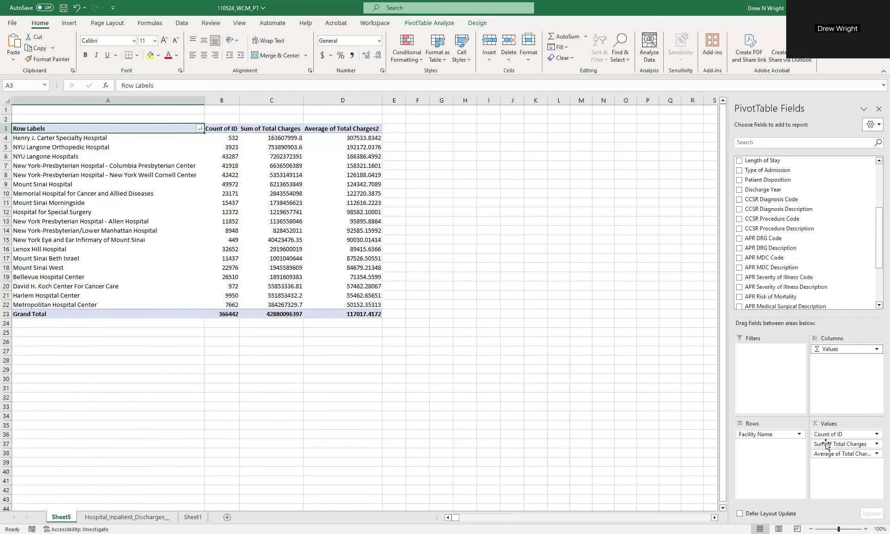
drag(839, 443, 649, 417)
drag(839, 444, 528, 345)
scroll(763, 213, up, 3)
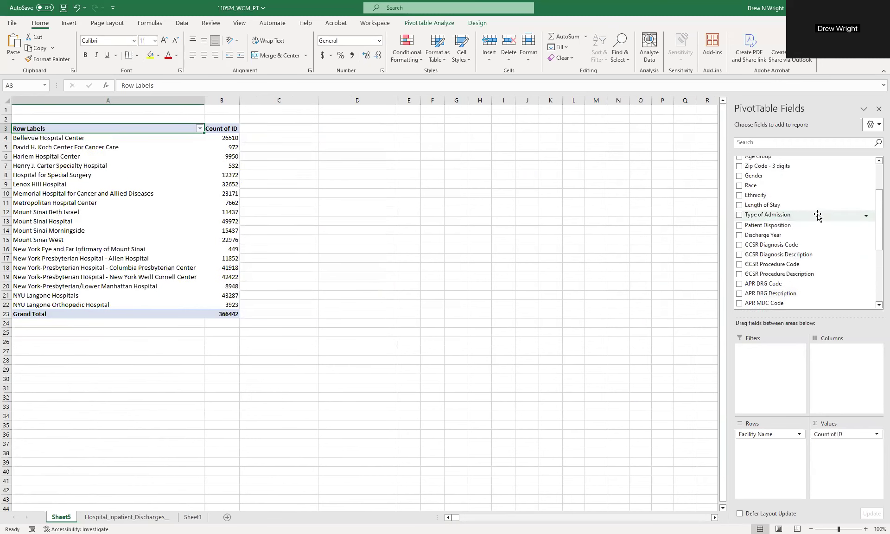
scroll(762, 199, down, 8)
scroll(775, 260, up, 9)
scroll(774, 253, up, 1)
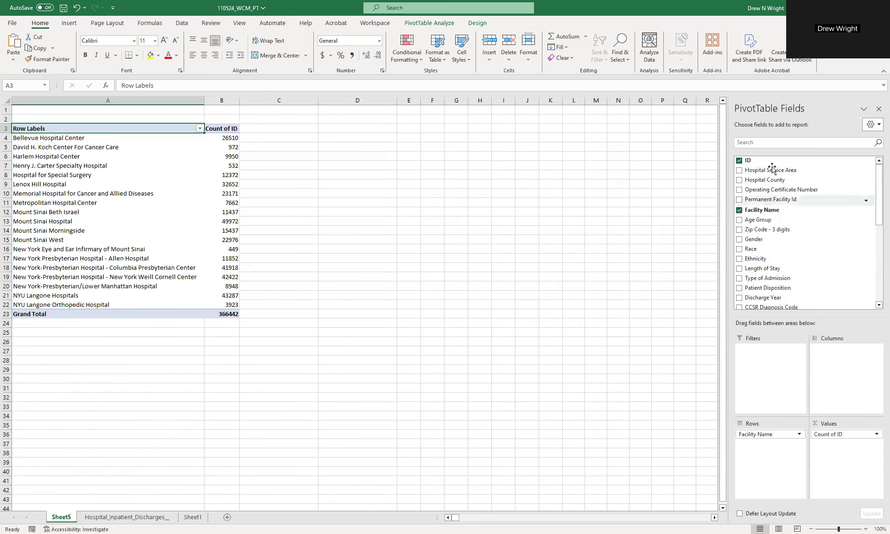
click(739, 209)
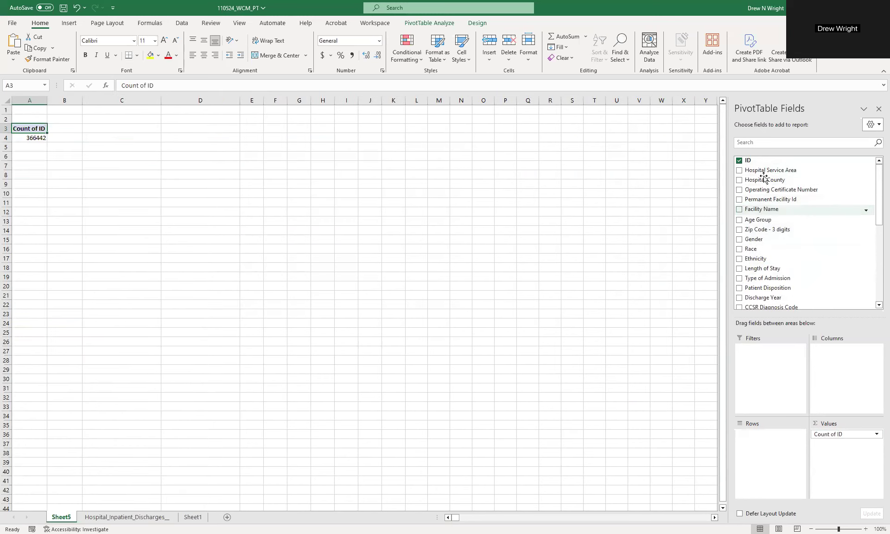
drag(766, 209, 779, 450)
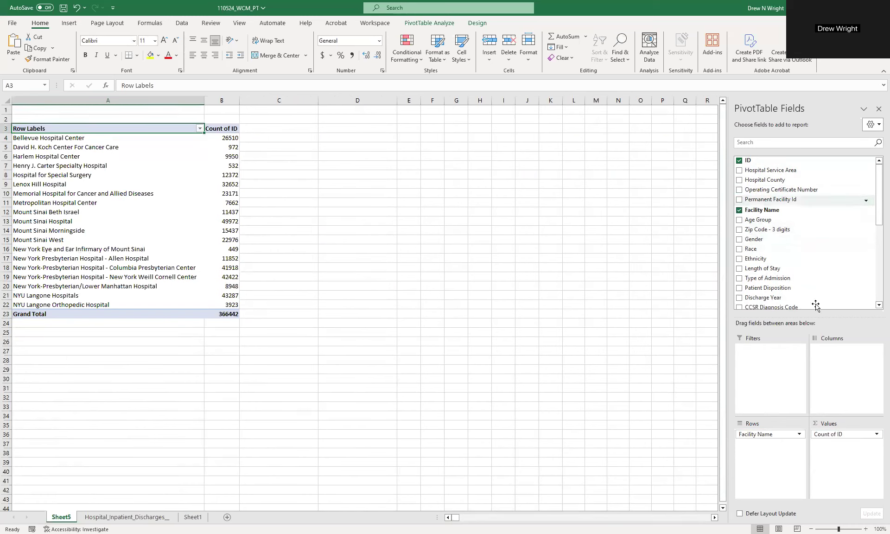
scroll(777, 255, down, 2)
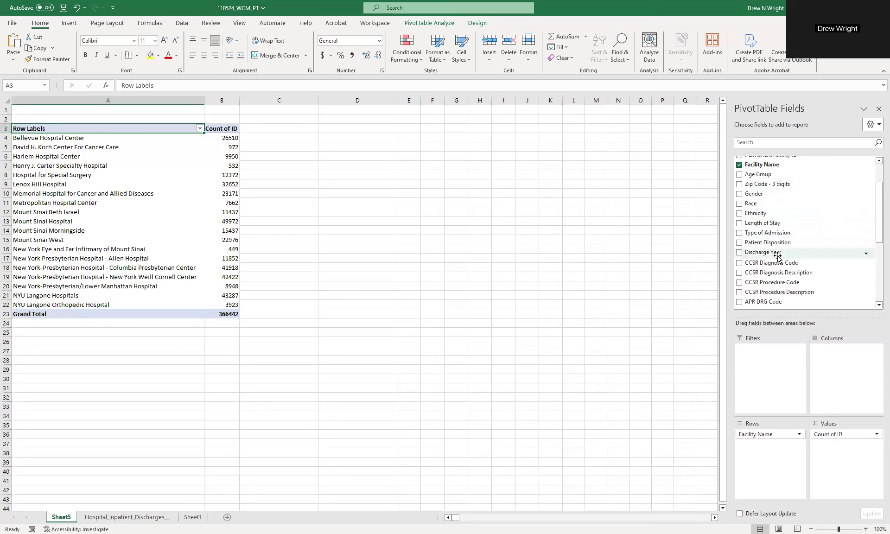
scroll(777, 255, up, 2)
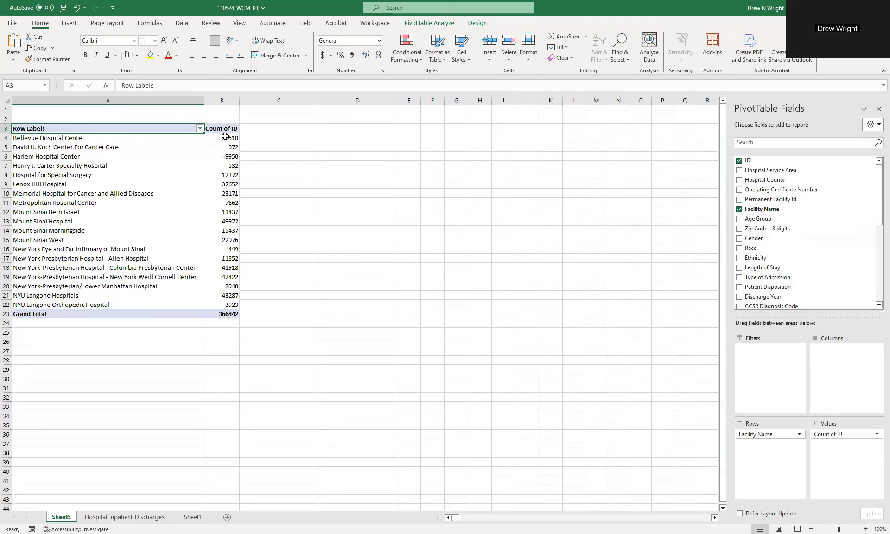
drag(225, 136, 226, 307)
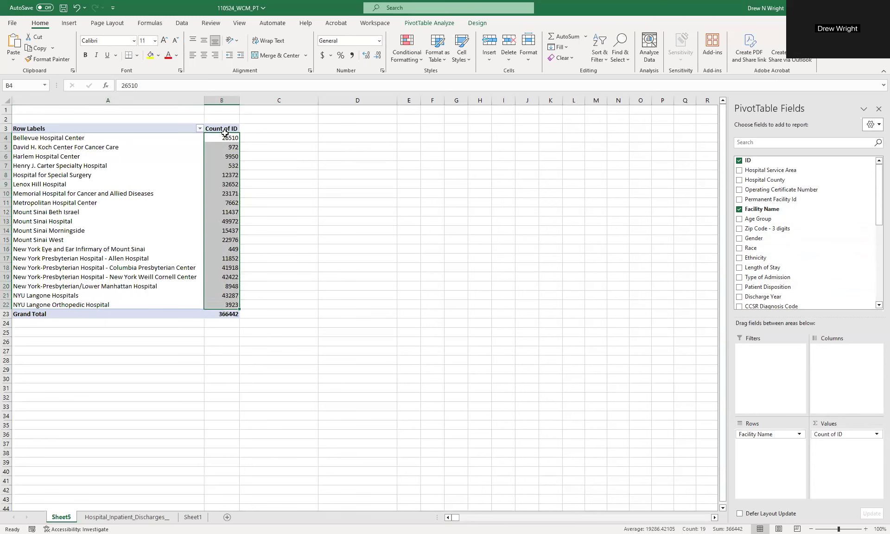
click(311, 211)
click(230, 140)
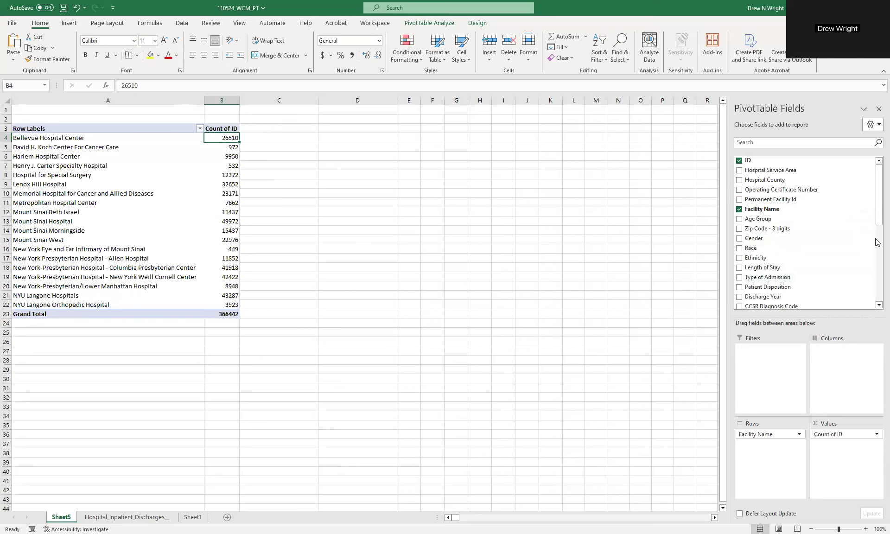
scroll(830, 206, down, 1)
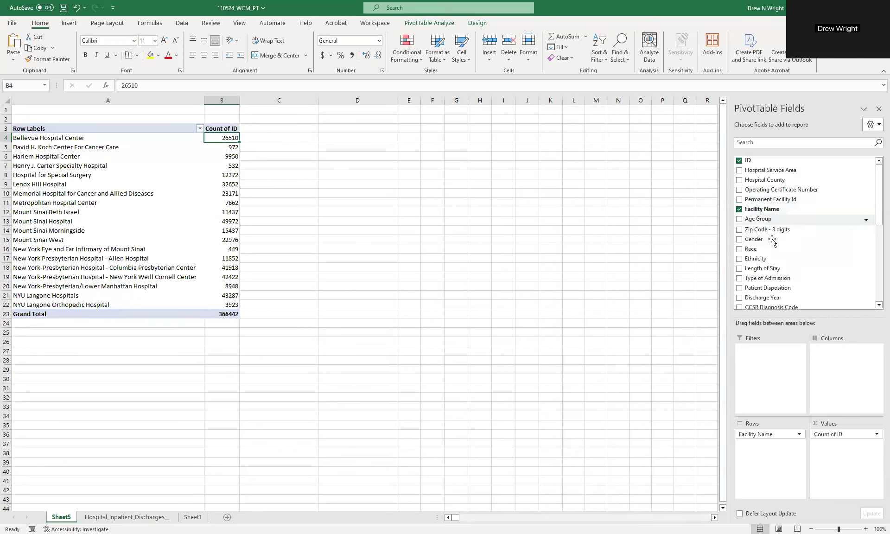
- Add Gender to Columns and check the F, M, U totals (199651, 166771, 20)
drag(772, 238, 842, 381)
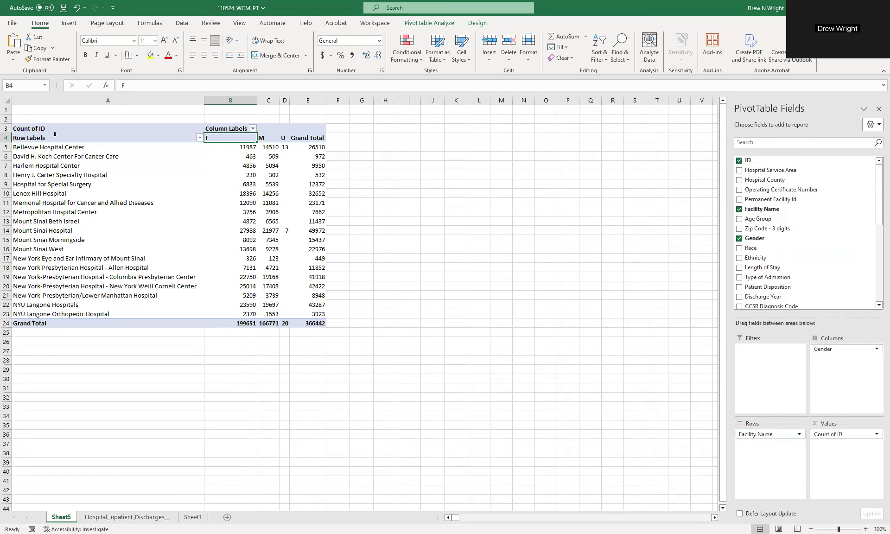
click(317, 323)
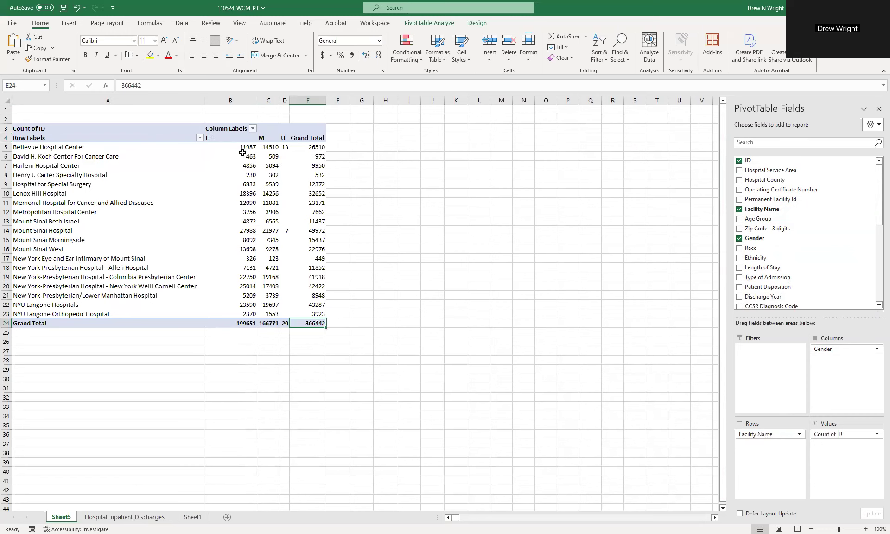
click(232, 139)
click(260, 137)
click(283, 138)
click(284, 134)
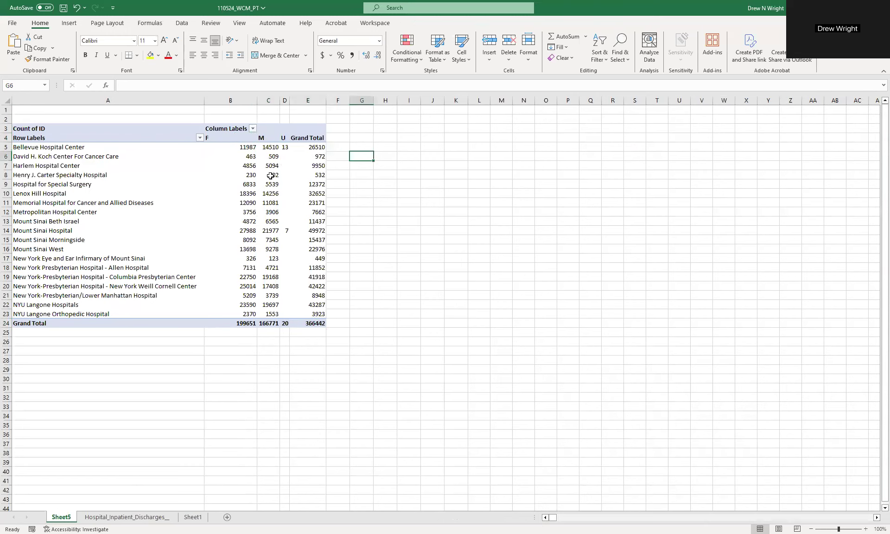
click(247, 213)
click(224, 183)
key(Up)
key(Up)
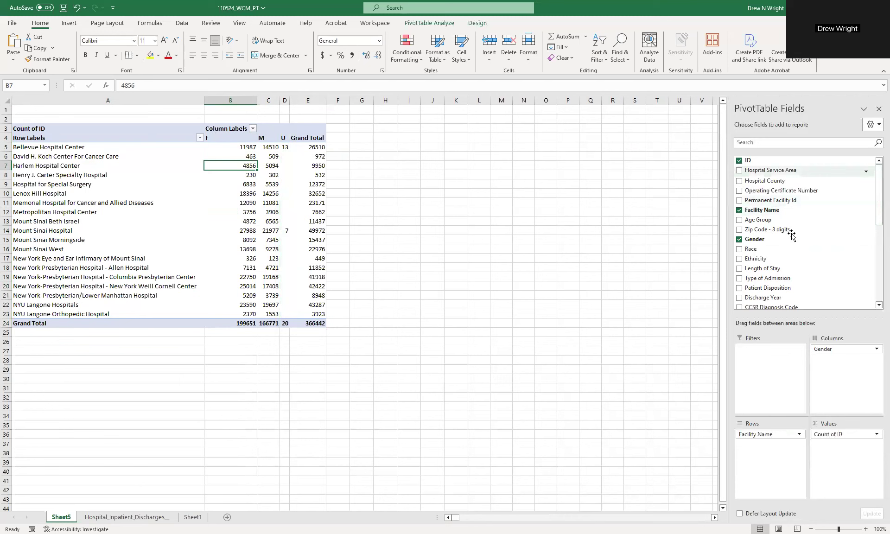
- Nest Race under Facility Name in Rows and replace Count of ID with Length of Stay
drag(768, 250, 846, 397)
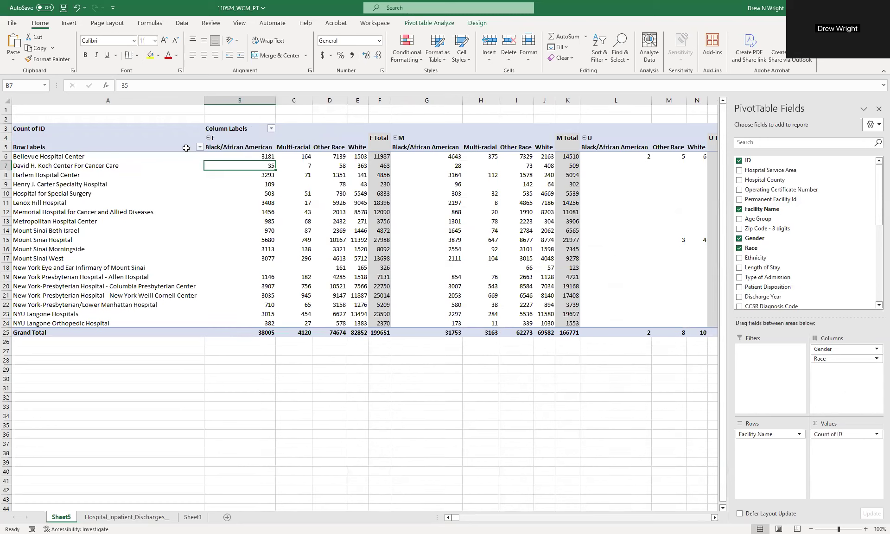
mouse_move(456, 517)
mouse_down()
mouse_move(465, 518)
mouse_move(448, 519)
mouse_up()
drag(825, 360, 781, 464)
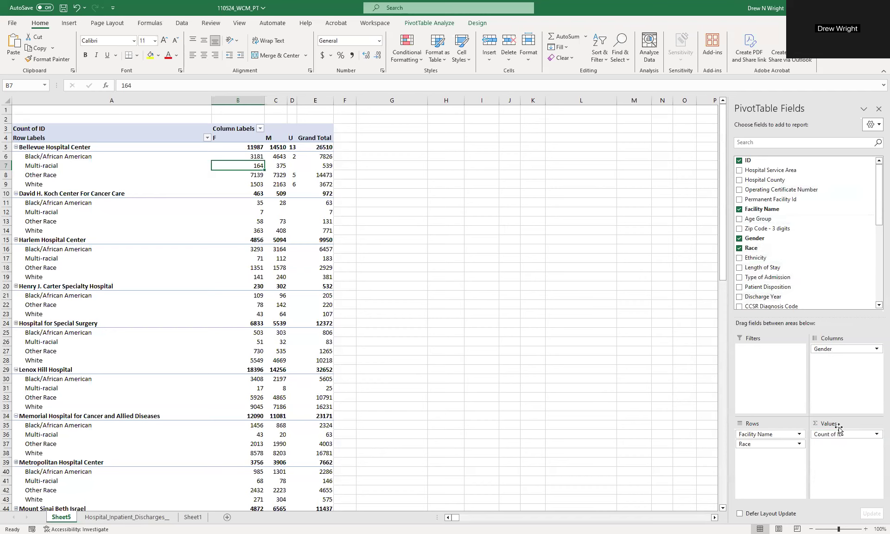
drag(839, 434, 602, 387)
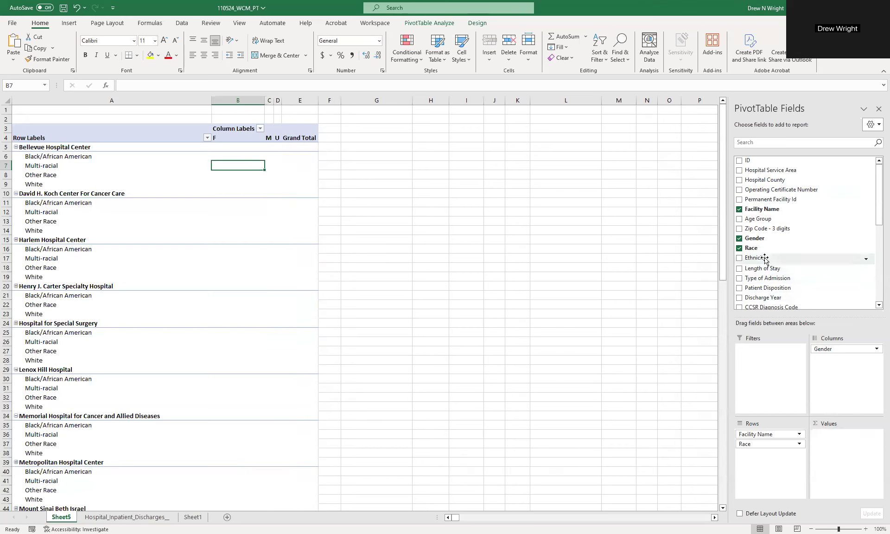
drag(764, 269, 872, 440)
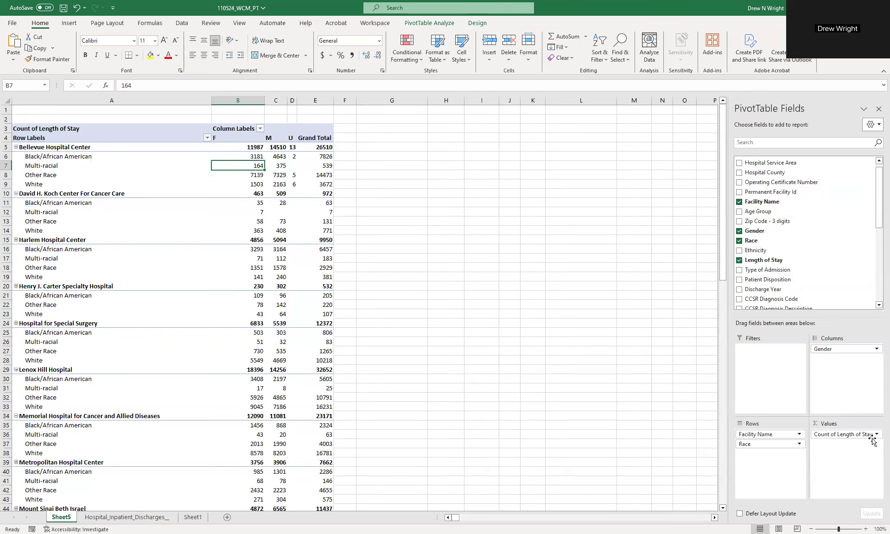
- Summarize the Length of Stay value field as Average
click(877, 435)
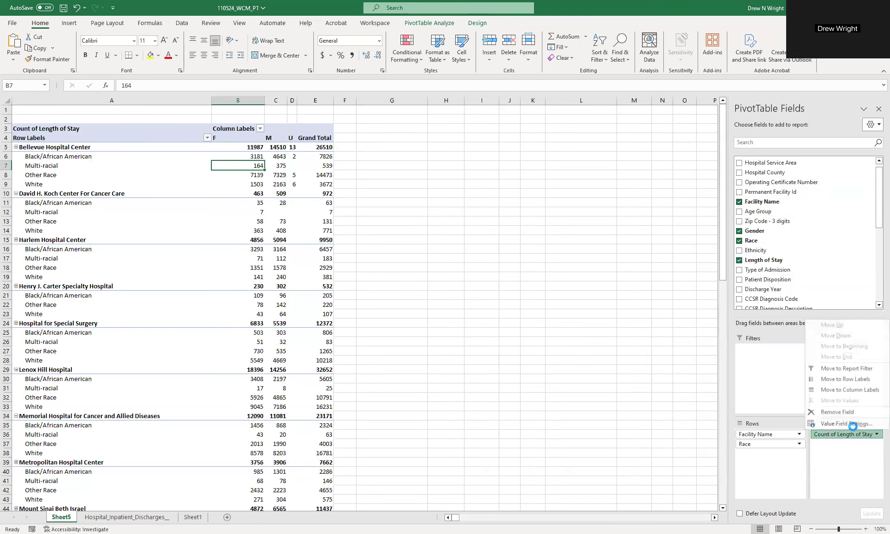
click(324, 191)
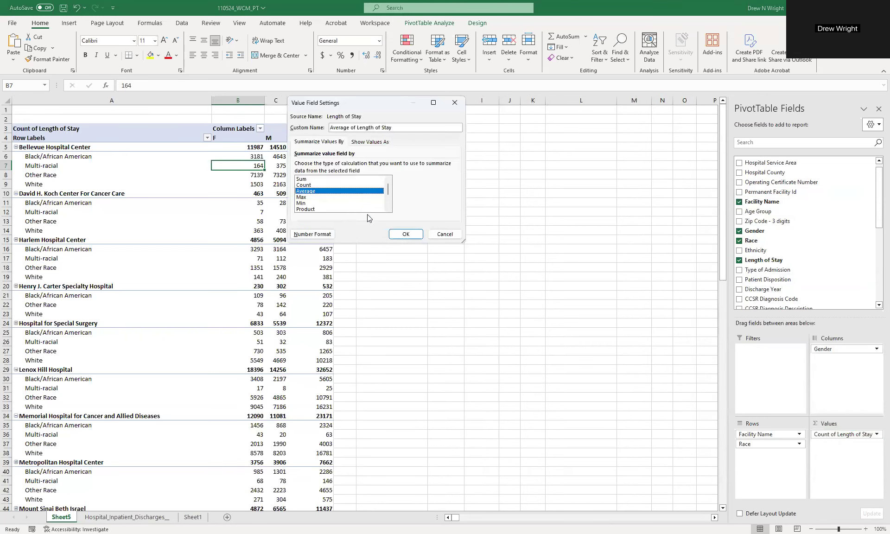
click(406, 235)
click(345, 167)
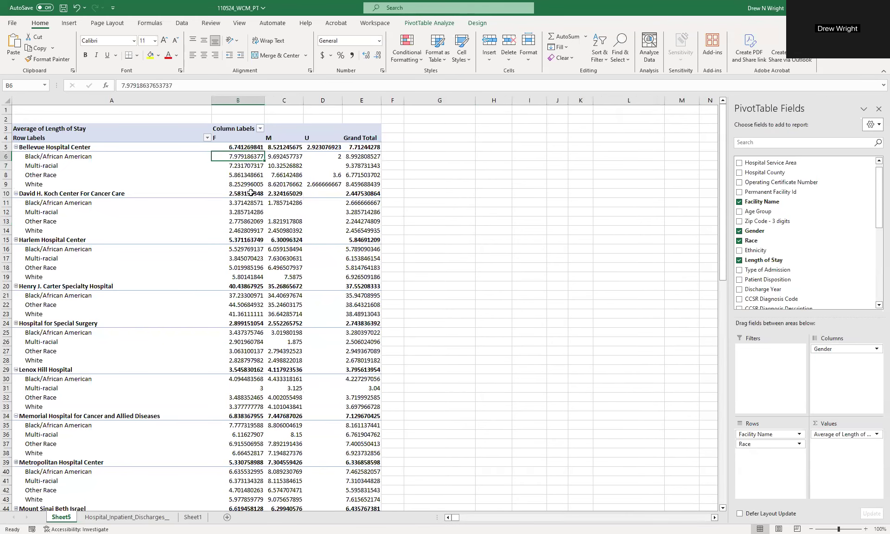
click(384, 173)
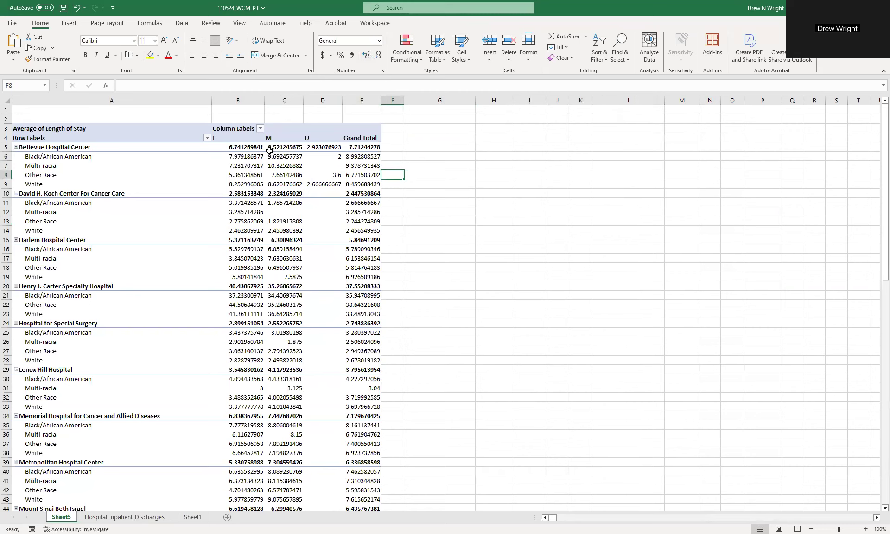
- Reduce all the pivot's average values to one decimal place
click(242, 147)
drag(243, 152, 353, 501)
scroll(318, 284, up, 18)
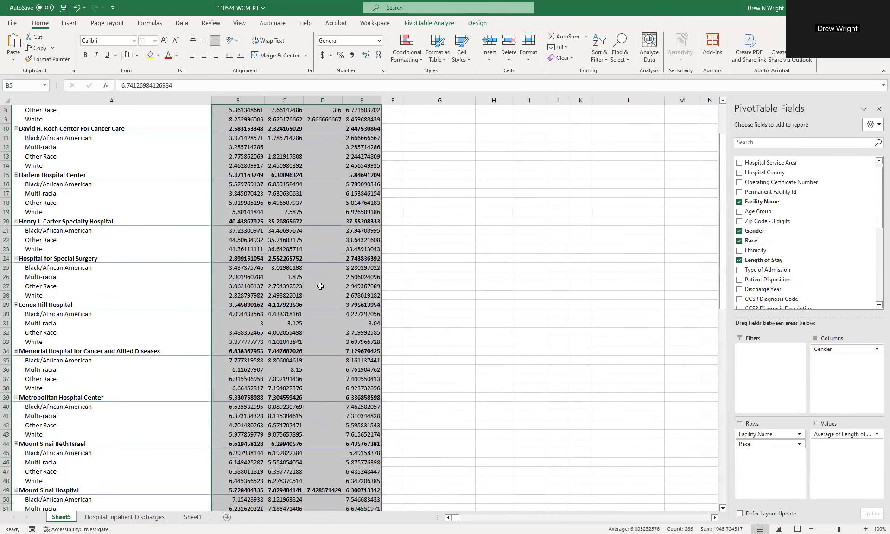
click(378, 56)
click(378, 55)
click(378, 56)
click(378, 55)
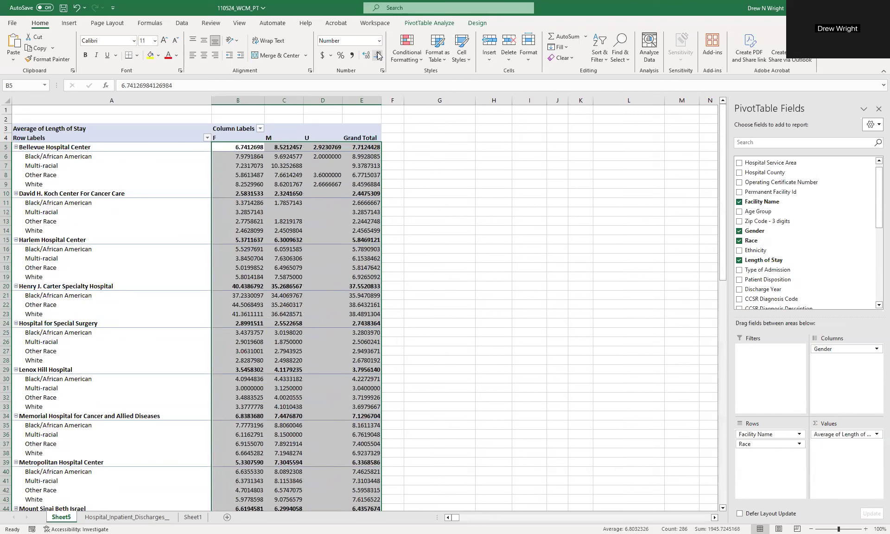
click(378, 55)
click(378, 55)
click(378, 55)
click(378, 55)
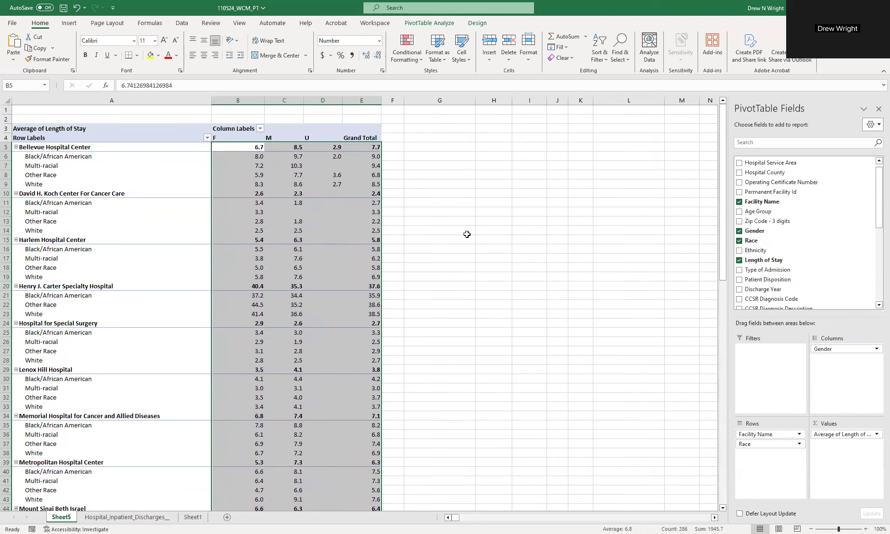
click(421, 188)
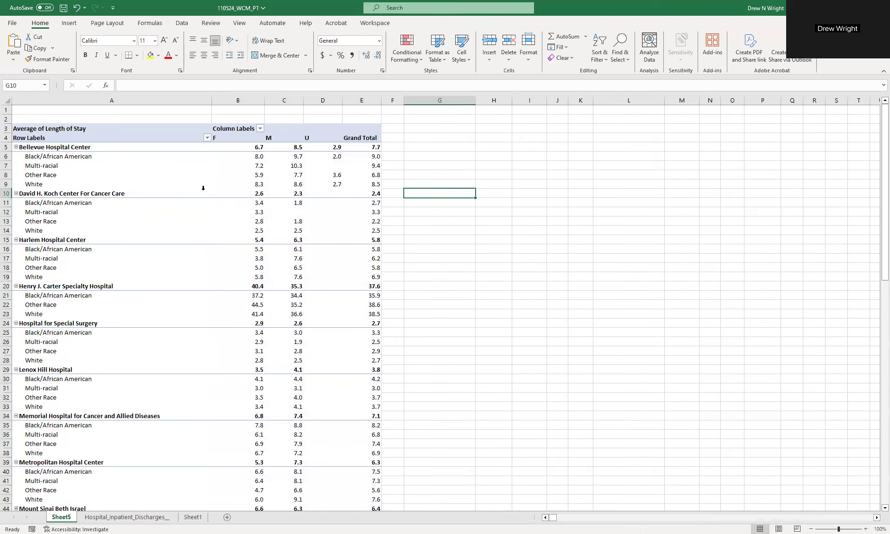
- Right-align the F, M and U gender headers
drag(216, 137, 312, 137)
click(214, 55)
click(412, 155)
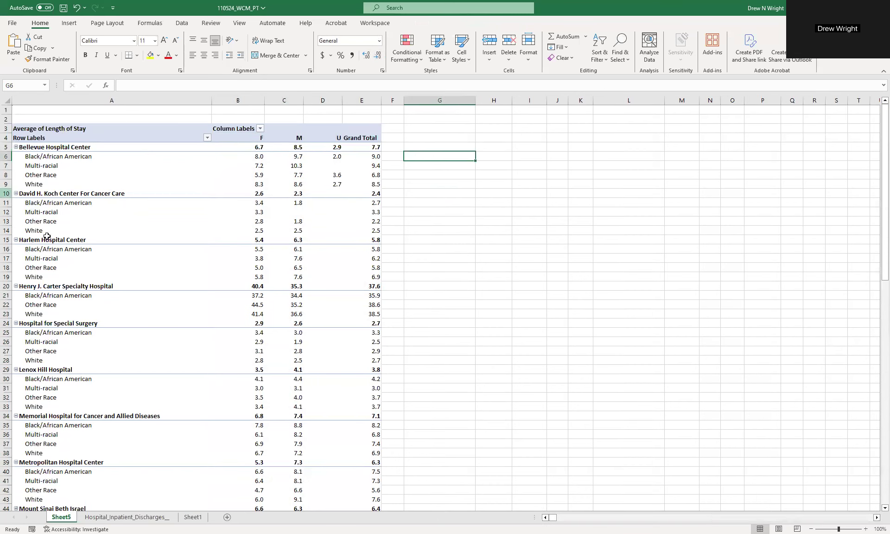
- Review the averages, e.g. Henry J. Carter at 40.4 days female versus 35.3 male
click(231, 242)
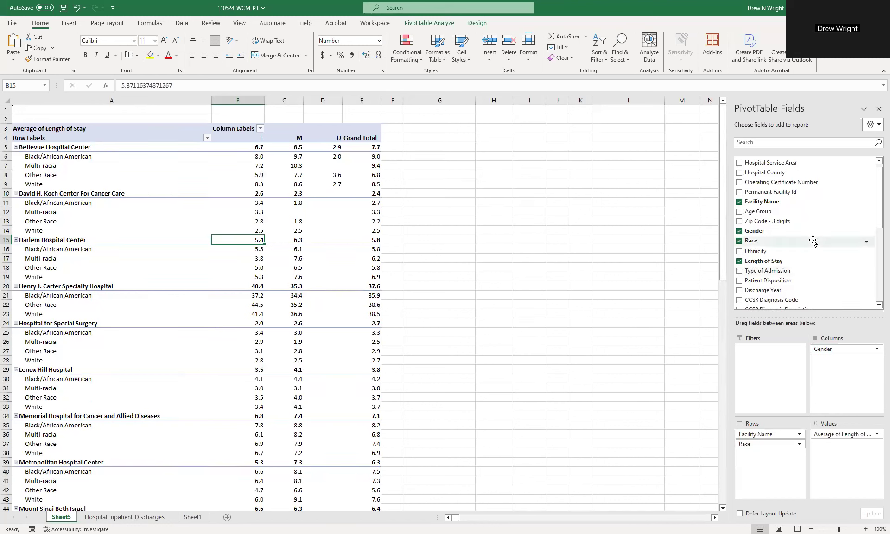
scroll(860, 303, up, 1)
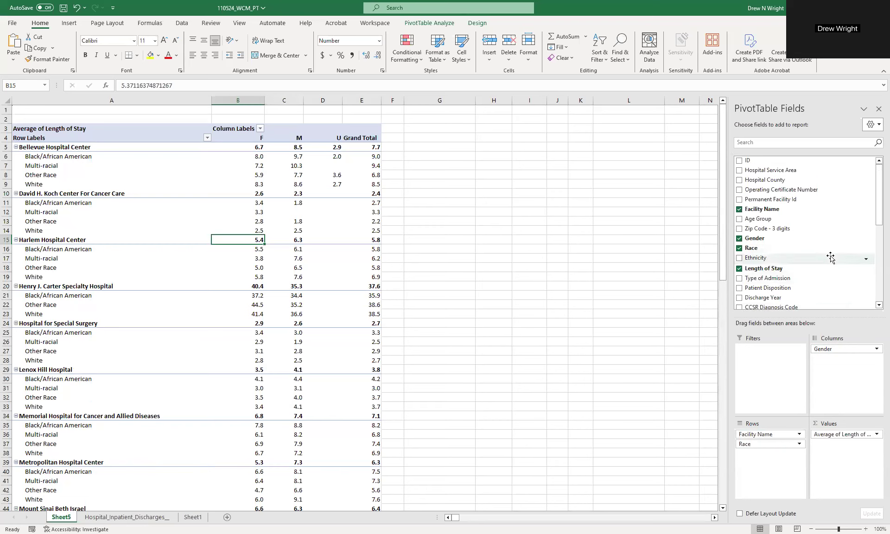
scroll(830, 258, down, 3)
scroll(831, 259, up, 3)
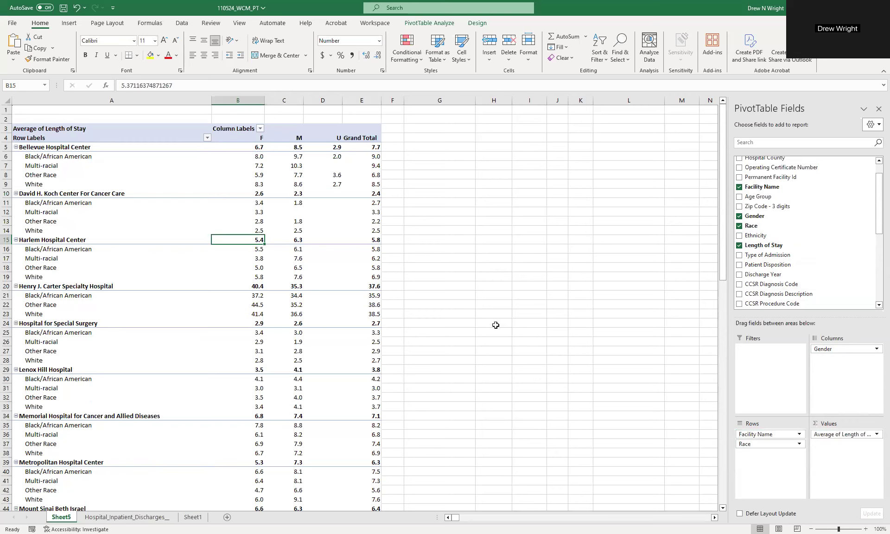
click(228, 314)
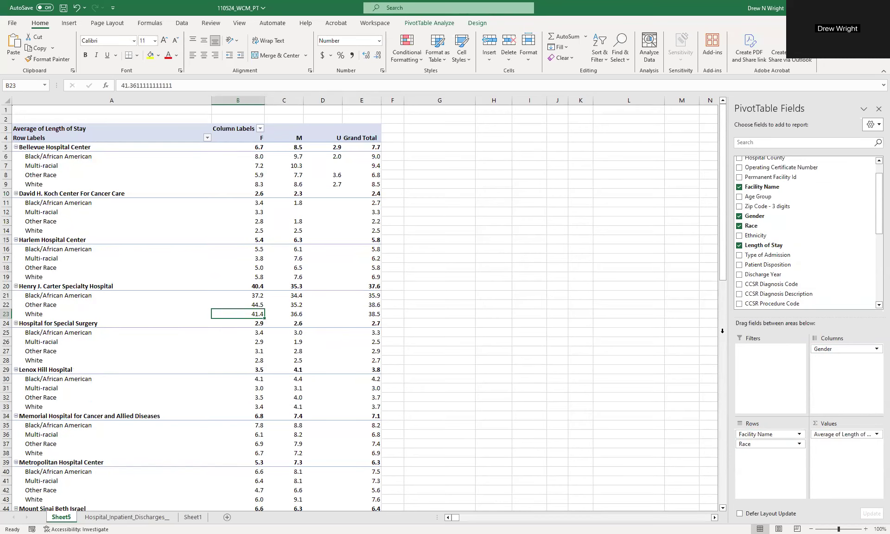
click(82, 166)
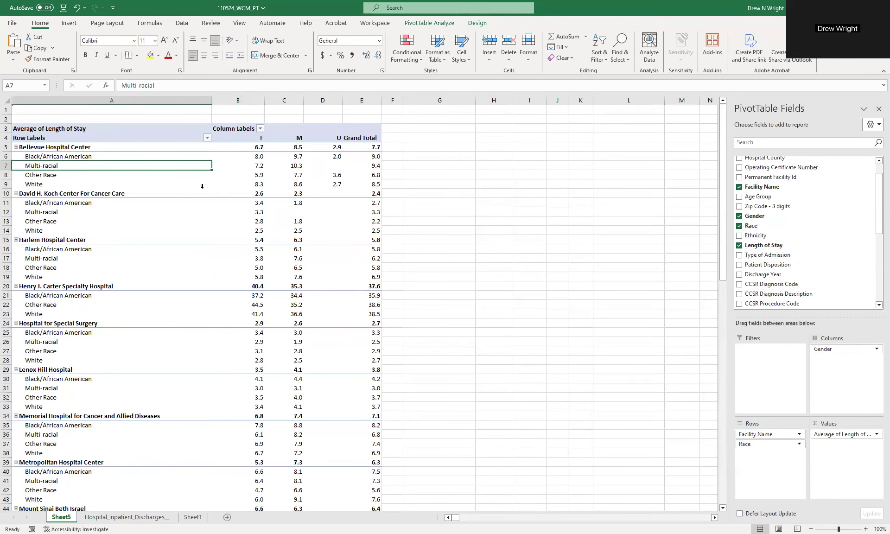
scroll(120, 165, down, 5)
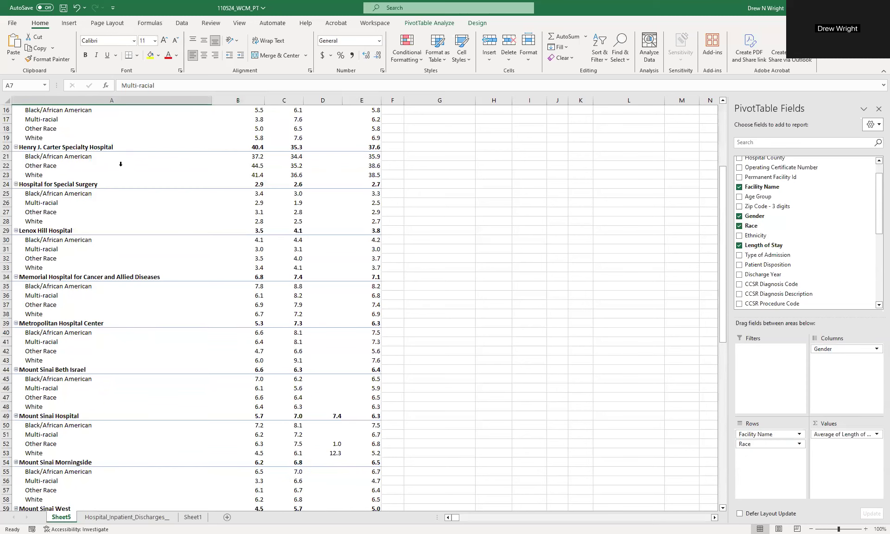
scroll(121, 164, up, 5)
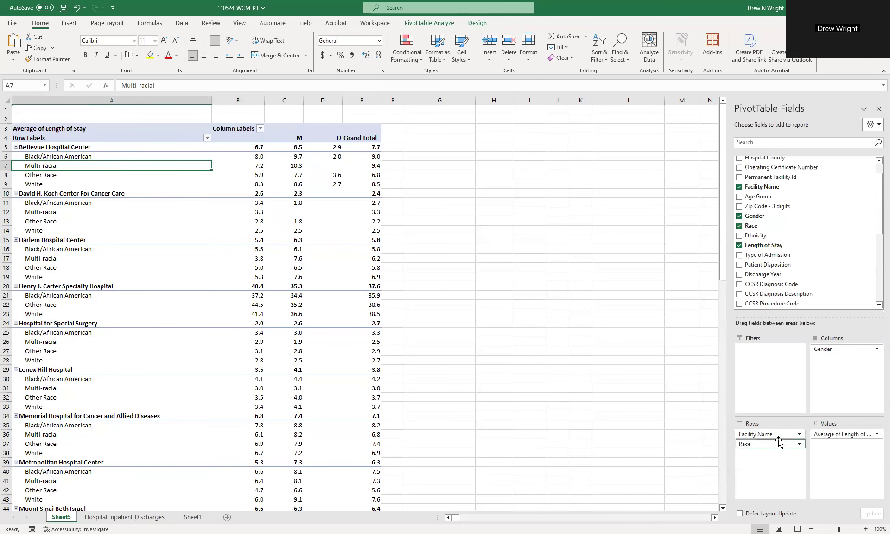
- Remove Facility Name from Rows and add Age Group below Race
drag(771, 434, 640, 410)
click(754, 434)
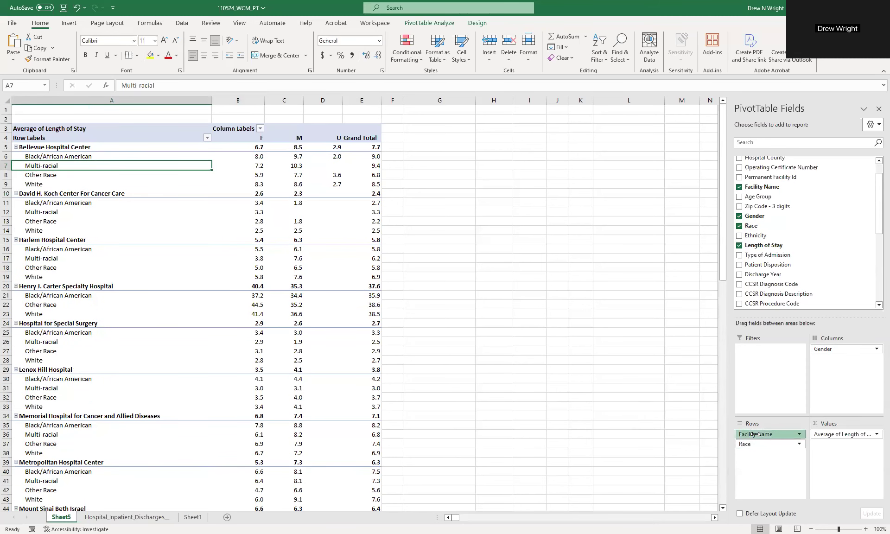
drag(753, 434, 584, 352)
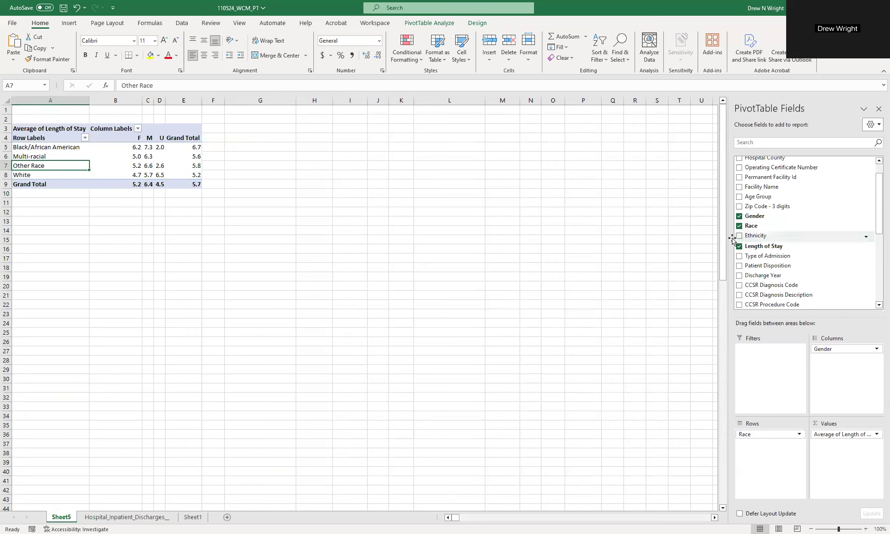
drag(761, 197, 795, 453)
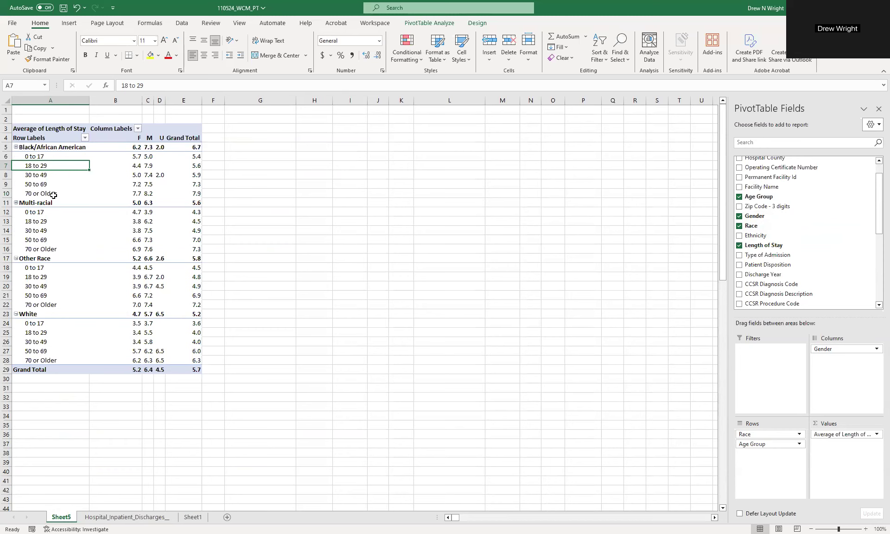
click(244, 213)
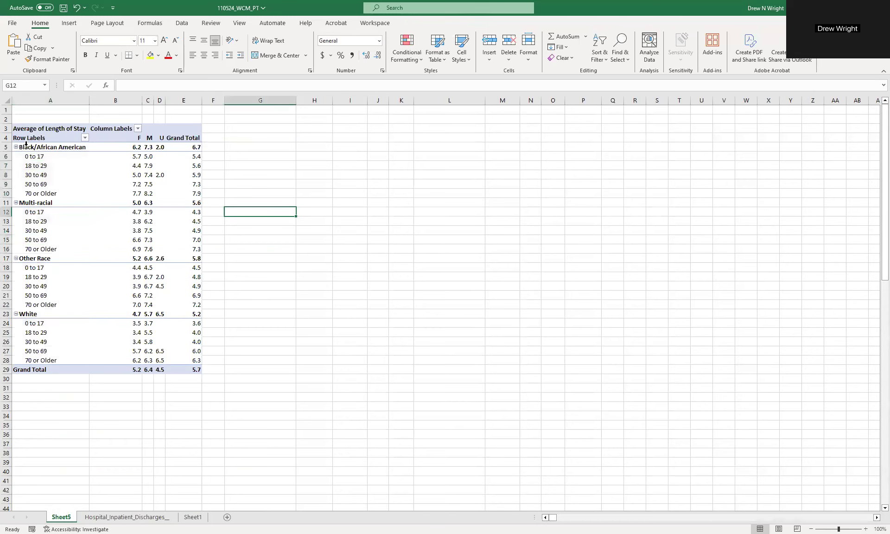
click(64, 175)
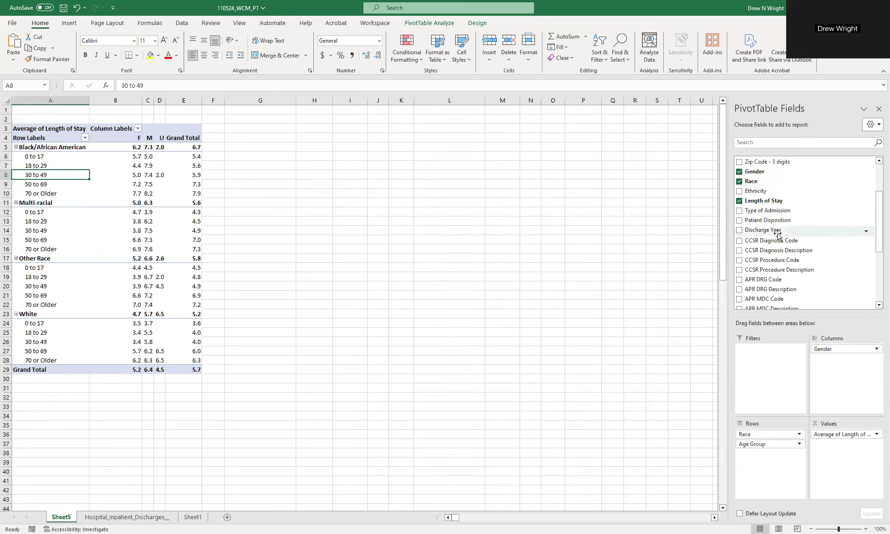
scroll(811, 260, down, 4)
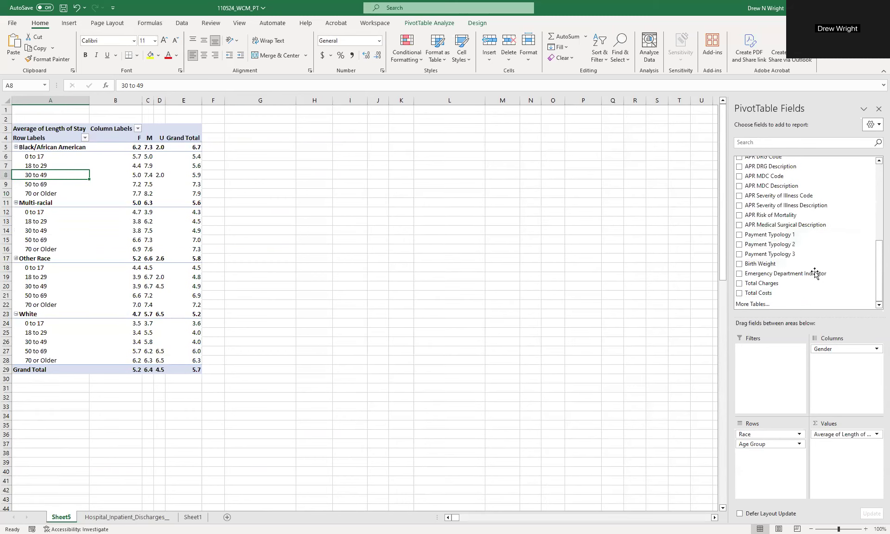
scroll(806, 259, up, 6)
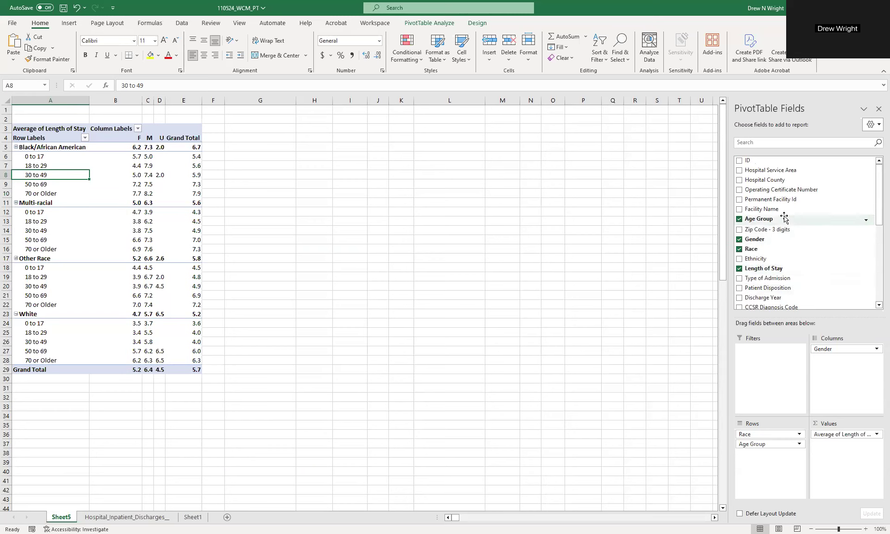
- Add Facility Name to Filters and filter it to the Weill Cornell Center
drag(783, 211, 767, 369)
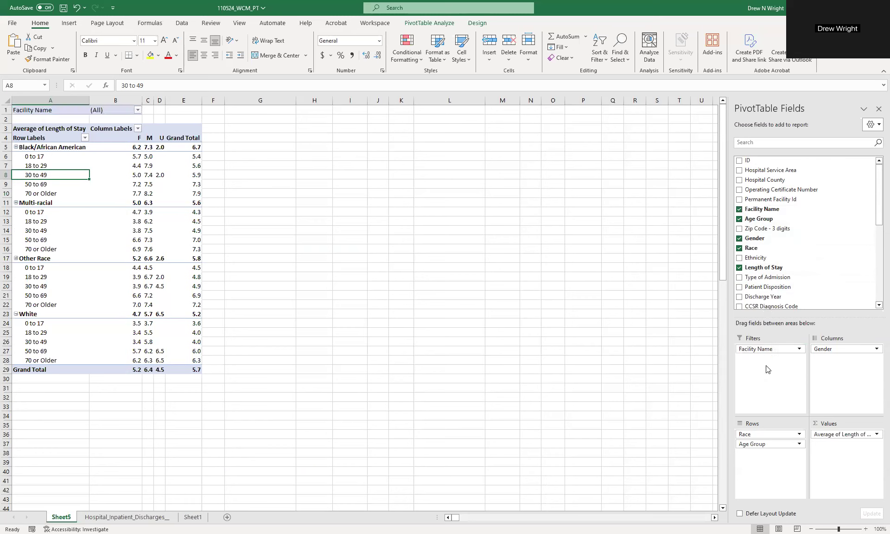
click(137, 110)
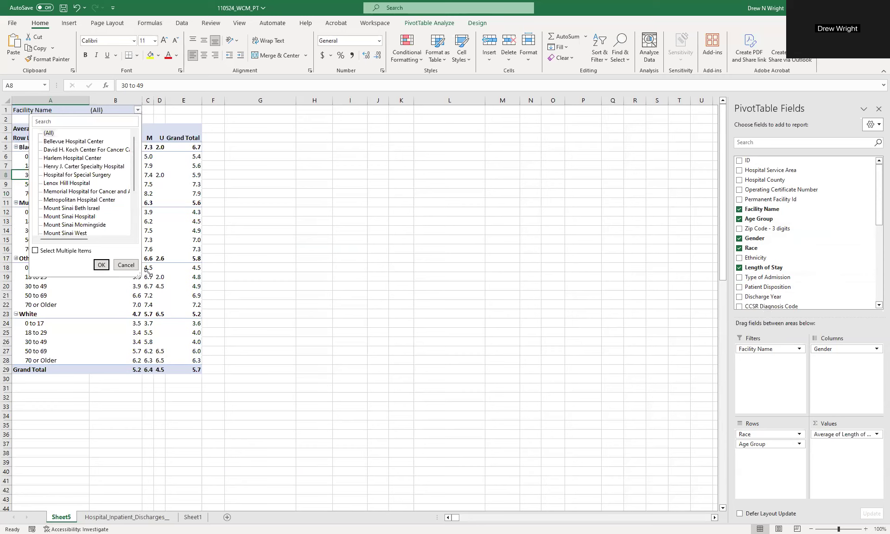
drag(146, 270, 333, 418)
click(293, 410)
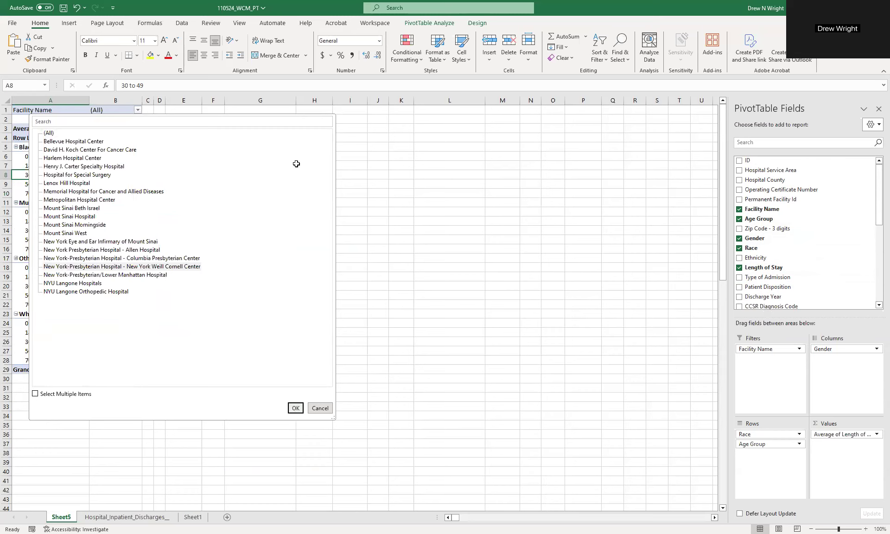
- Extend the filter to Weill Cornell, Allen, Columbia Presbyterian and Lower Manhattan hospitals
click(285, 110)
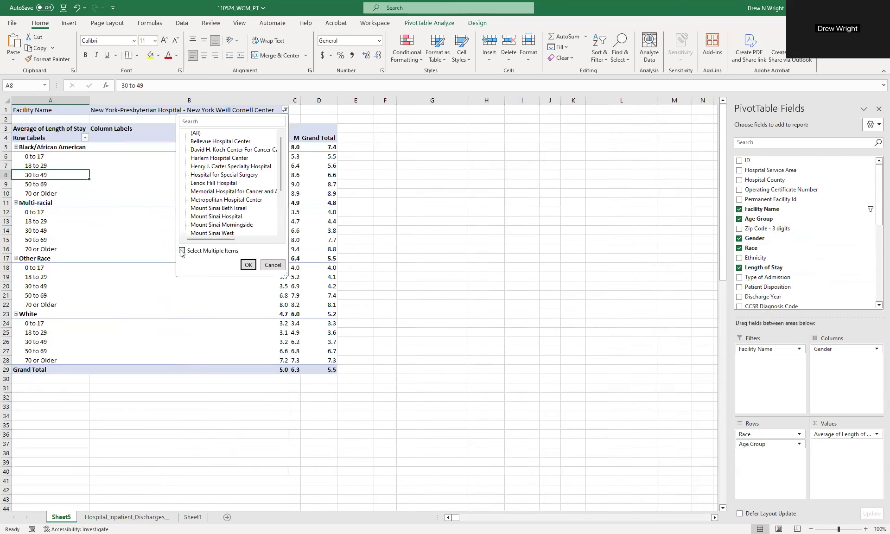
click(182, 251)
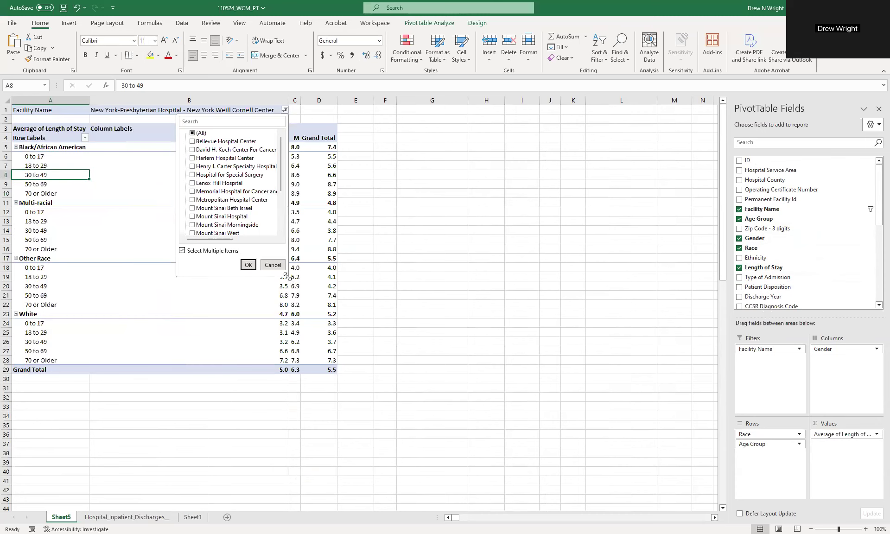
drag(286, 275, 468, 417)
click(193, 251)
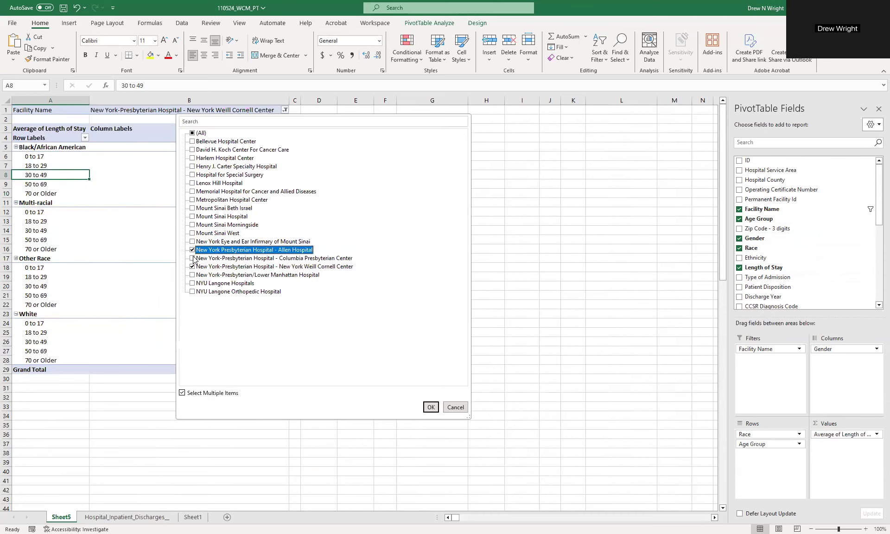
click(193, 258)
click(193, 275)
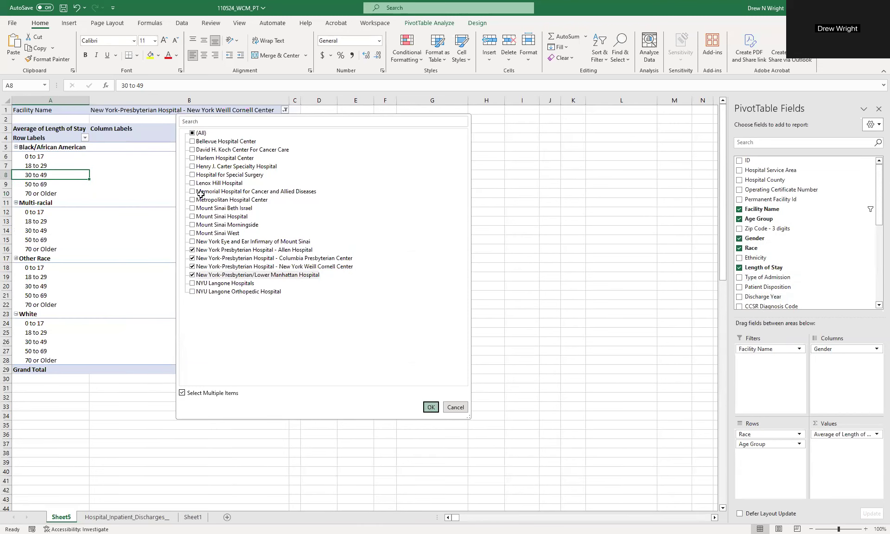
key(Return)
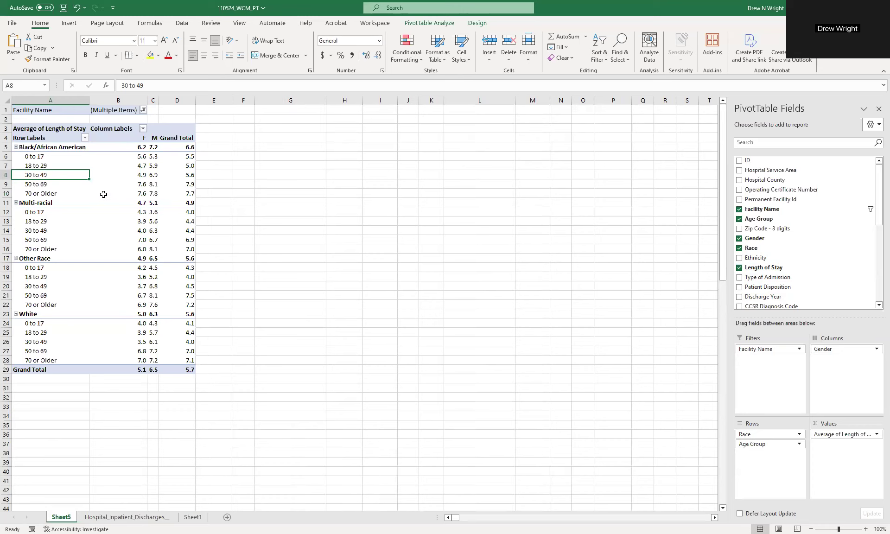
click(762, 349)
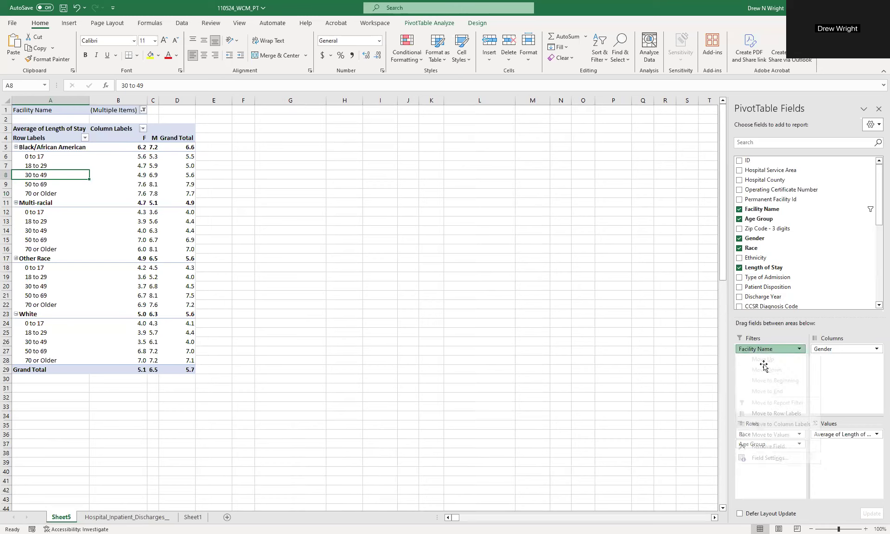
click(707, 370)
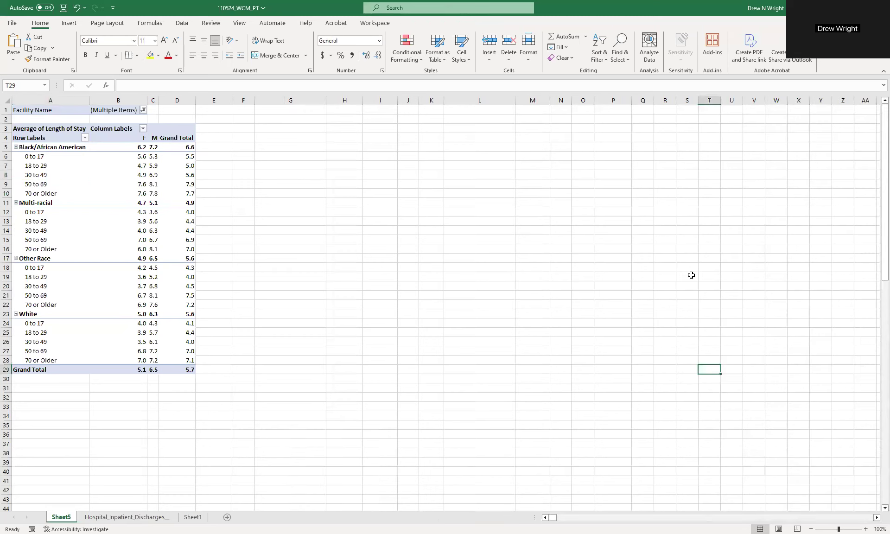
click(132, 258)
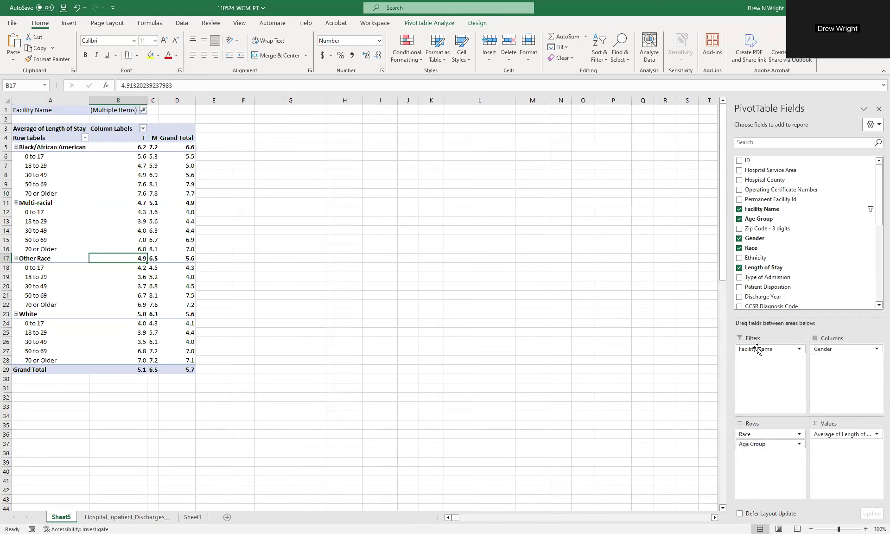
- Replace Age Group in the rows with Facility Name above Race, showing all facilities
drag(751, 443, 766, 463)
drag(764, 348, 760, 432)
click(207, 137)
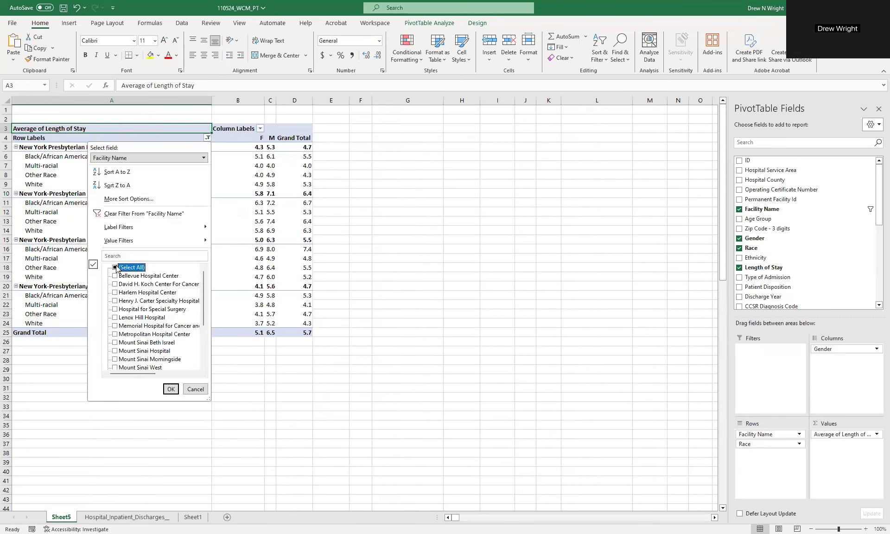
click(171, 389)
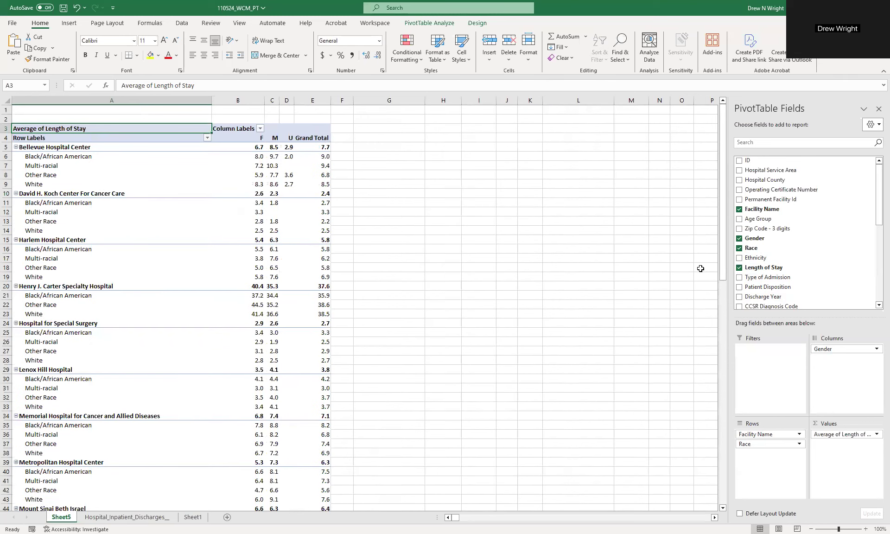
- Add Age Group as a report filter including every age group except 0 to 17
drag(772, 219, 780, 357)
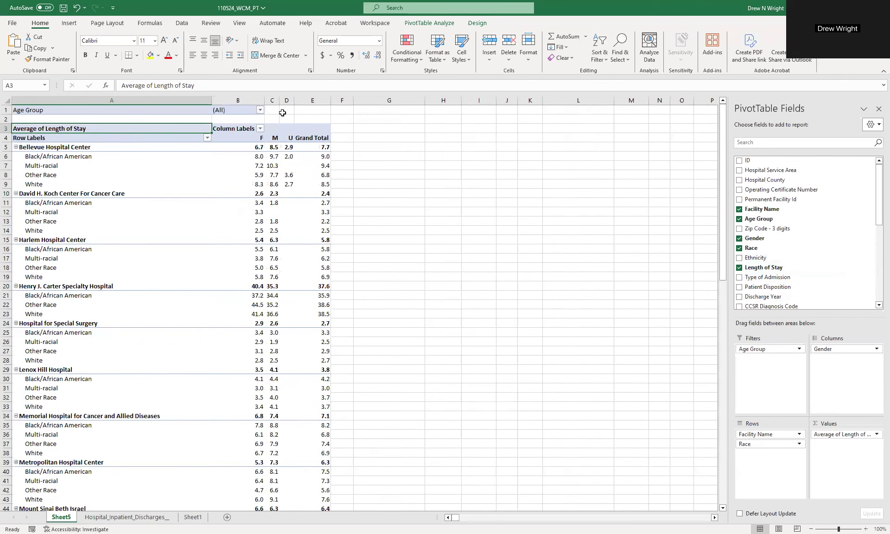
click(260, 110)
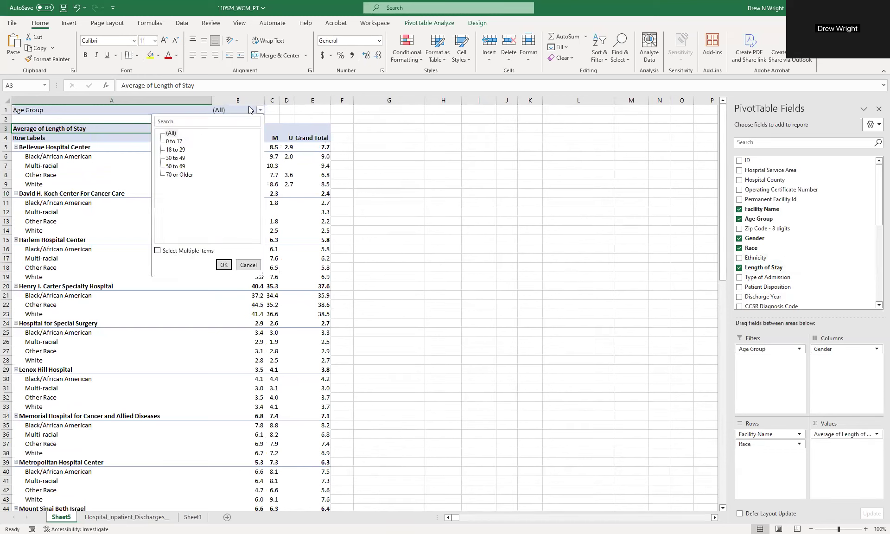
click(158, 250)
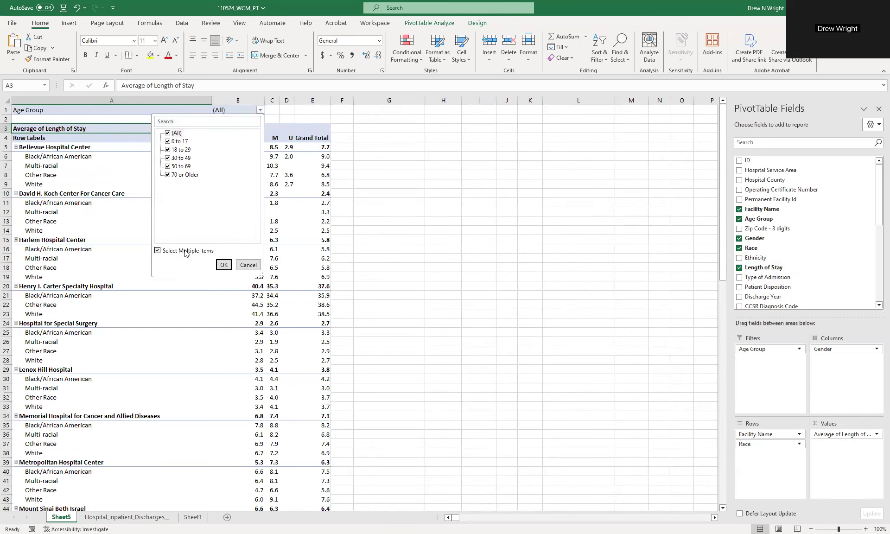
click(170, 141)
click(223, 265)
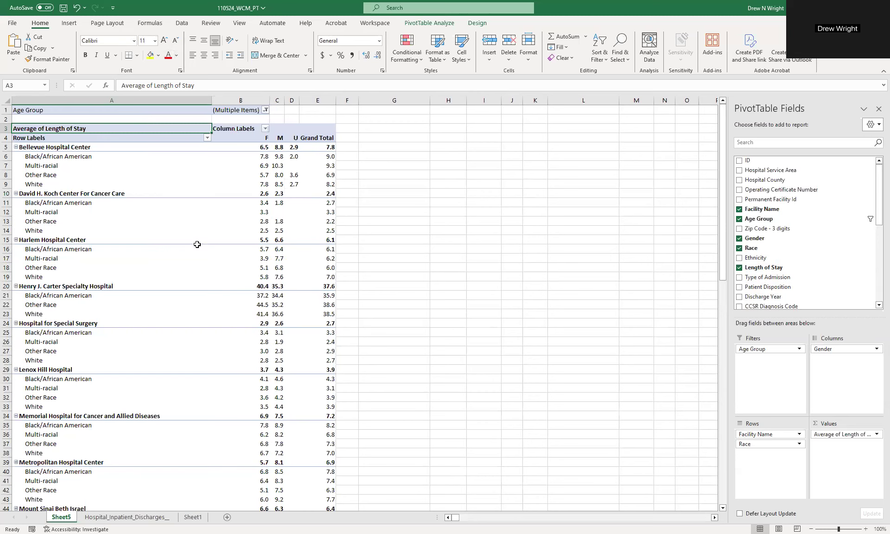
scroll(808, 254, down, 7)
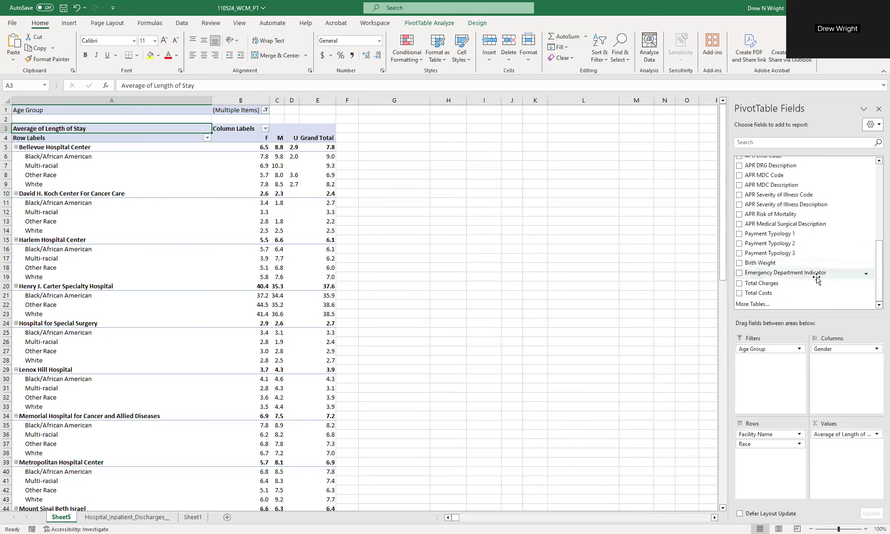
scroll(817, 278, up, 10)
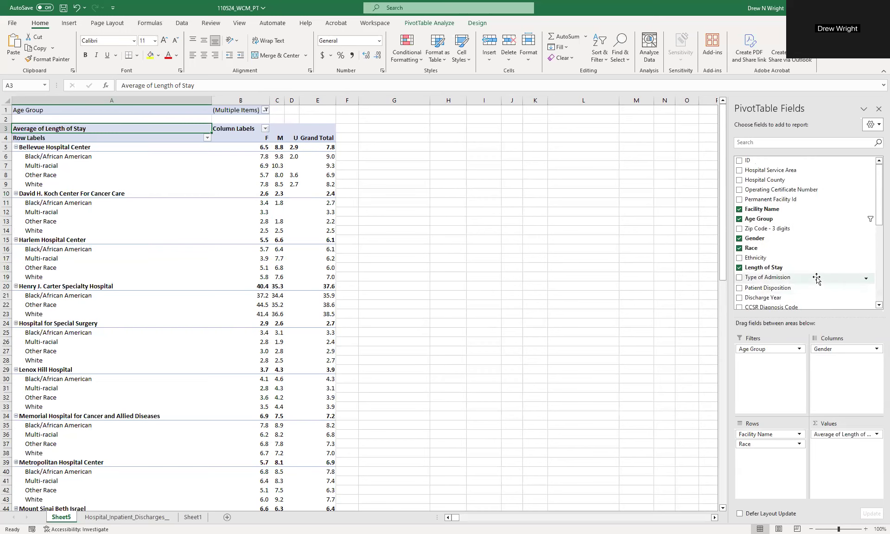
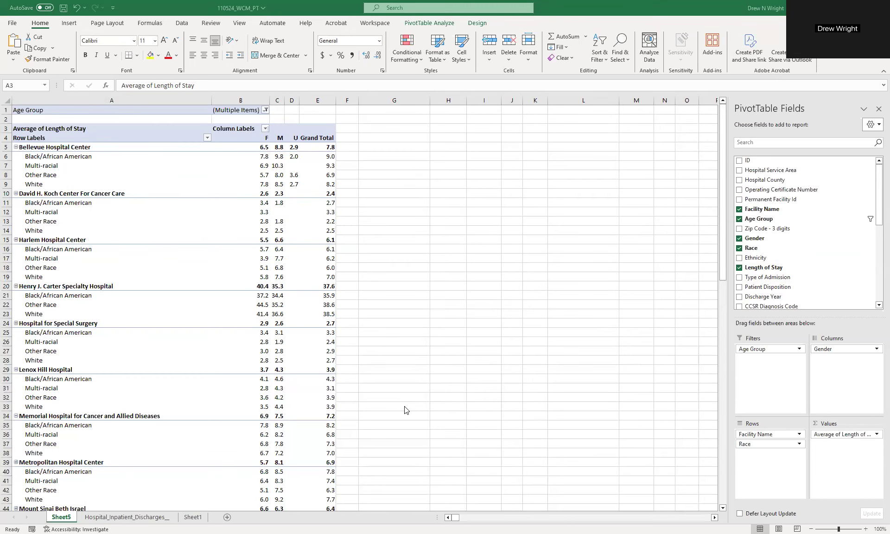
- Inspect the Race entries and the Age Group filter in the existing pivot table
click(107, 234)
click(539, 268)
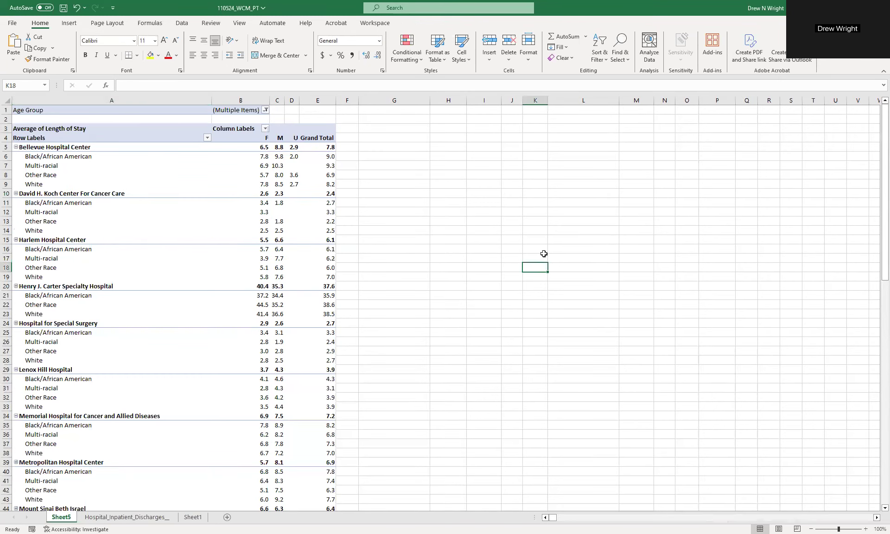
click(15, 249)
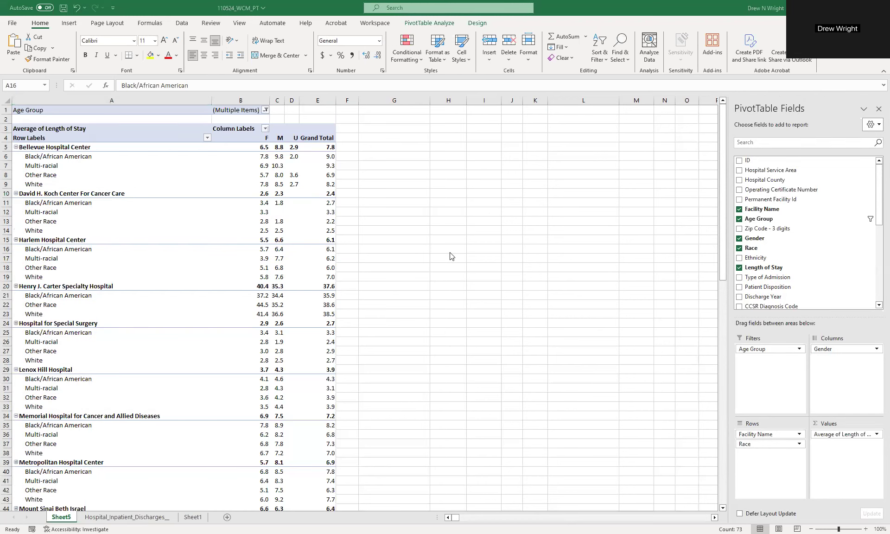
click(376, 246)
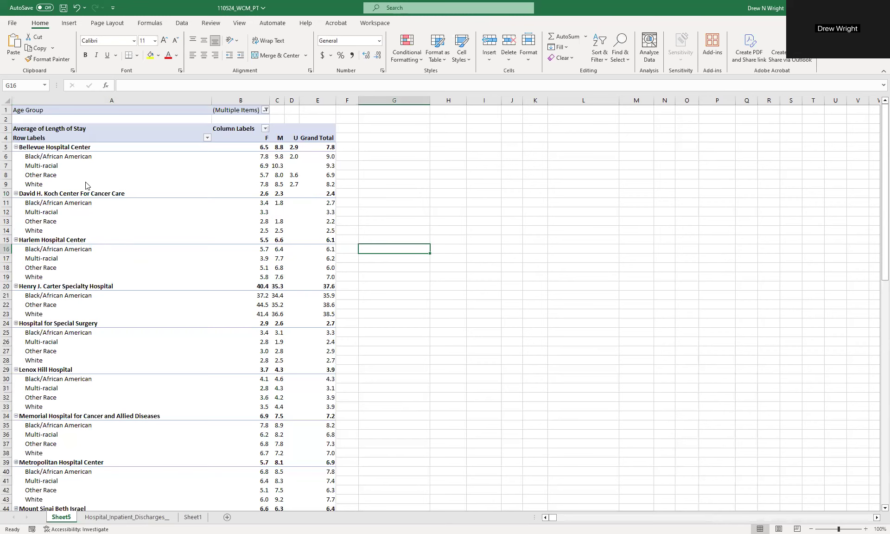
click(188, 381)
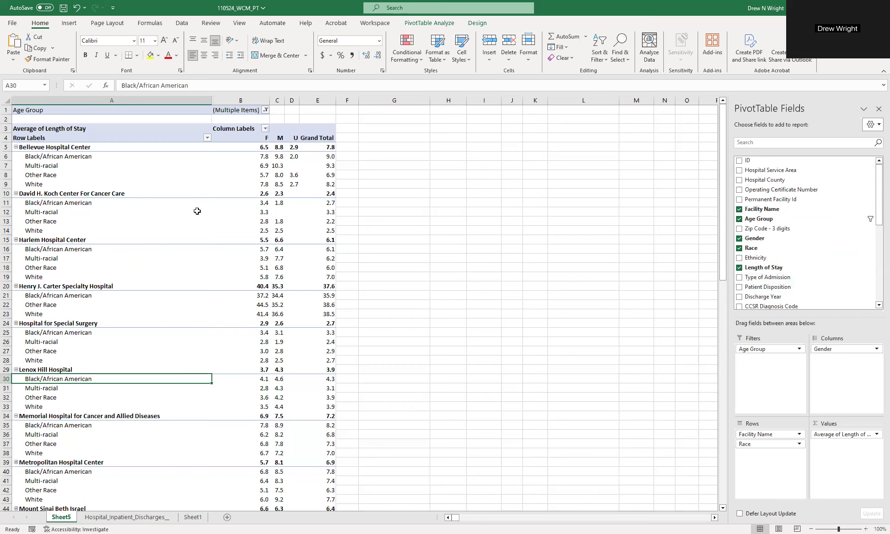
click(266, 111)
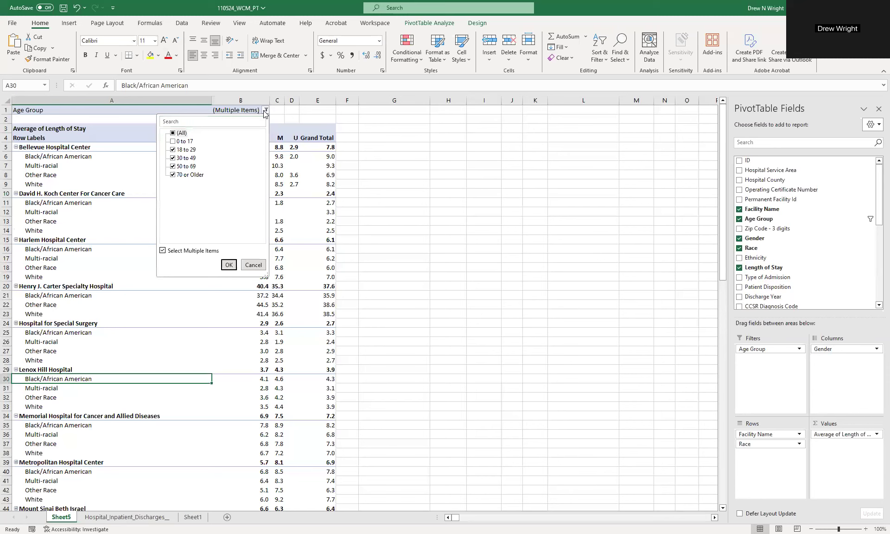
click(128, 517)
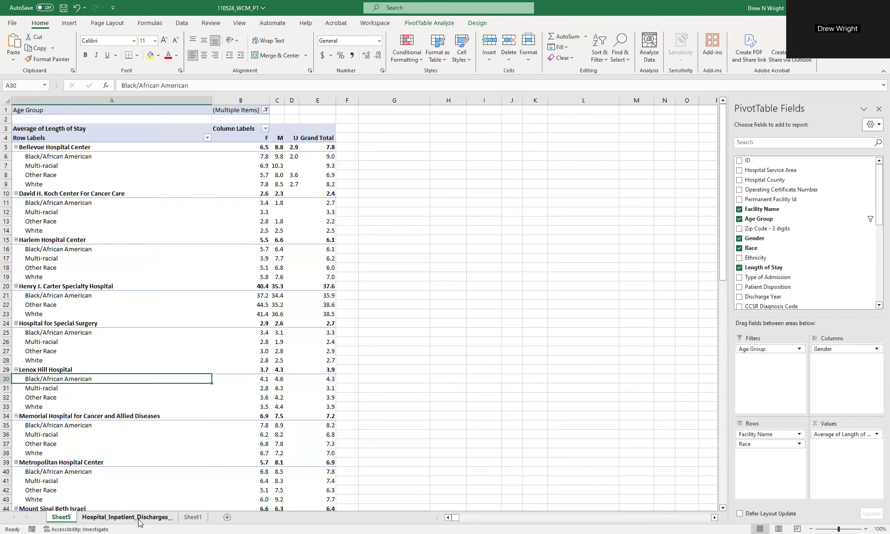
- Look over the columns of the source data sheet
click(129, 517)
scroll(610, 184, up, 20)
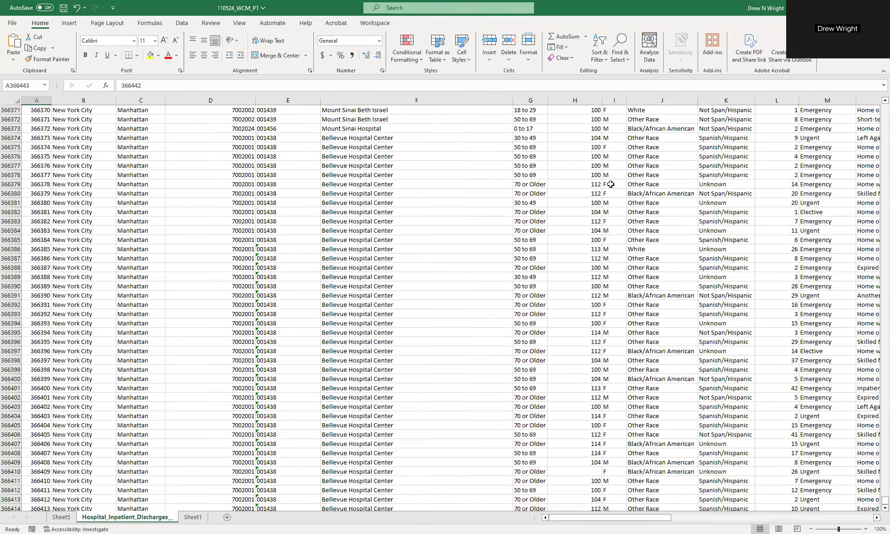
drag(876, 502, 525, 167)
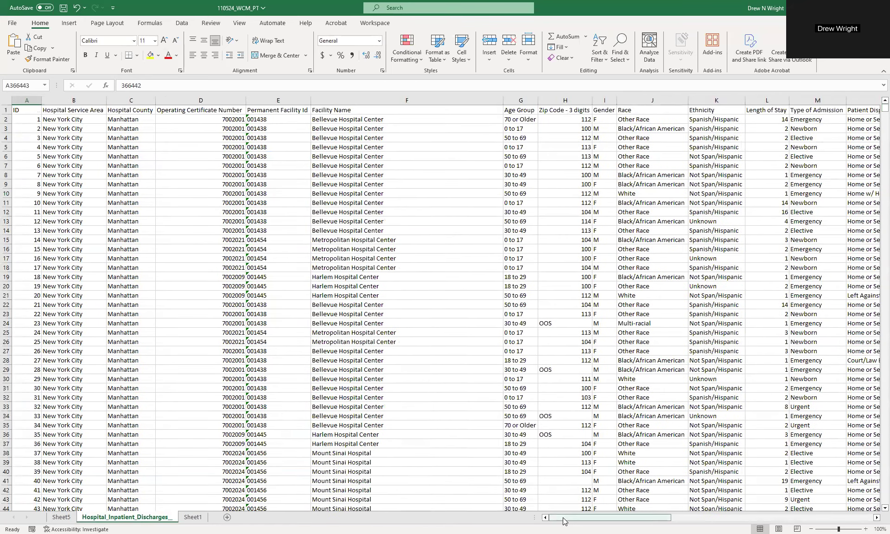
drag(565, 521, 803, 523)
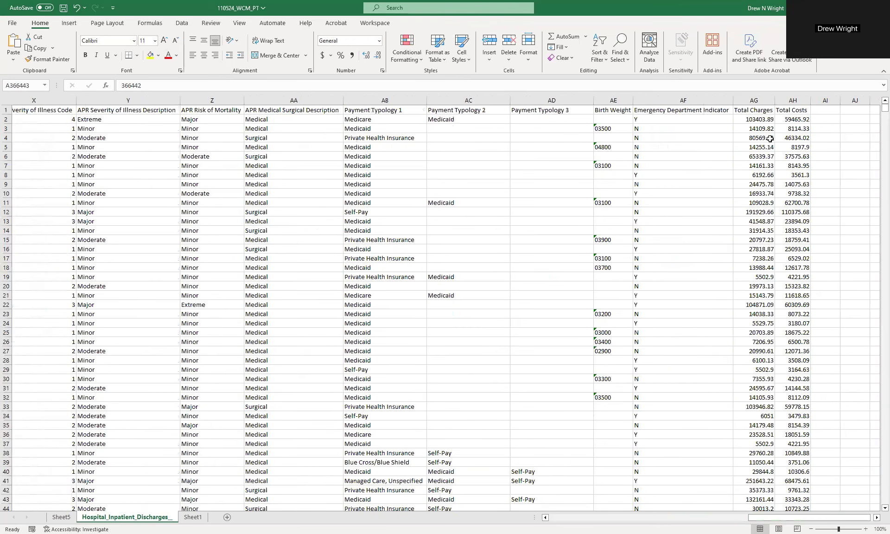
- On Sheet5, remove Age Group, Gender, Race, Average of Length of Stay and Facility Name from the pivot
click(63, 518)
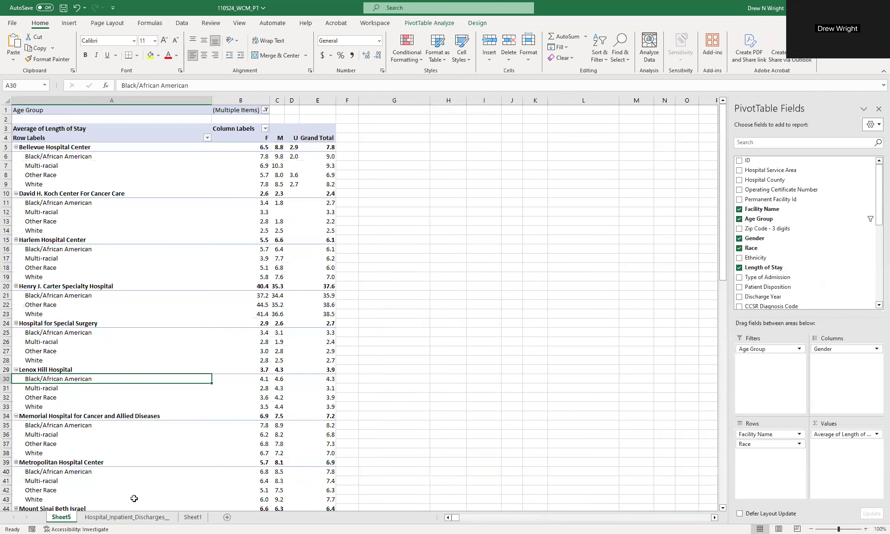
click(115, 184)
mouse_move(761, 350)
mouse_down()
mouse_move(622, 338)
mouse_move(755, 353)
mouse_up()
drag(821, 349, 665, 299)
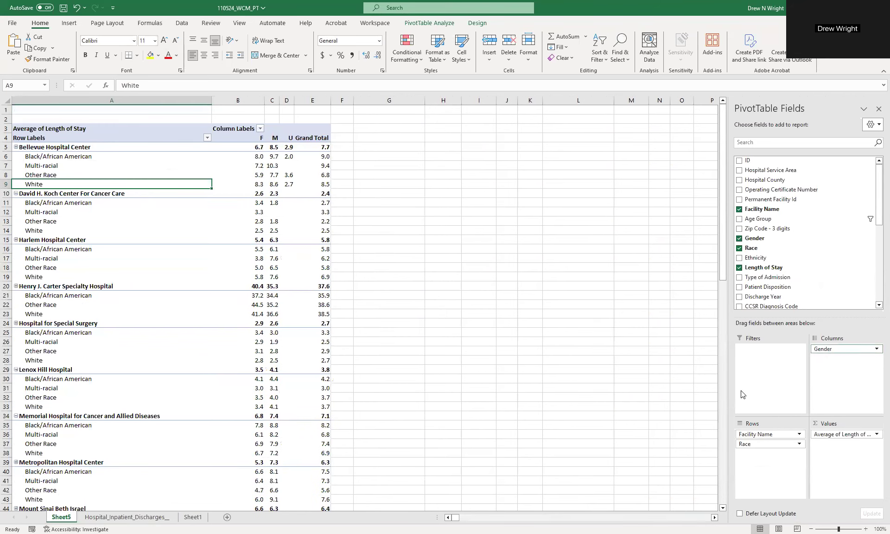
drag(764, 444, 545, 350)
drag(830, 434, 585, 338)
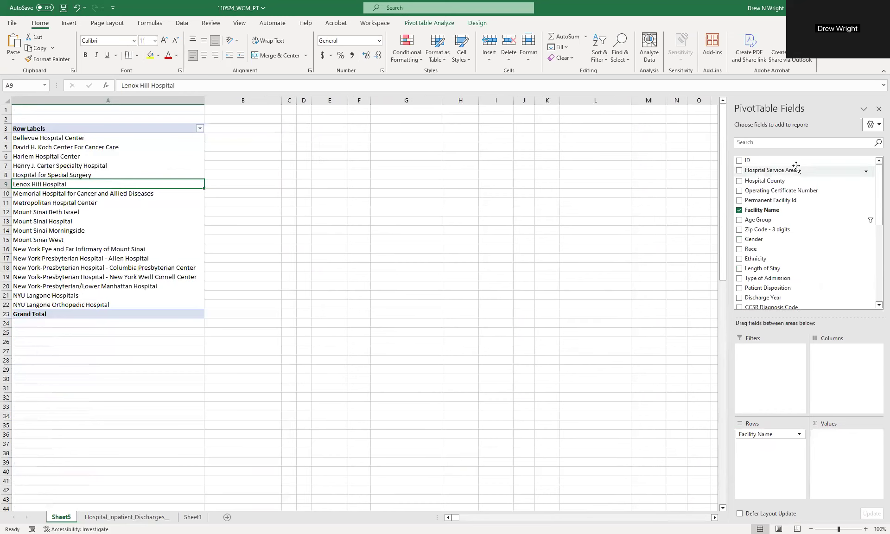
click(739, 209)
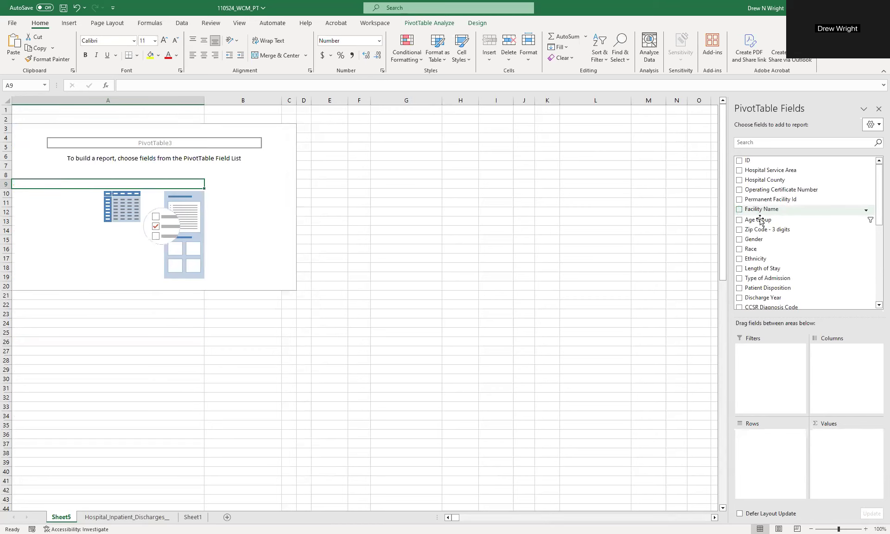
- Put Total Charges in the pivot rows and check the resulting charge labels
scroll(762, 238, down, 6)
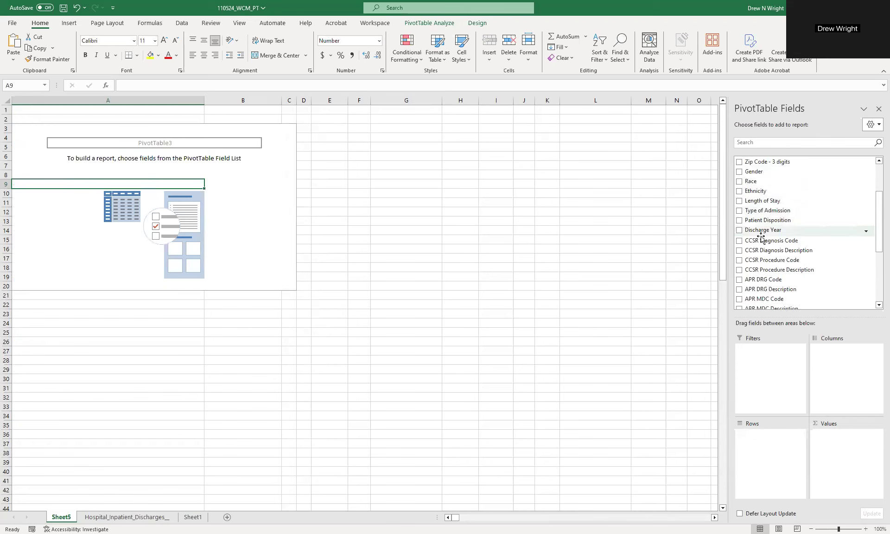
drag(781, 284, 793, 460)
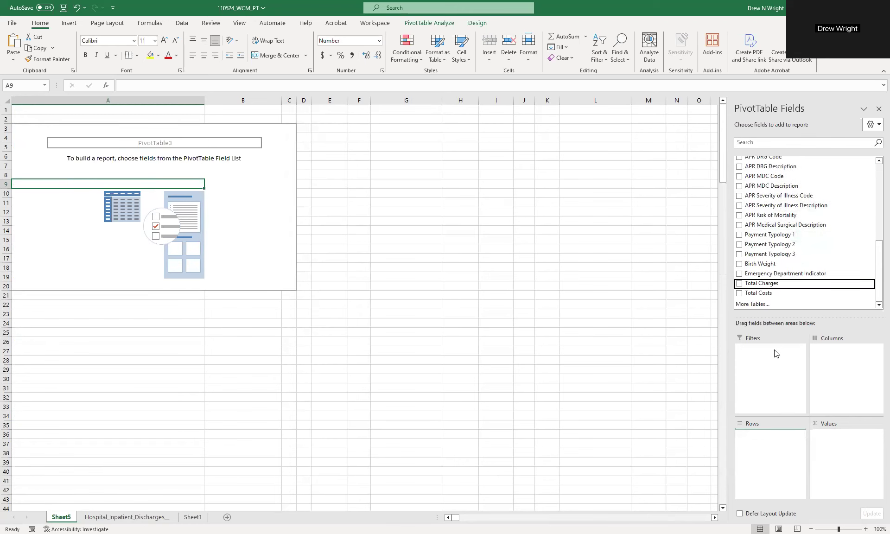
click(35, 137)
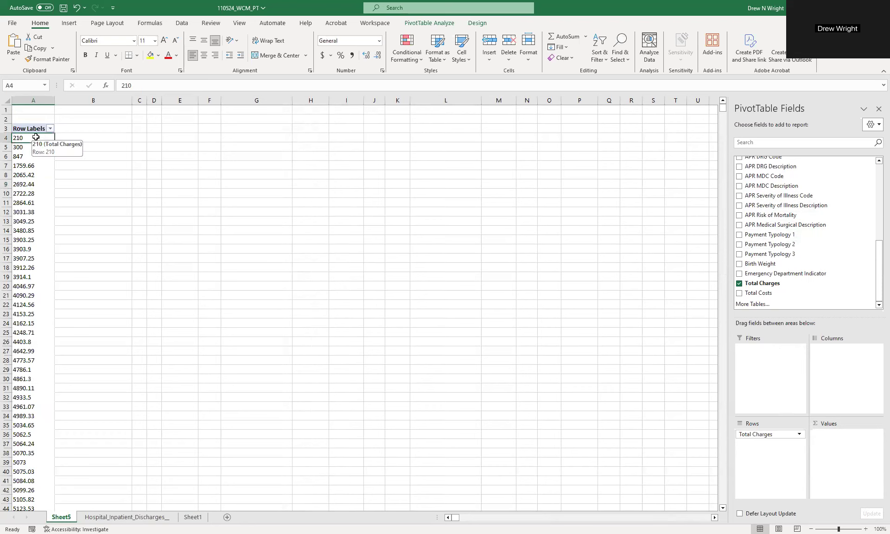
click(35, 165)
click(34, 203)
click(29, 231)
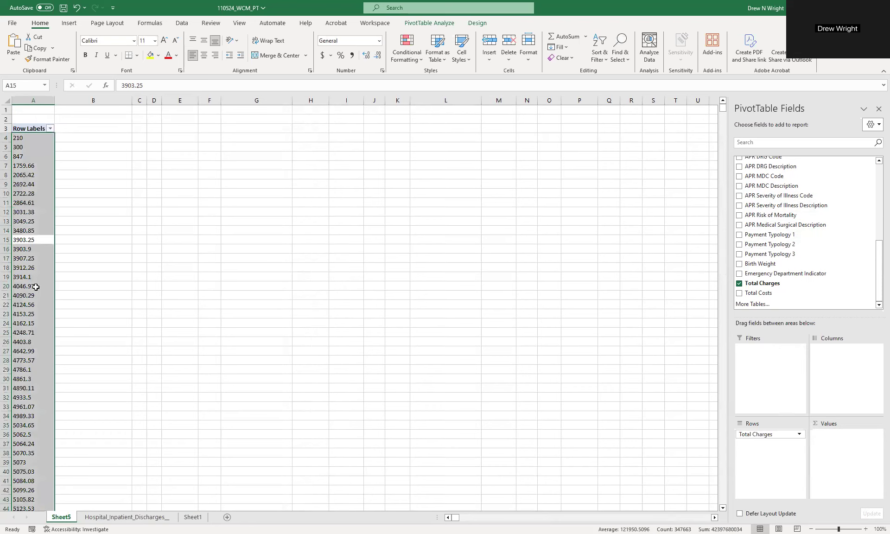
click(33, 286)
scroll(834, 204, up, 6)
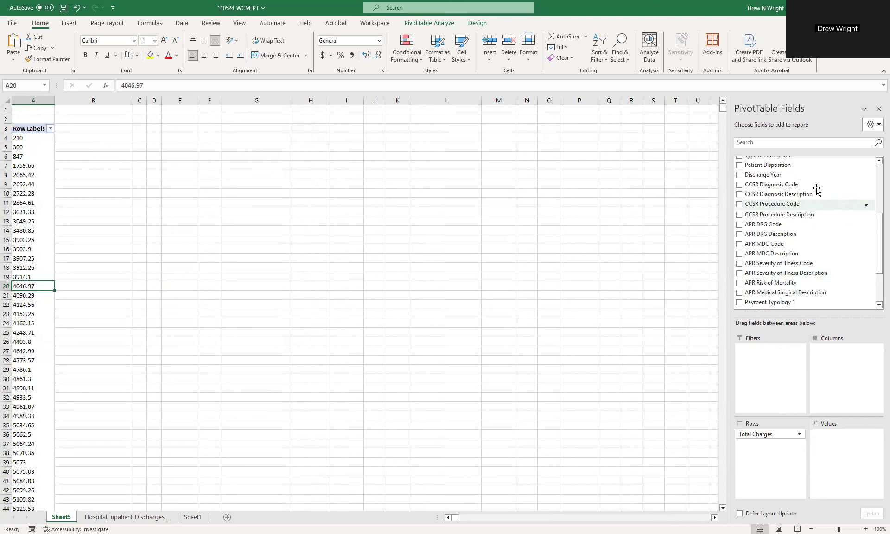
- Add ID to Values and summarise it as Count instead of Sum
drag(758, 163, 859, 442)
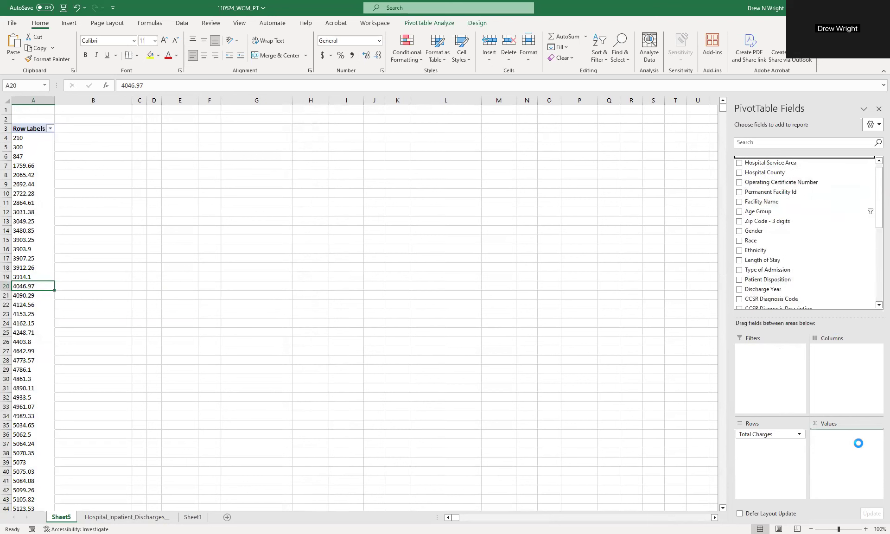
click(876, 436)
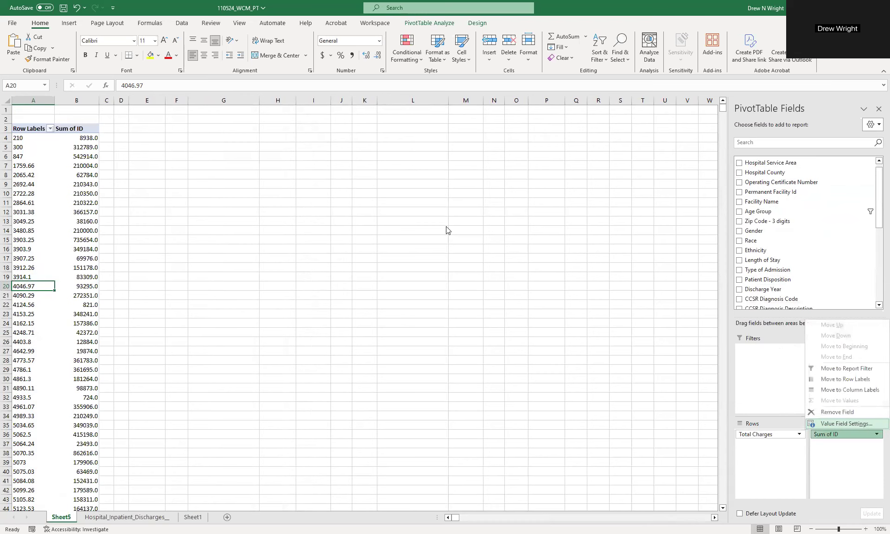
key(Return)
click(323, 185)
click(414, 231)
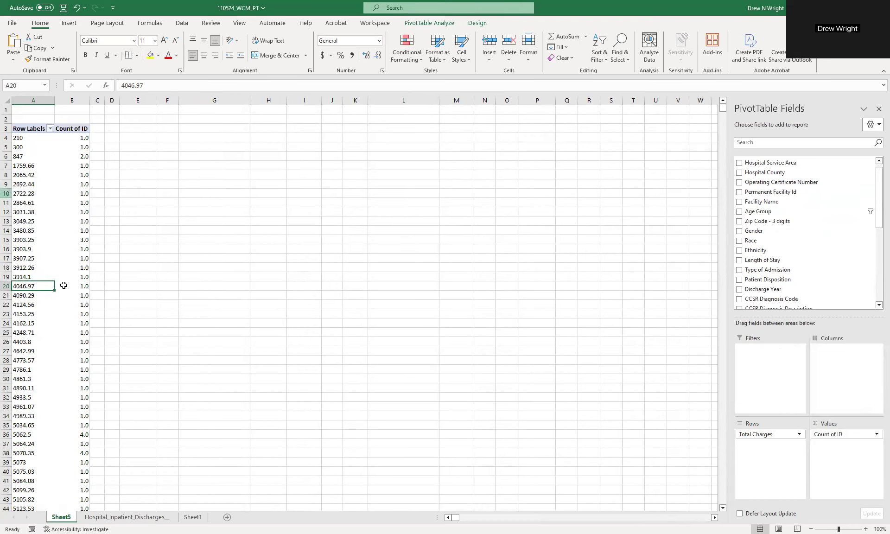
- Check the Count of ID values against their Total Charges labels
click(74, 240)
click(30, 242)
scroll(48, 278, down, 3)
click(35, 367)
click(81, 361)
scroll(80, 347, up, 3)
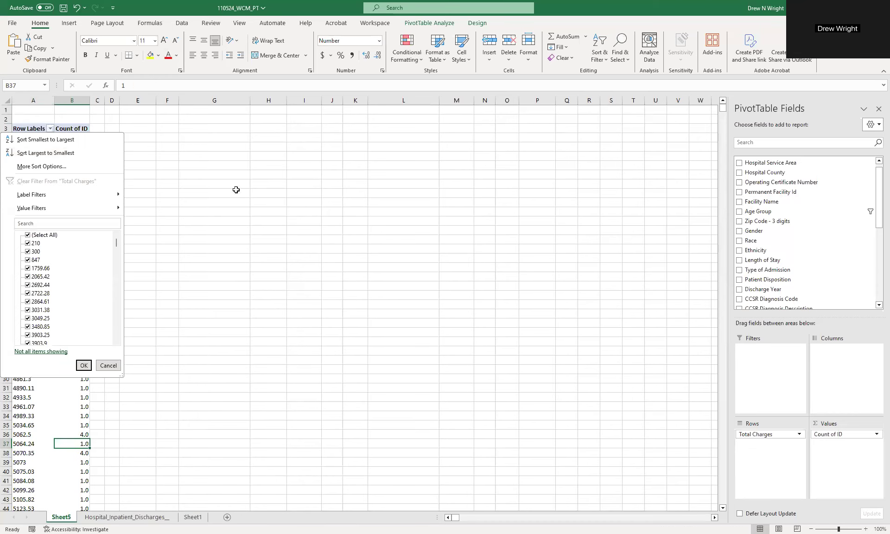
- Select a Total Charges row label and preview the Group Selection options on PivotTable Analyze
click(429, 23)
click(429, 23)
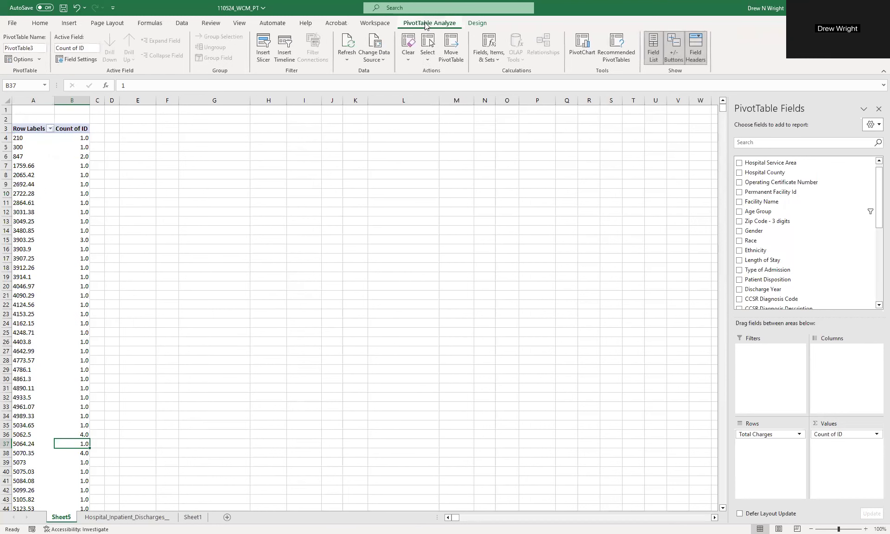
click(350, 194)
click(34, 147)
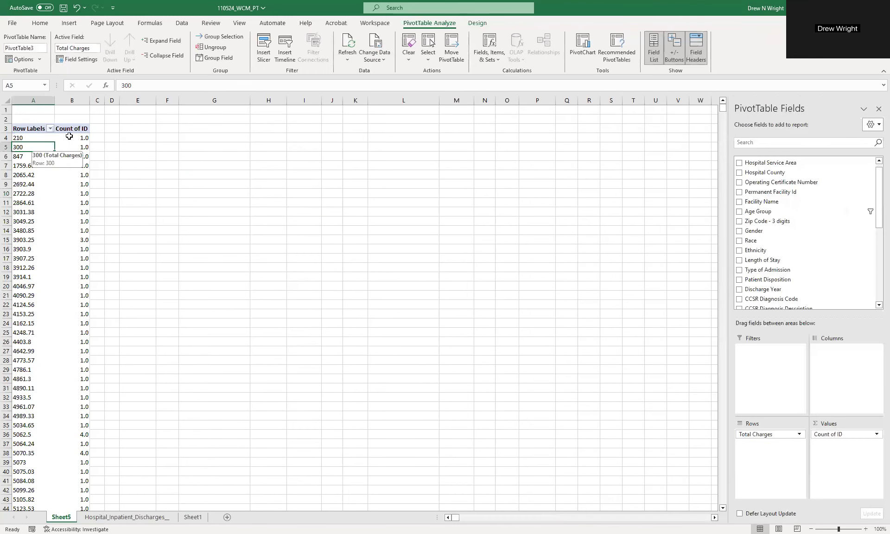
click(224, 58)
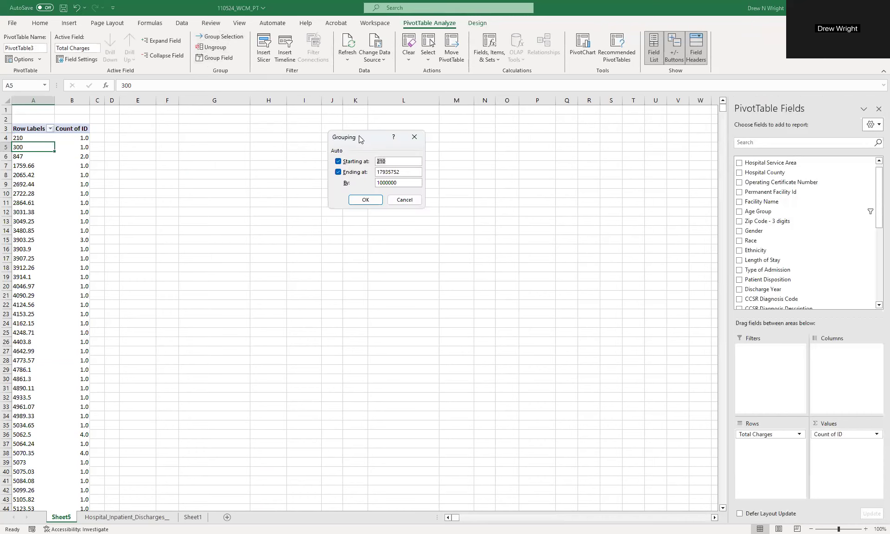
click(406, 110)
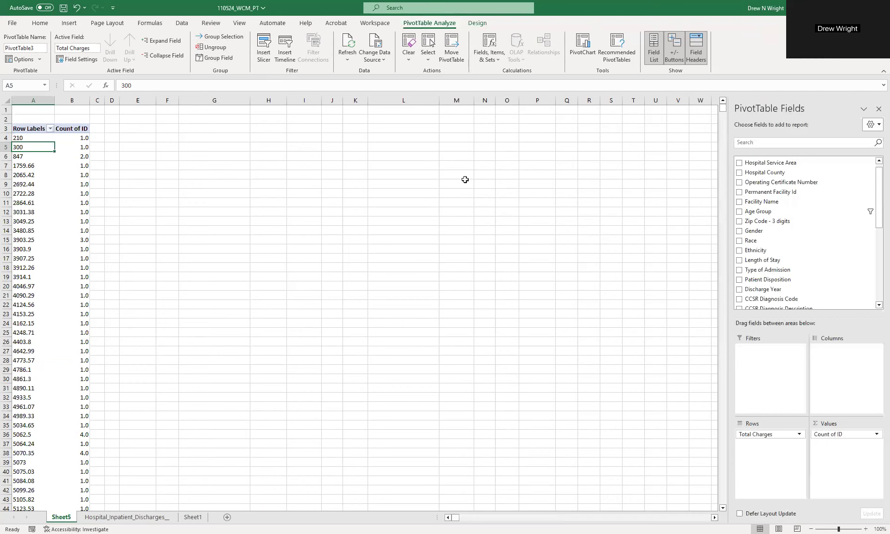
- Group Total Charges starting at 0 by 1000000, then select the bin counts
click(220, 39)
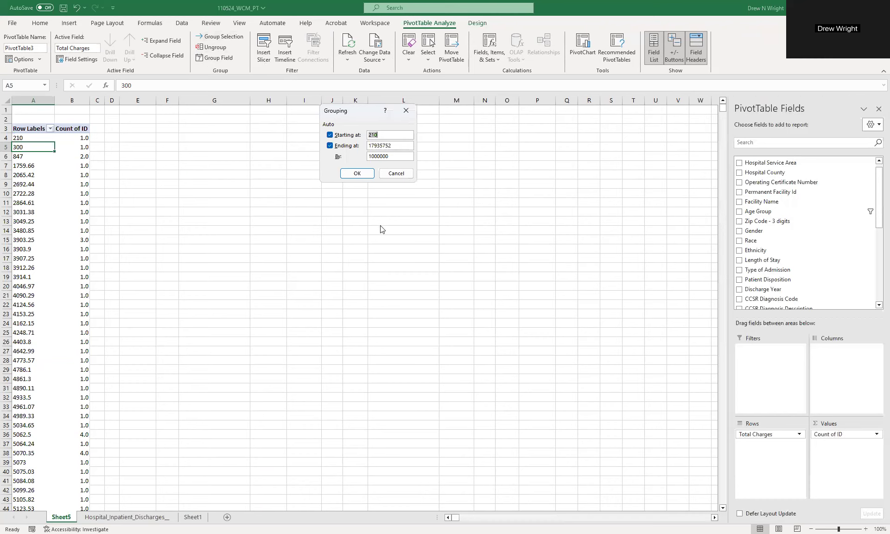
text(0)
click(371, 173)
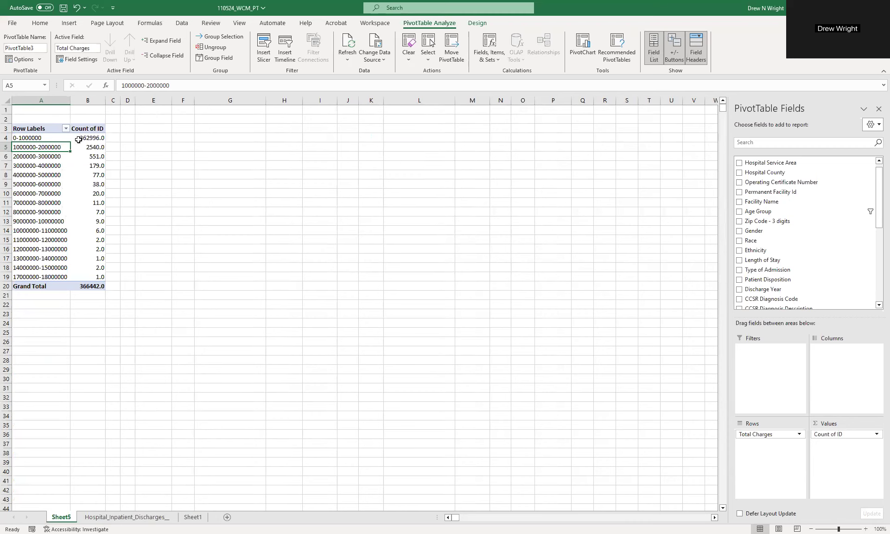
drag(85, 139, 88, 277)
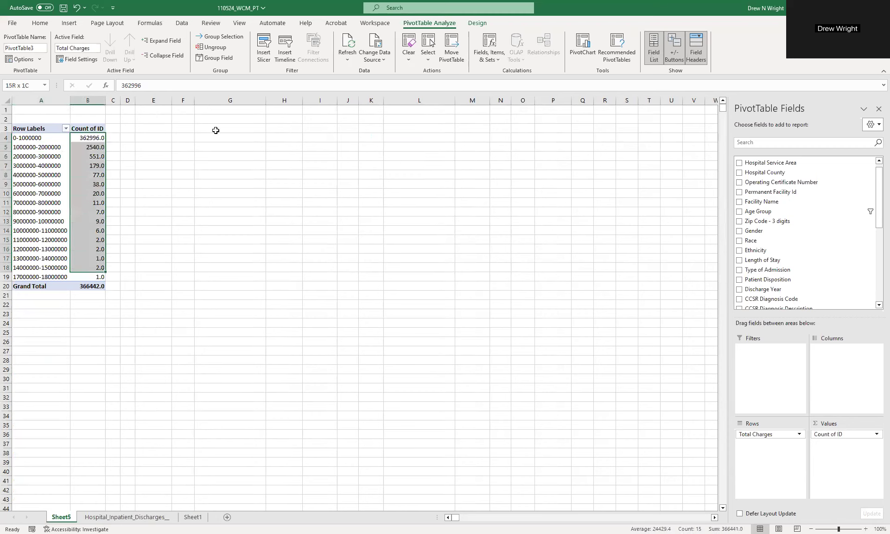
- Remove the decimal places from the counts and the Grand Total in B20
click(47, 24)
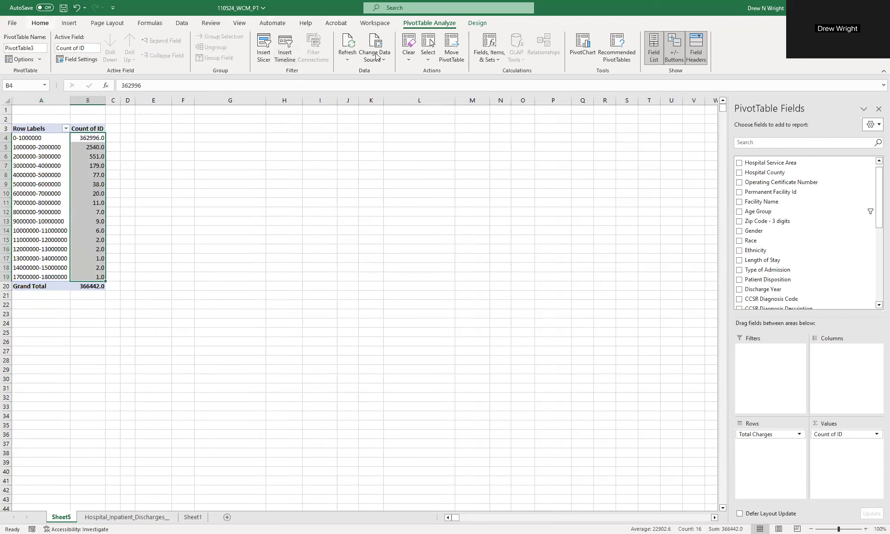
click(377, 56)
click(226, 176)
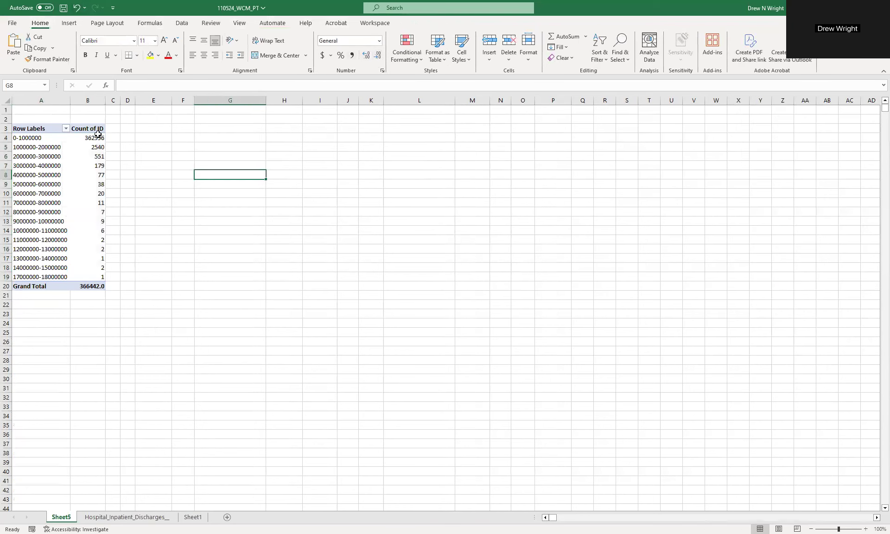
click(95, 287)
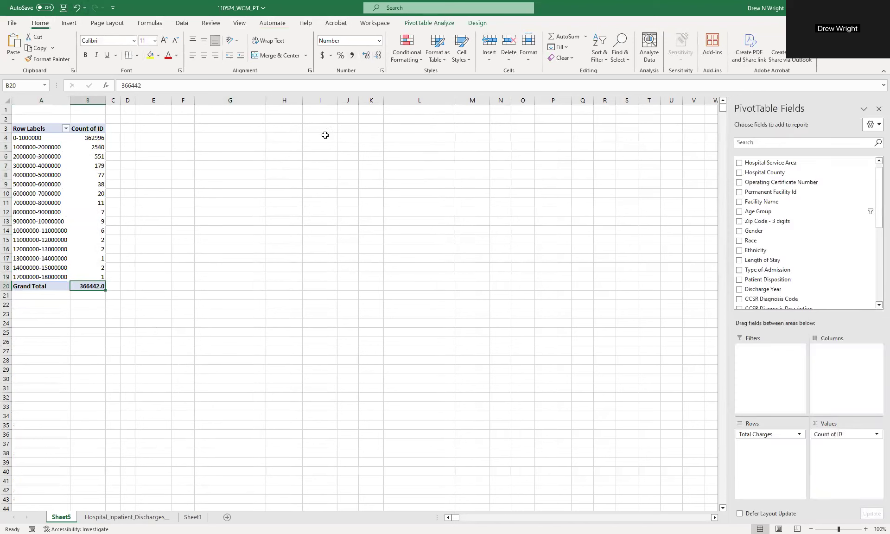
click(375, 60)
click(239, 251)
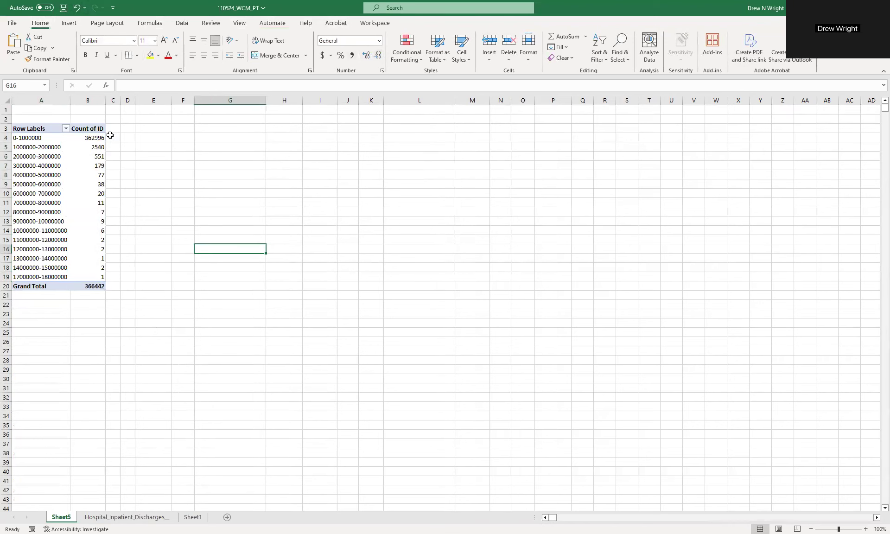
- Review the charge range labels, then switch to the Hospital_Inpatient_Discharges sheet
click(95, 138)
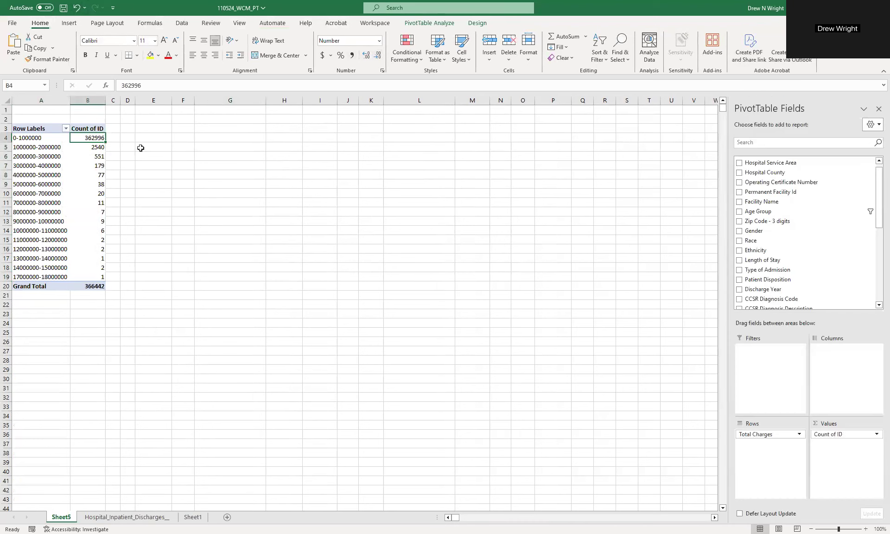
click(33, 138)
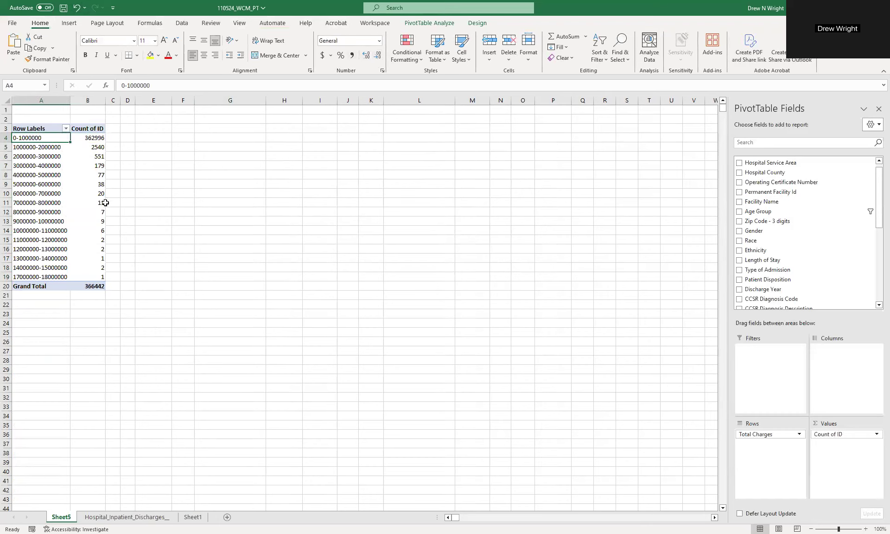
shift+click(42, 276)
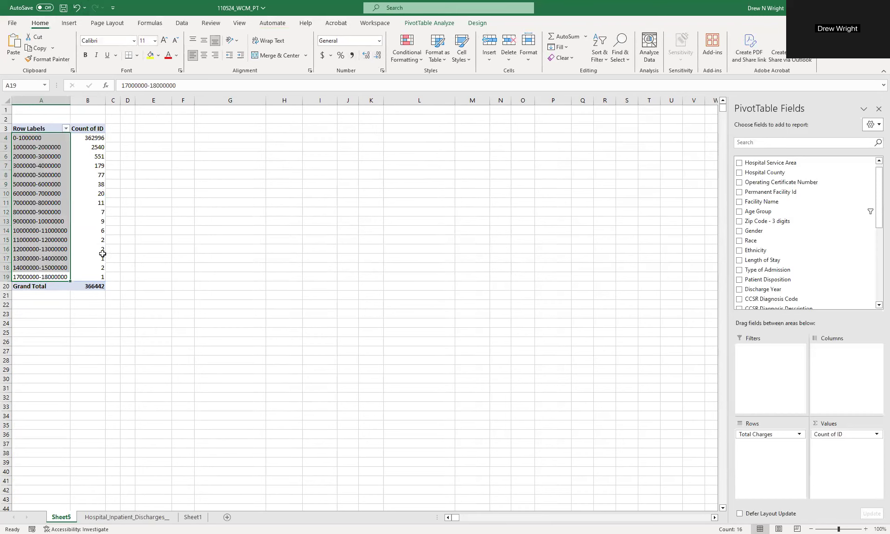
click(135, 240)
click(52, 224)
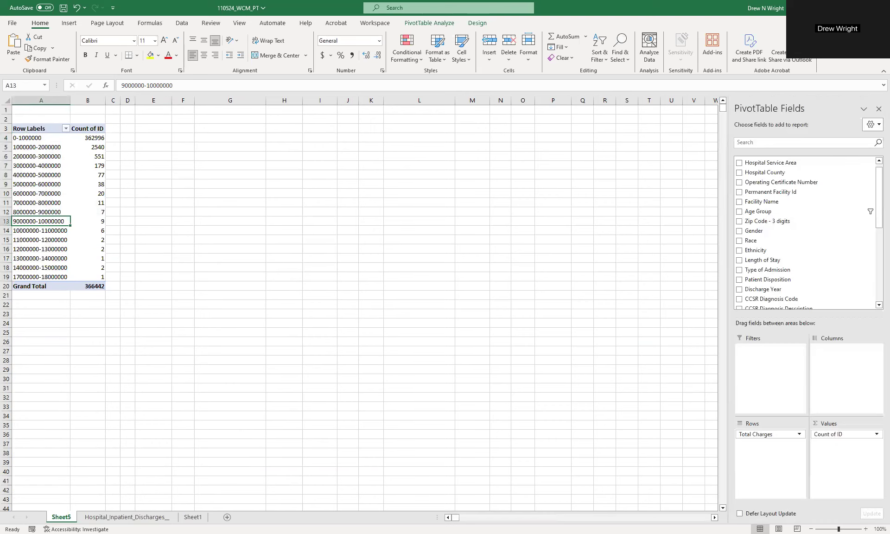
click(135, 518)
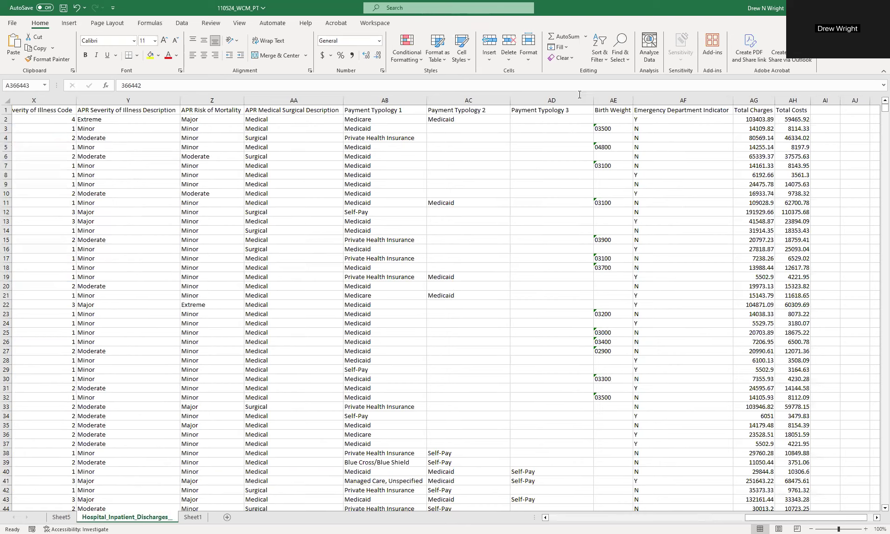
drag(805, 518, 652, 518)
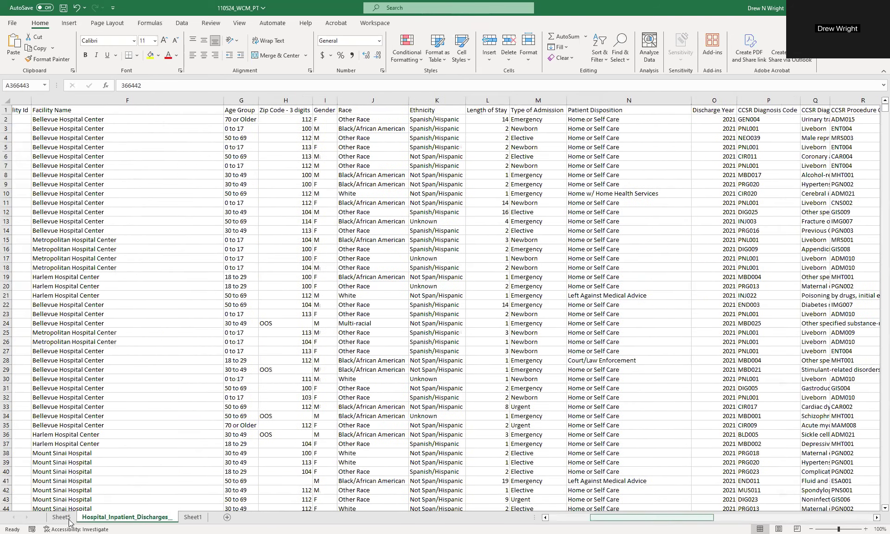
click(64, 518)
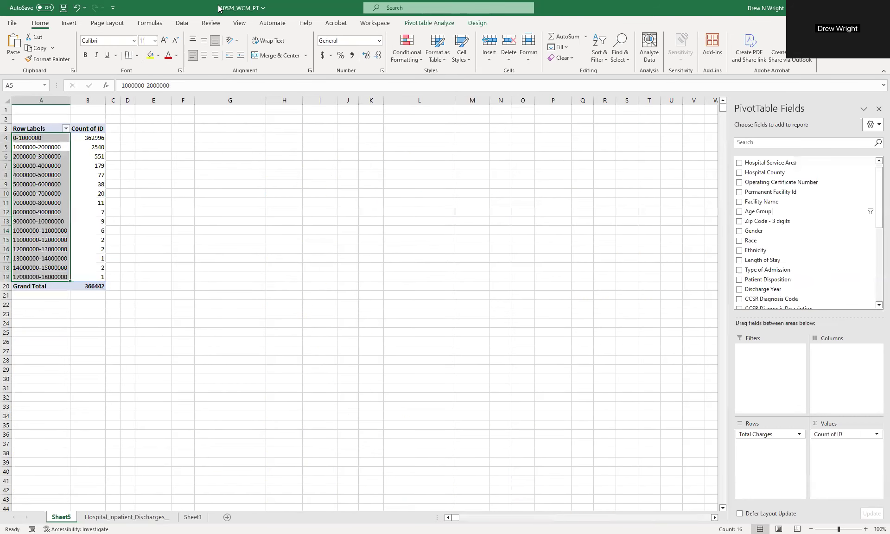
click(438, 23)
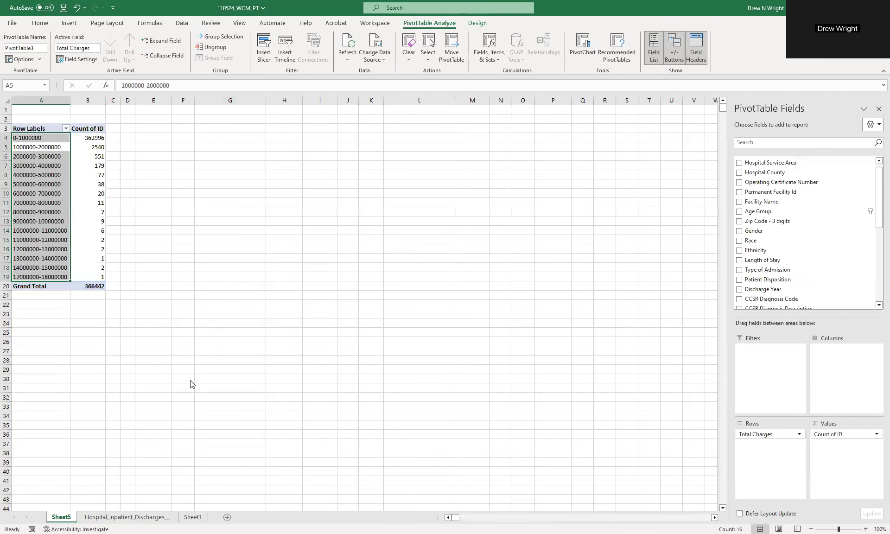
click(126, 517)
click(234, 119)
click(242, 259)
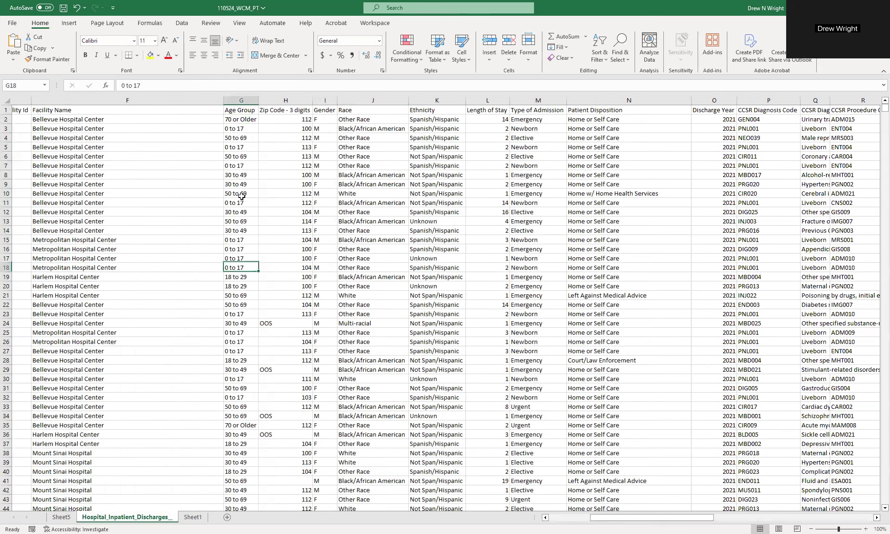
key(Up)
key(Up)
key(Up)
key(Up)
key(Up)
key(Up)
key(Up)
key(Up)
key(Up)
key(Up)
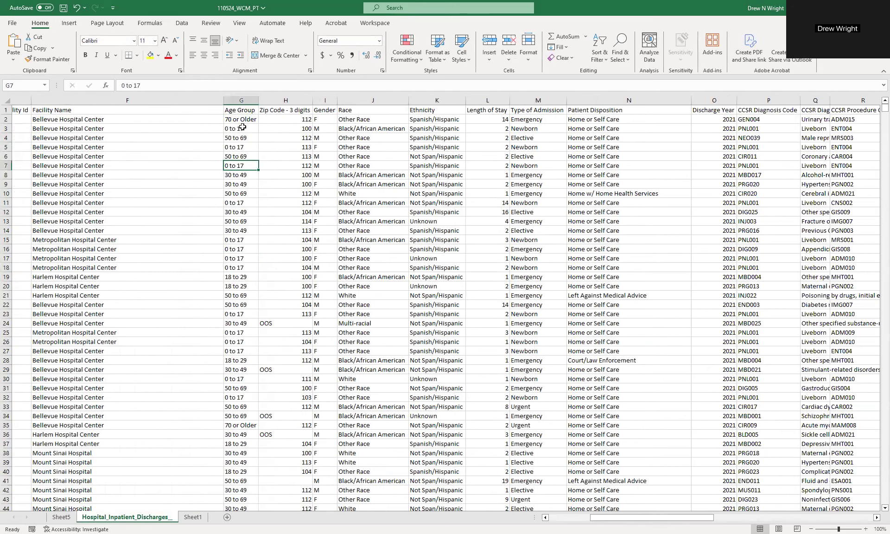
key(Up)
key(Up)
key(Up)
key(Up)
key(Up)
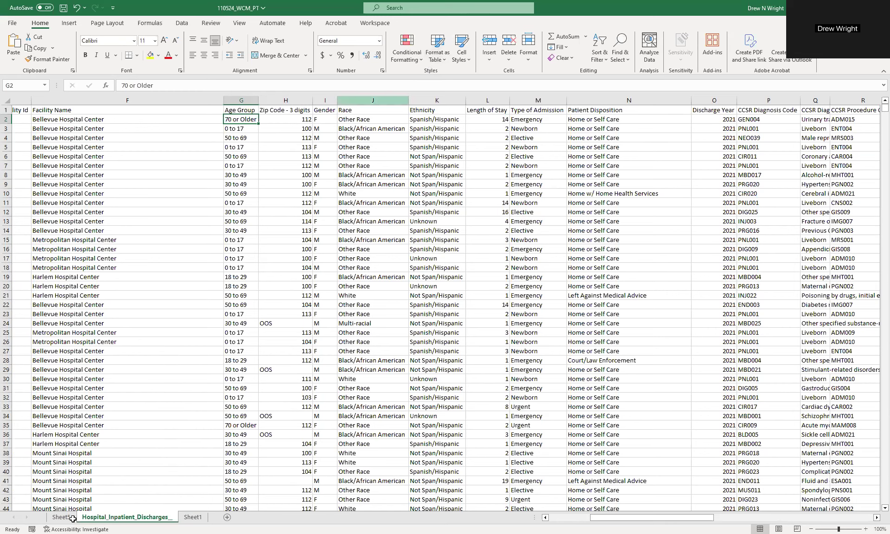
- On Sheet5, move through the pivot's charge range labels
click(54, 517)
key(Right)
key(Left)
key(Up)
key(Up)
key(Up)
key(Up)
key(Up)
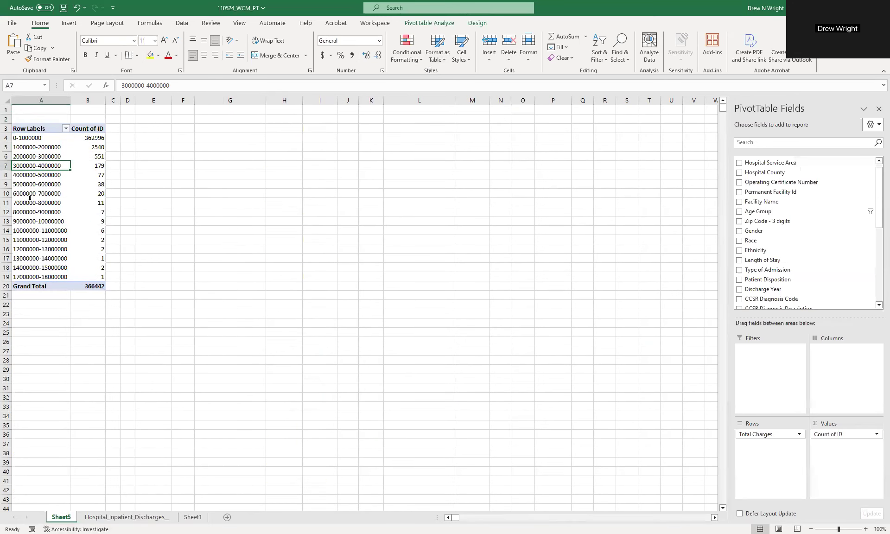
click(31, 199)
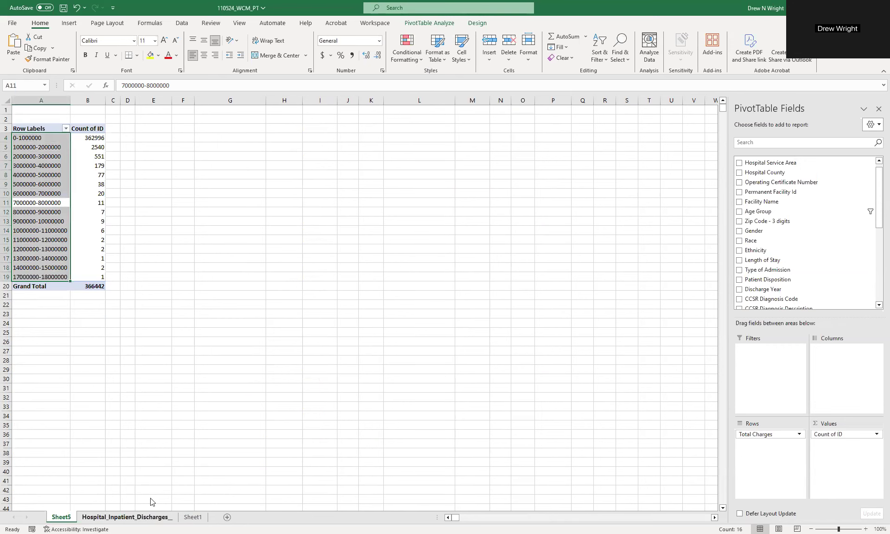
- On the discharges data sheet, check the Total Charges and Total Costs columns AG–AH
click(143, 517)
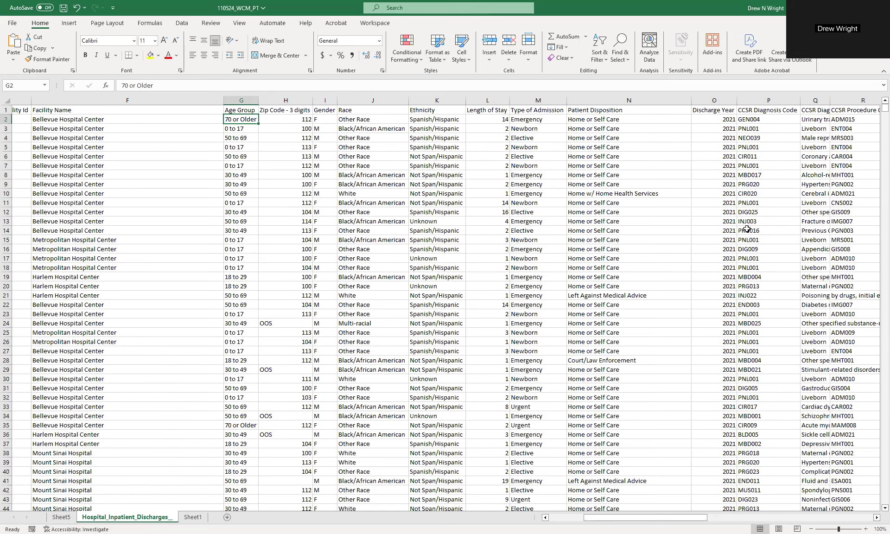
drag(663, 518, 857, 236)
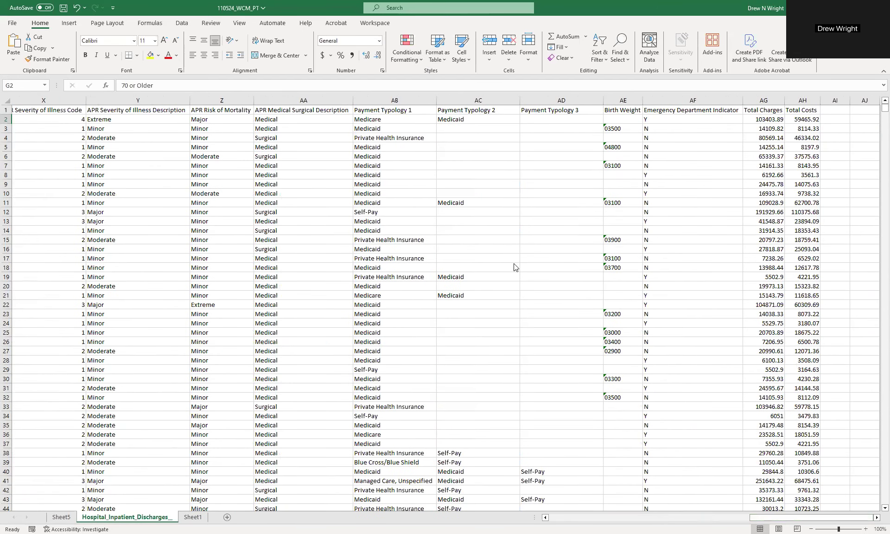
click(524, 232)
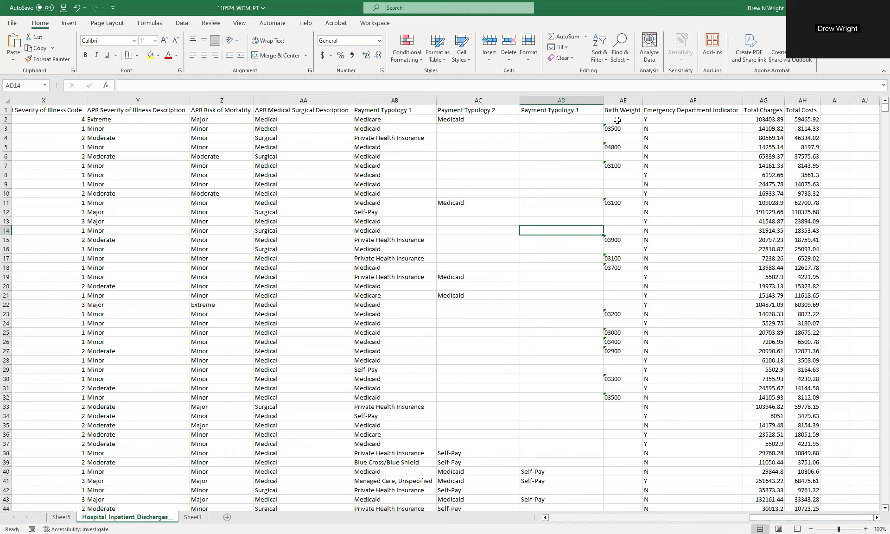
click(617, 120)
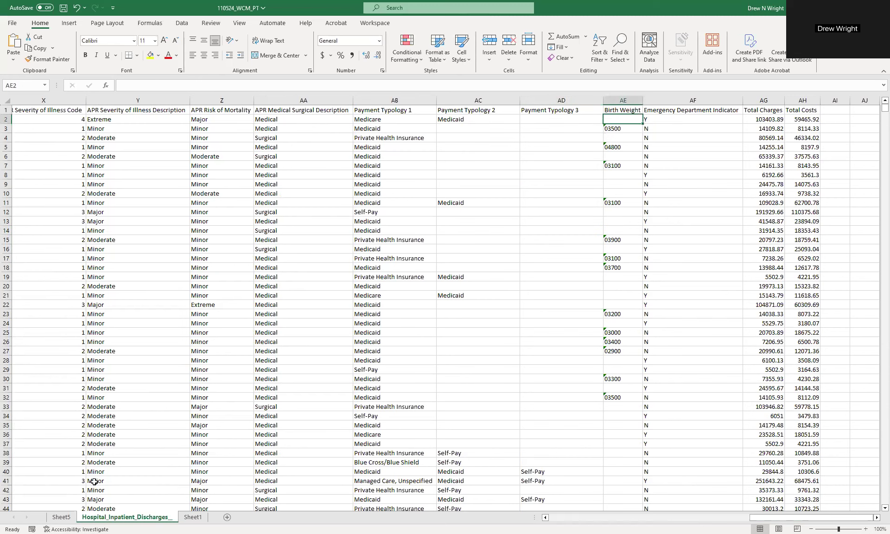
- Return to the Sheet5 pivot and scroll the PivotTable Fields list
click(61, 516)
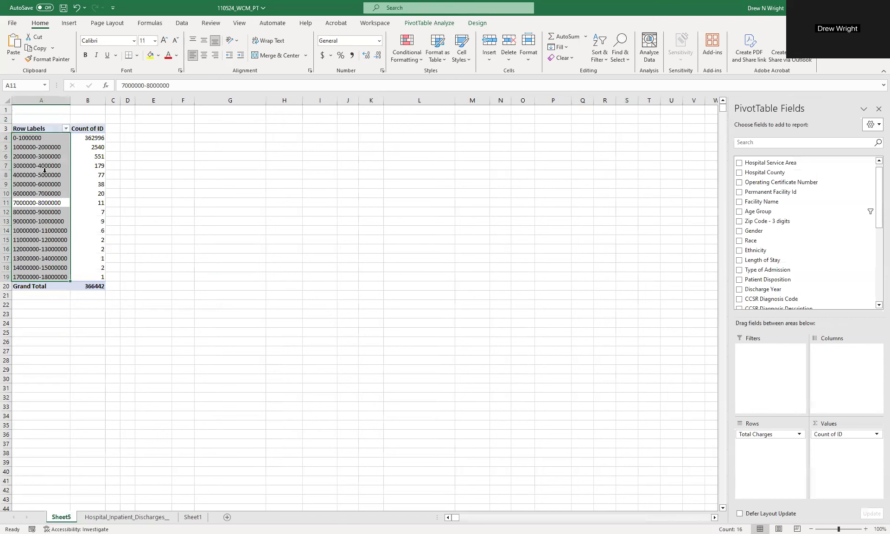
click(39, 166)
scroll(778, 283, down, 10)
scroll(779, 284, down, 1)
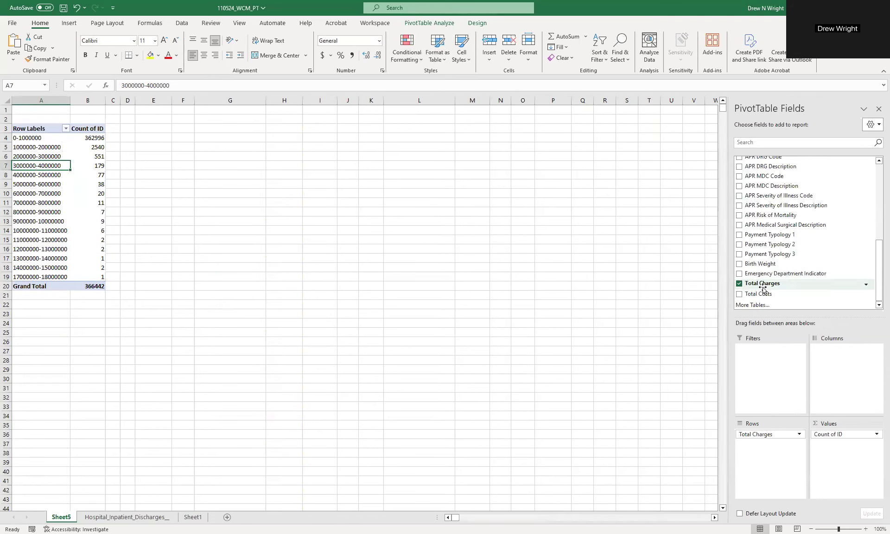
- Remove Total Charges and Count of ID, and use Facility Name as the pivot rows
drag(797, 432, 517, 371)
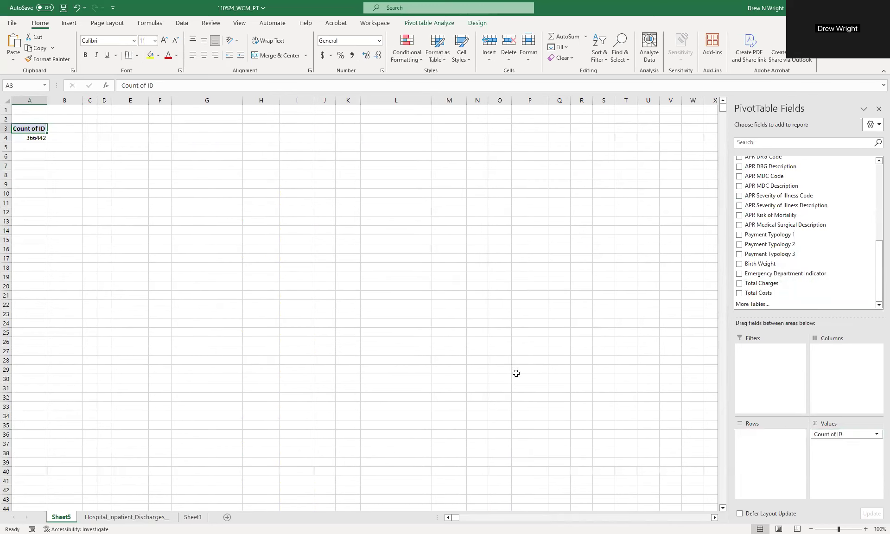
drag(99, 189, 102, 190)
scroll(774, 258, up, 7)
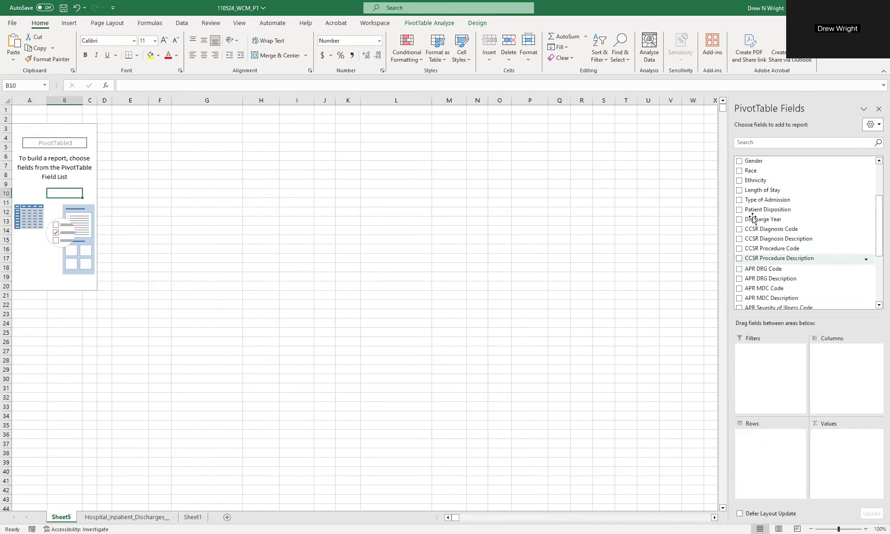
drag(762, 207, 801, 200)
click(800, 205)
- Add Birth Weight to Values and step through the Count of Birth Weight per facility
scroll(797, 188, down, 4)
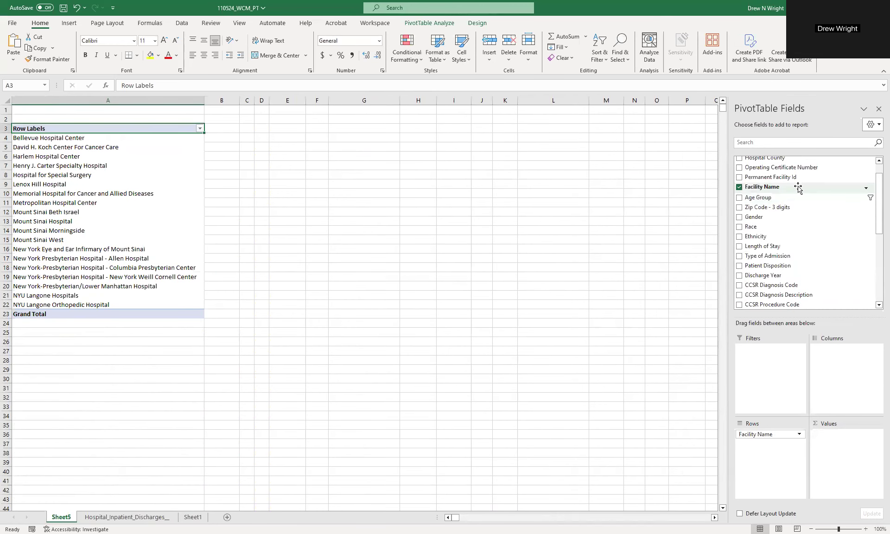
scroll(796, 199, down, 3)
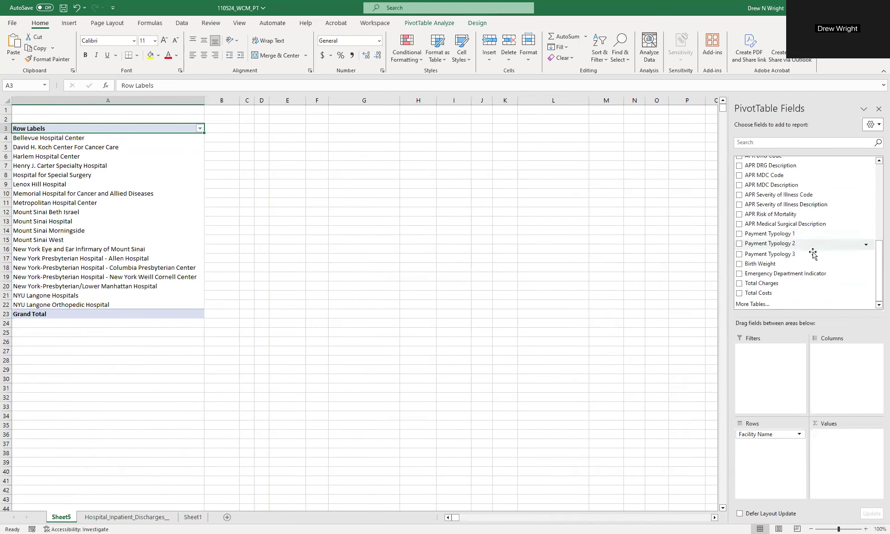
drag(788, 268, 845, 482)
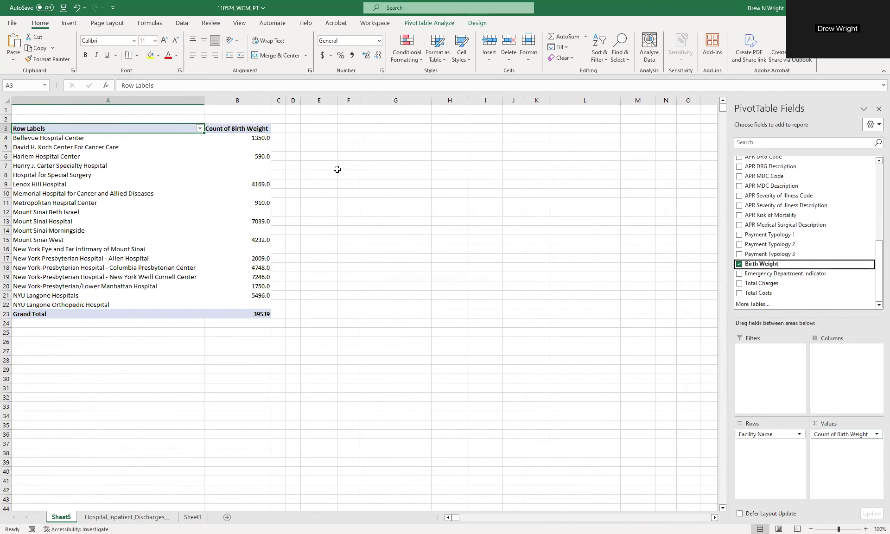
click(81, 147)
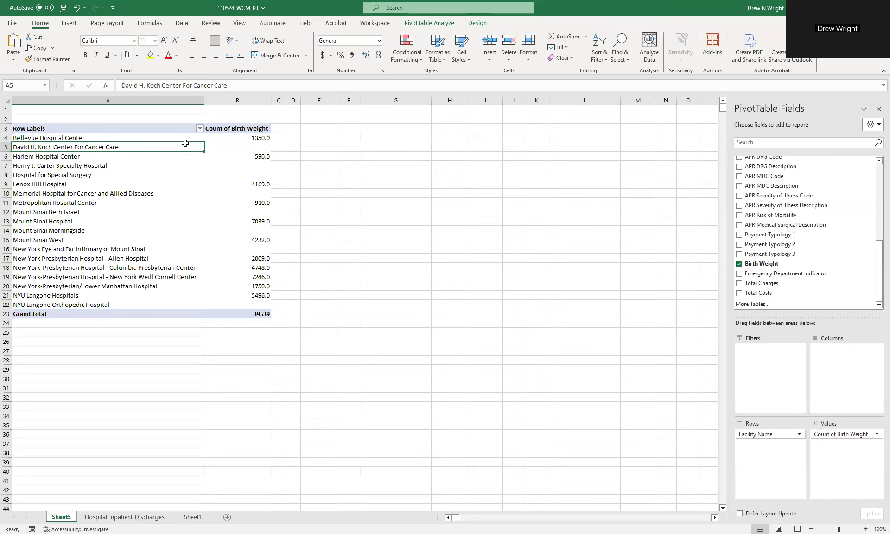
key(Right)
key(Down)
key(Down)
key(Down)
key(Down)
key(Down)
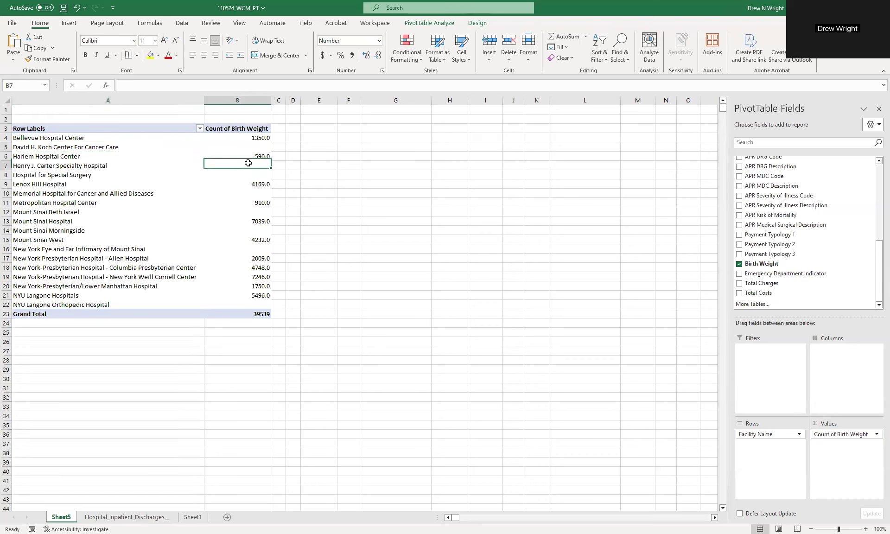
key(Down)
key(Down)
key(Down)
key(Down)
- Browse the facility Row Labels filter unchanged, then put Birth Weight in the Filters area
click(197, 128)
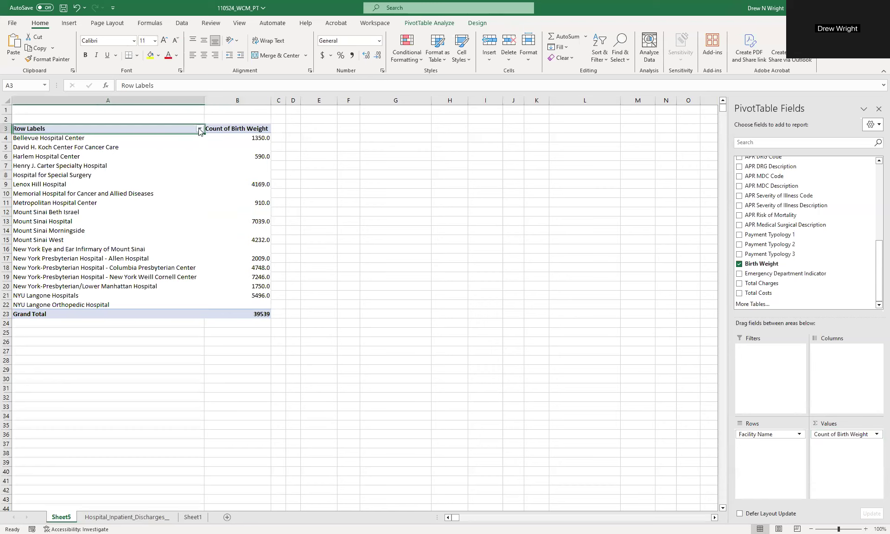
click(200, 128)
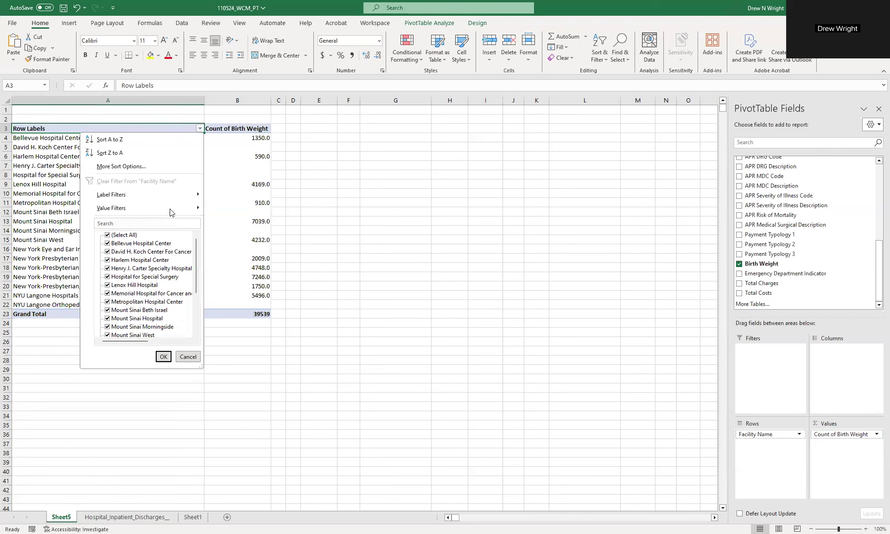
mouse_move(170, 212)
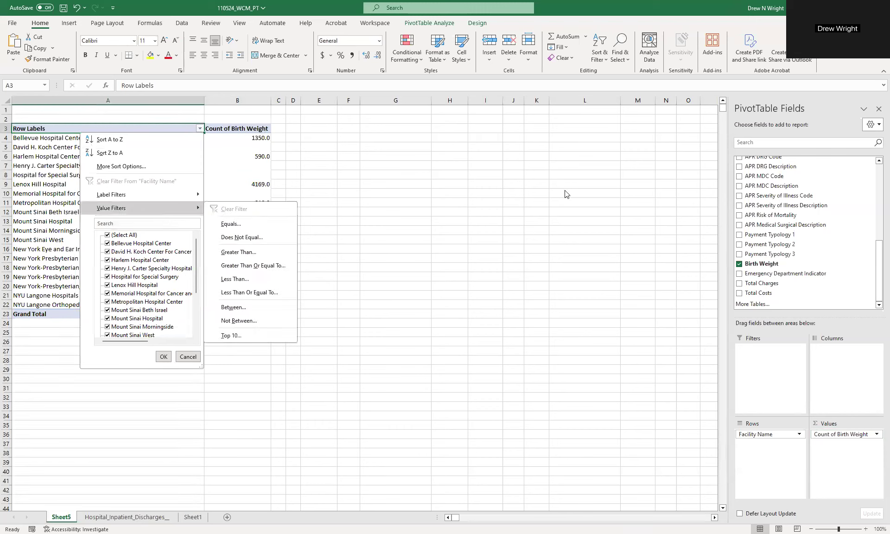
click(55, 97)
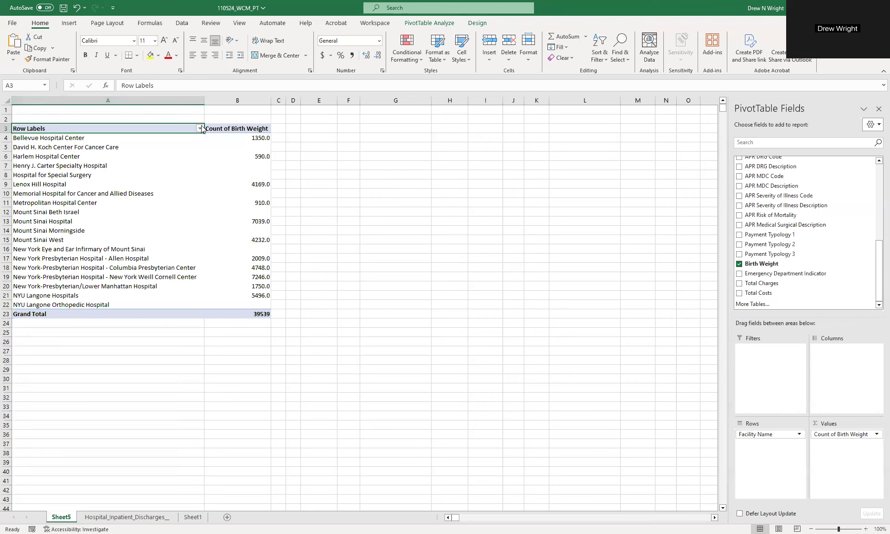
key(alt+Down)
mouse_move(197, 250)
mouse_down()
mouse_move(199, 315)
mouse_move(199, 234)
mouse_up()
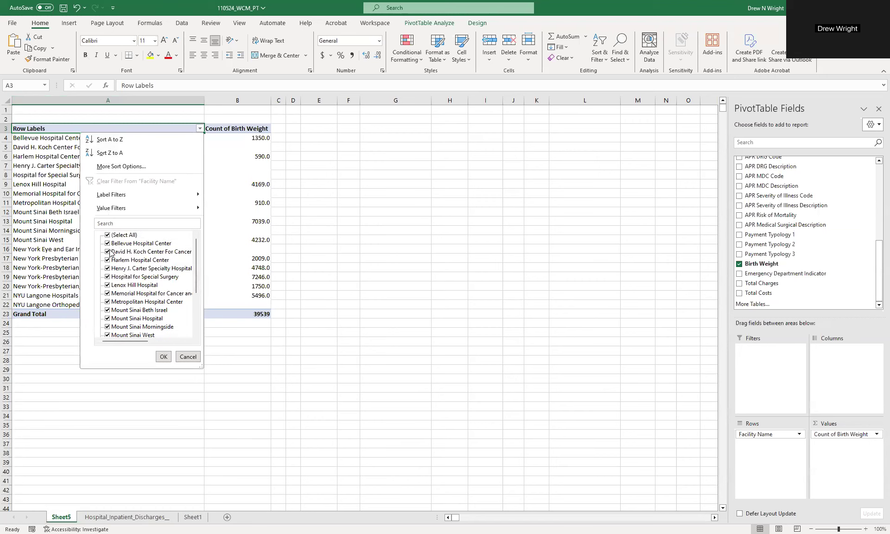
click(379, 221)
drag(762, 263, 782, 385)
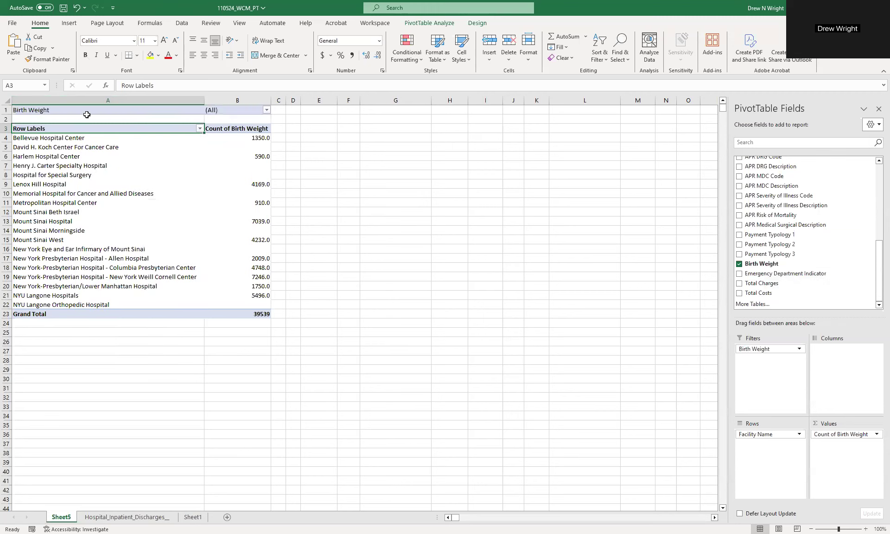
- Set the Birth Weight filter to multiple items with (blank) unticked
click(267, 110)
scroll(207, 211, down, 13)
click(164, 250)
click(174, 232)
click(230, 265)
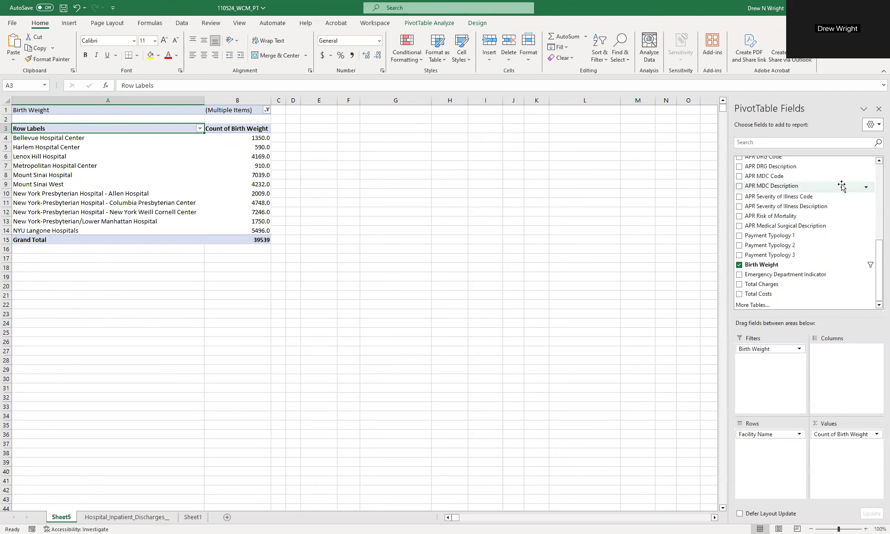
- Inspect Birth Weight cells on the data sheet, then return to Sheet5
click(143, 517)
click(470, 146)
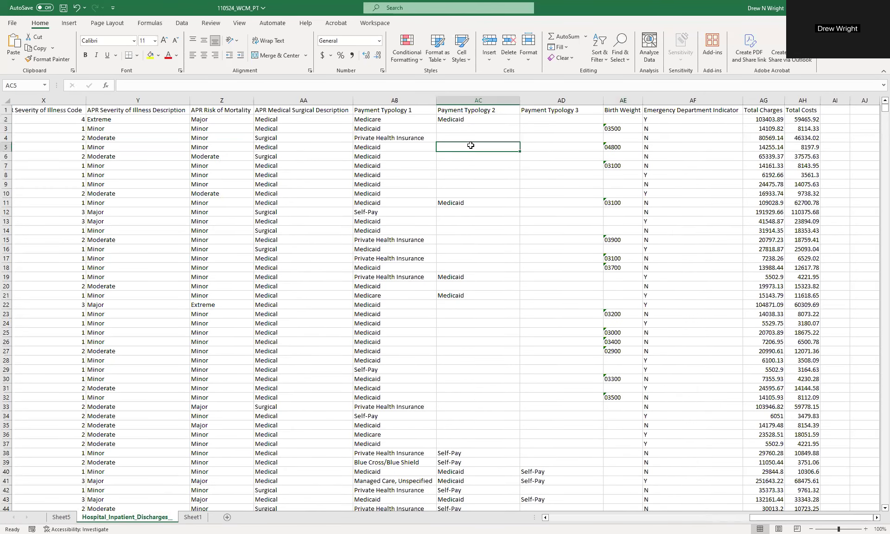
click(475, 129)
drag(763, 518, 797, 512)
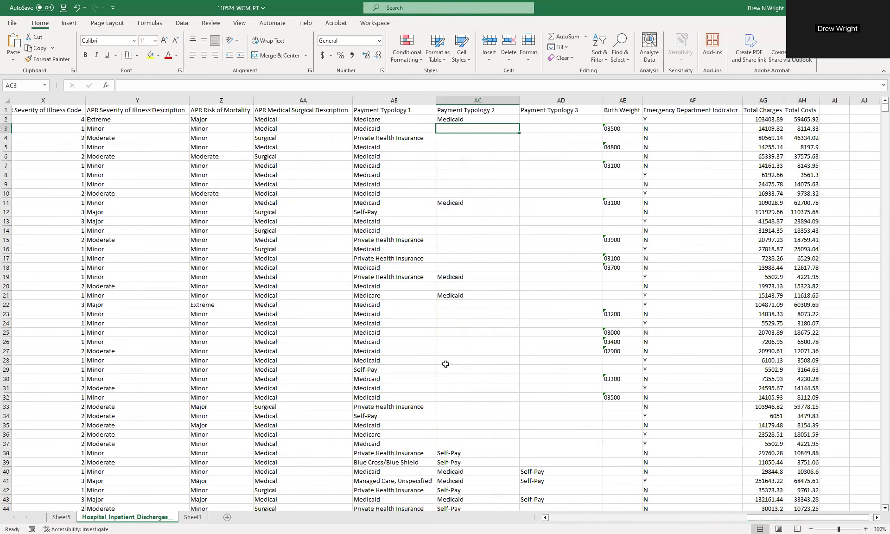
click(60, 517)
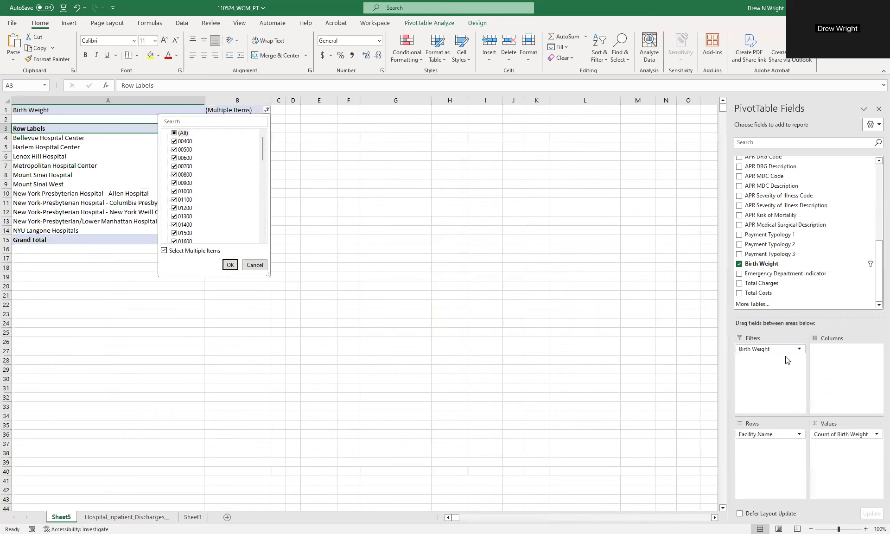
- Close the Birth Weight and Row Labels dropdowns unchanged and drag Birth Weight out of Filters
scroll(200, 207, down, 5)
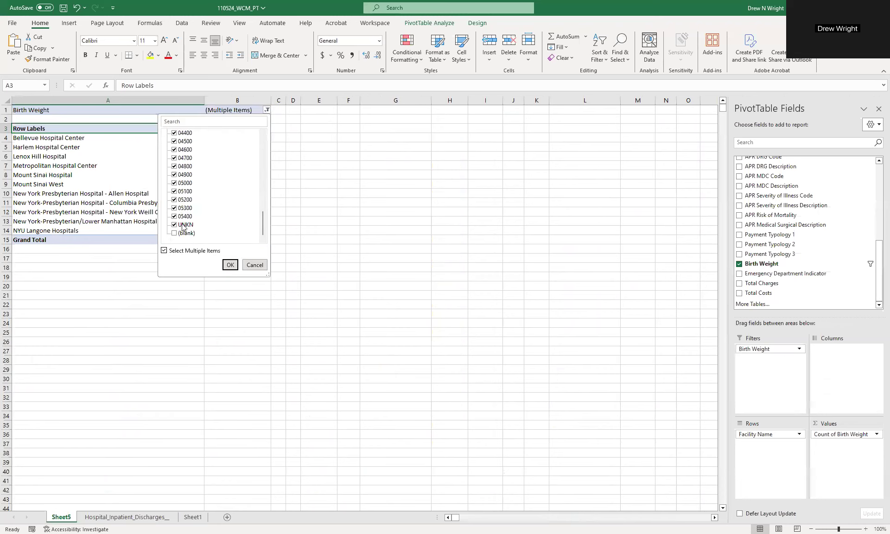
click(251, 267)
click(100, 169)
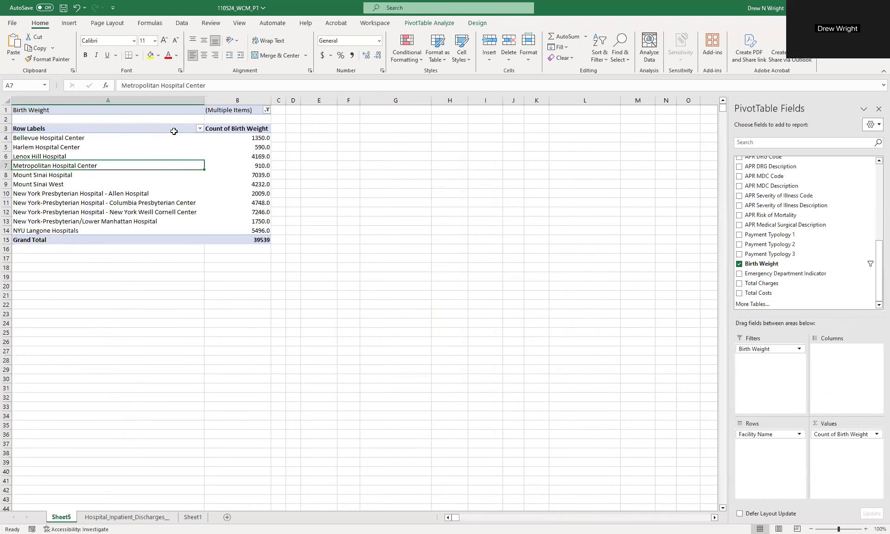
click(199, 128)
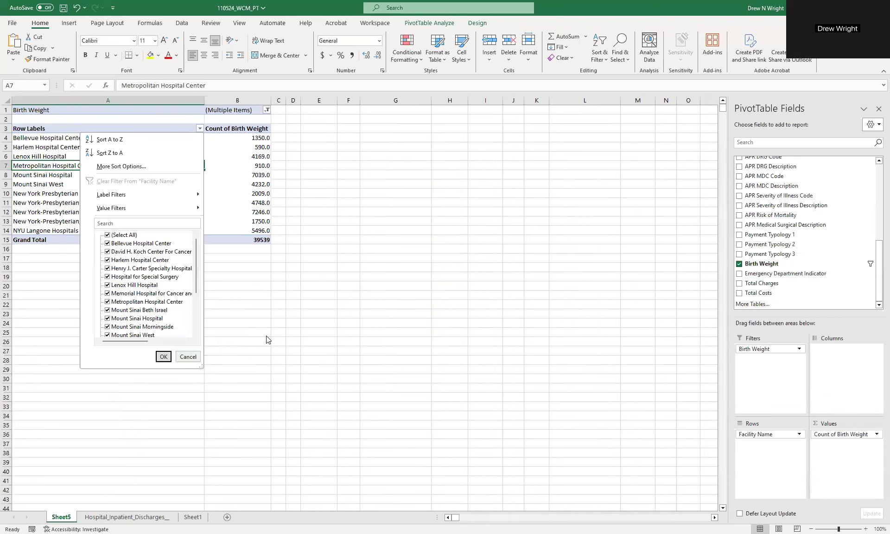
click(188, 358)
drag(760, 349, 468, 309)
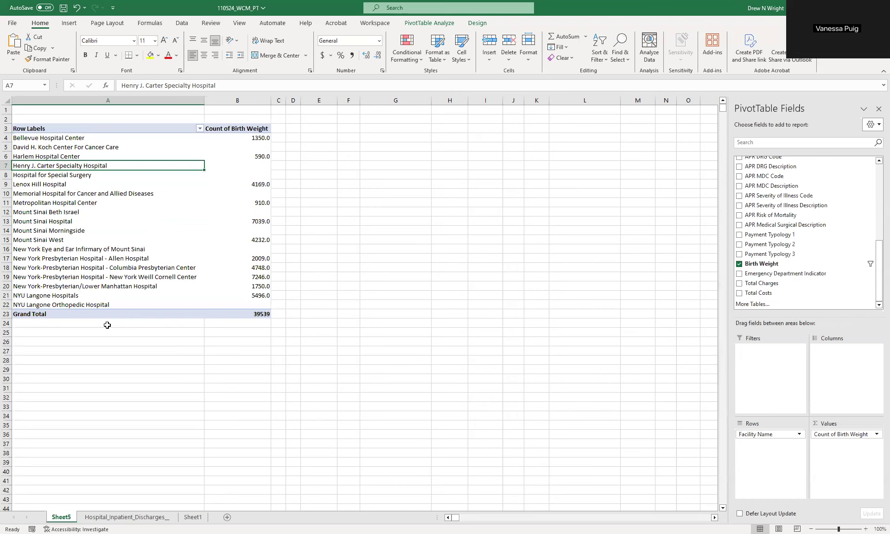
click(326, 270)
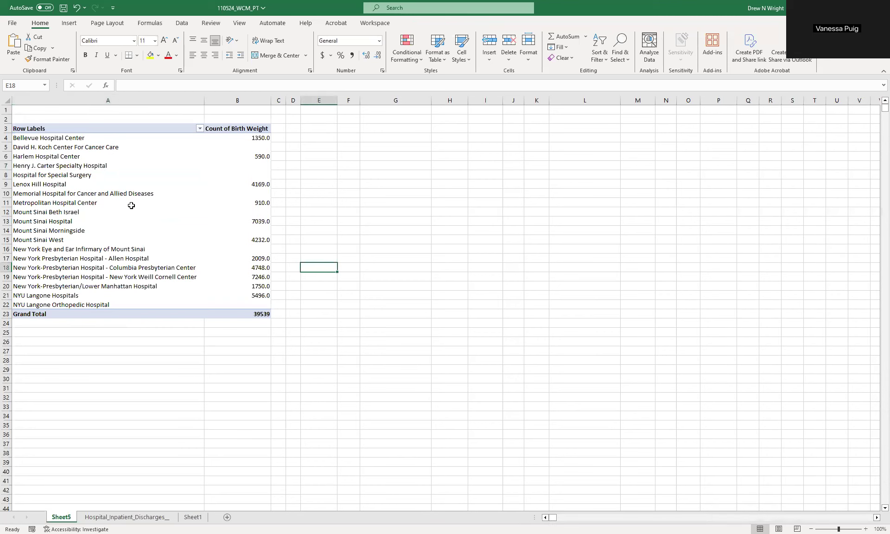
click(24, 169)
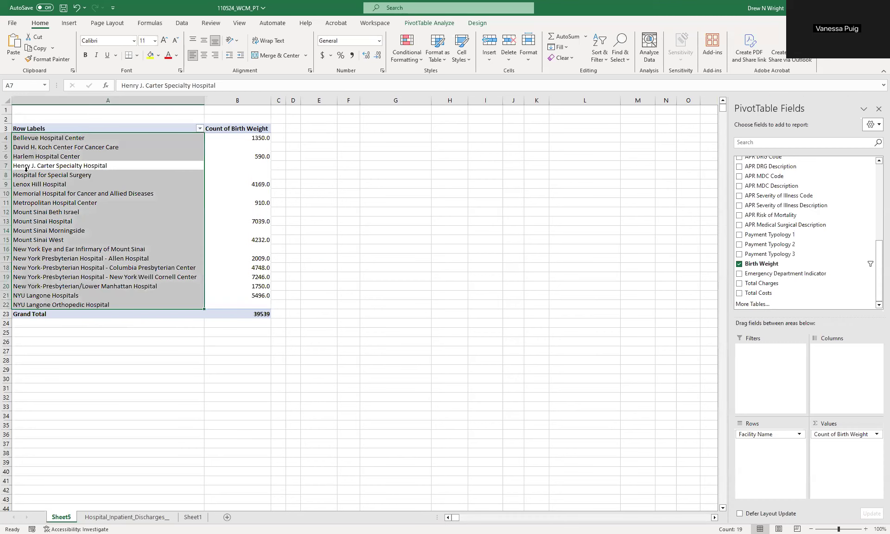
click(113, 112)
click(117, 160)
click(347, 202)
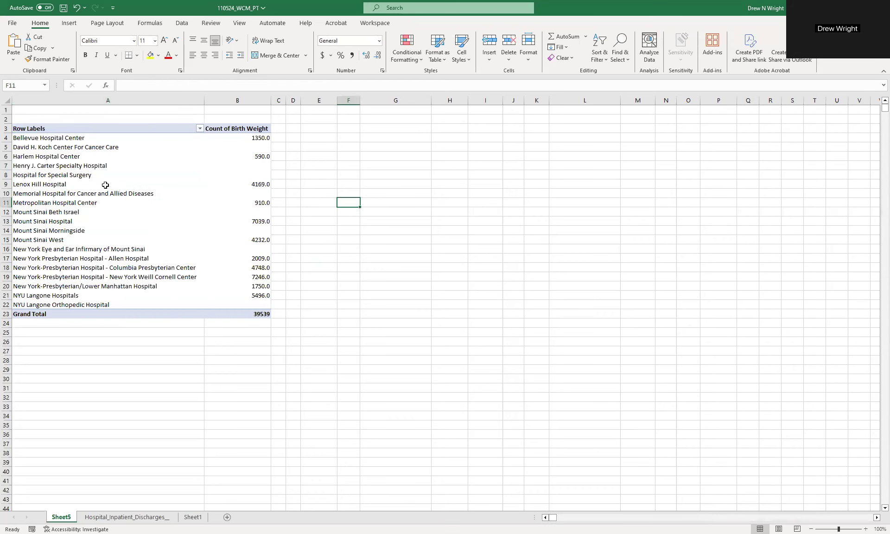
click(42, 184)
click(403, 182)
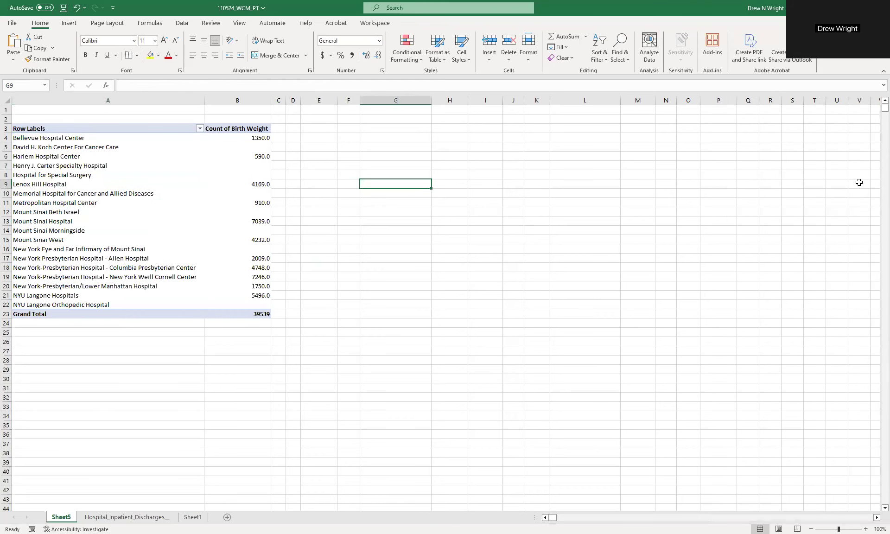
click(96, 185)
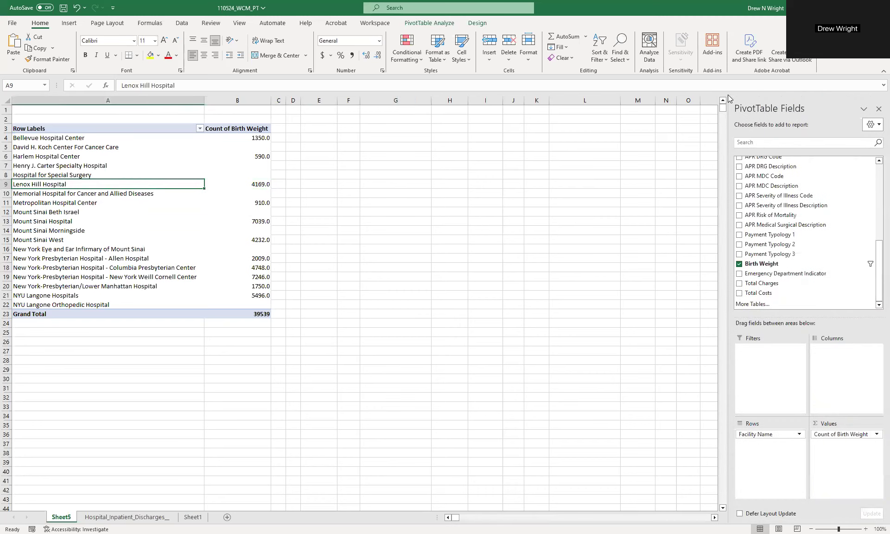
click(538, 174)
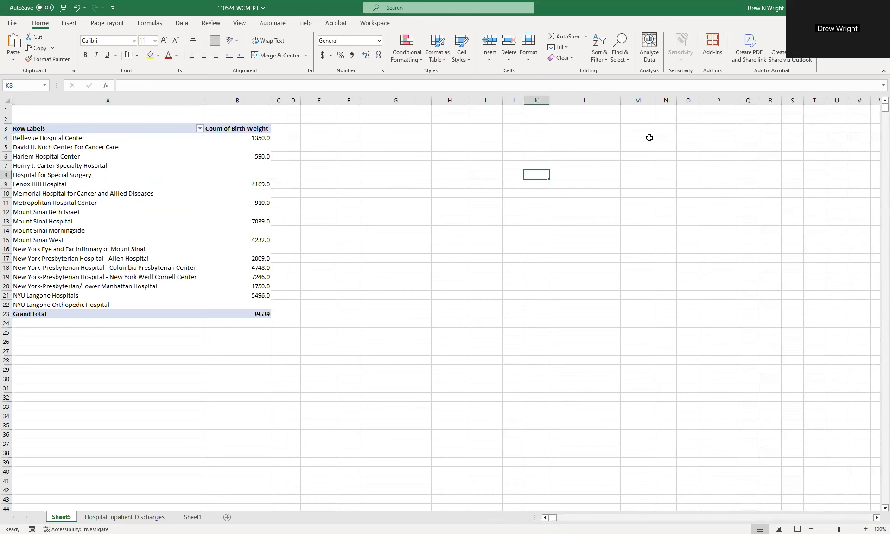
click(77, 167)
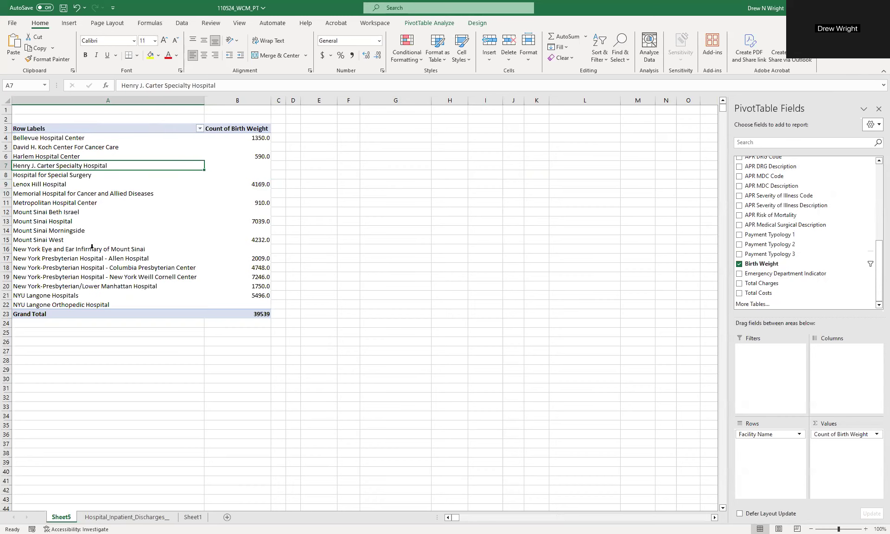
click(51, 139)
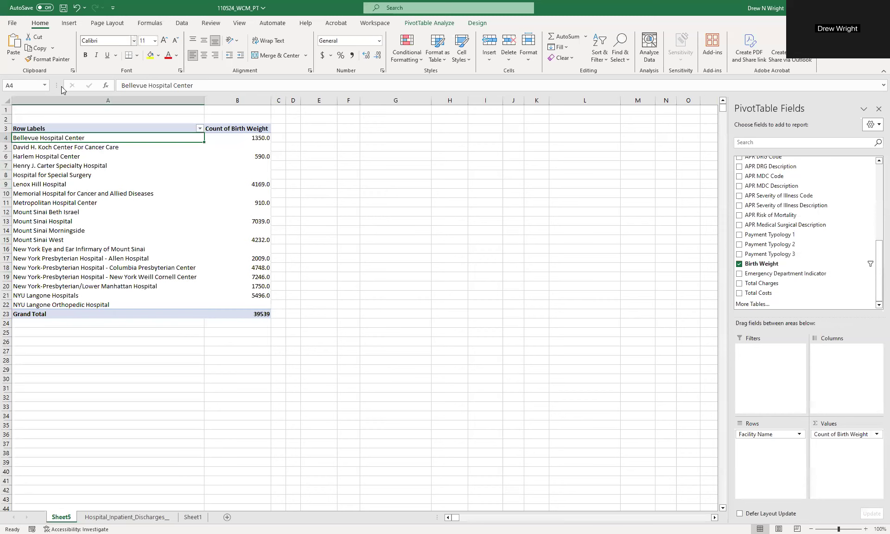
click(75, 166)
click(91, 259)
click(55, 157)
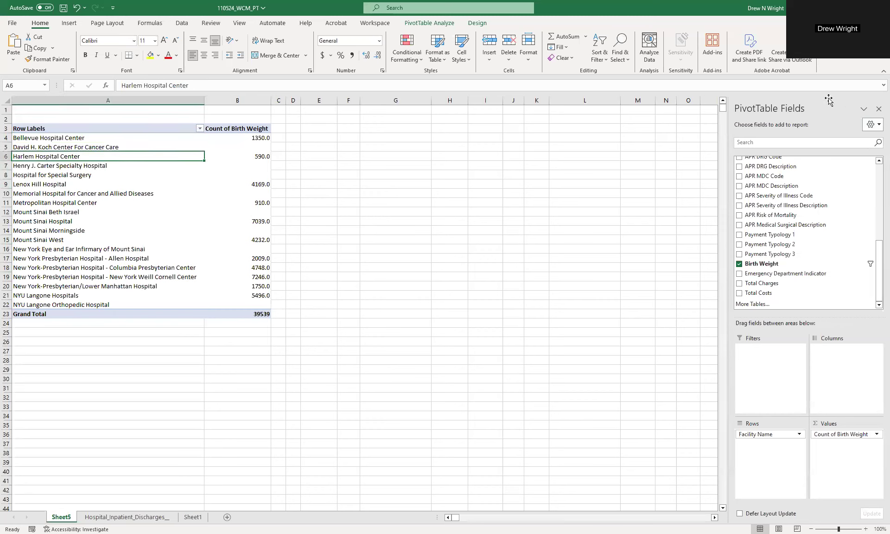
click(461, 146)
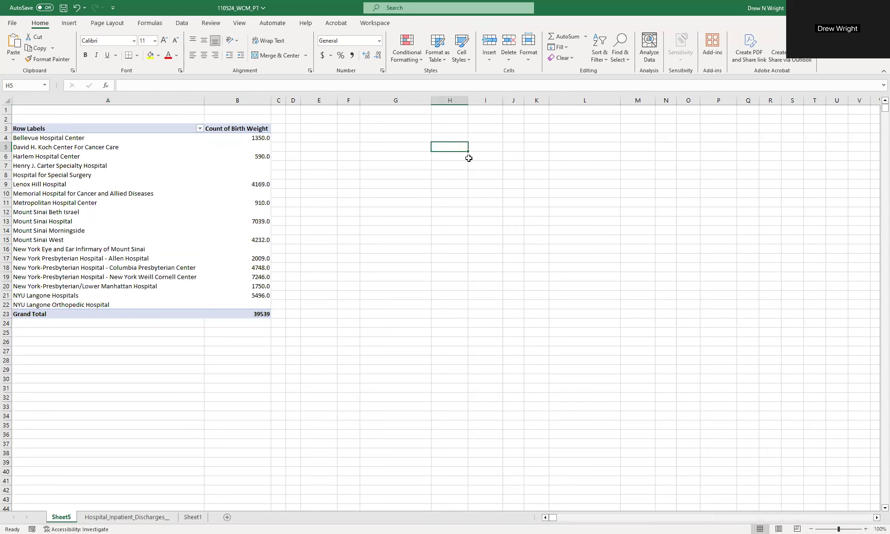
- Type 'edfjhedwqsalkjedshf' in H4 and rename the Lenox Hill Hospital label to 'fdsg'
click(452, 136)
text(edfjhedwqsalkjedshf)
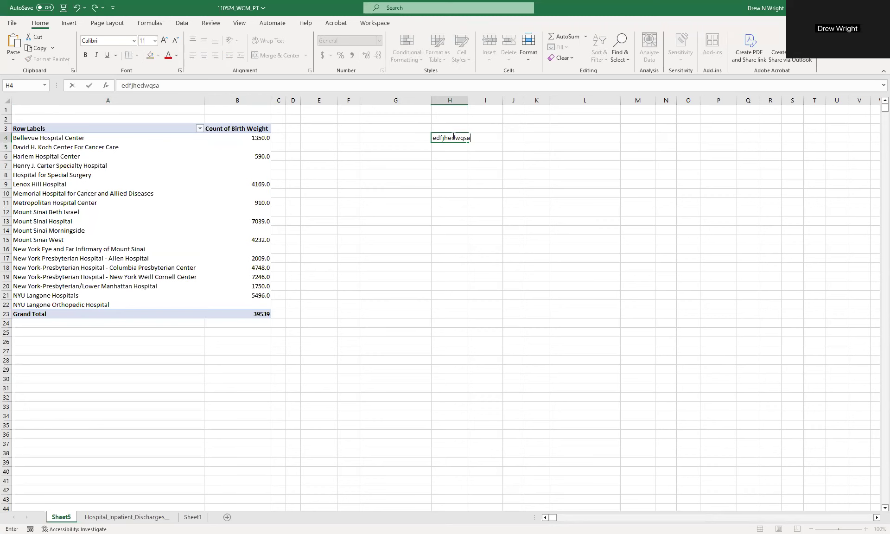
click(147, 185)
text(fdsg)
click(322, 191)
- Refresh the pivot table from PivotTable Analyze and recheck the renamed label in A9
click(194, 173)
click(365, 149)
click(176, 176)
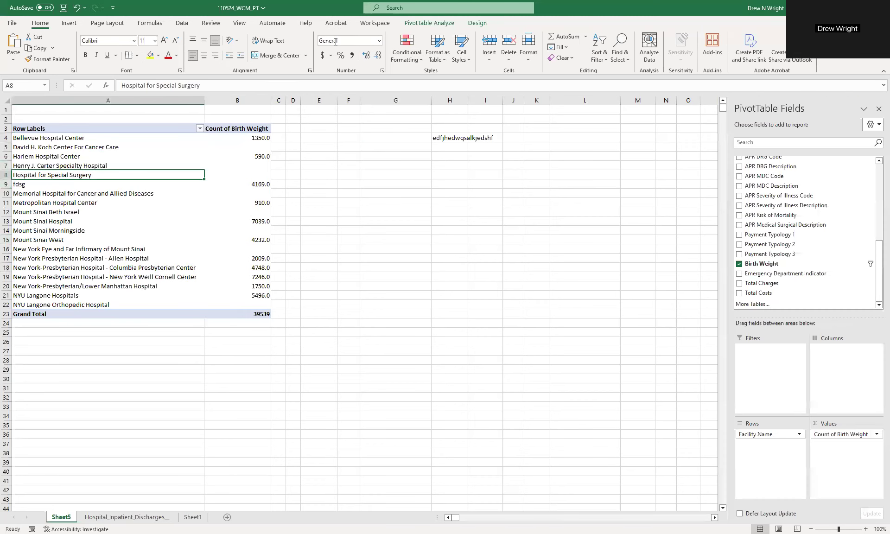
click(429, 22)
click(348, 44)
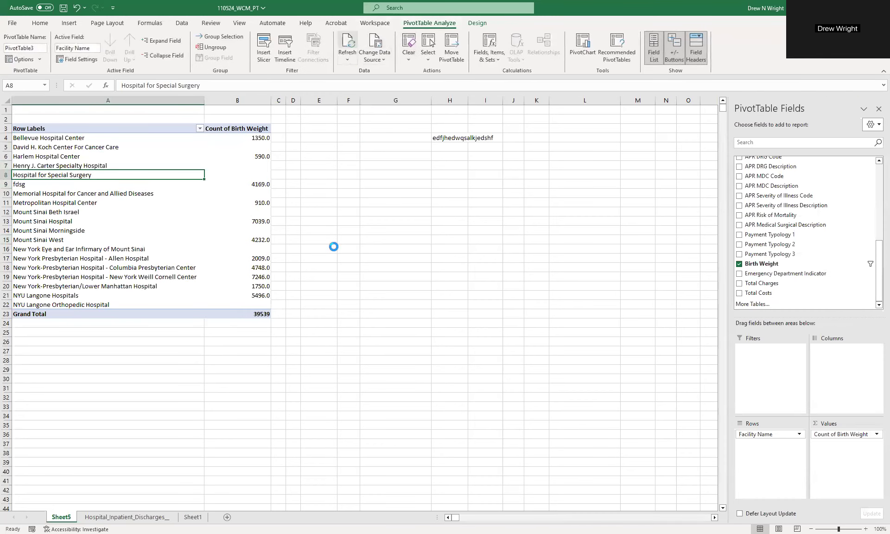
click(324, 242)
click(349, 193)
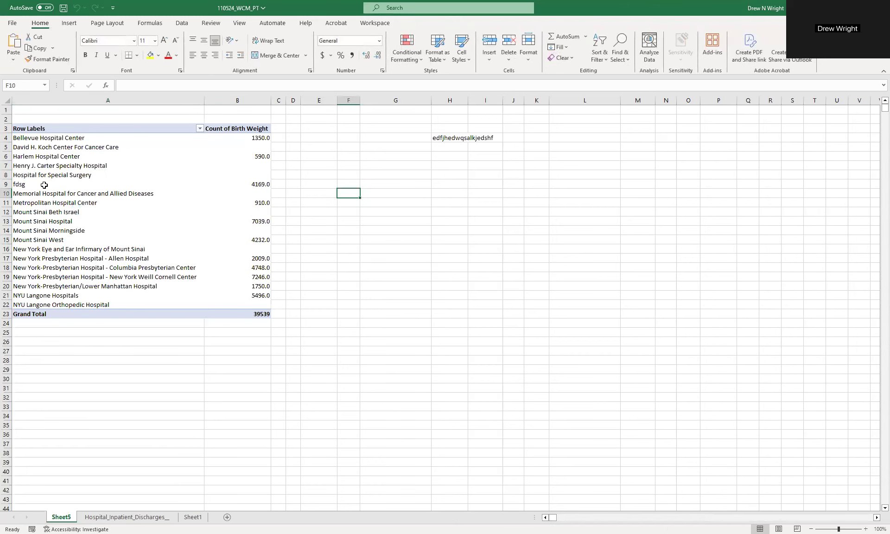
click(176, 185)
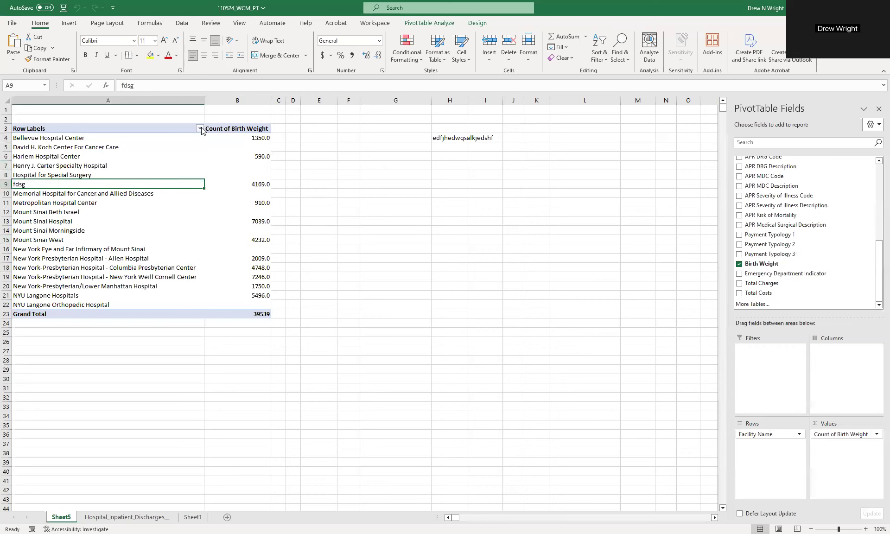
mouse_move(841, 434)
mouse_down()
mouse_move(548, 356)
mouse_move(765, 272)
mouse_move(828, 431)
mouse_up()
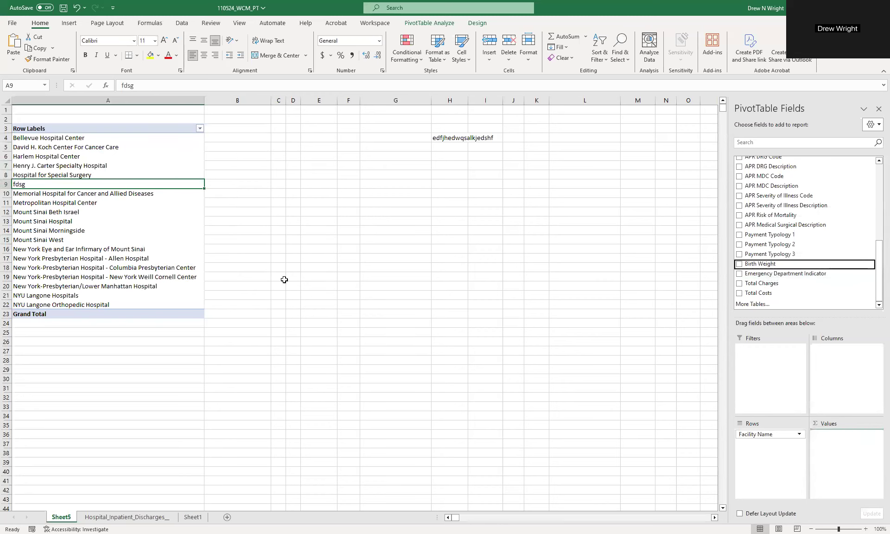
click(350, 257)
key(ctrl+z)
key(ctrl+z)
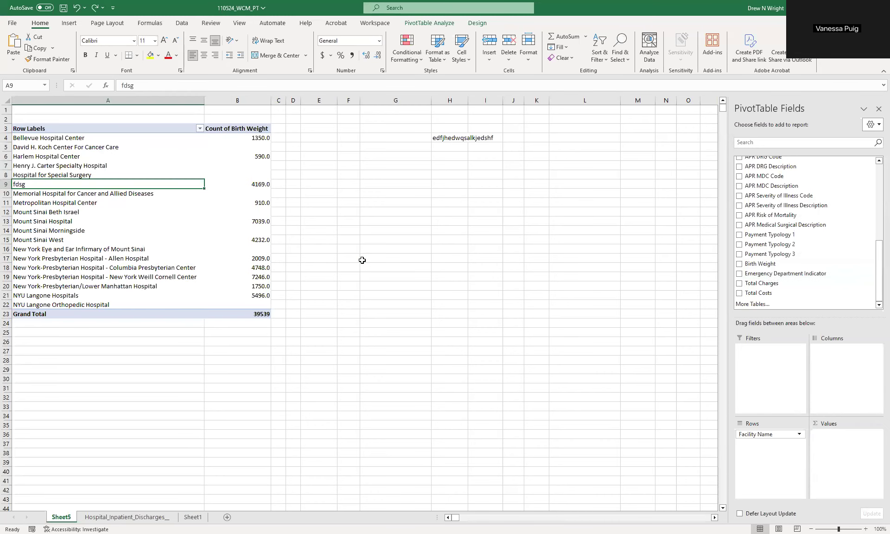
click(60, 203)
click(27, 182)
double_click(127, 85)
key(BackSpace)
key(Return)
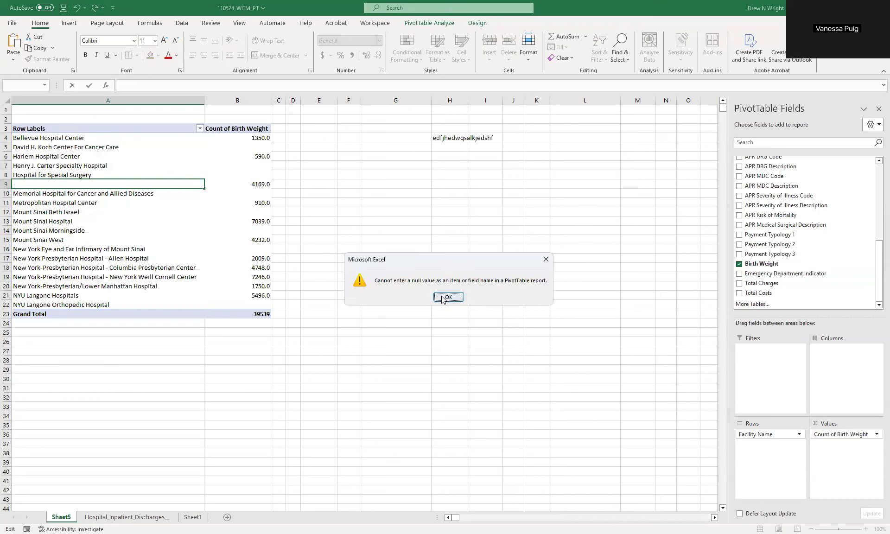
click(455, 298)
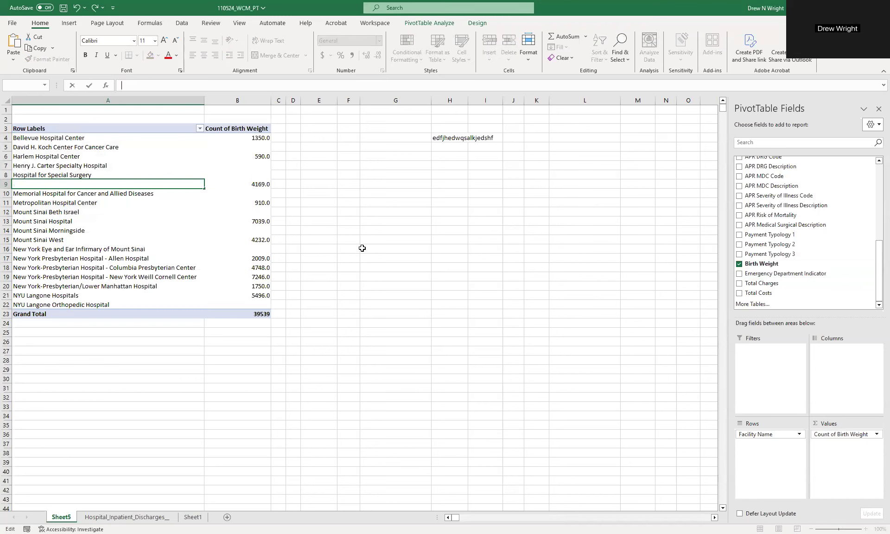
click(362, 248)
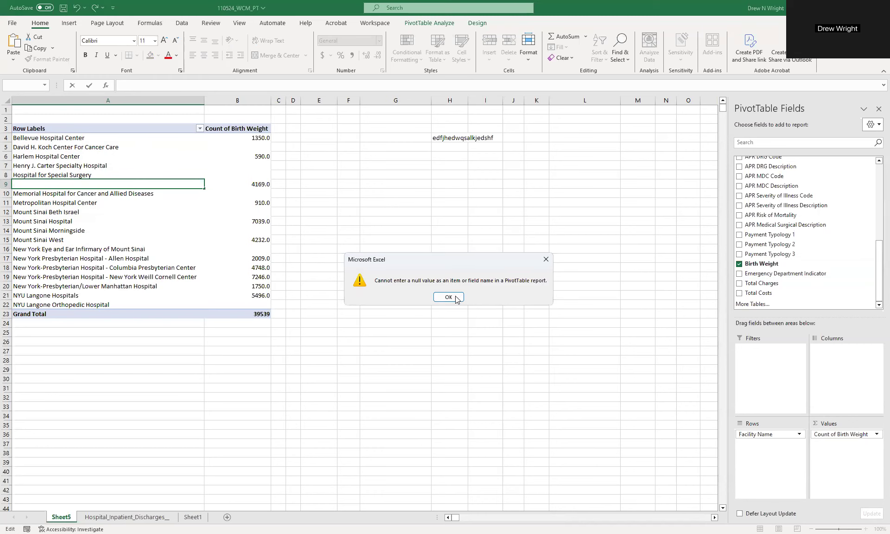
click(449, 297)
click(429, 23)
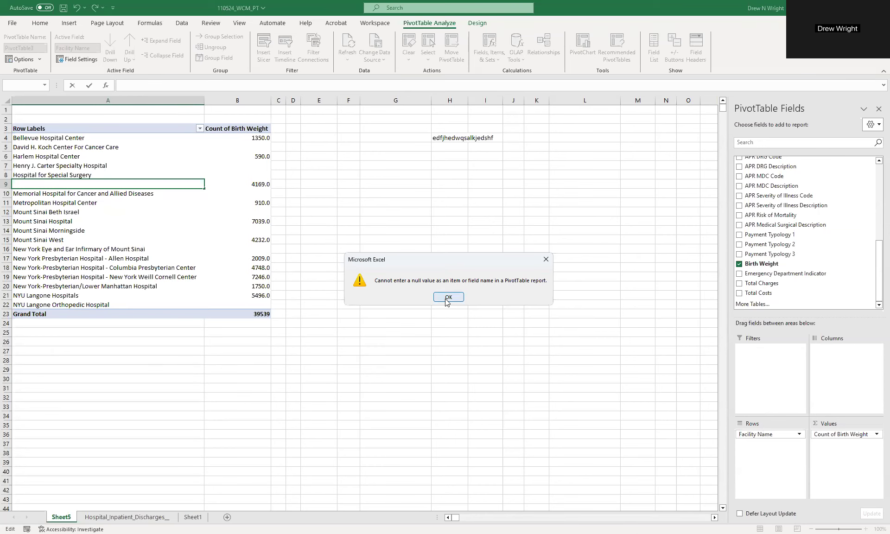
click(448, 297)
click(131, 137)
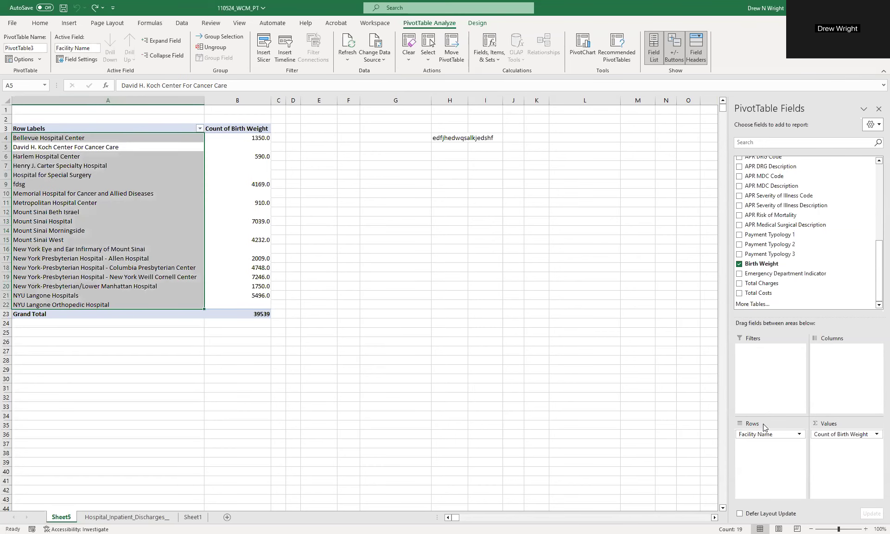
- Remove Count of Birth Weight, delete H4's stray text, and switch to the Hospital_Inpatient_Discharges sheet
drag(823, 433, 482, 289)
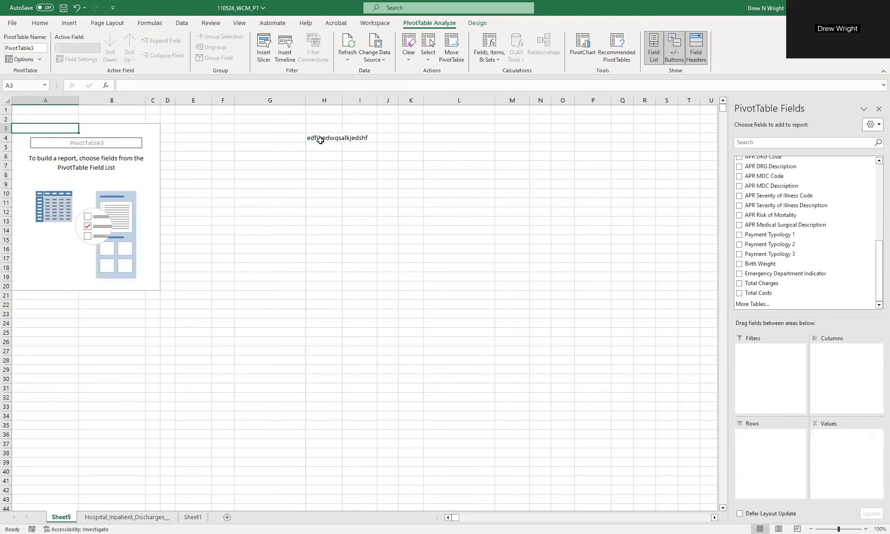
click(319, 138)
key(Delete)
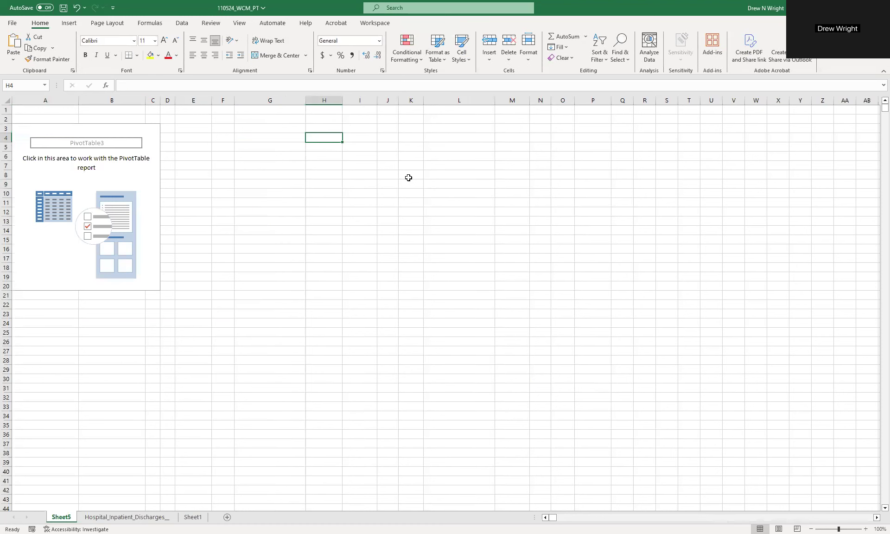
key(Left)
key(Down)
key(Down)
key(Left)
key(Left)
key(Left)
key(Left)
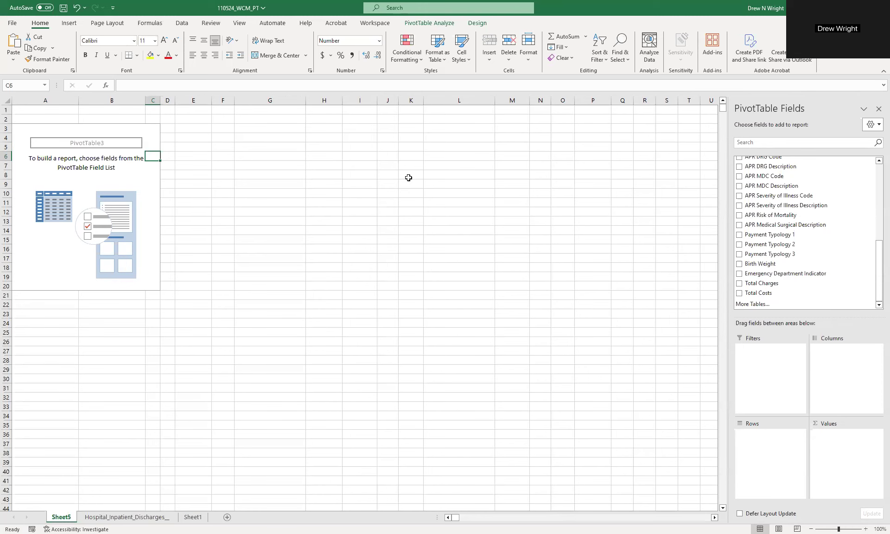
click(135, 516)
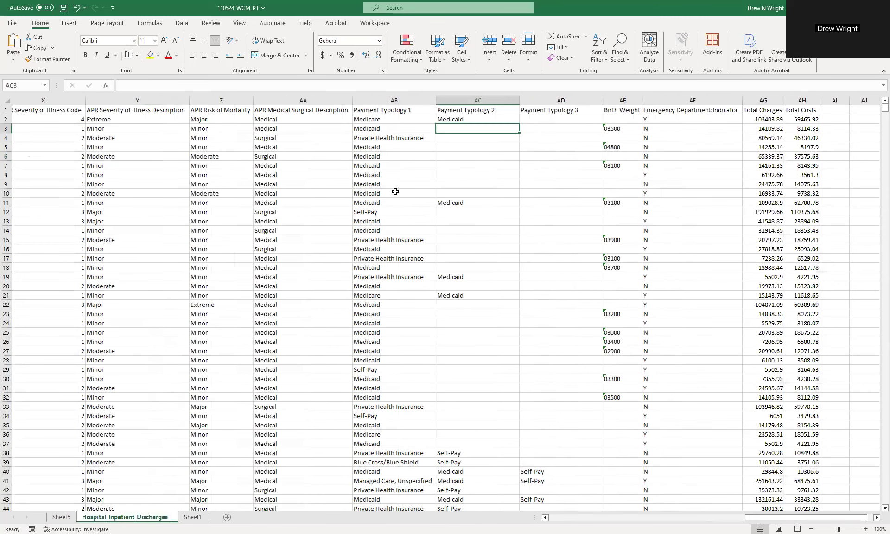
- Return to Sheet5 and select inside the empty PivotTable3 to bring up its field list
click(70, 518)
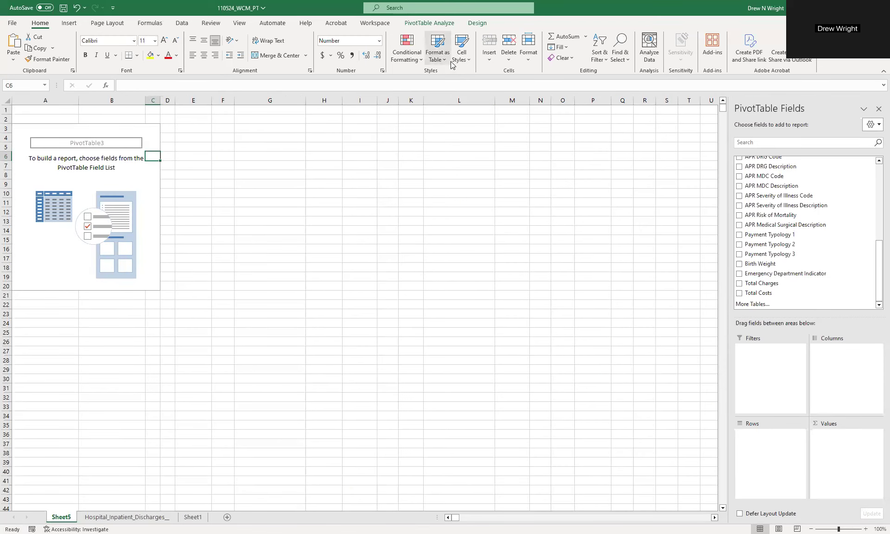
click(414, 186)
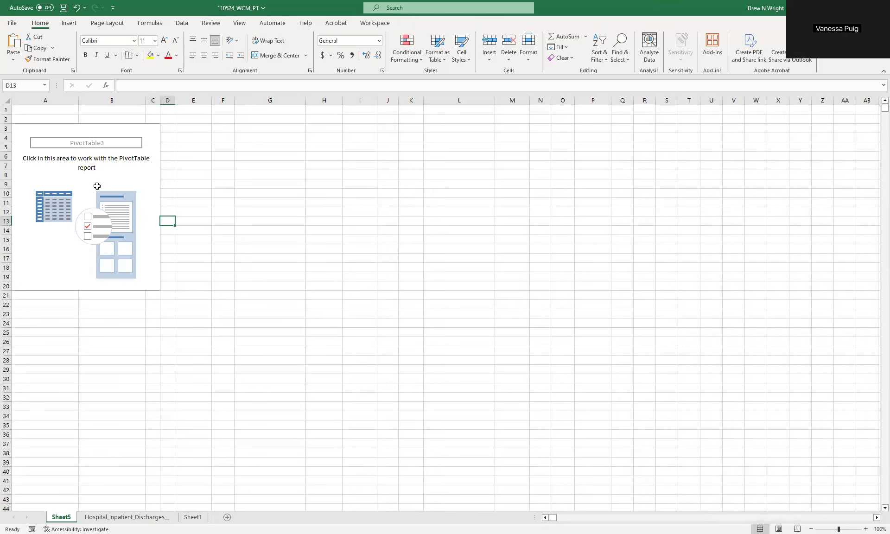
click(98, 186)
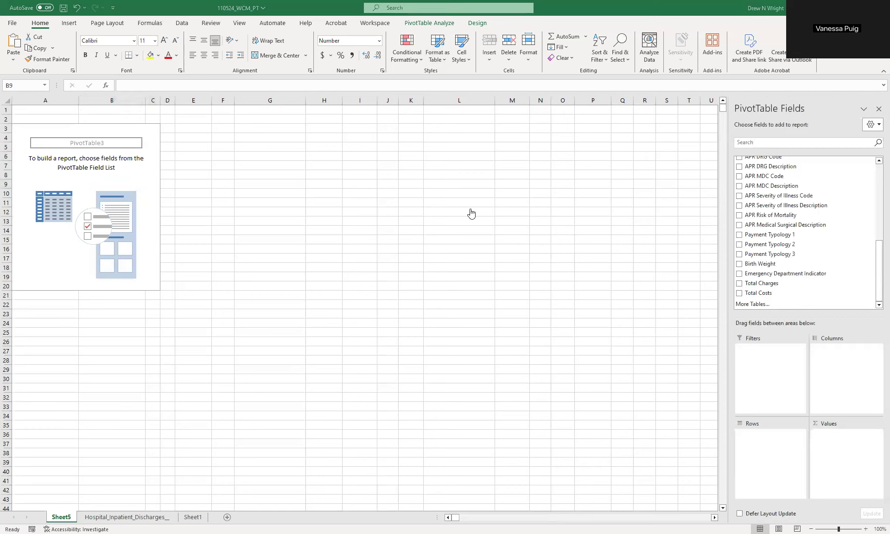
click(22, 132)
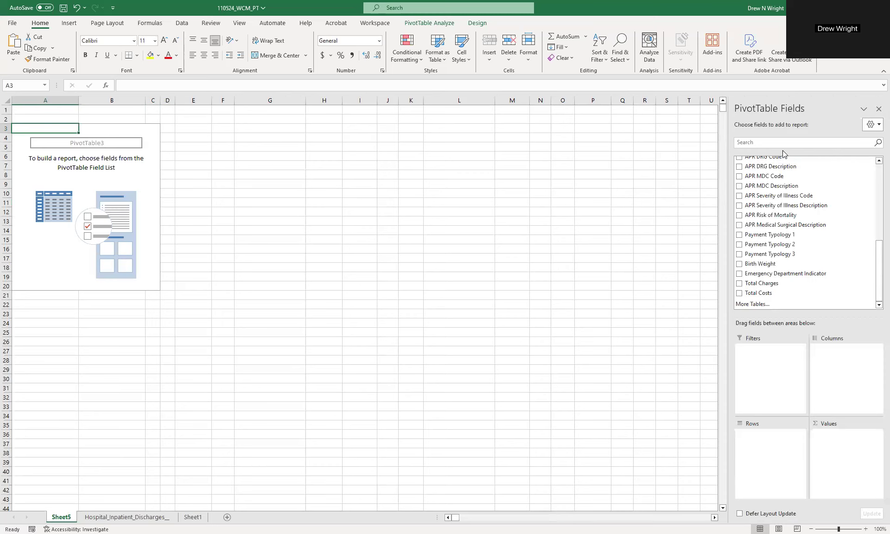
click(64, 149)
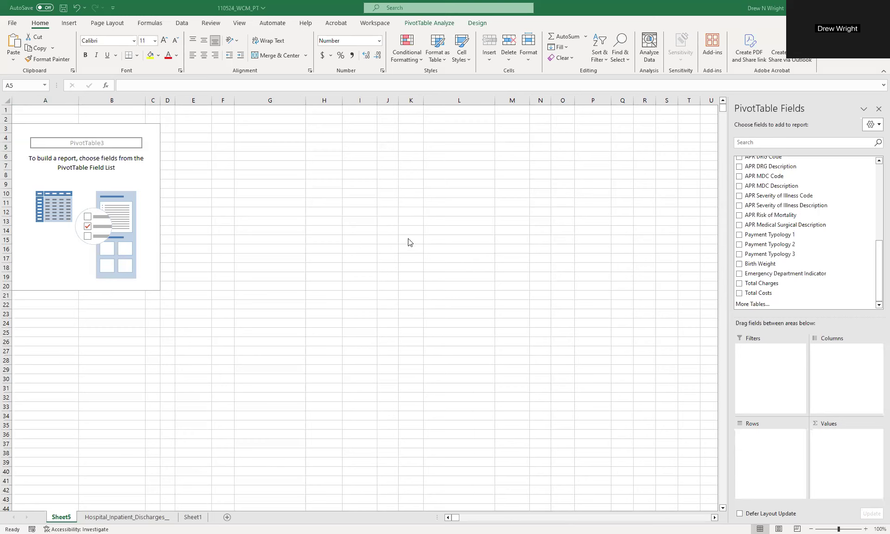
click(56, 168)
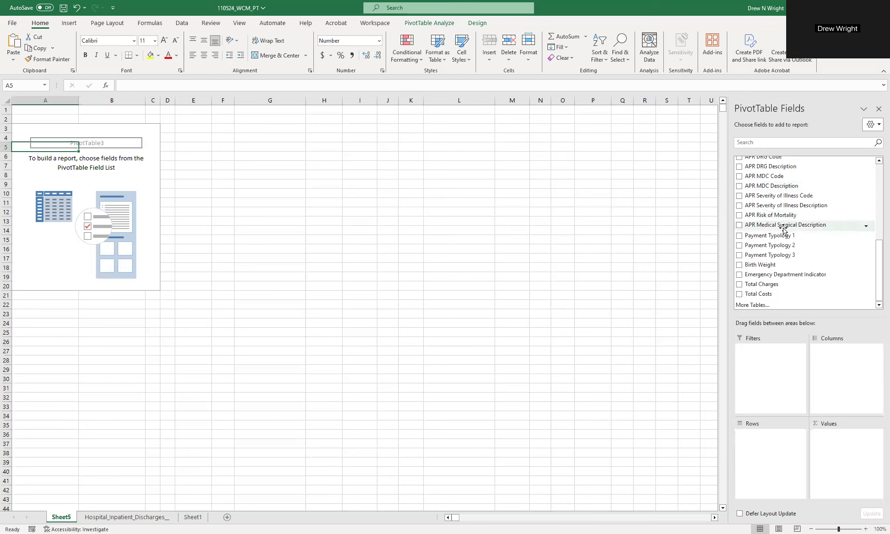
- Drag Facility Name into Rows, listing 19 facilities including fdsg with a Grand Total
scroll(772, 267, up, 5)
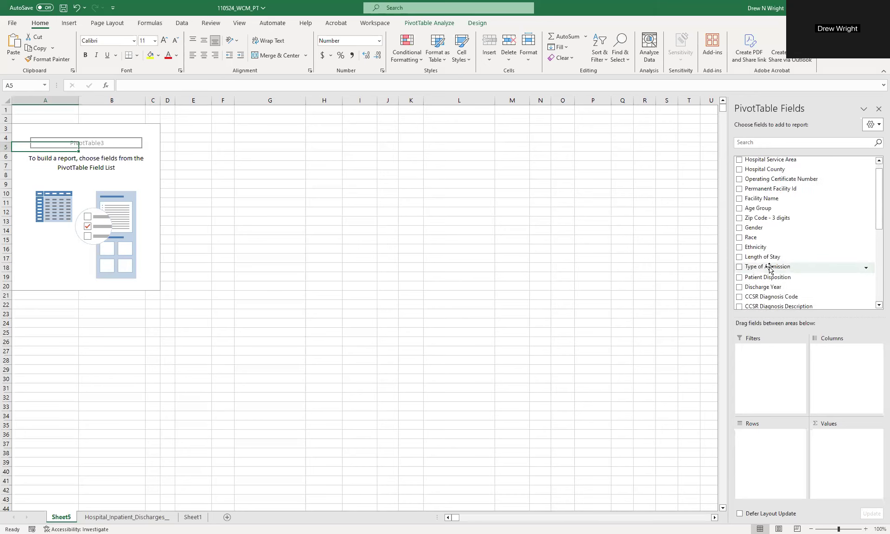
scroll(769, 268, down, 5)
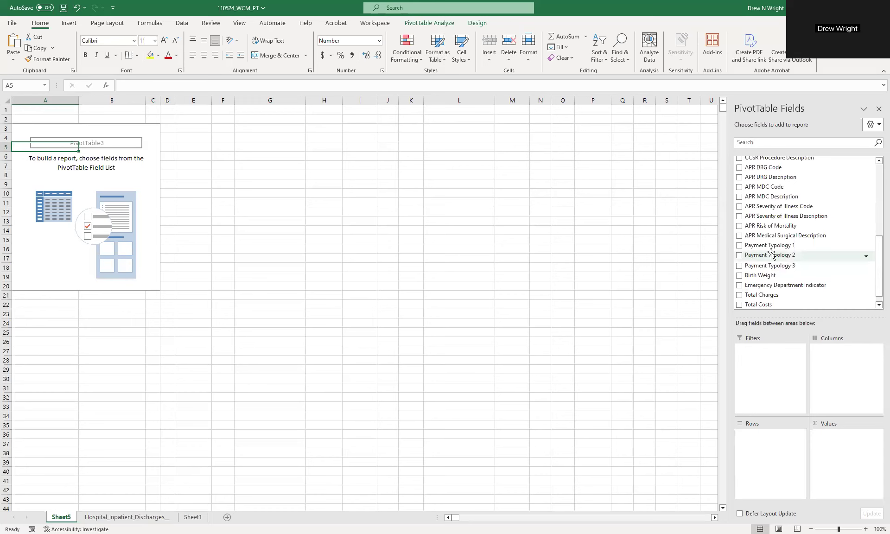
scroll(772, 252, up, 1)
scroll(772, 250, down, 1)
scroll(772, 248, up, 2)
scroll(771, 248, up, 2)
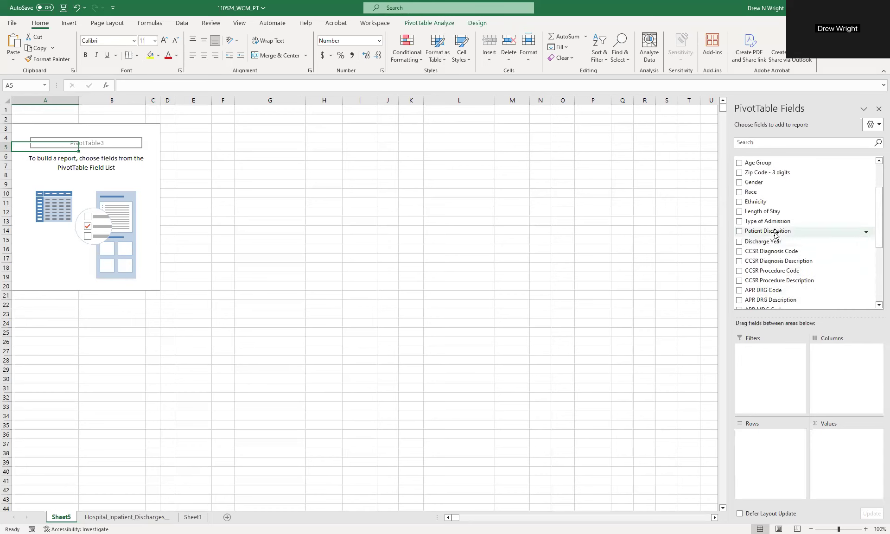
scroll(768, 224, up, 2)
drag(762, 209, 783, 455)
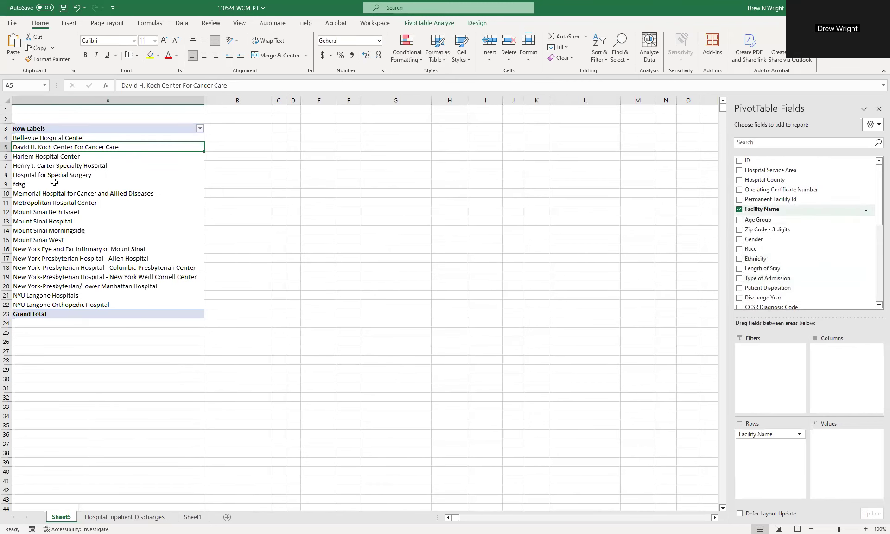
- Filter the pivot's row labels to exclude the fdsg entry
click(29, 177)
key(Down)
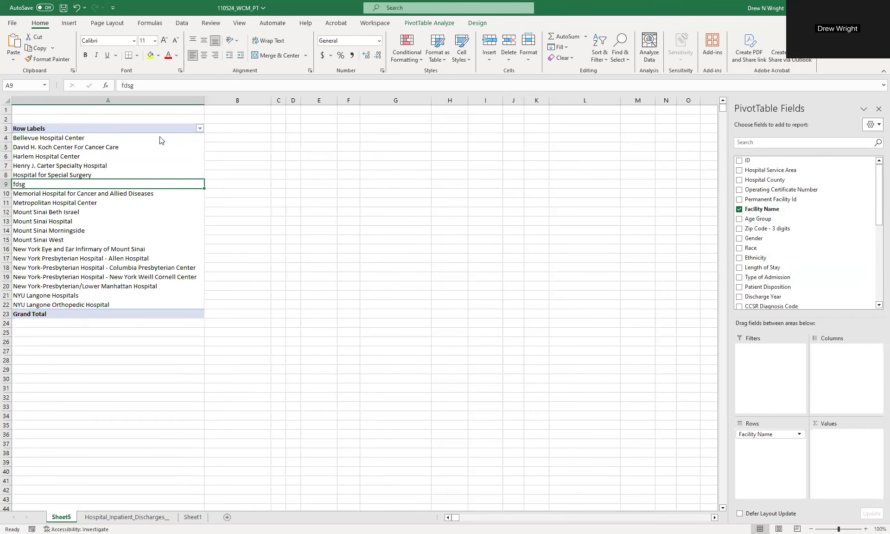
click(199, 129)
click(108, 285)
click(163, 356)
- Add ID to Values summarized by Count, giving a Grand Total of 333790
drag(747, 165, 861, 453)
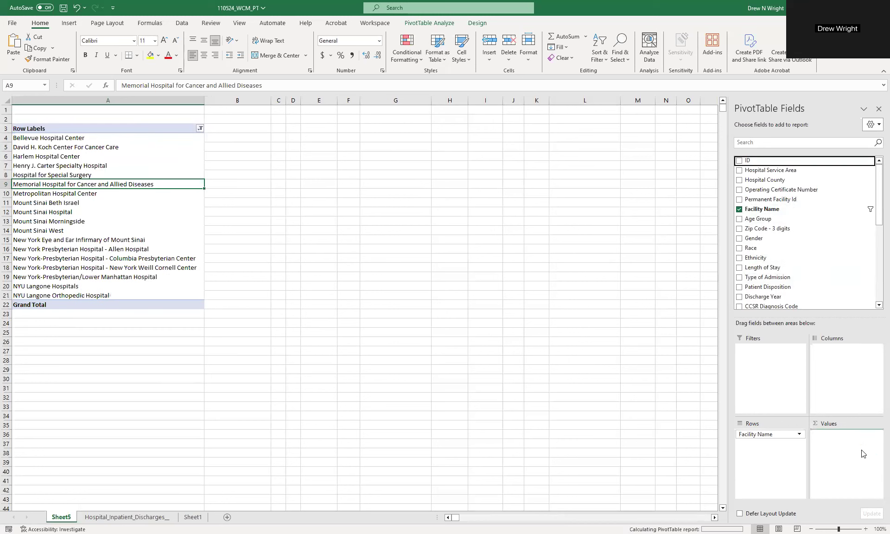
click(875, 434)
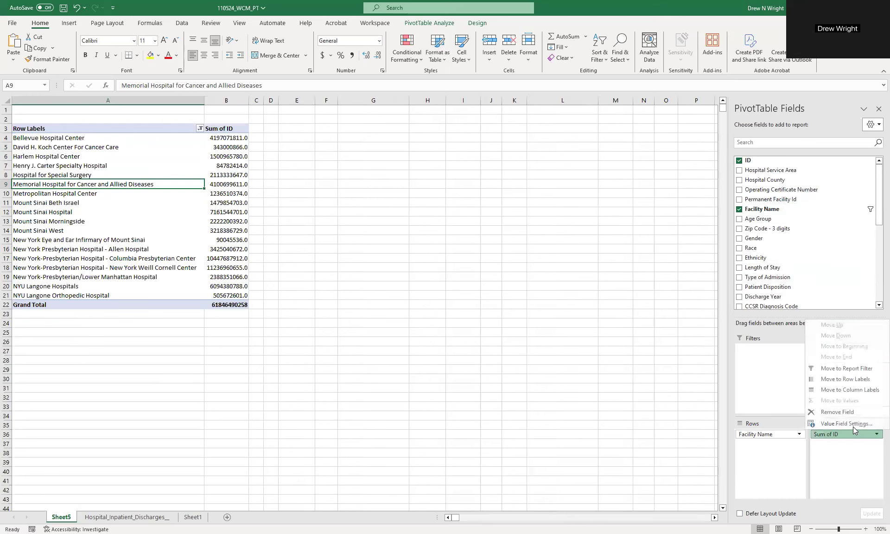
click(333, 159)
click(404, 214)
click(320, 162)
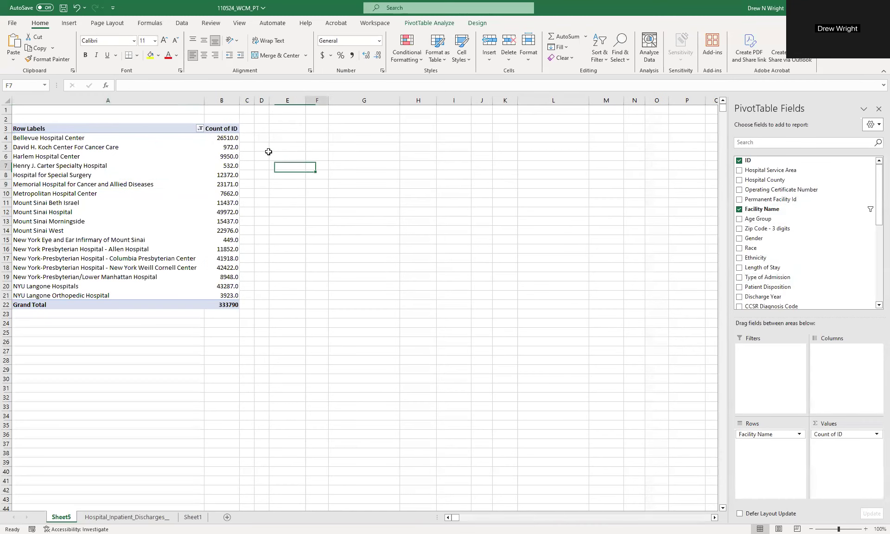
click(200, 129)
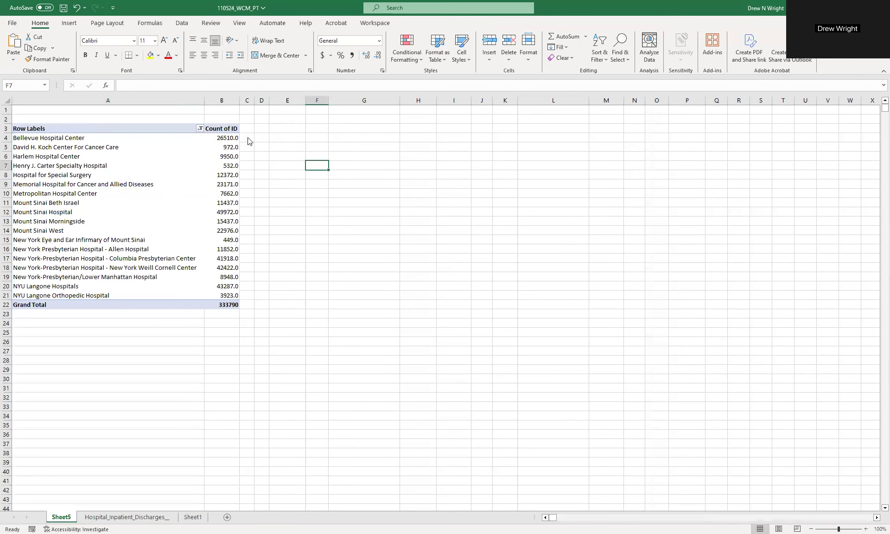
click(287, 138)
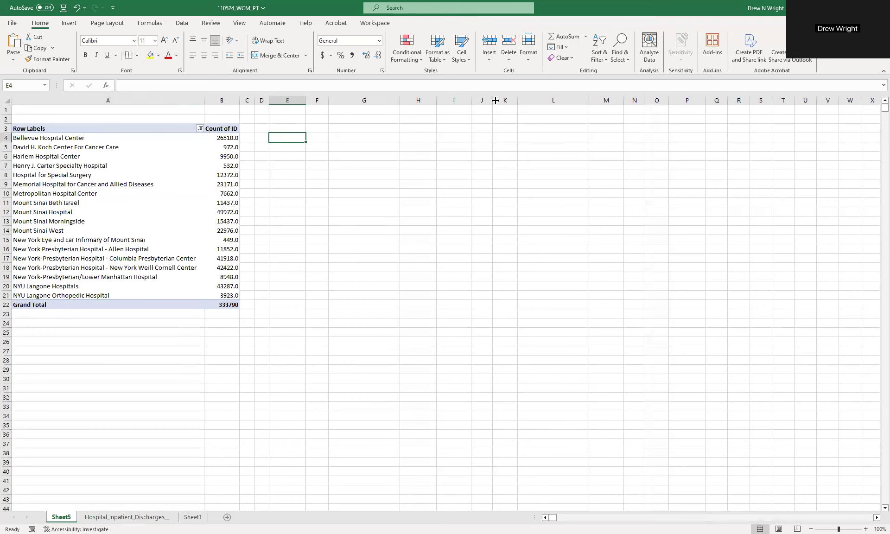
text(=)
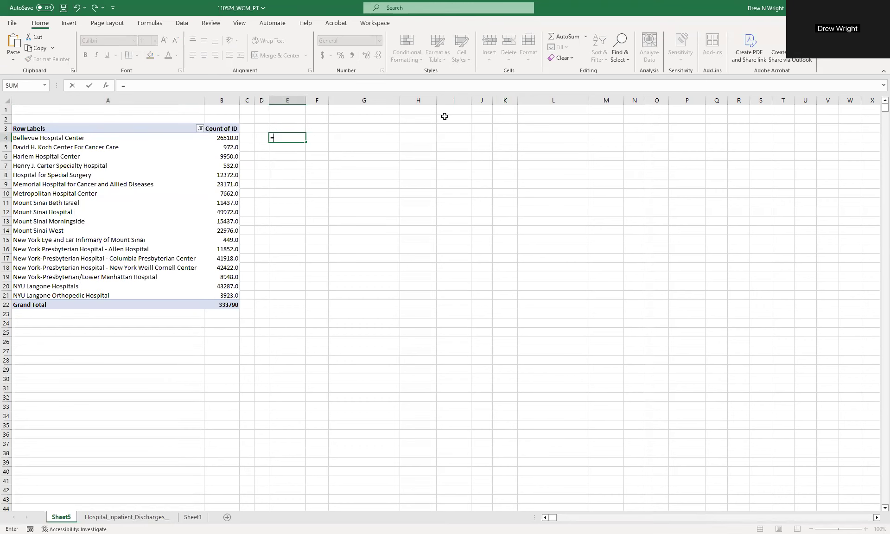
click(227, 138)
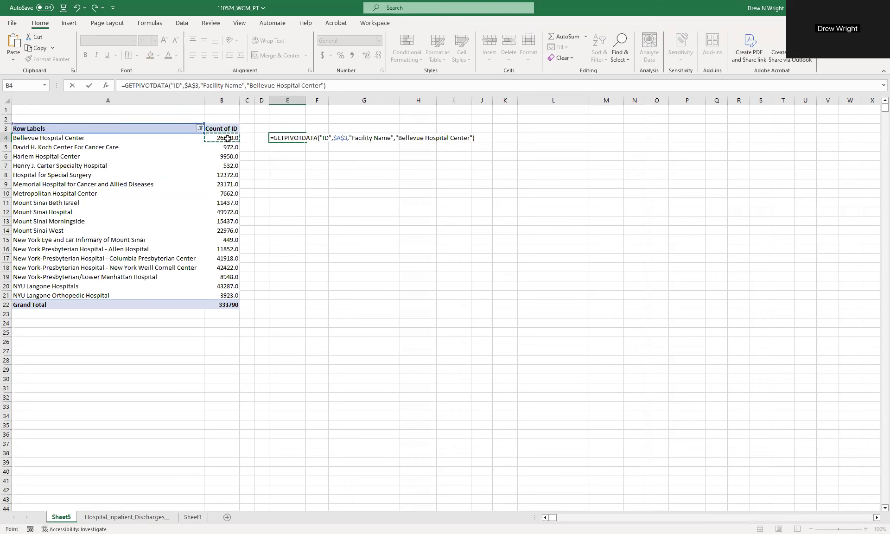
text(/)
click(235, 306)
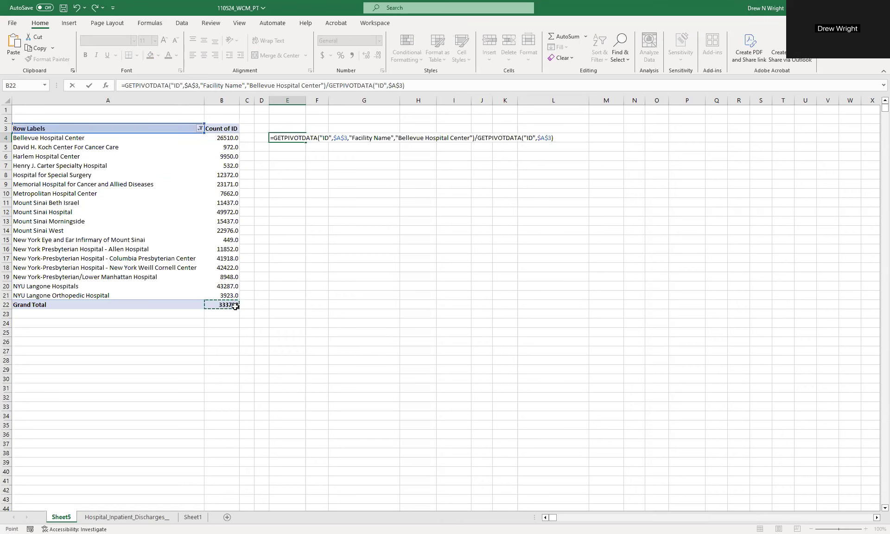
key(Return)
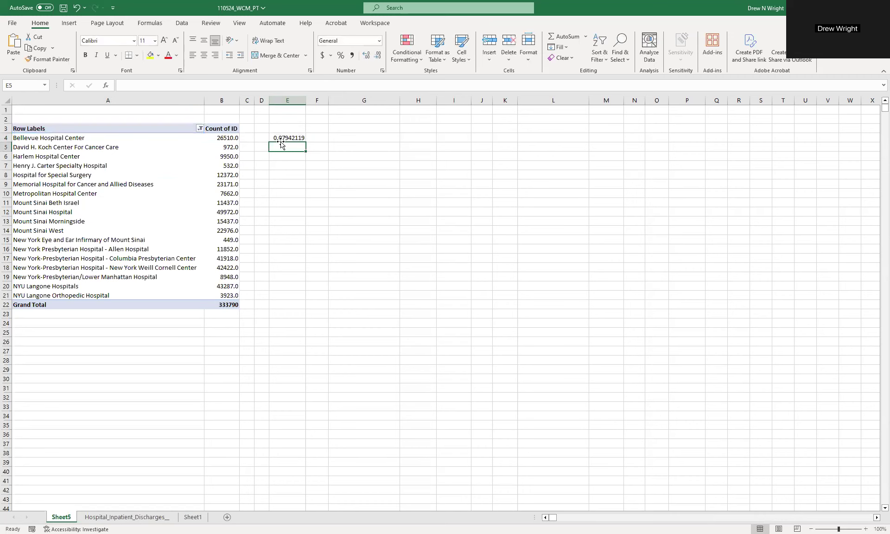
key(Up)
click(125, 85)
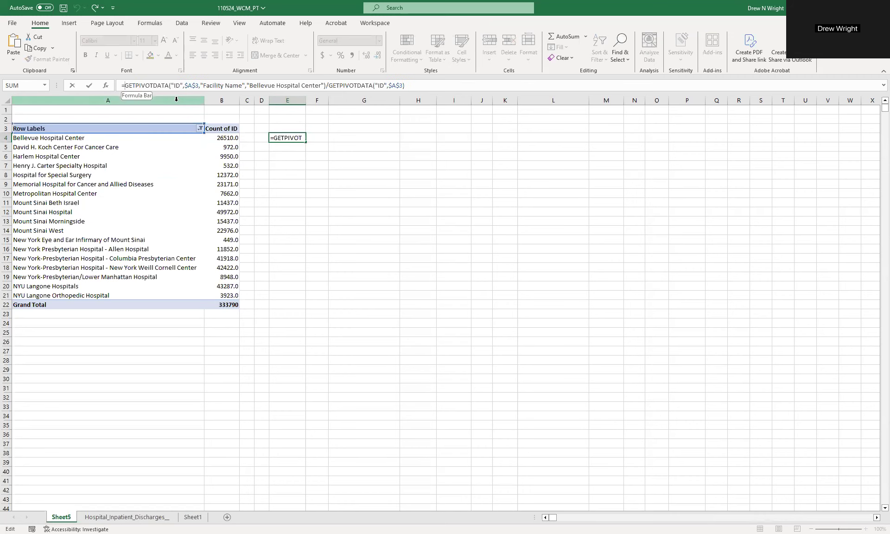
text(18)
key(BackSpace)
text(00*()
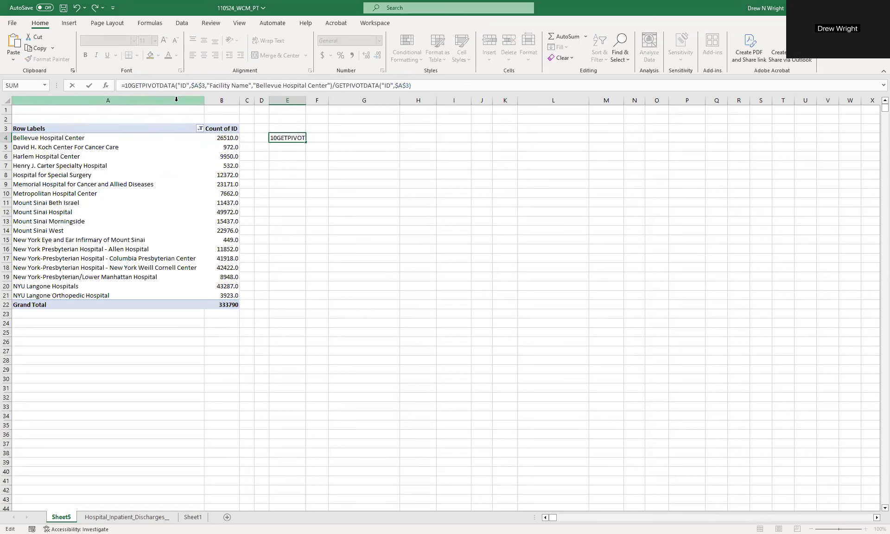
click(431, 86)
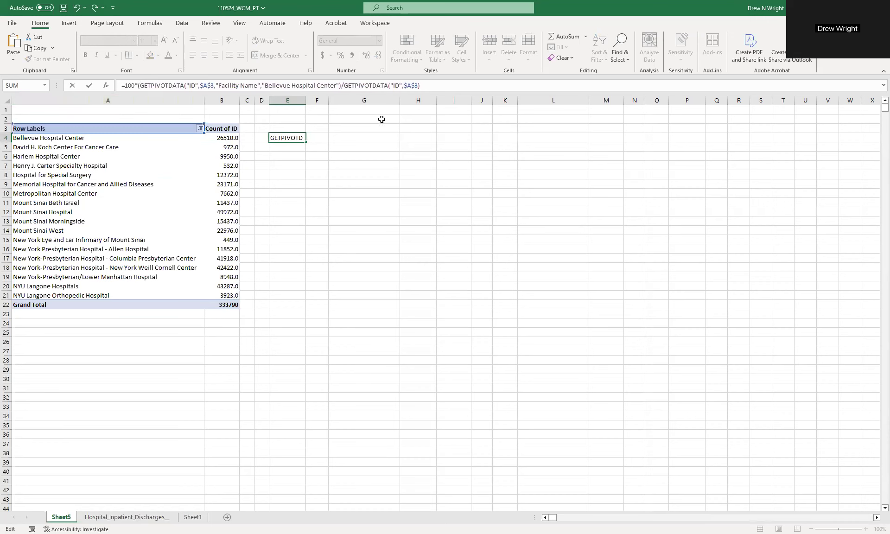
key(Return)
click(301, 138)
drag(304, 142, 298, 301)
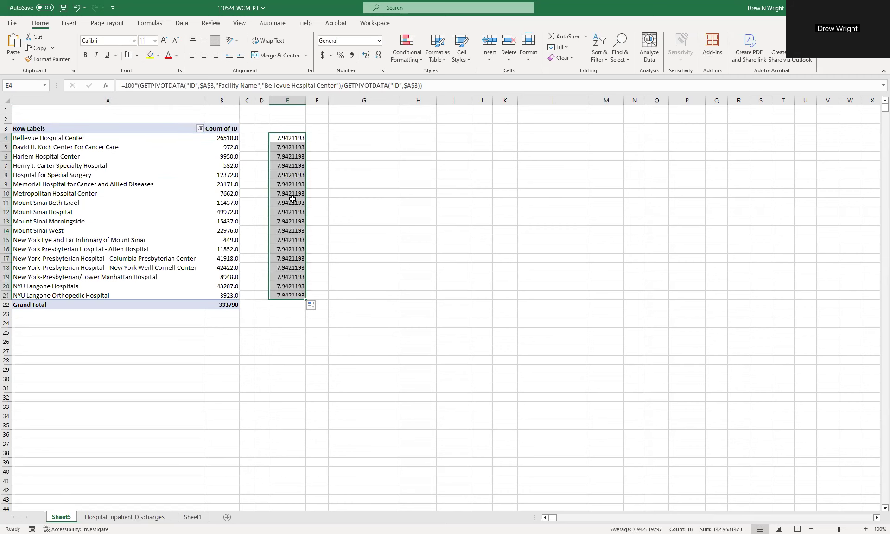
click(286, 153)
click(284, 146)
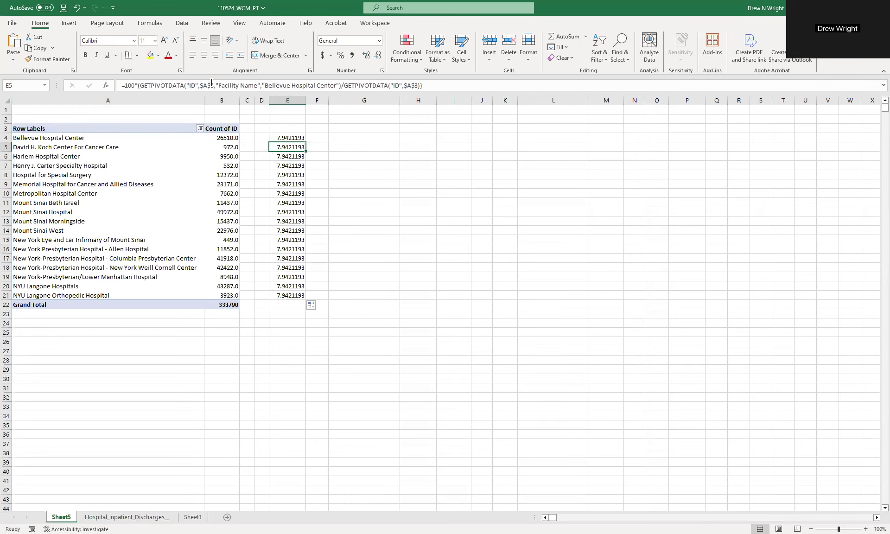
click(197, 83)
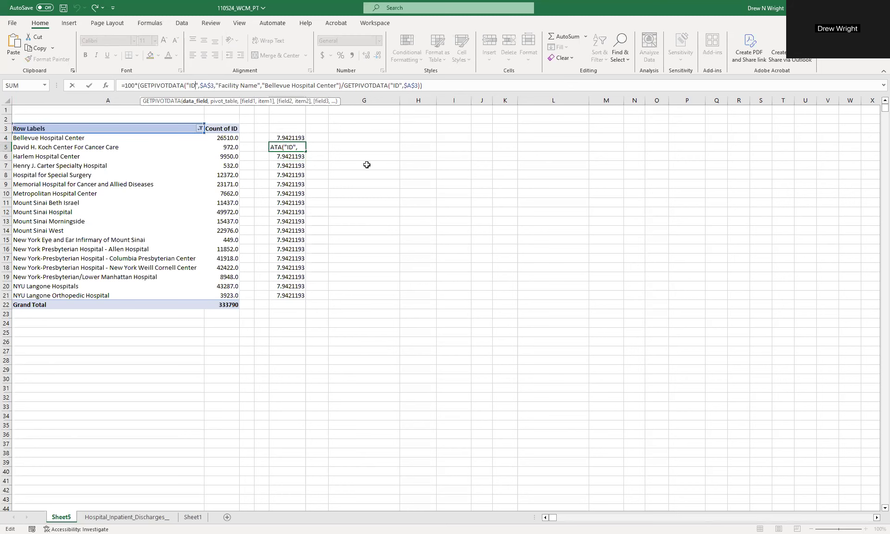
key(Return)
drag(297, 140, 296, 296)
key(Delete)
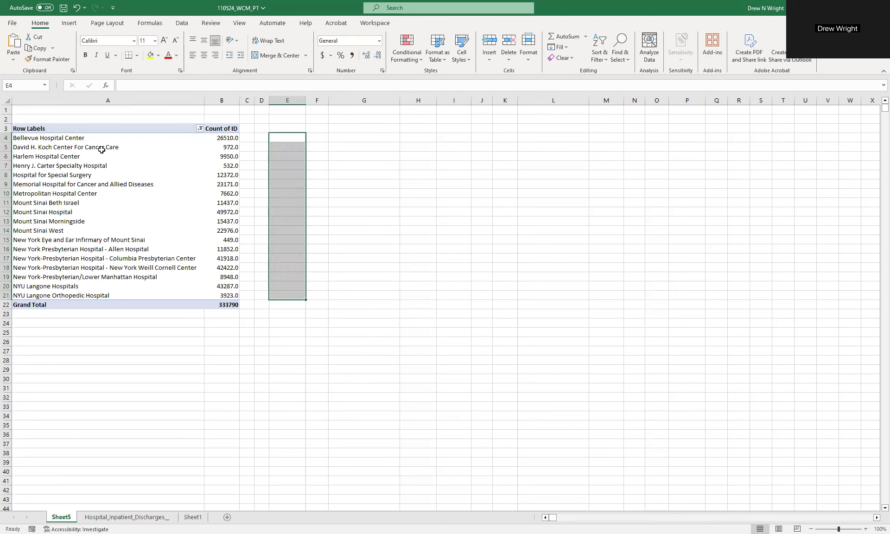
drag(65, 139, 222, 297)
- Copy the facility names and counts and paste them as values into G3
key(ctrl+c)
click(371, 134)
click(370, 131)
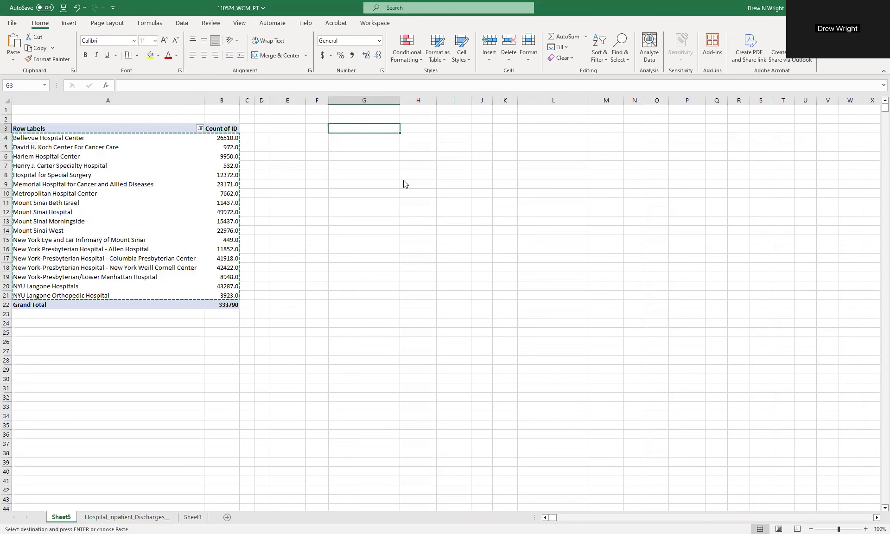
right_click(371, 132)
click(408, 192)
- Enter =100*H3/SUM(H3:H20) in J3 and fill it down to J20
click(482, 128)
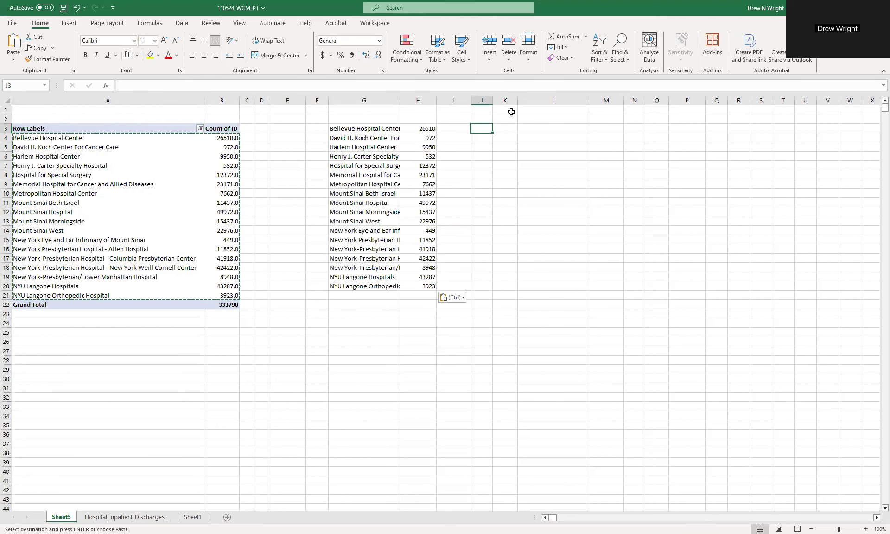
text(=100*)
click(433, 128)
text(/SUM()
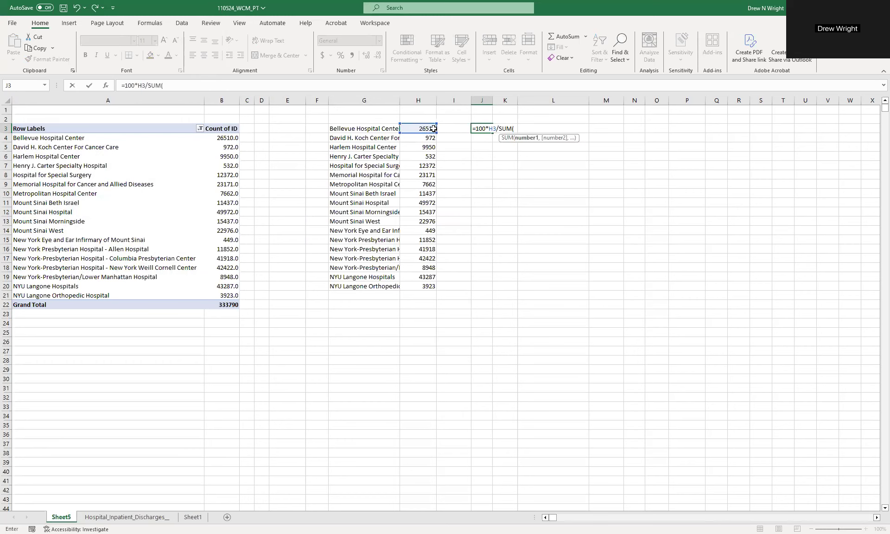
shift+click(422, 285)
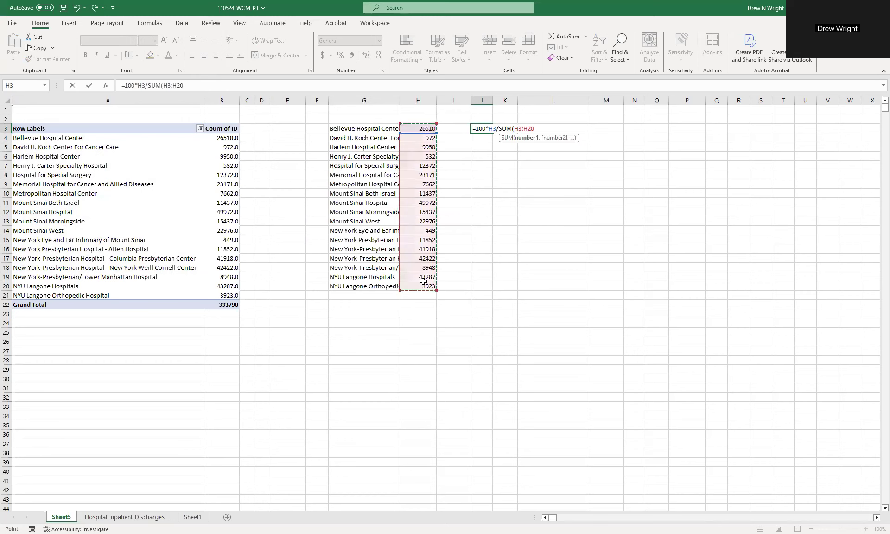
text())
key(ctrl+Return)
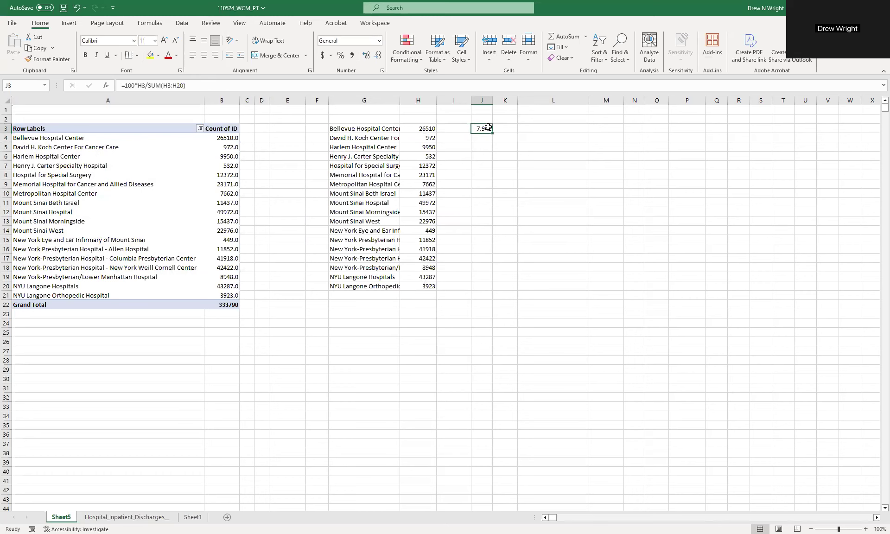
drag(492, 133, 489, 293)
click(458, 273)
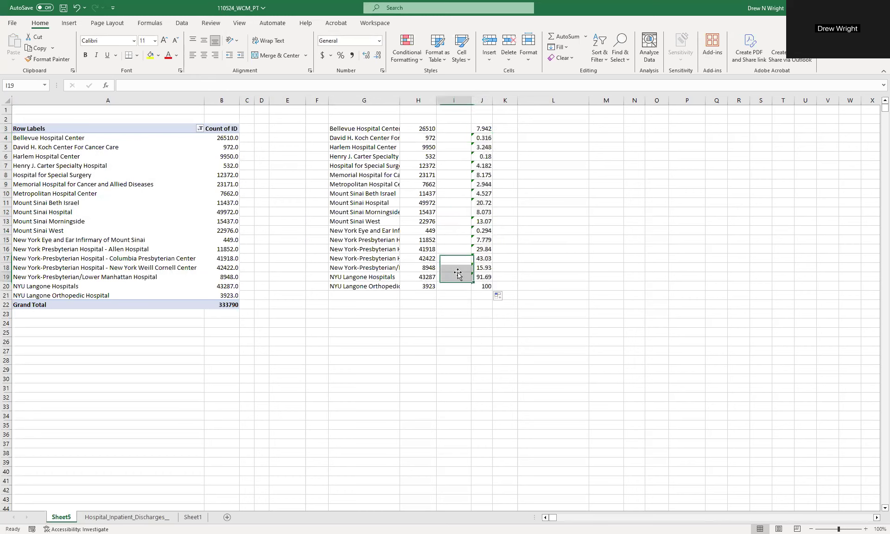
click(483, 279)
click(483, 190)
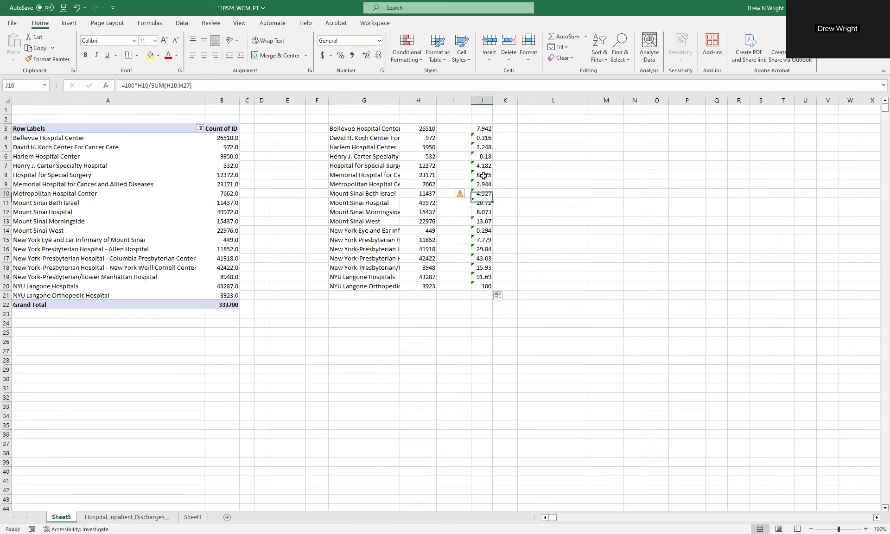
- Clear the scratch cells G2:K23
drag(370, 120, 519, 304)
key(Delete)
click(273, 212)
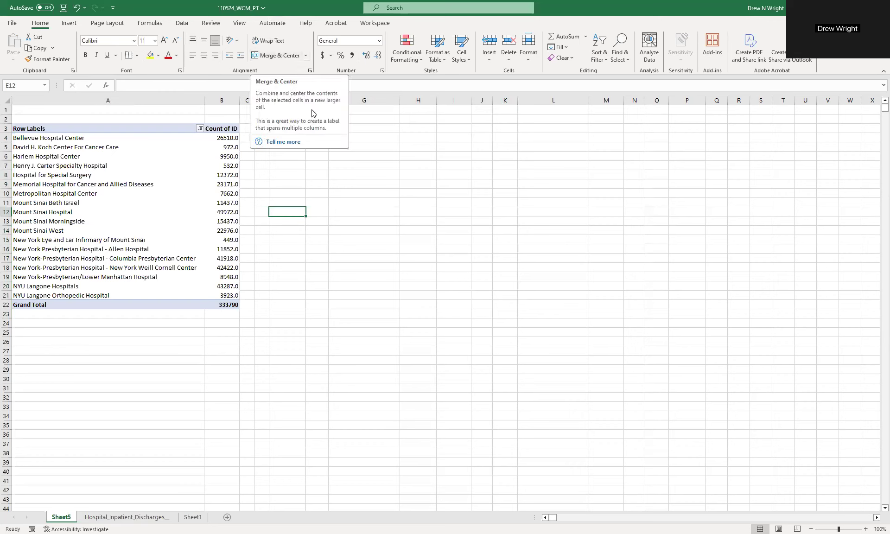
click(271, 23)
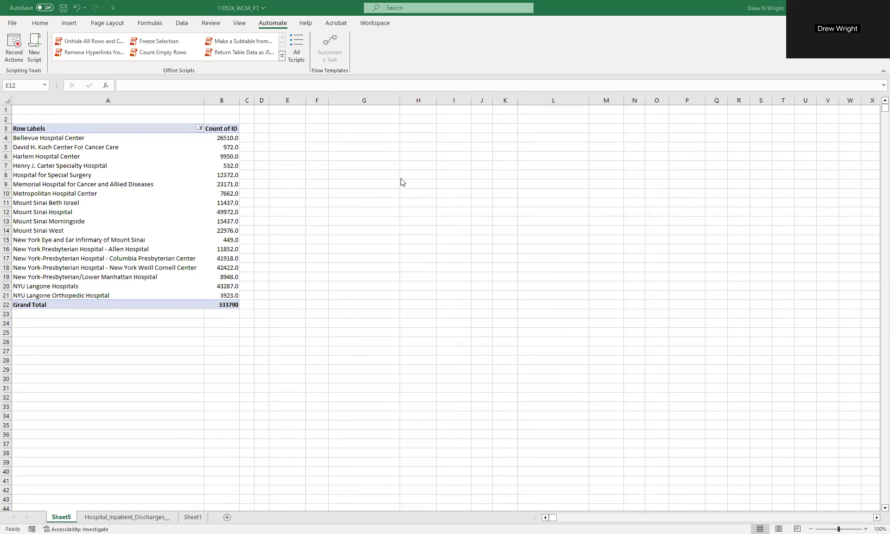
- Open Count of ID's Value Field Settings through More Options and cancel without changes
click(227, 138)
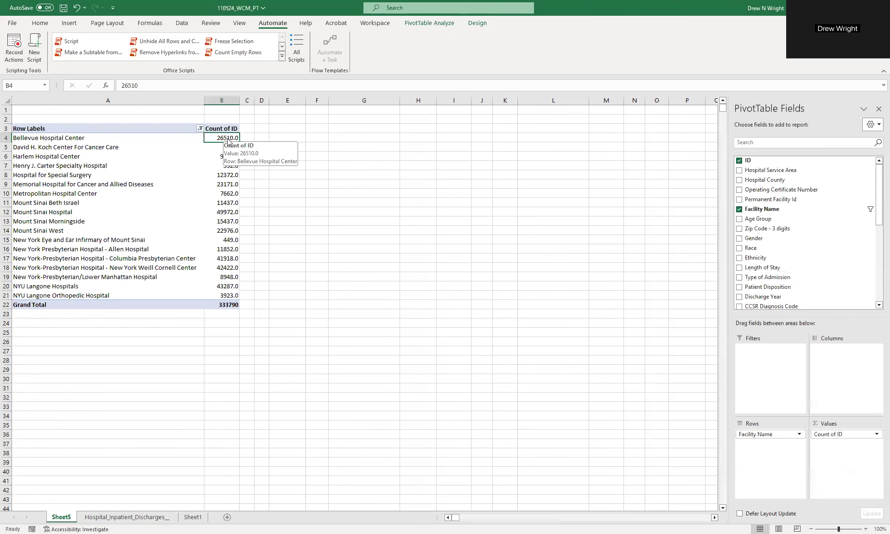
right_click(227, 142)
mouse_move(290, 247)
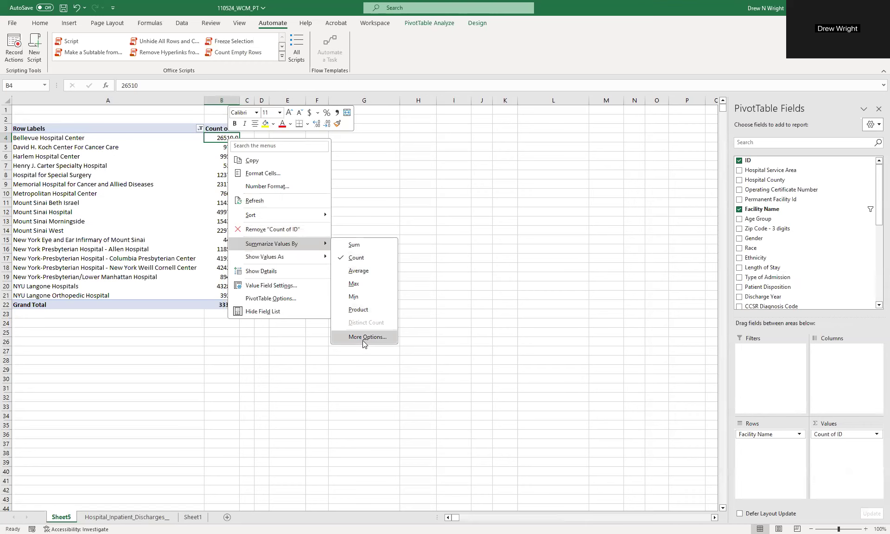
click(271, 285)
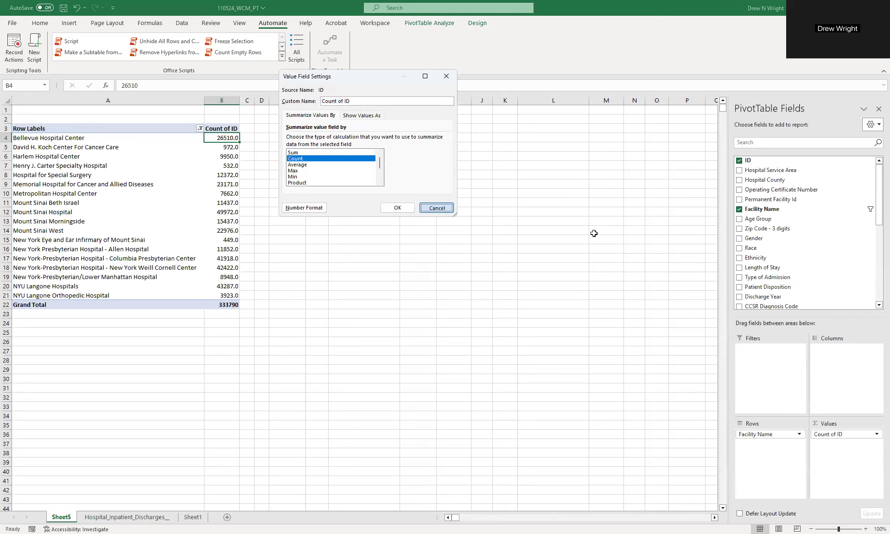
key(Escape)
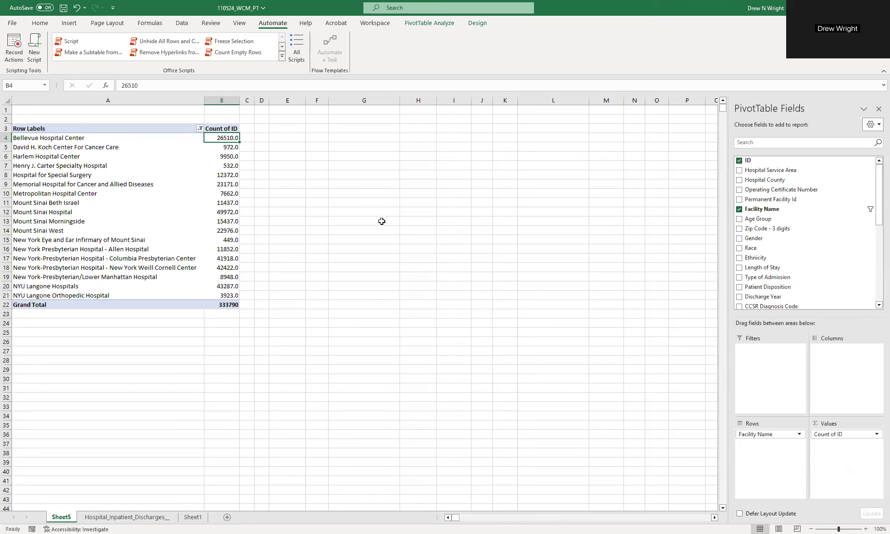
click(233, 166)
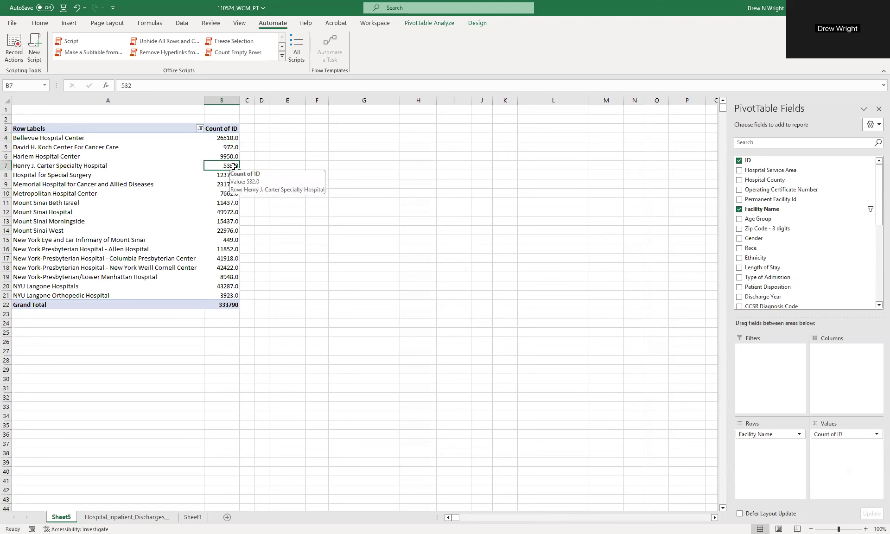
- Show Count of ID as % of Grand Total, e.g. Mount Sinai Hospital 14.97%, totalling 100.00%
click(233, 173)
right_click(232, 173)
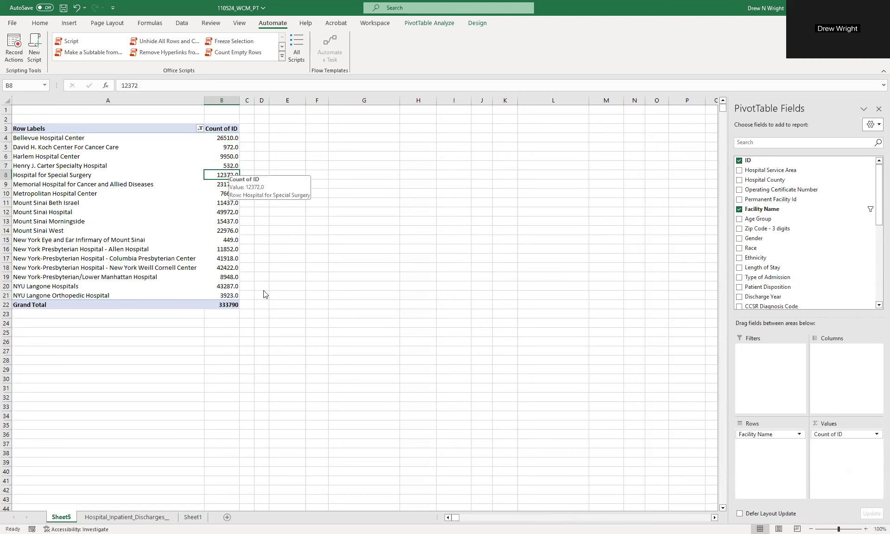
mouse_move(262, 291)
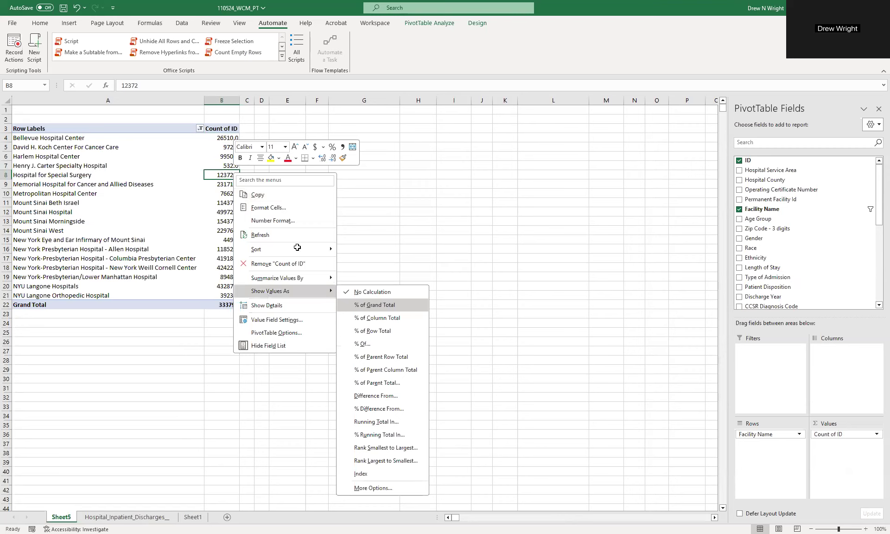
key(Return)
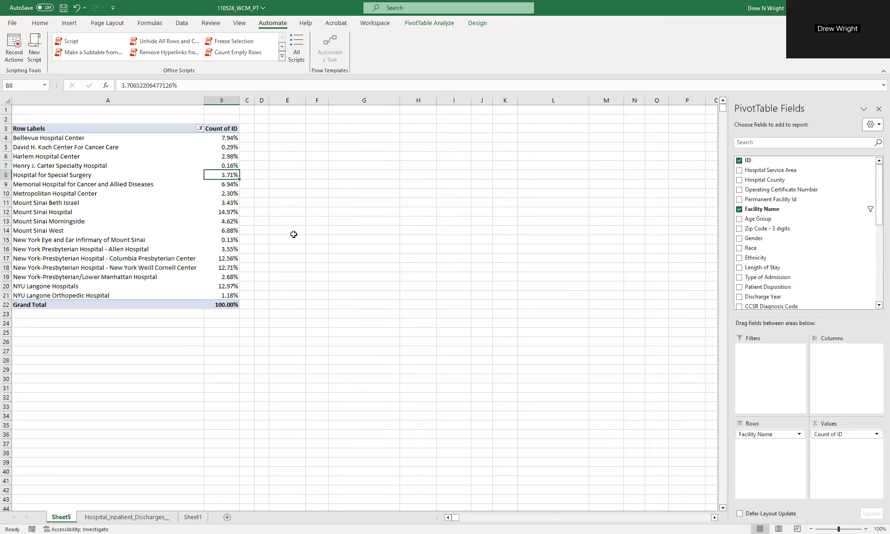
drag(229, 173, 228, 170)
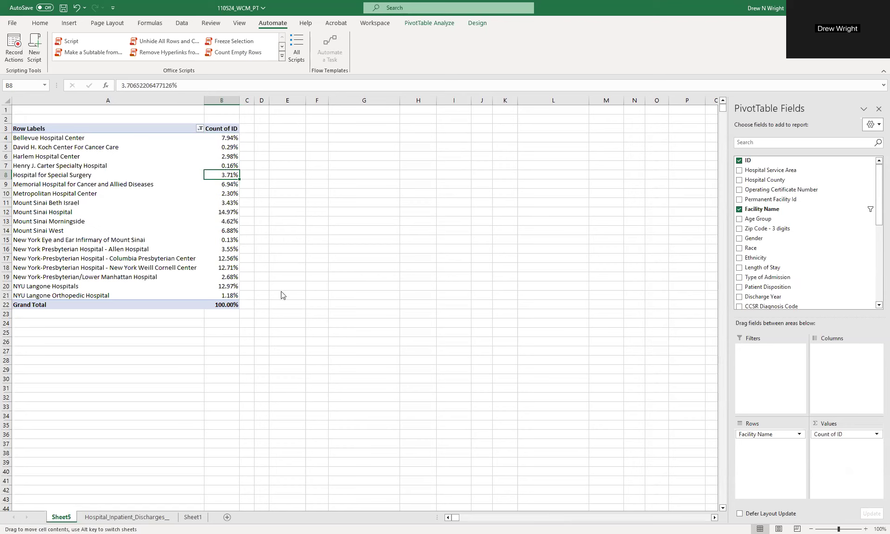
right_click(229, 174)
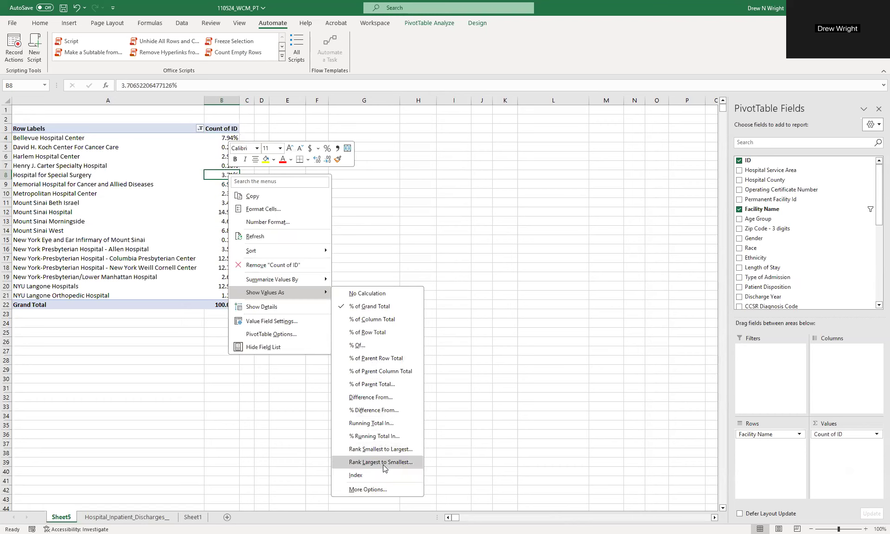
click(420, 231)
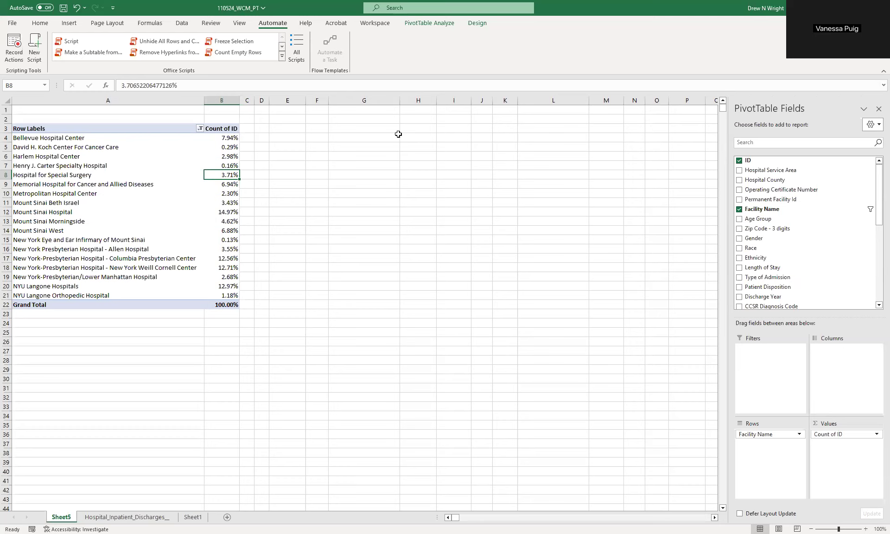
click(231, 205)
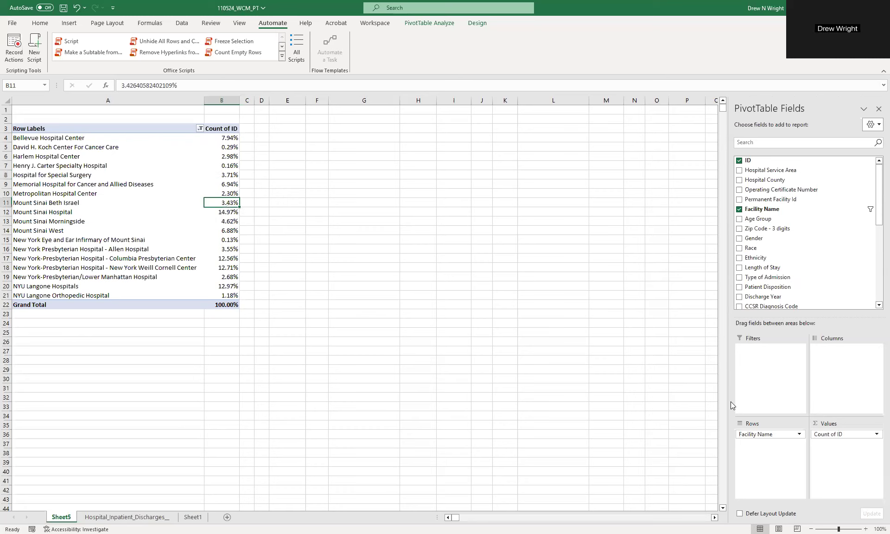
- Remove the percentage-based Count of ID field from the pivot's Values area
click(876, 435)
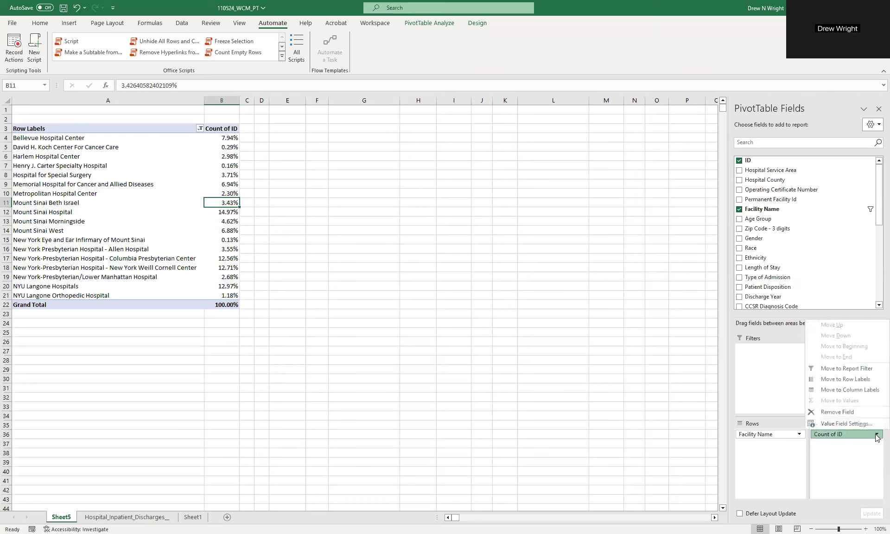
key(Escape)
click(246, 258)
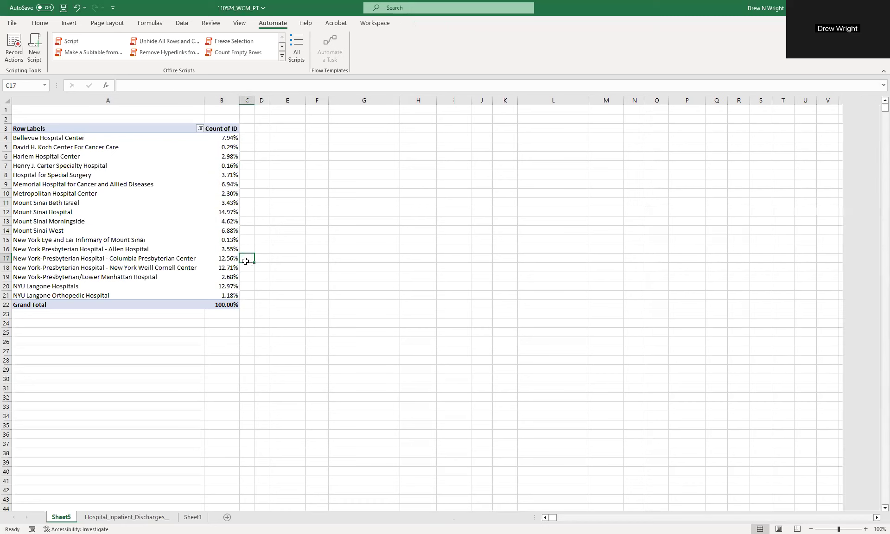
click(73, 139)
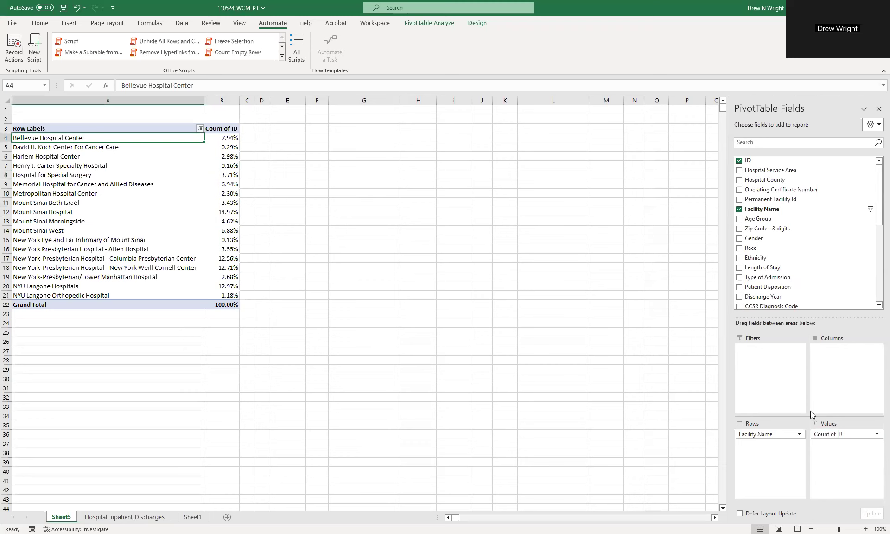
click(227, 190)
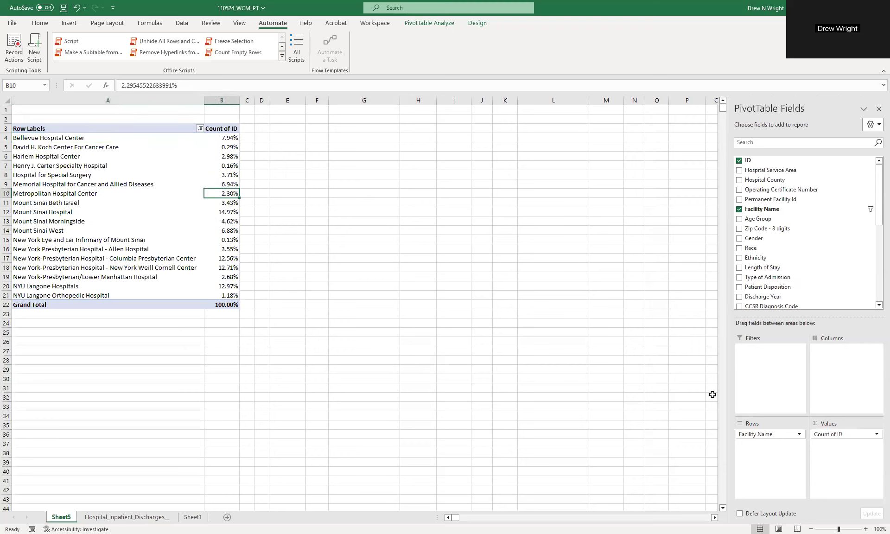
drag(849, 435, 569, 392)
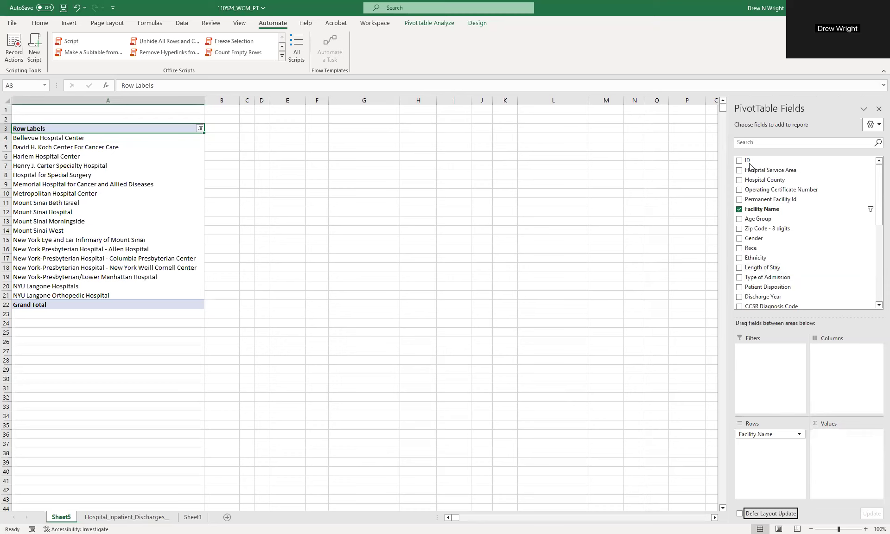
- Add ID back to Values summarized by Count, e.g. 26510 for Bellevue Hospital Center
drag(751, 162, 848, 473)
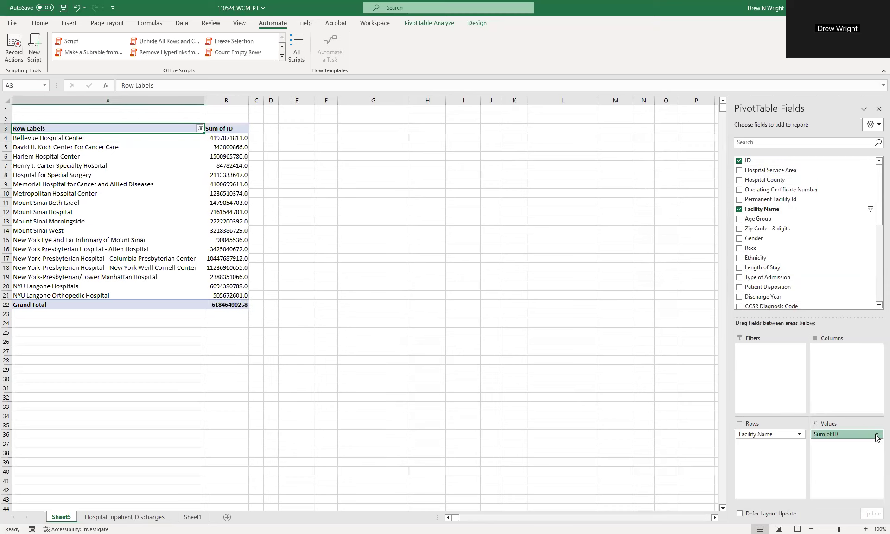
click(877, 435)
click(829, 423)
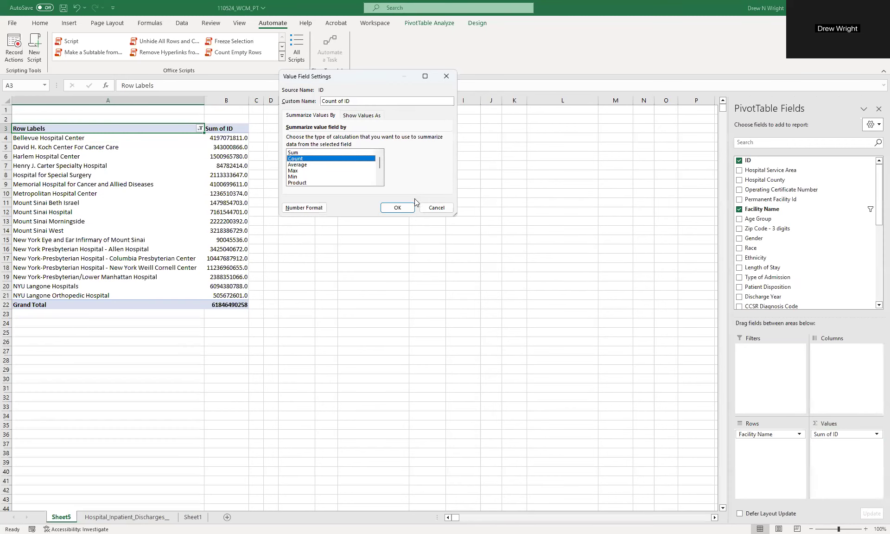
click(398, 207)
click(301, 304)
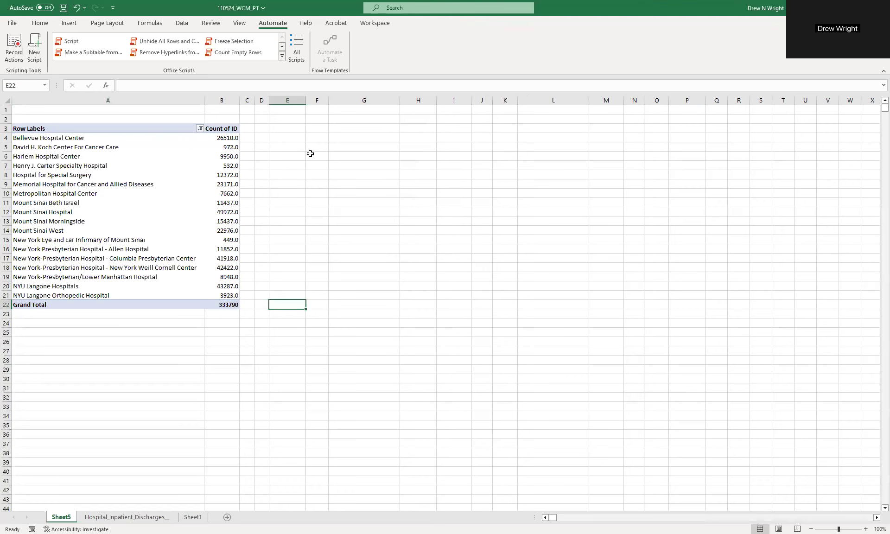
click(49, 138)
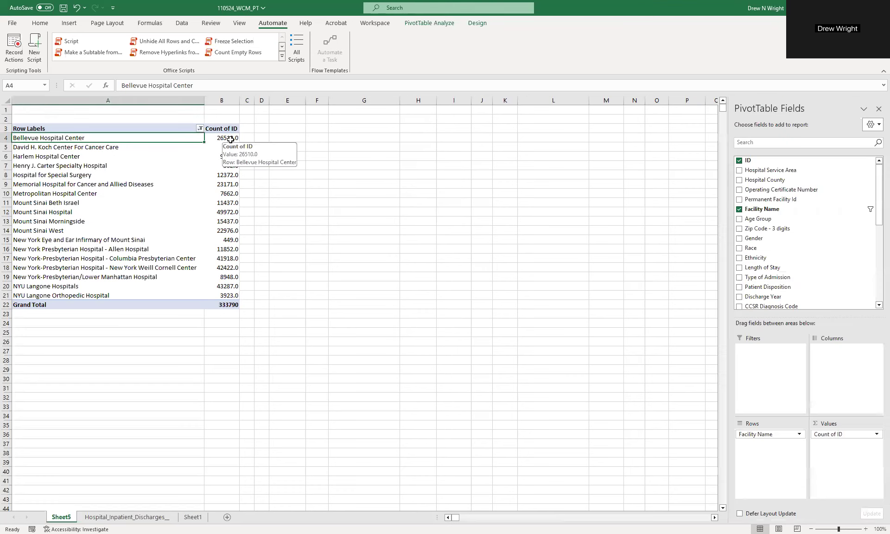
click(230, 139)
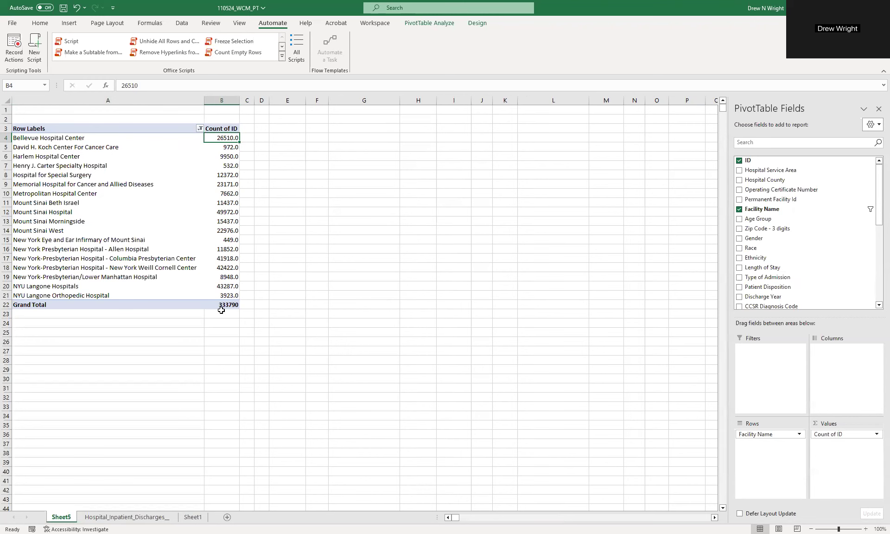
- View the Hospital_Inpatient_Discharges_ data from column A, then return to Sheet5's pivot
click(130, 517)
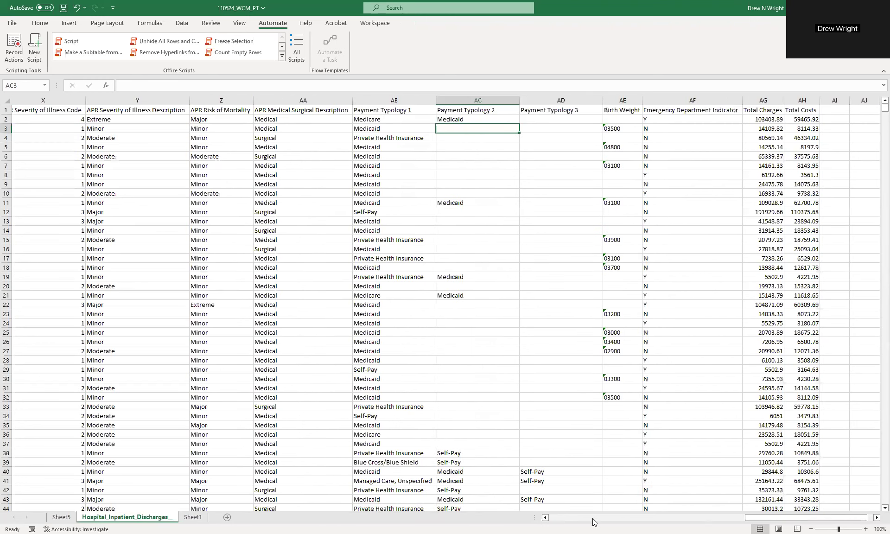
drag(765, 523, 121, 195)
click(34, 140)
click(43, 194)
click(41, 219)
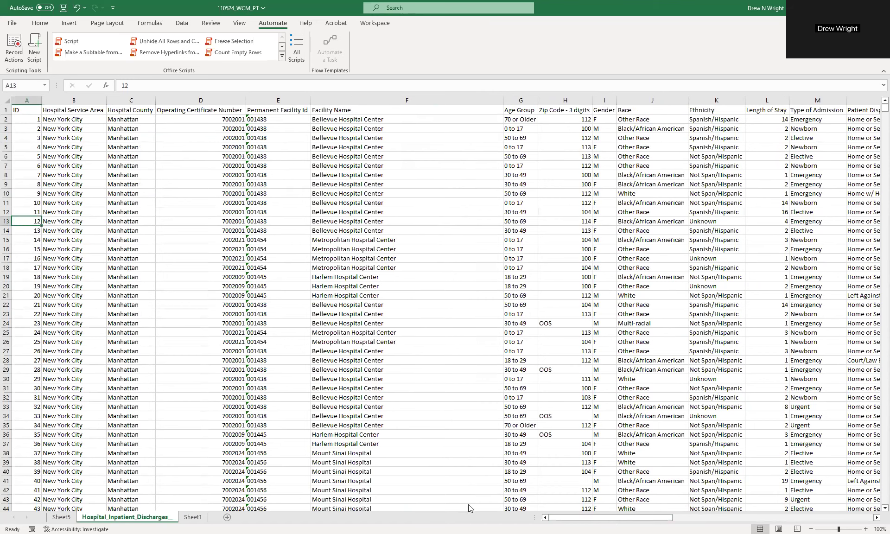
click(61, 517)
click(186, 184)
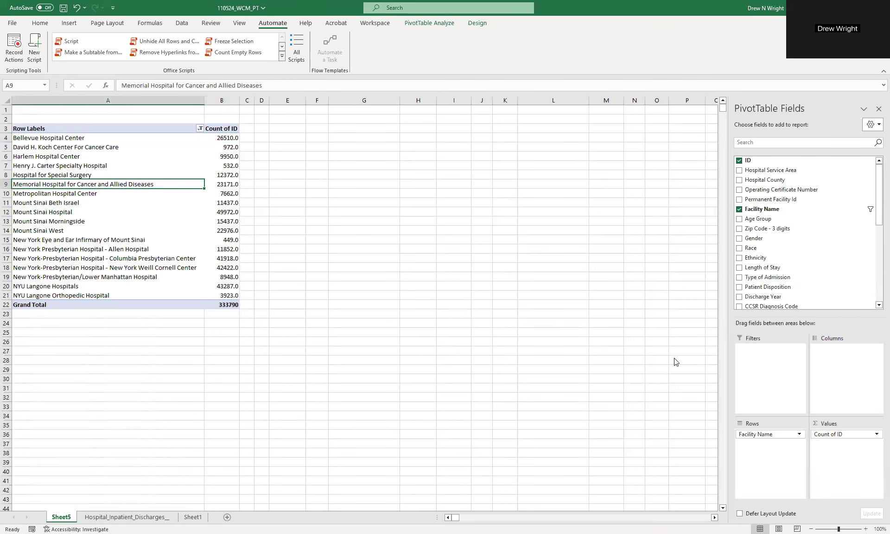
- Inspect the Count of ID field menu and value right-click options, changing nothing
click(852, 435)
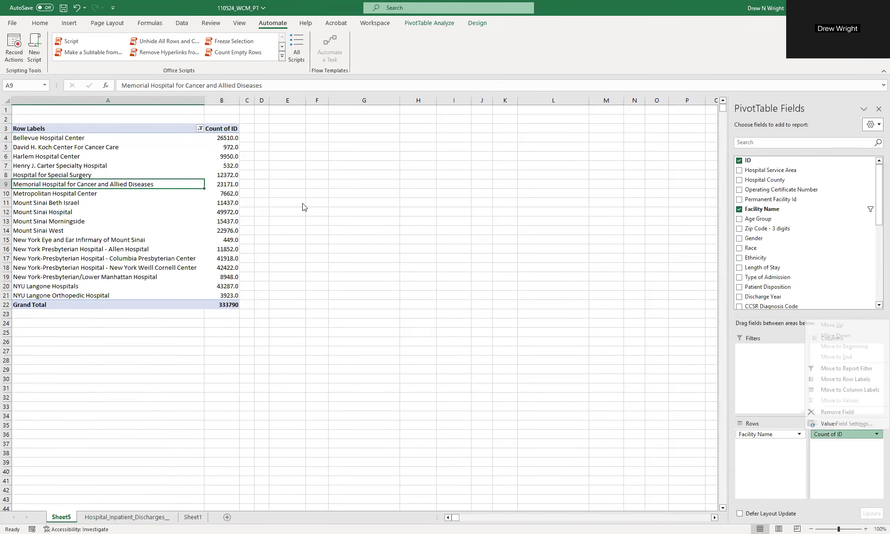
click(244, 147)
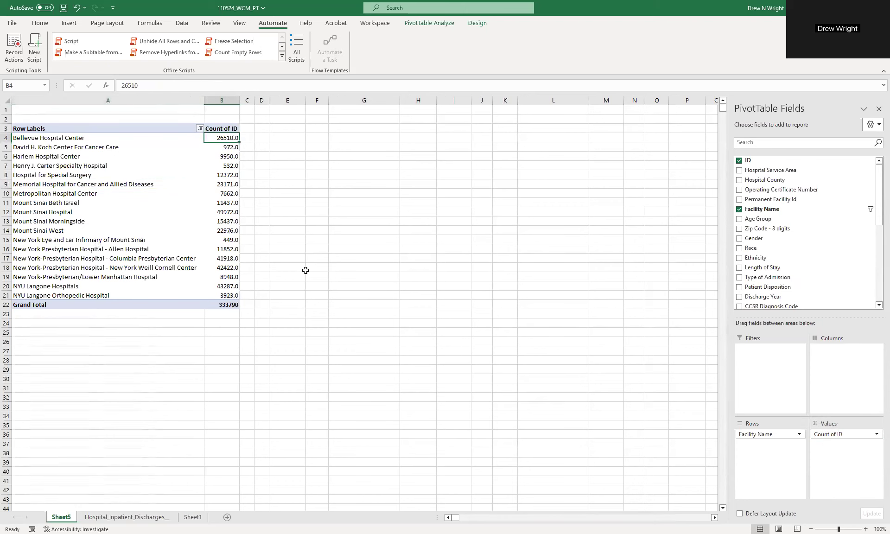
click(877, 435)
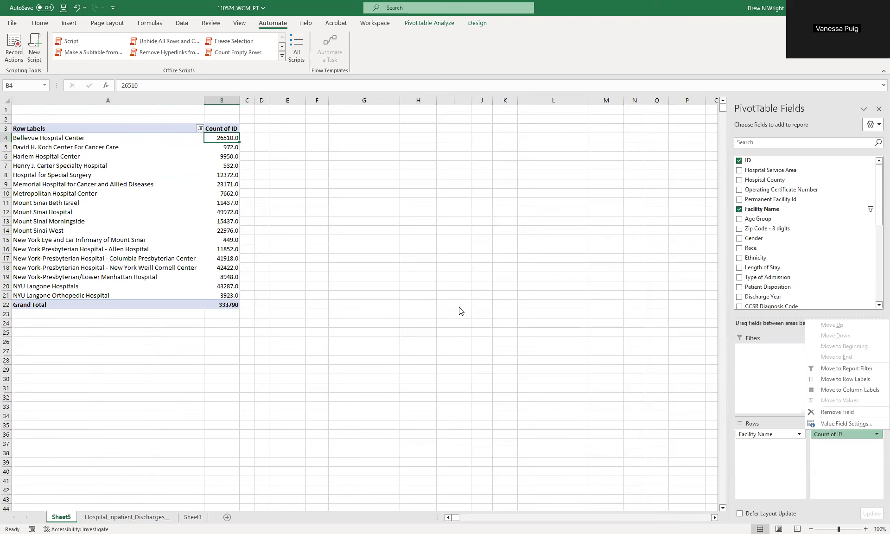
click(442, 323)
click(240, 202)
click(232, 204)
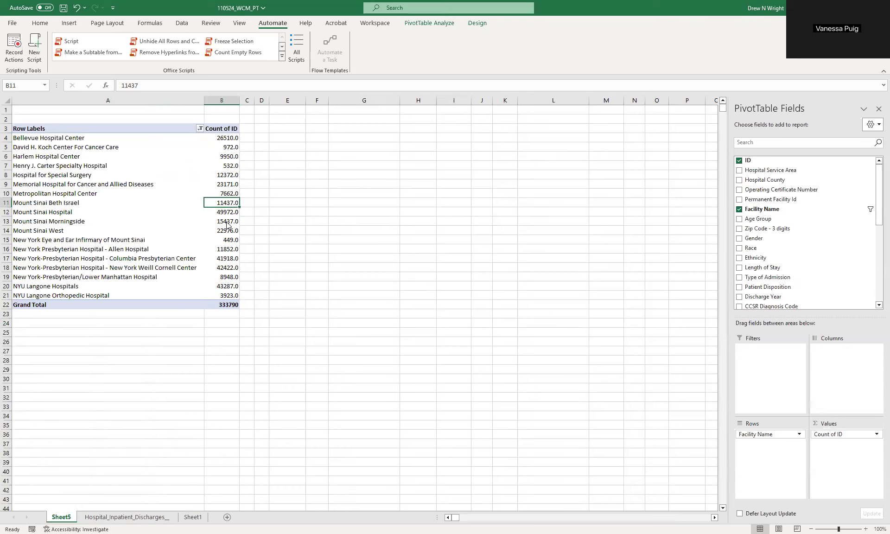
right_click(227, 224)
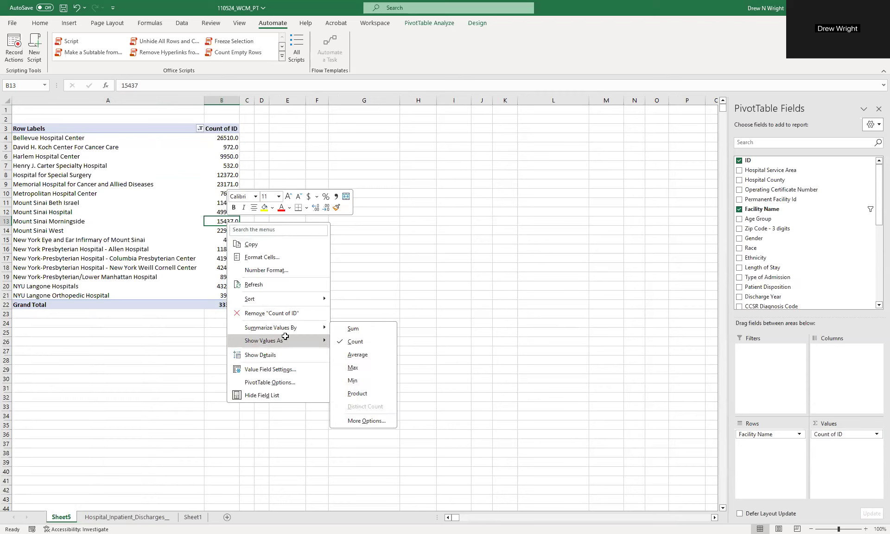
click(84, 195)
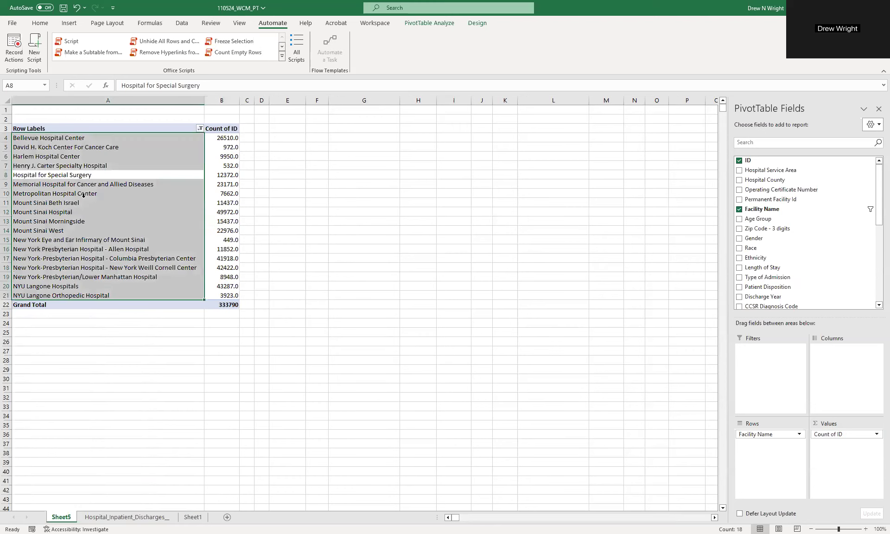
- Select the facility row labels, then switch to the Hospital_Inpatient_Discharges sheet
click(241, 217)
click(261, 203)
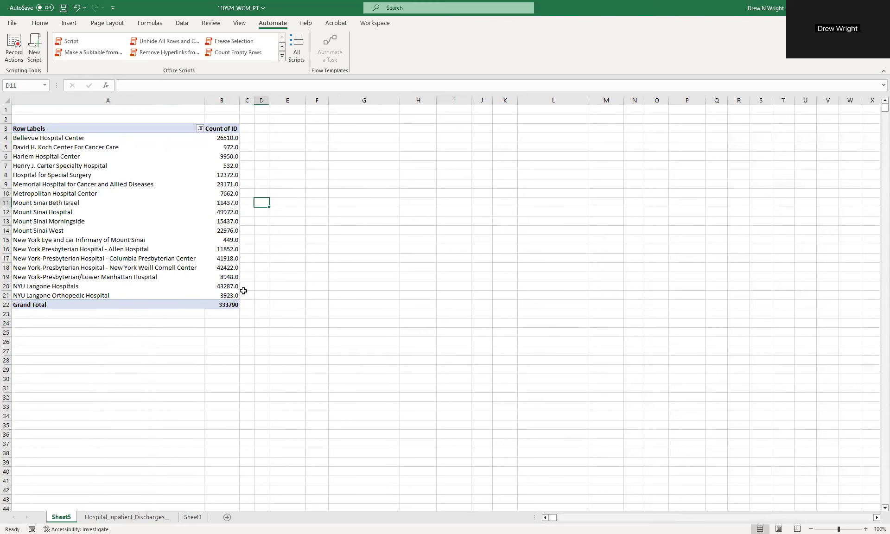
click(146, 157)
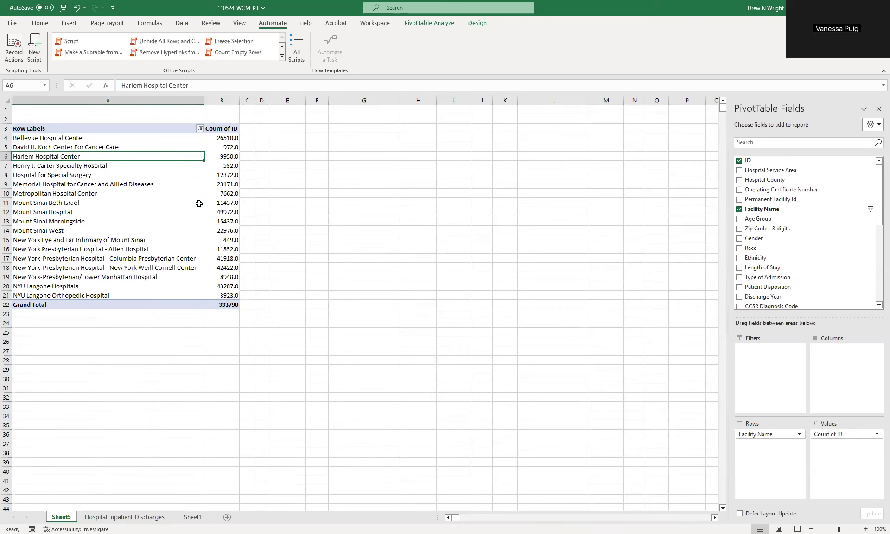
click(82, 179)
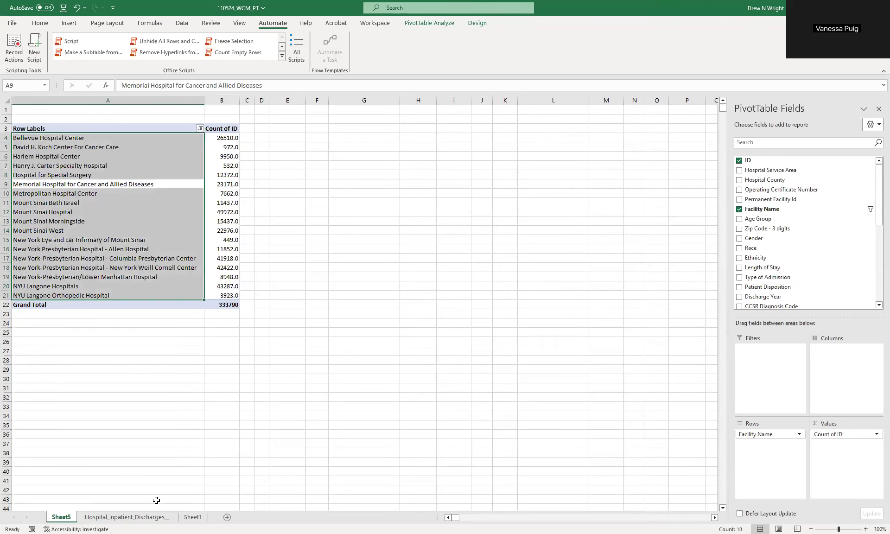
ctrl+click(128, 516)
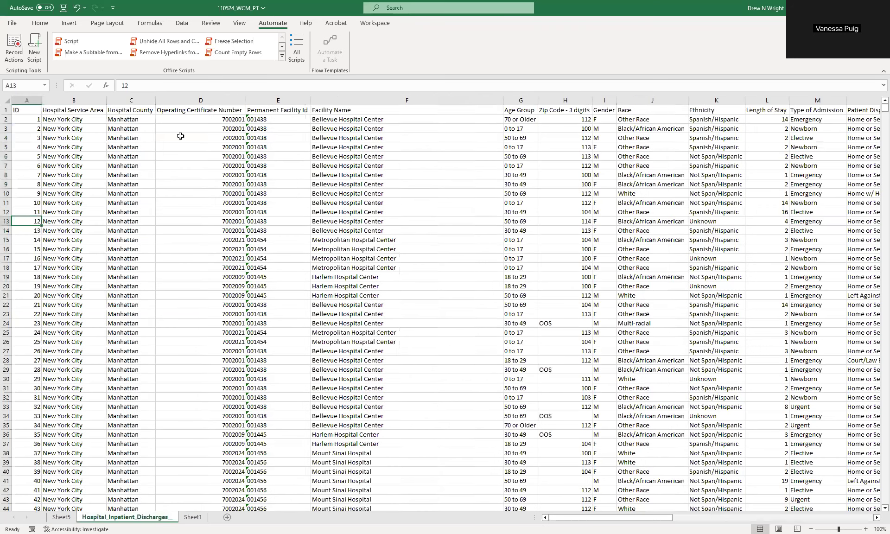
- Scroll right to the Total Charges and Total Costs columns and select empty cell AI1
click(181, 136)
click(321, 241)
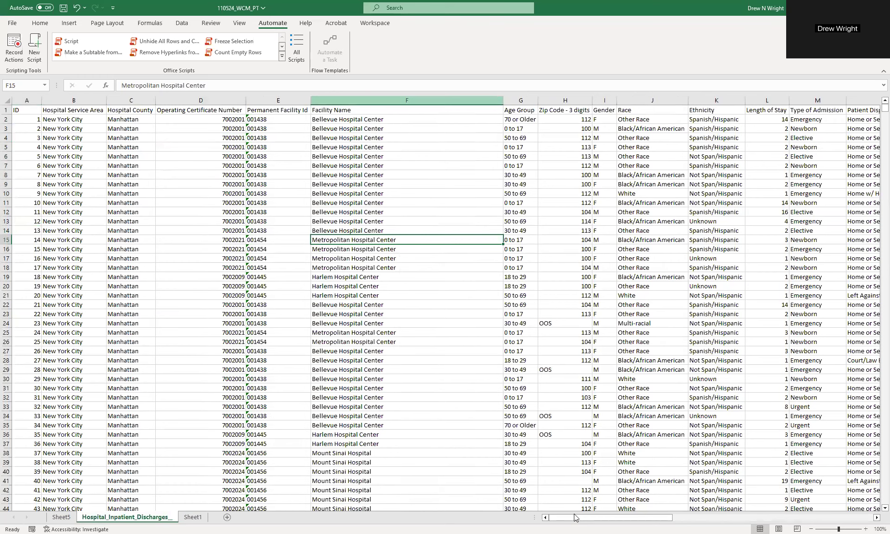
drag(574, 517, 792, 523)
click(834, 110)
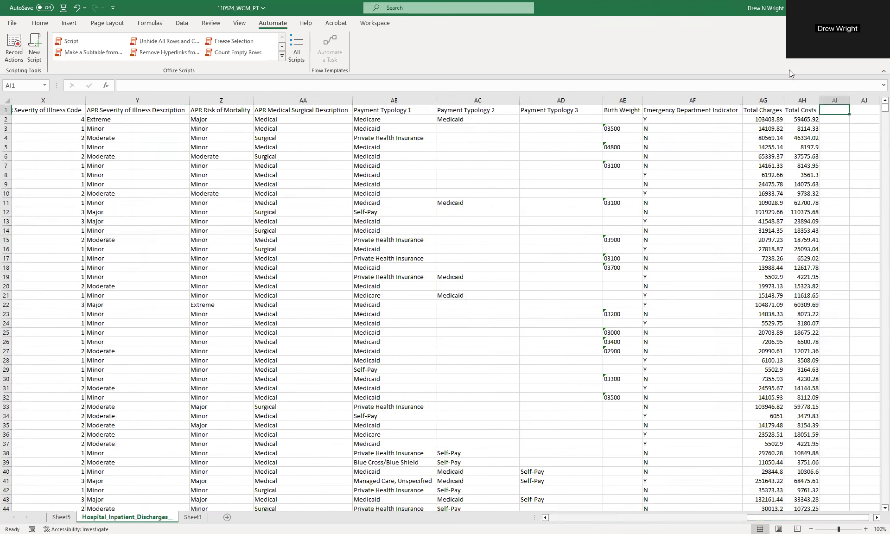
- Enter the header 'example' in AI1 and the formula =AG2+AH2 in AI2
right_click(835, 105)
scroll(872, 144, down, 10)
scroll(850, 145, up, 10)
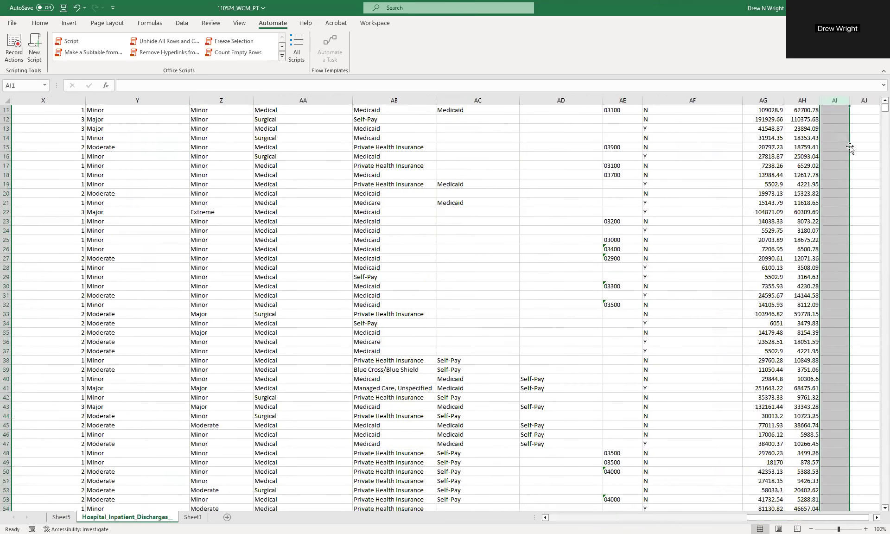
click(829, 109)
text(example)
key(Return)
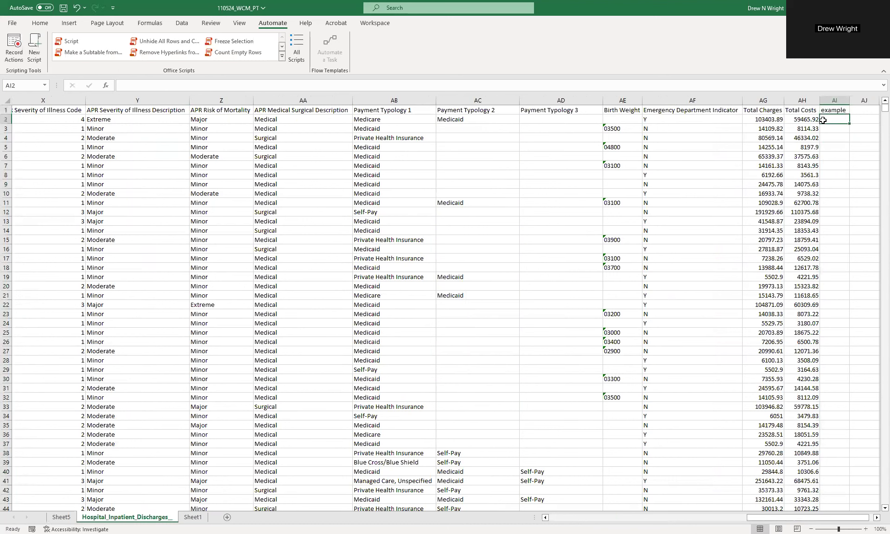
text(=)
key(Left)
key(Left)
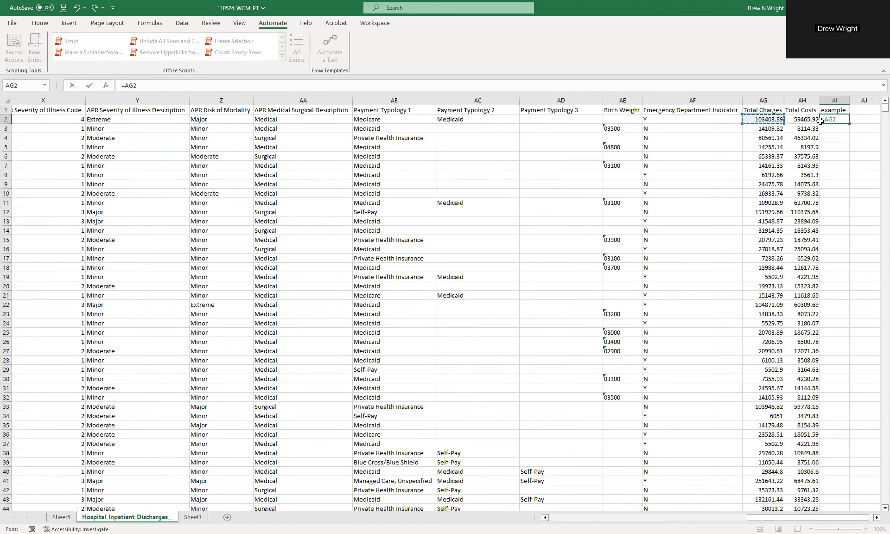
text(+)
click(795, 119)
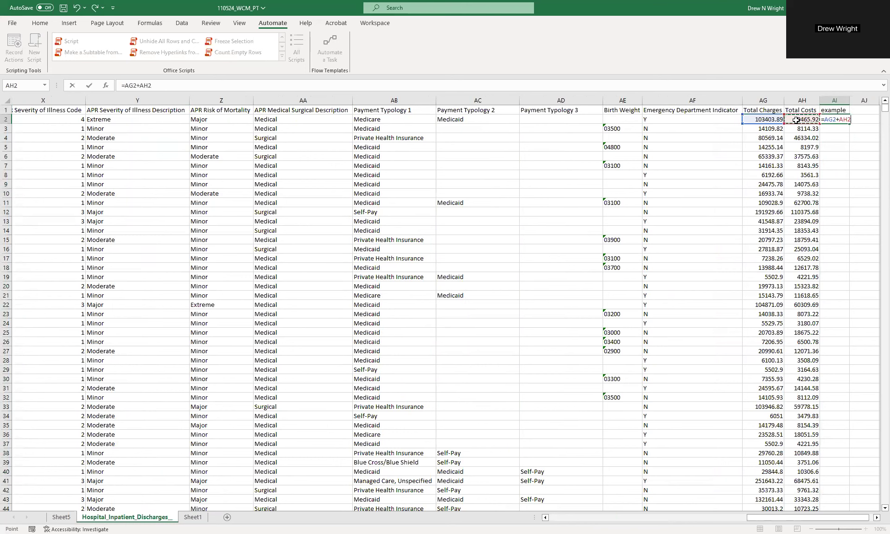
key(Return)
- Fill =AG2+AH2 down to row 366443 and check the column's last row and header
click(842, 119)
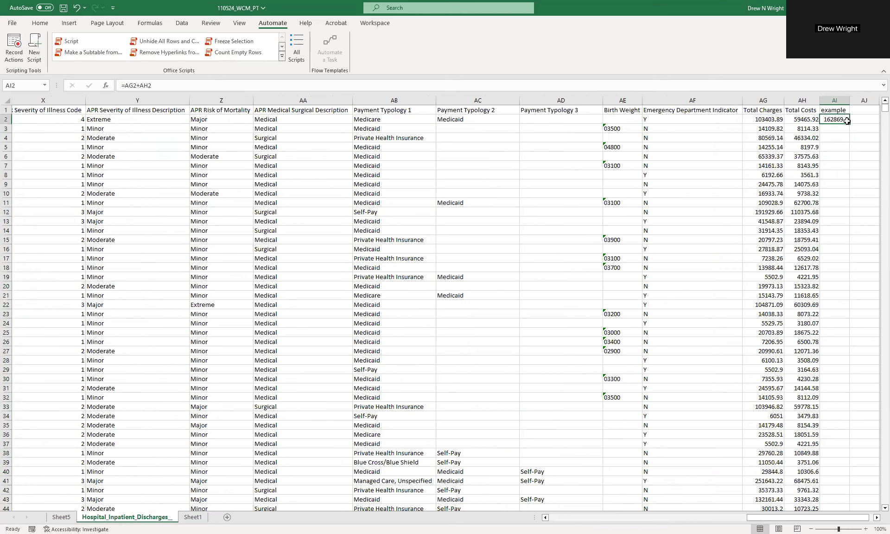
double_click(849, 125)
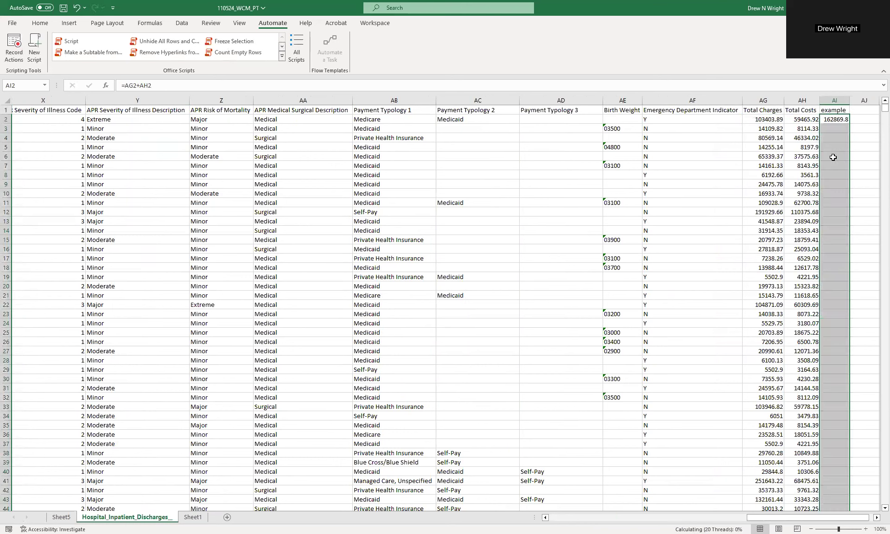
click(809, 193)
scroll(818, 226, down, 1)
click(820, 225)
key(ctrl+Down)
key(ctrl+Up)
key(ctrl+Up)
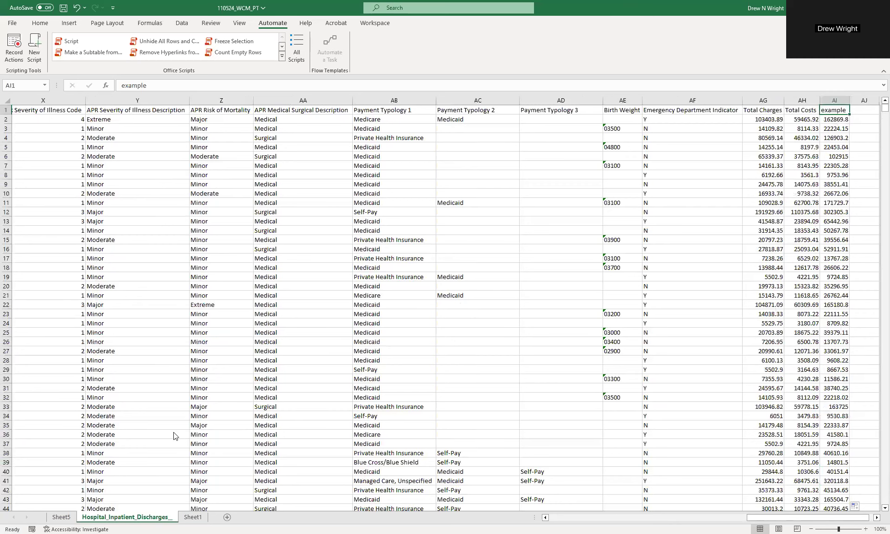
- Look at the pivot's current data source, then cancel and scroll the source sheet to its last columns
click(61, 517)
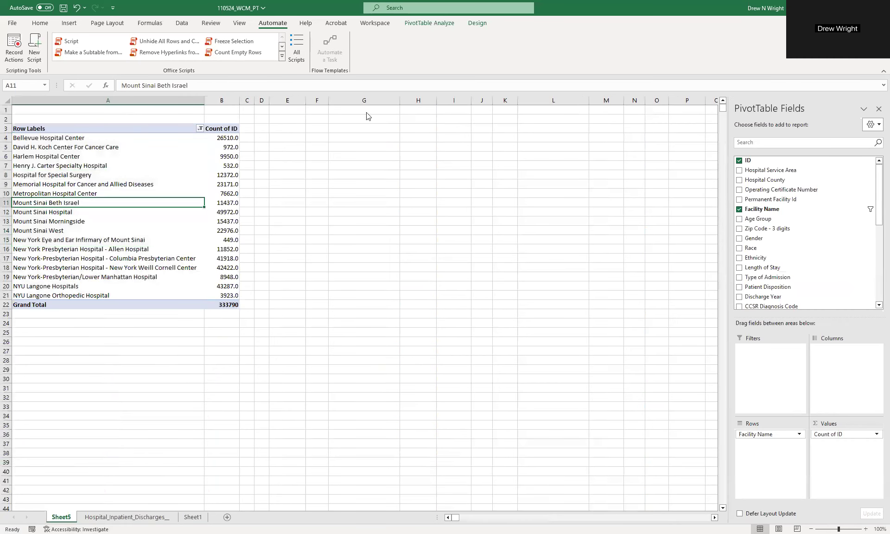
click(429, 23)
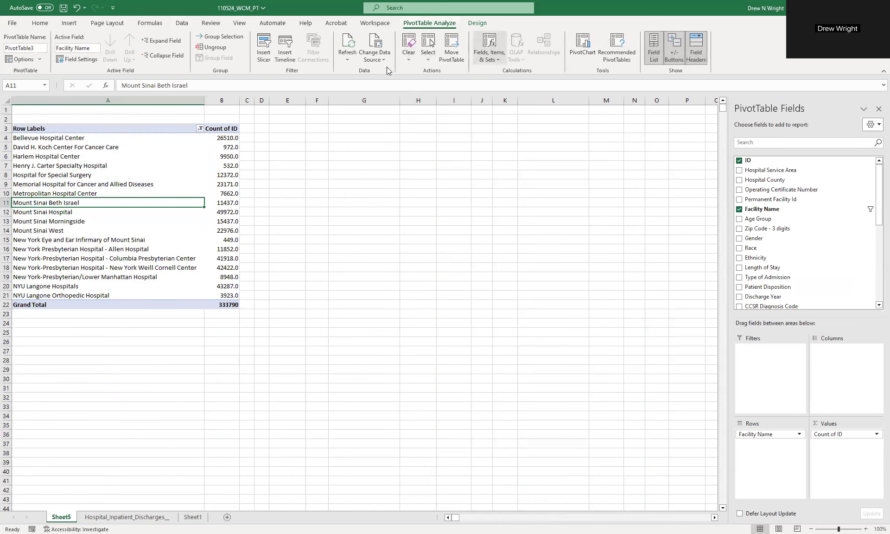
click(380, 41)
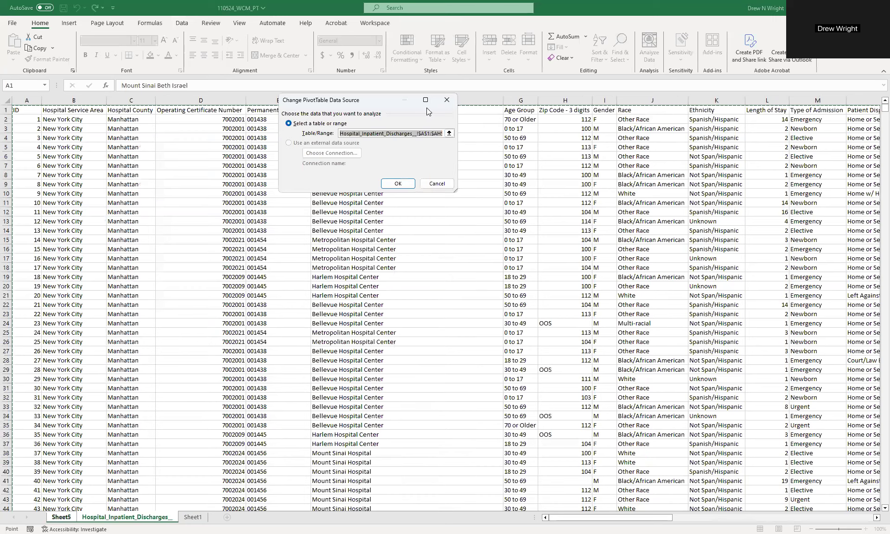
click(447, 100)
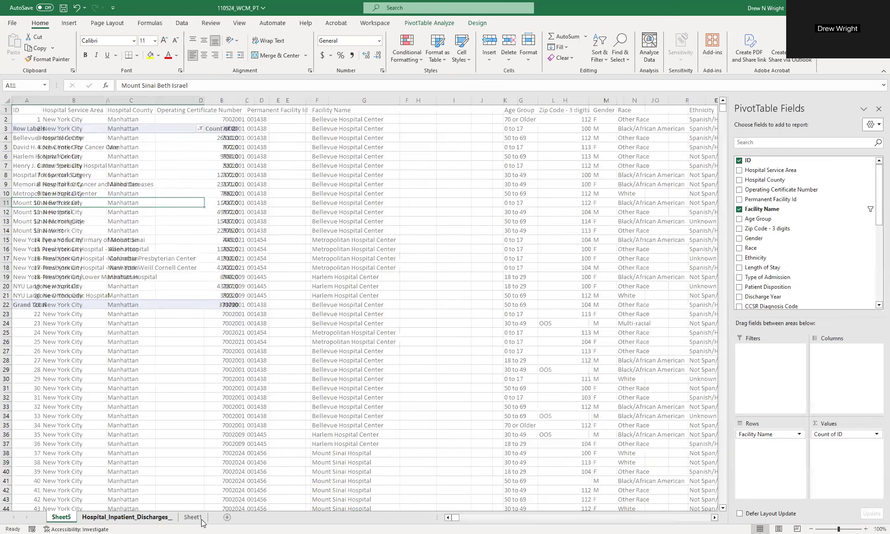
key(ctrl+Page_Down)
drag(675, 519, 802, 517)
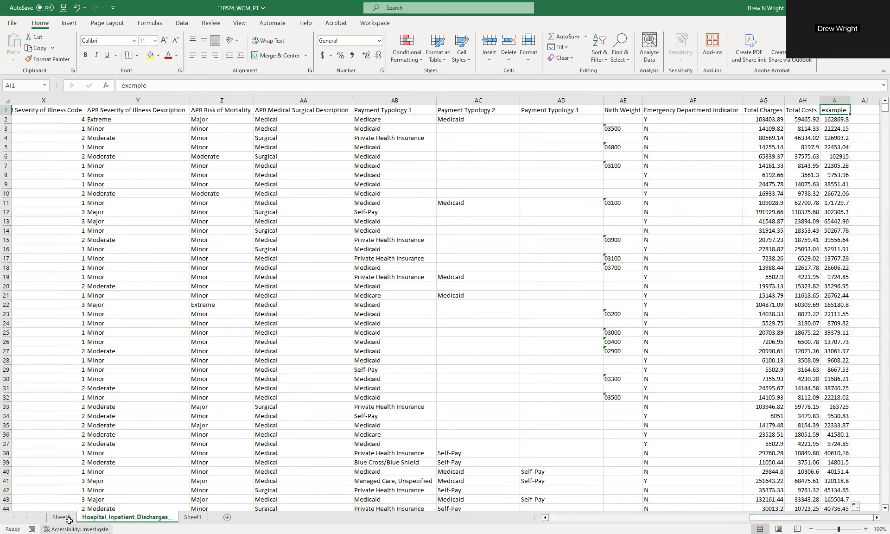
- Change PivotTable3's data source range to end at $AI$366443
click(60, 516)
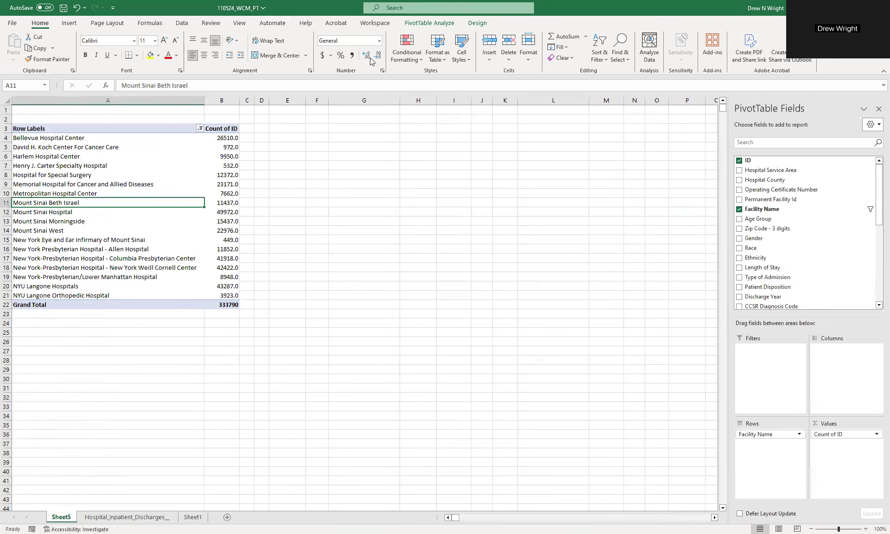
click(436, 23)
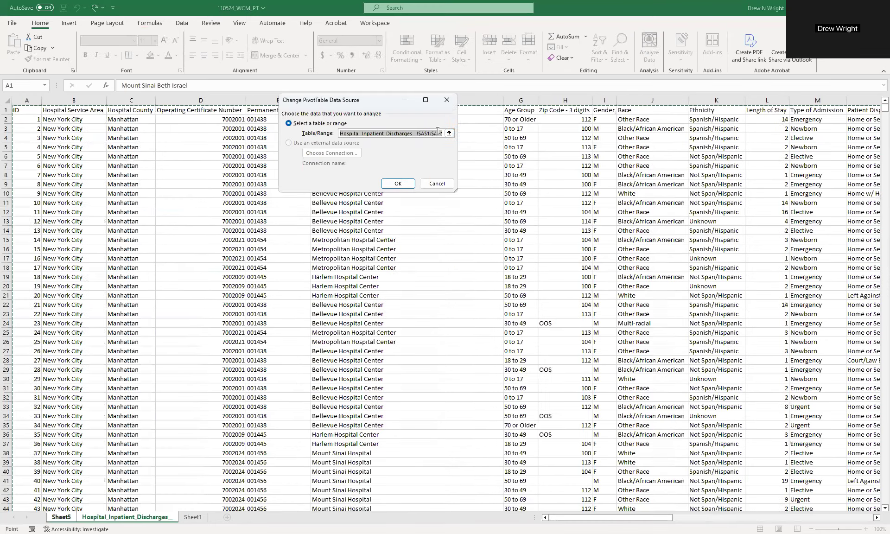
click(422, 133)
double_click(416, 131)
text($AI$366443)
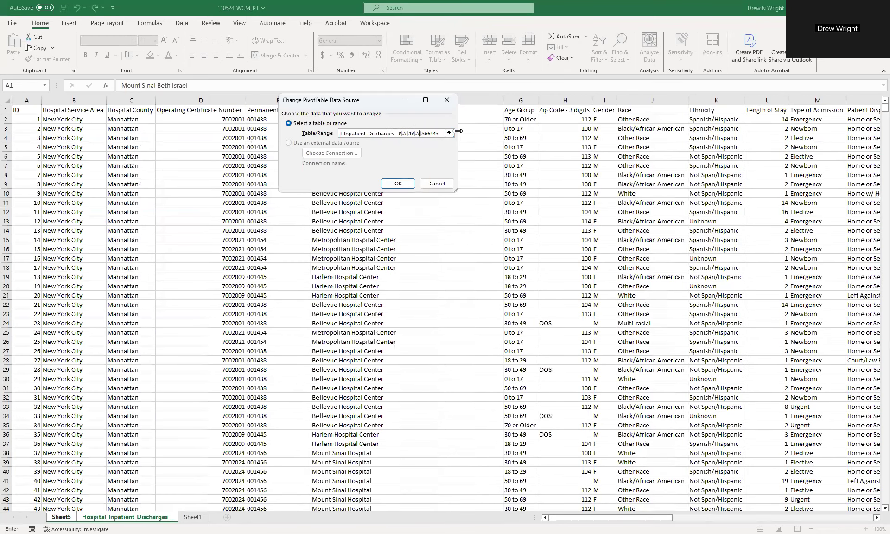
click(398, 183)
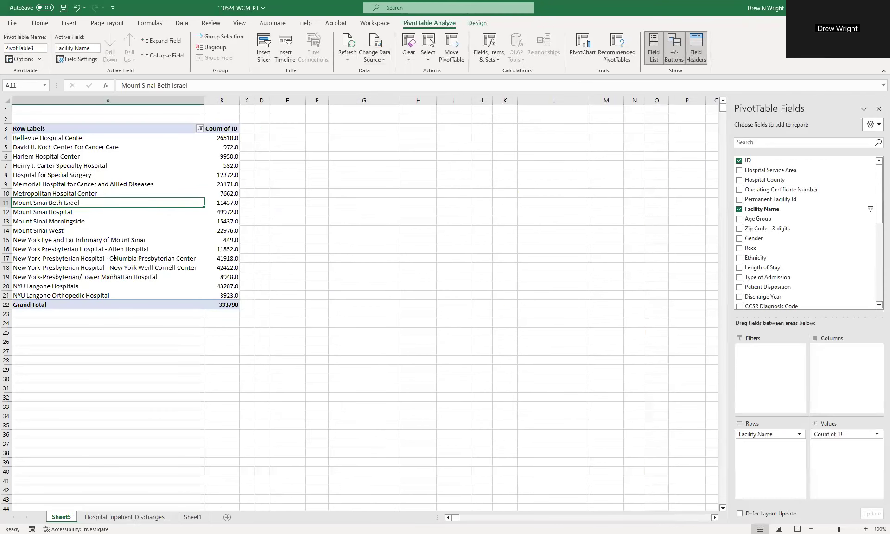
- Add the example field to Values as Sum of example beside Count of ID
scroll(804, 208, down, 8)
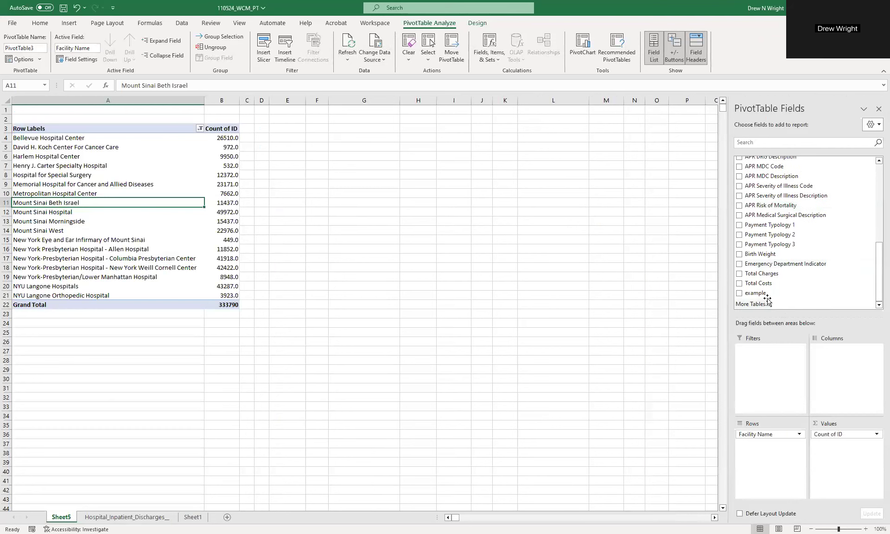
drag(765, 297, 844, 478)
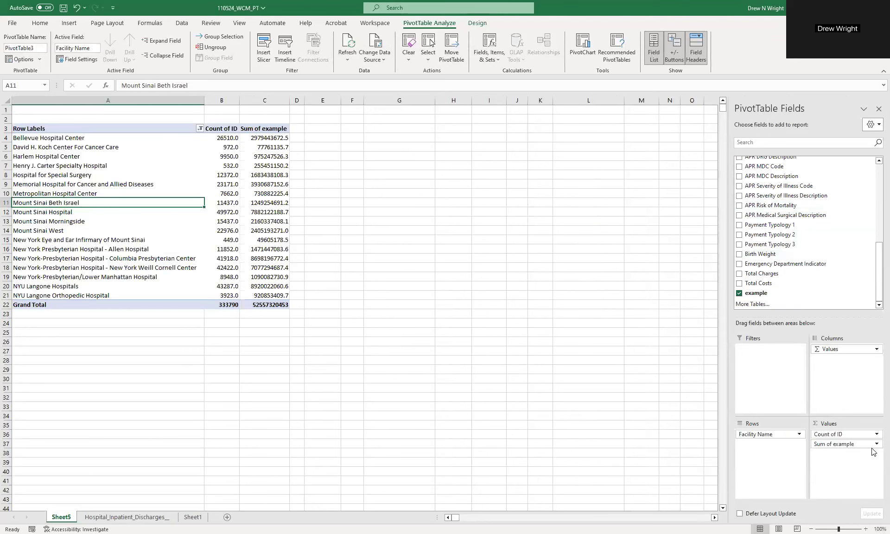
click(874, 444)
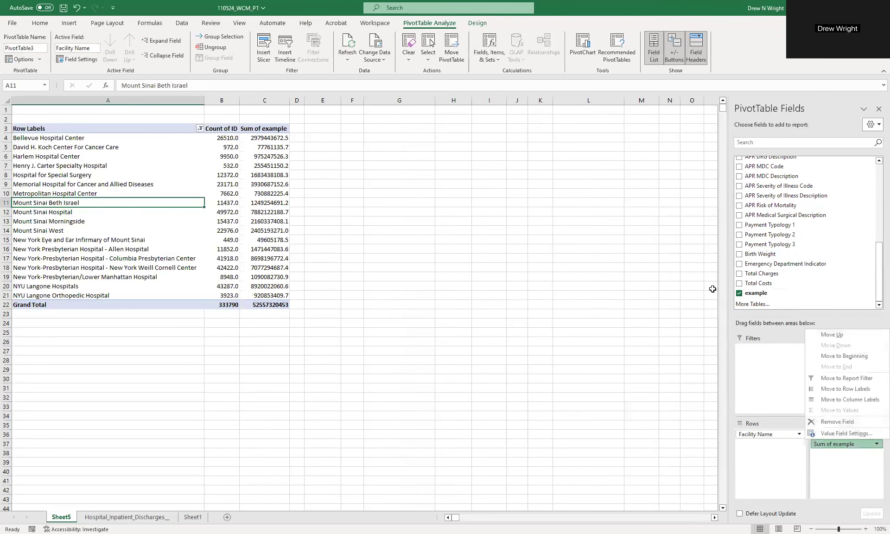
click(712, 289)
click(125, 203)
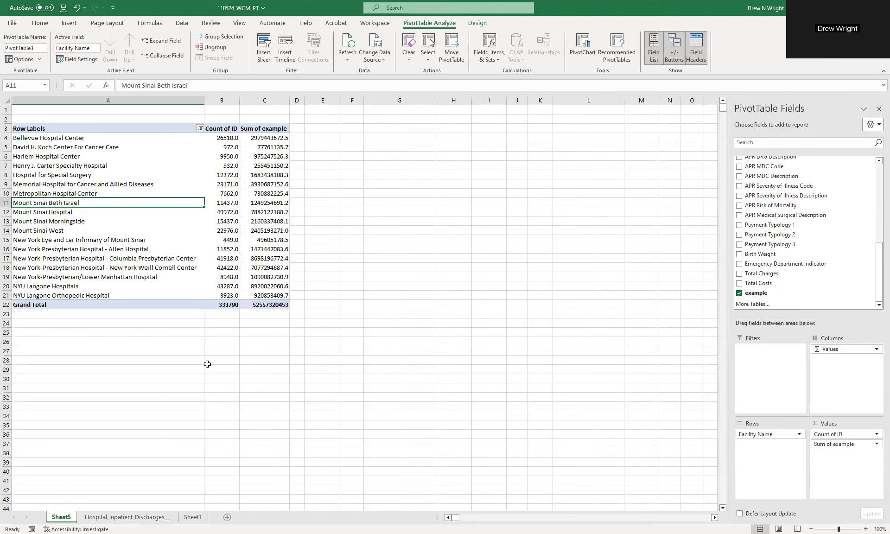
click(139, 519)
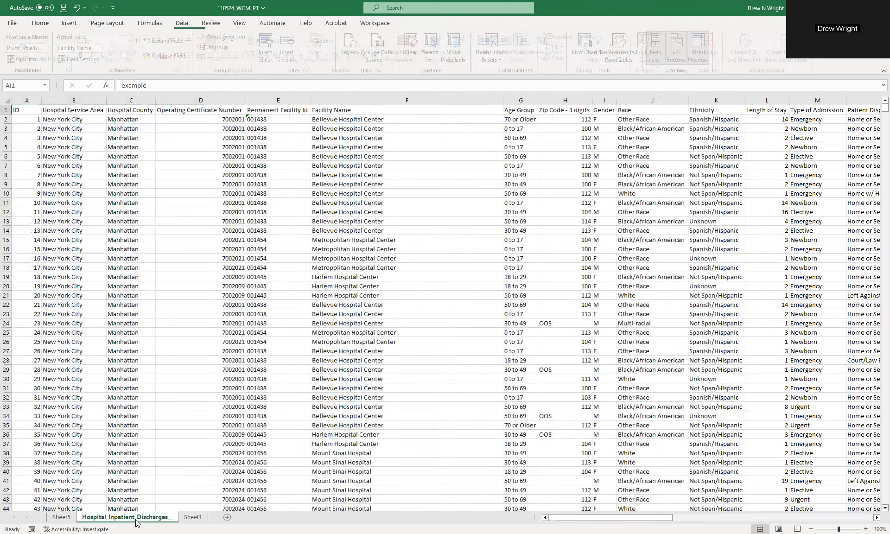
key(ctrl+Page_Up)
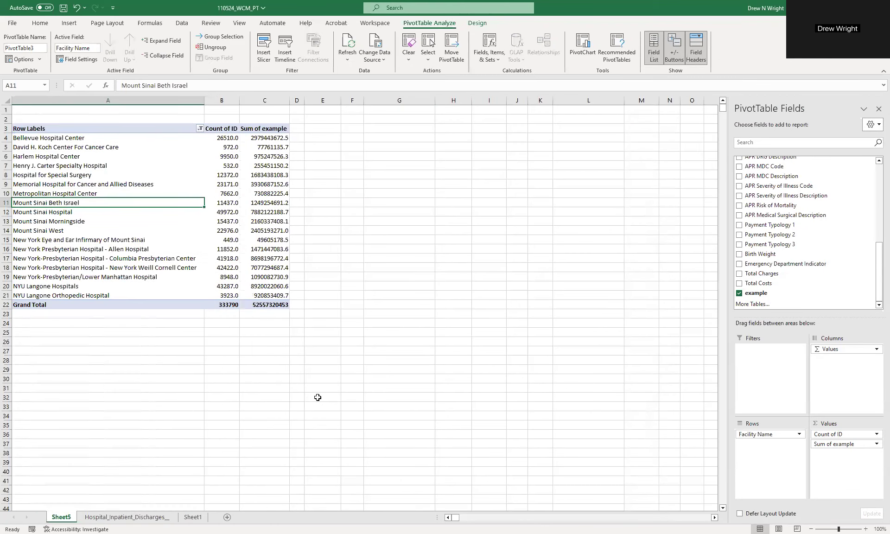
click(132, 518)
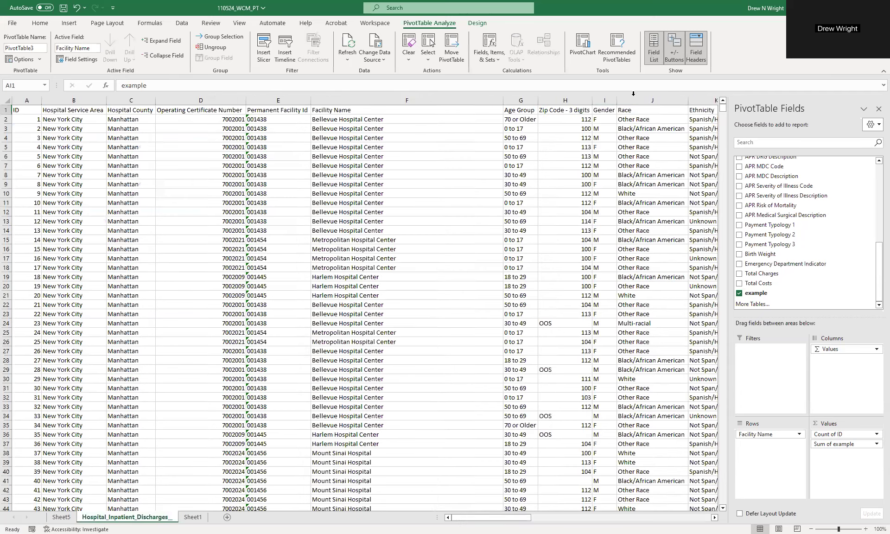
drag(657, 518, 866, 469)
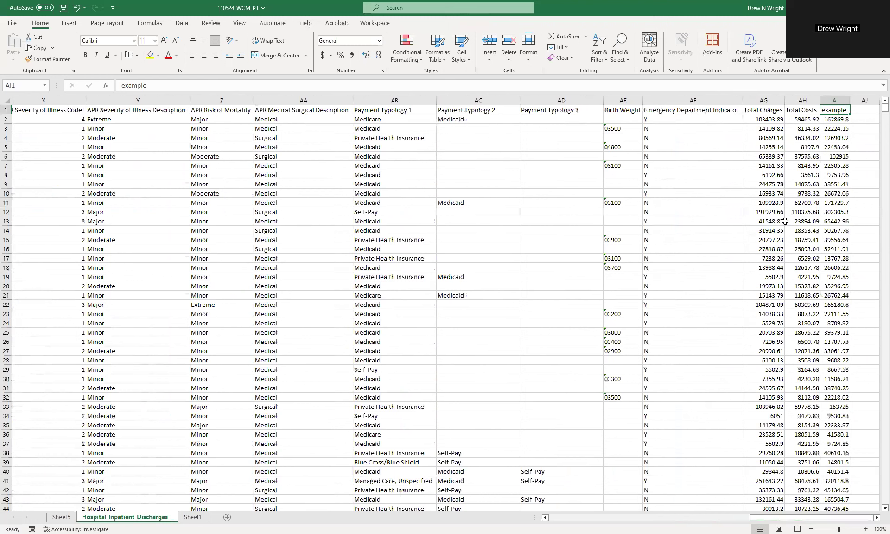
click(816, 163)
click(827, 175)
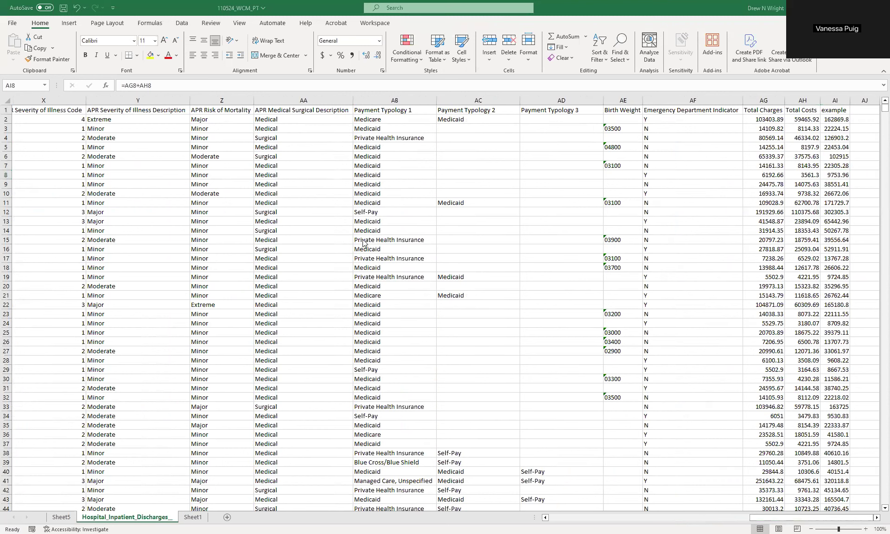
click(63, 520)
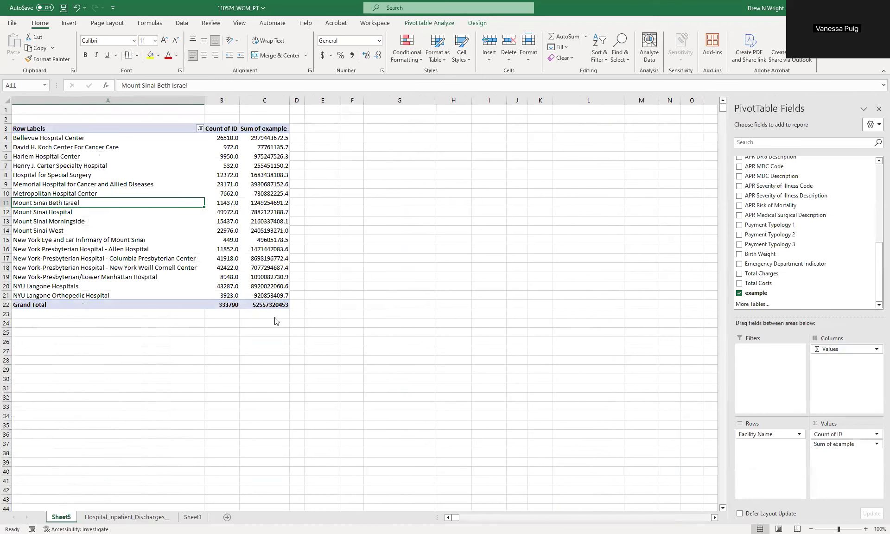
right_click(234, 203)
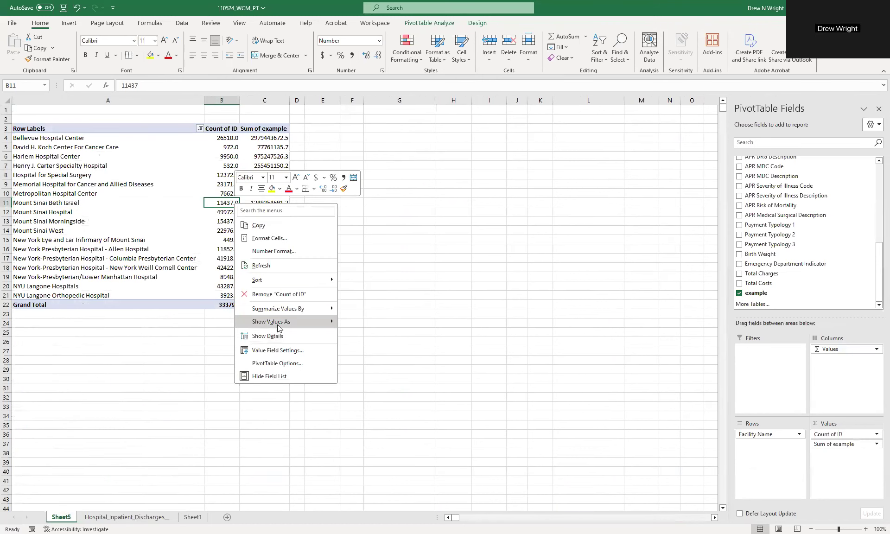
click(202, 206)
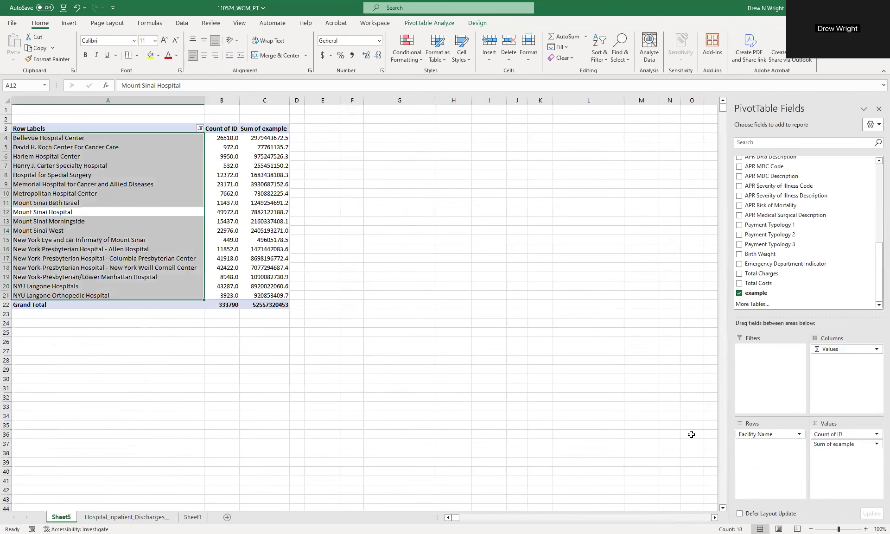
right_click(227, 212)
mouse_move(261, 315)
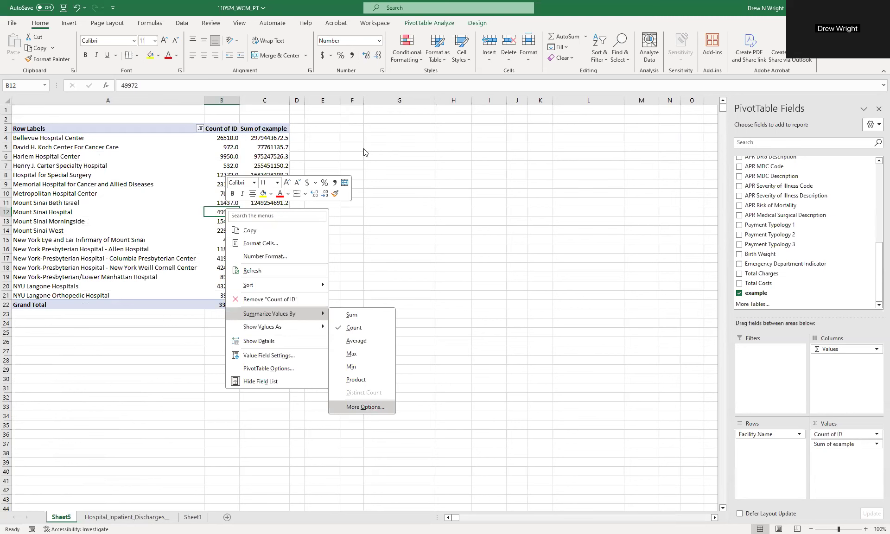
key(Return)
scroll(380, 172, down, 2)
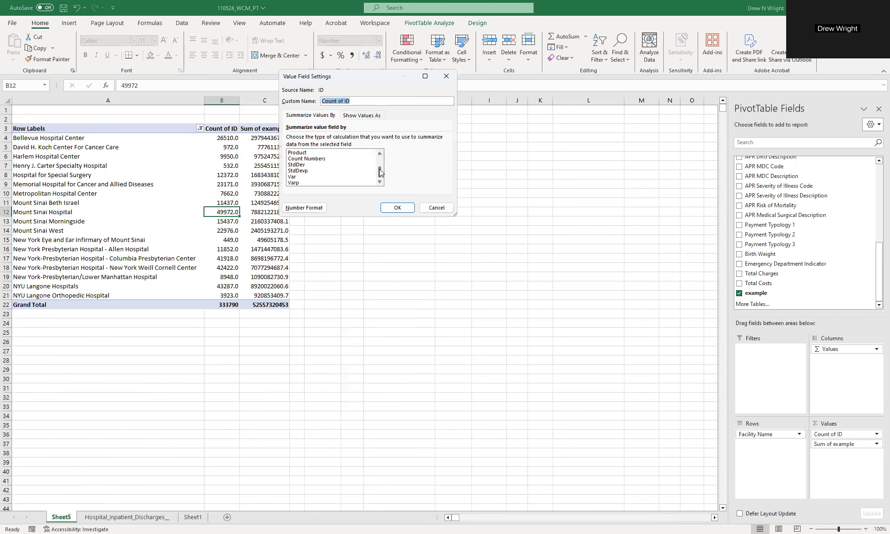
scroll(380, 160, up, 2)
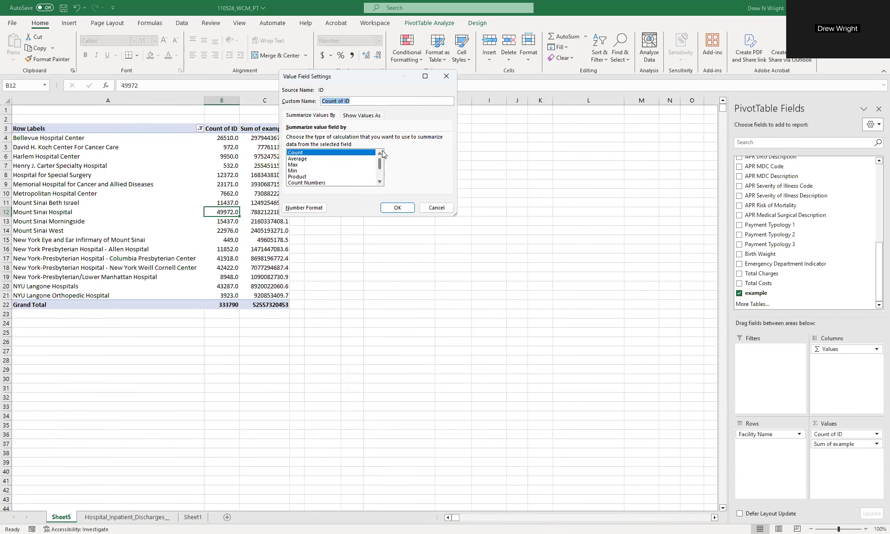
click(436, 207)
click(272, 207)
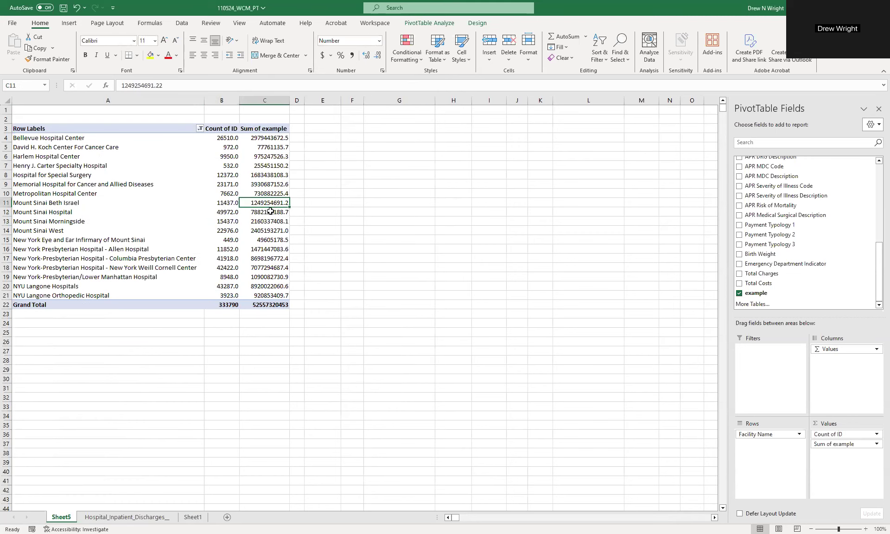
mouse_move(271, 212)
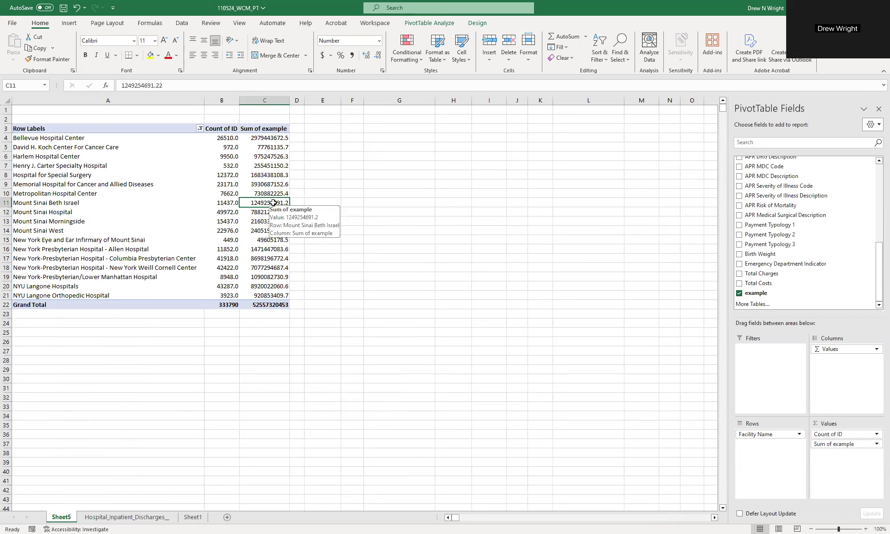
click(295, 191)
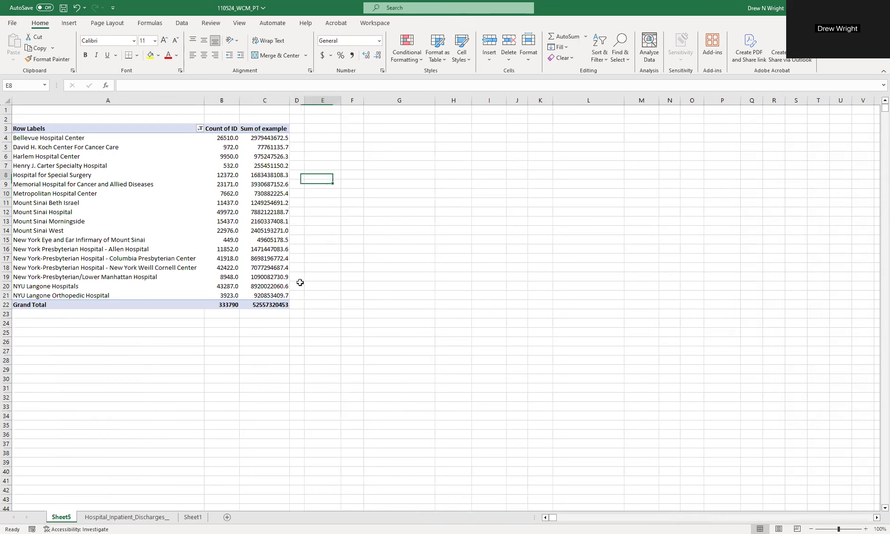
click(271, 225)
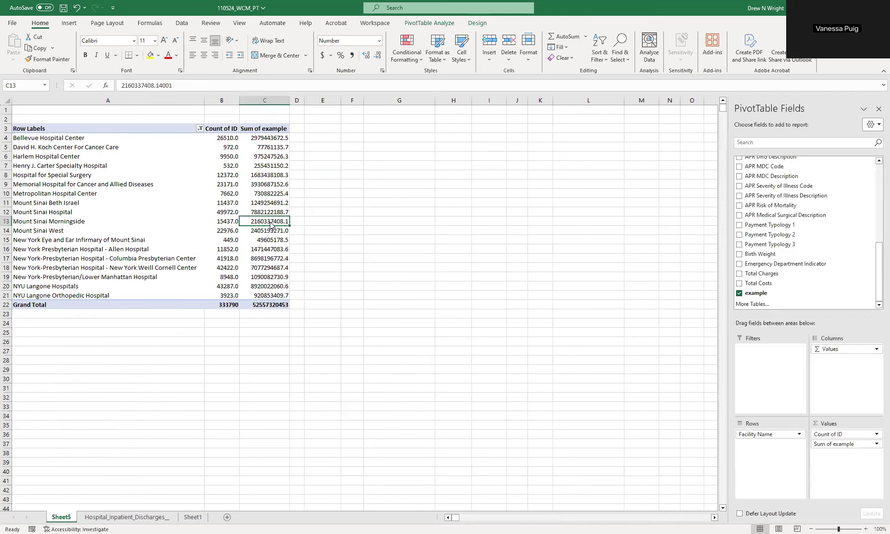
right_click(270, 224)
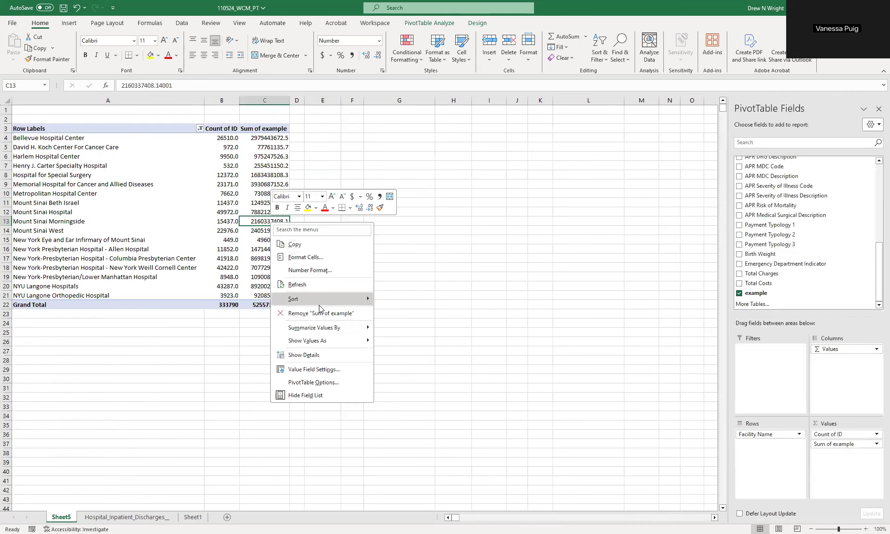
mouse_move(320, 303)
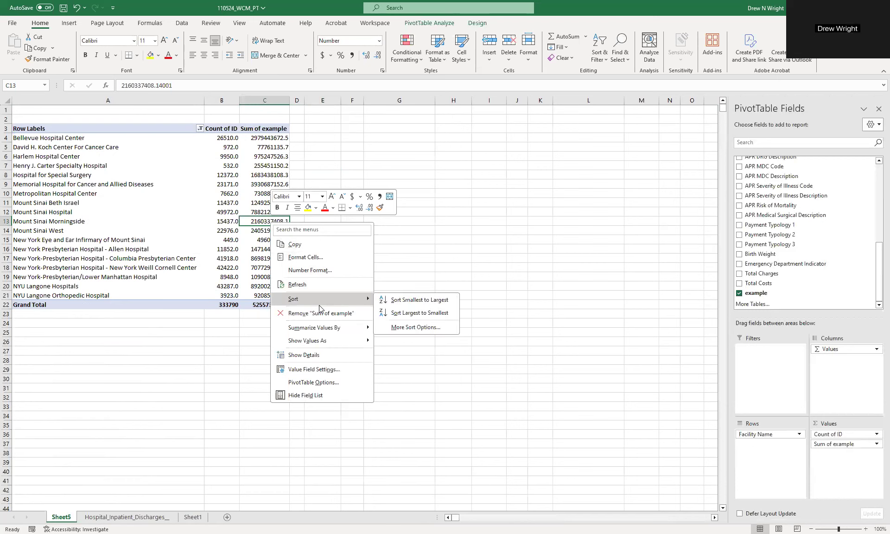
click(212, 198)
click(230, 200)
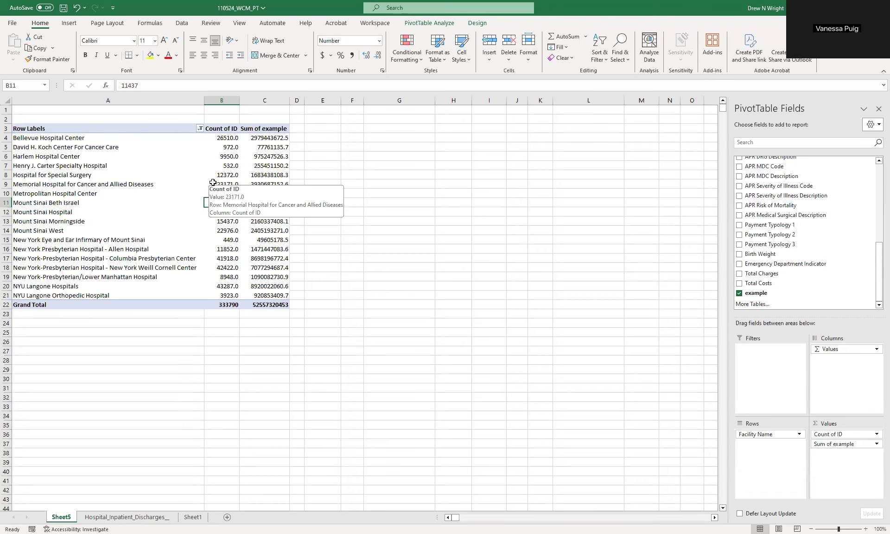
click(366, 203)
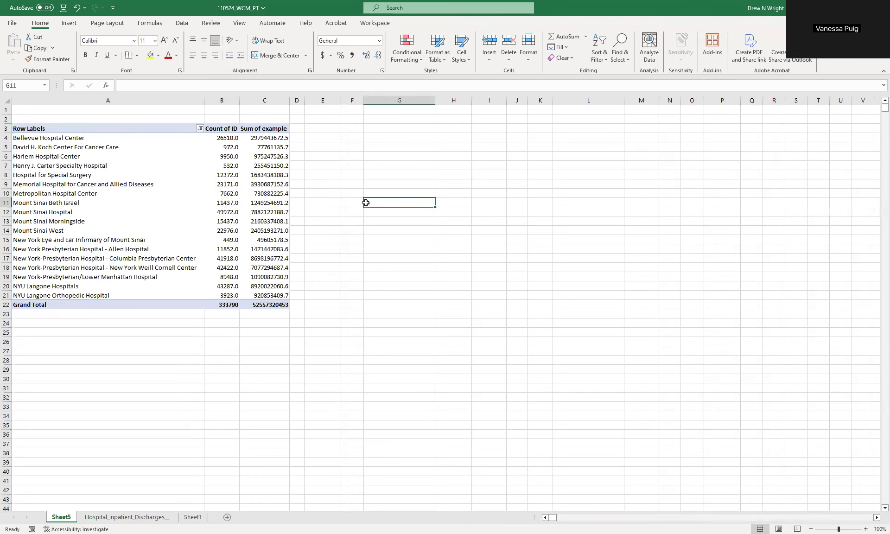
click(274, 220)
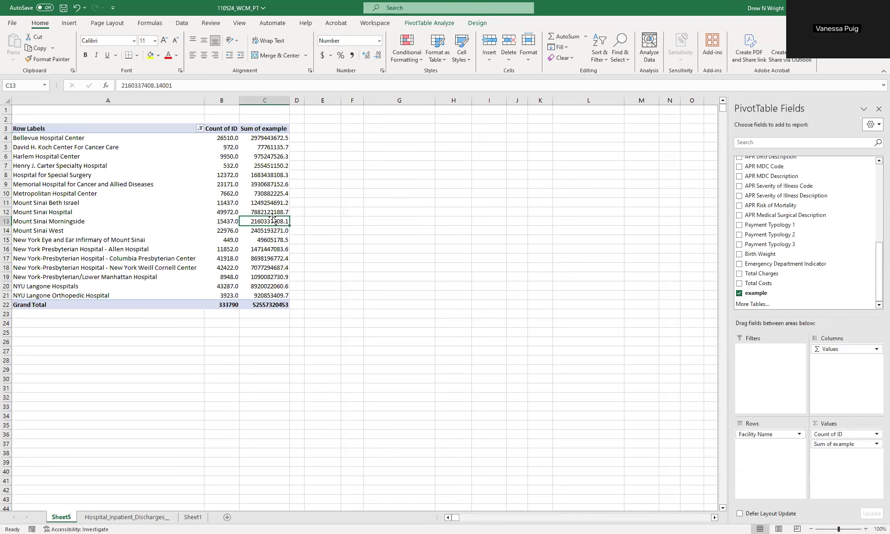
click(126, 517)
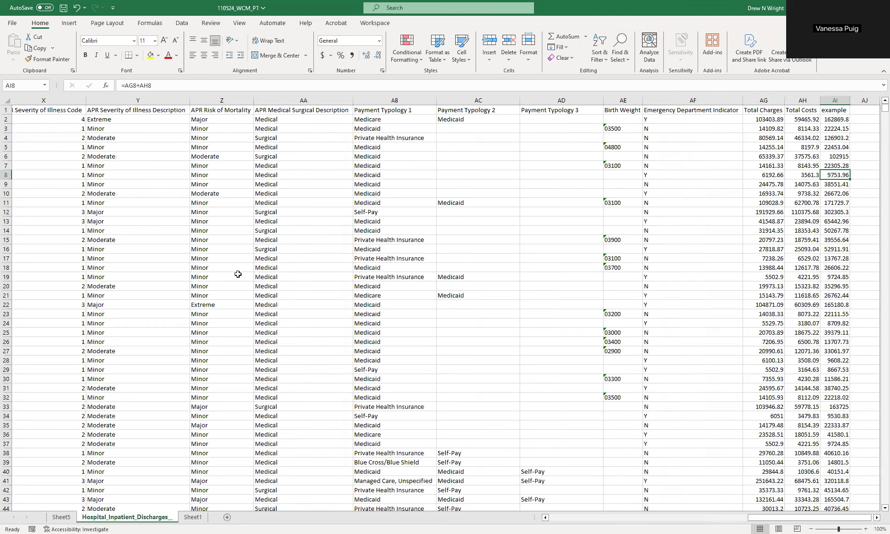
drag(765, 517, 545, 510)
scroll(104, 221, down, 15)
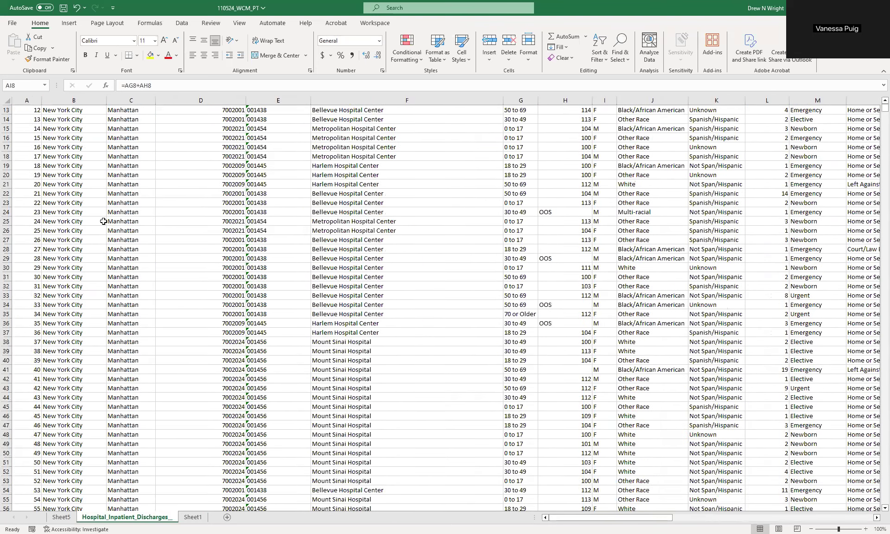
scroll(78, 278, up, 15)
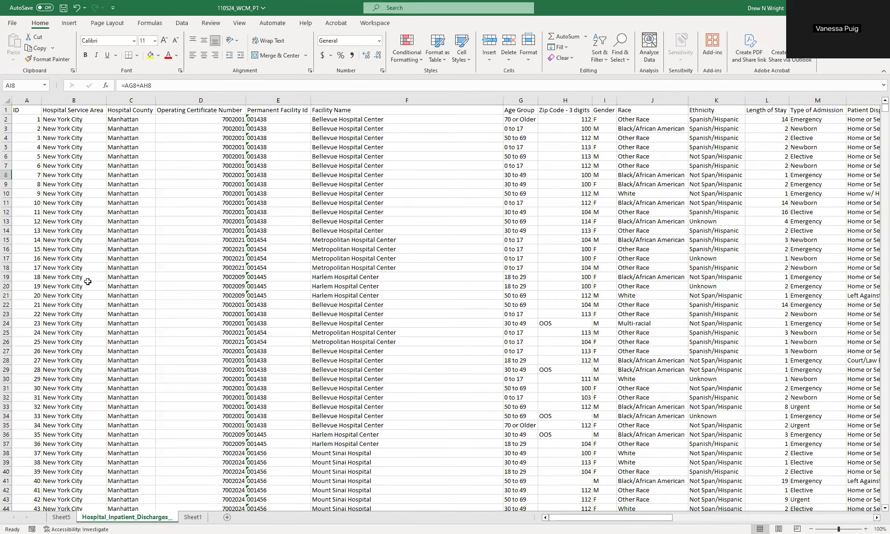
click(60, 517)
click(97, 188)
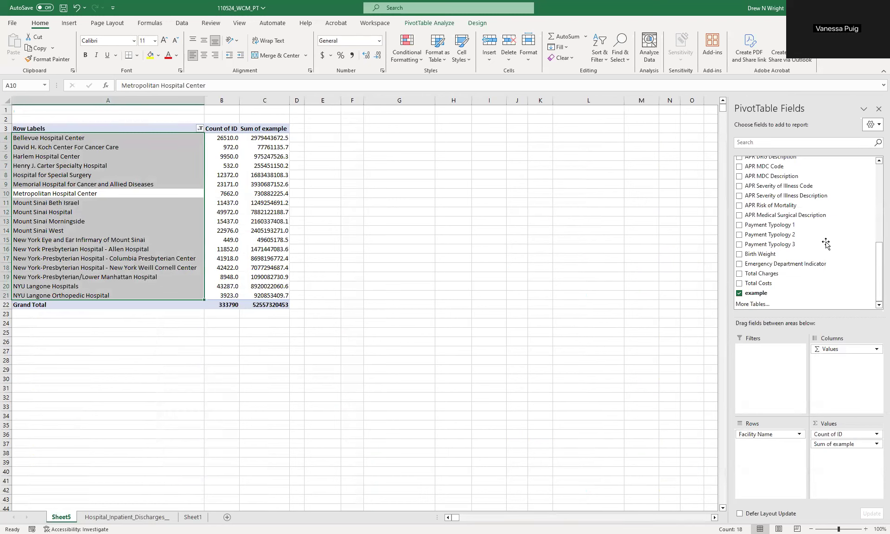
scroll(826, 241, up, 10)
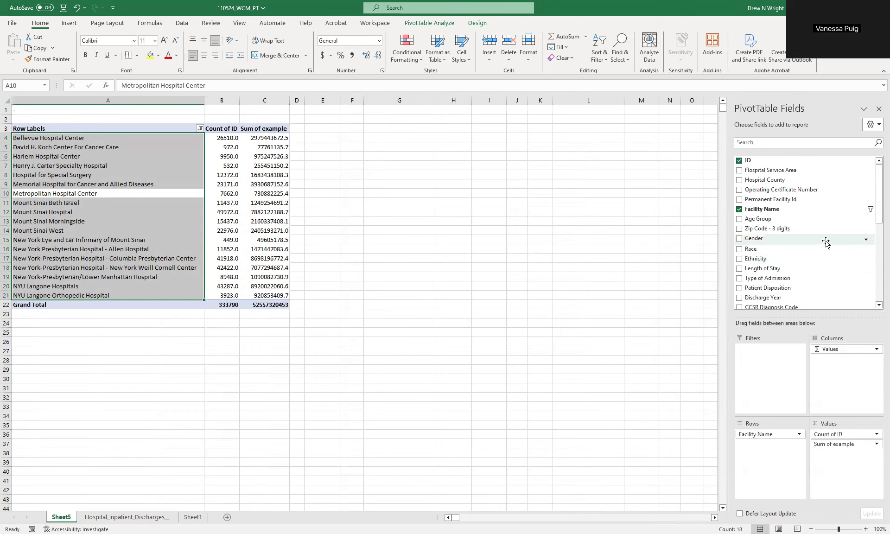
scroll(826, 242, down, 10)
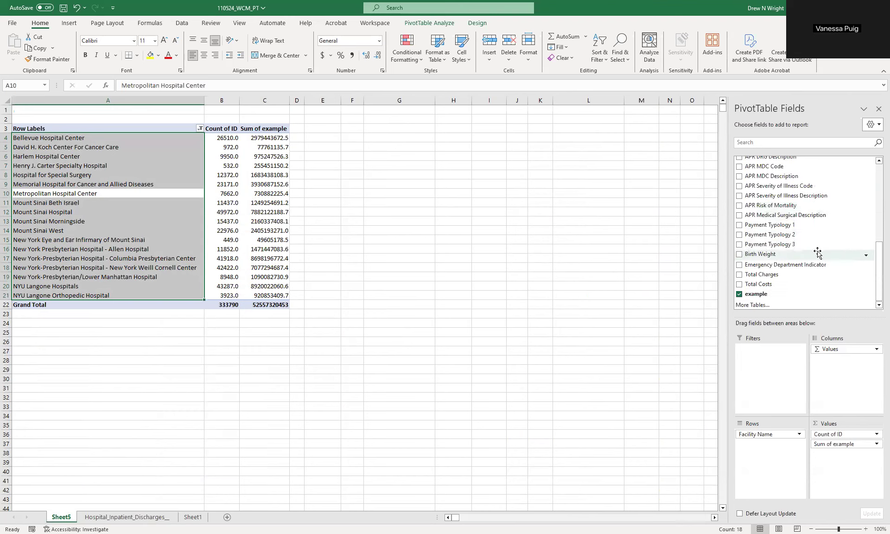
scroll(817, 253, up, 10)
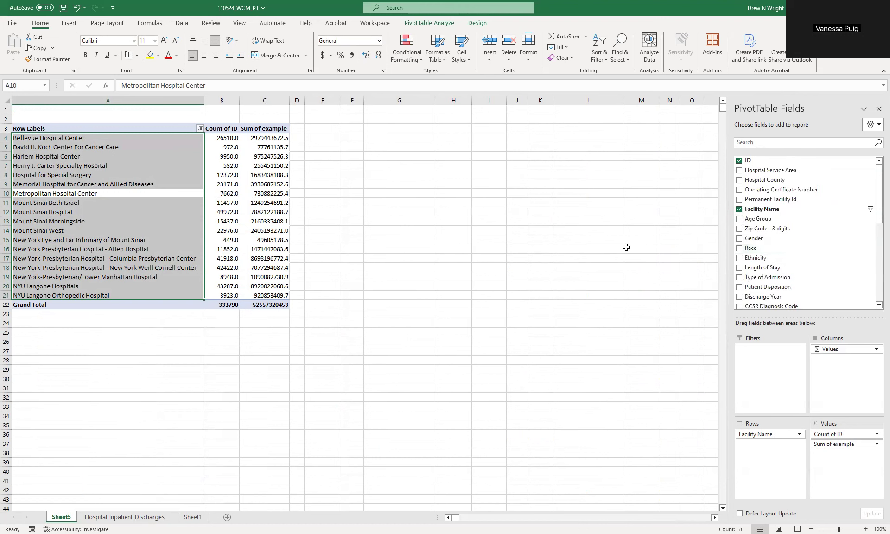